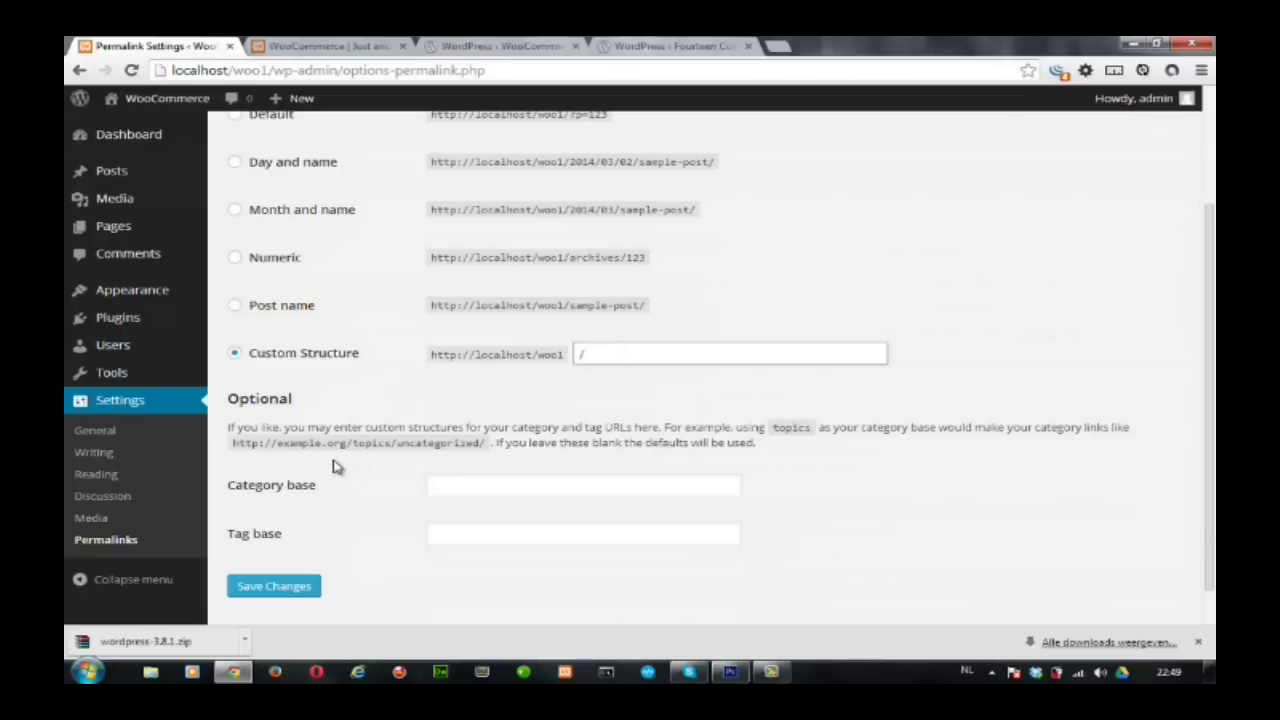
Open the WordPress documentation on the available permalink tags in a separate tab and switch to it.
{"action": "scroll", "coordinate": [640, 445], "scroll_direction": "up", "scroll_amount": 2}
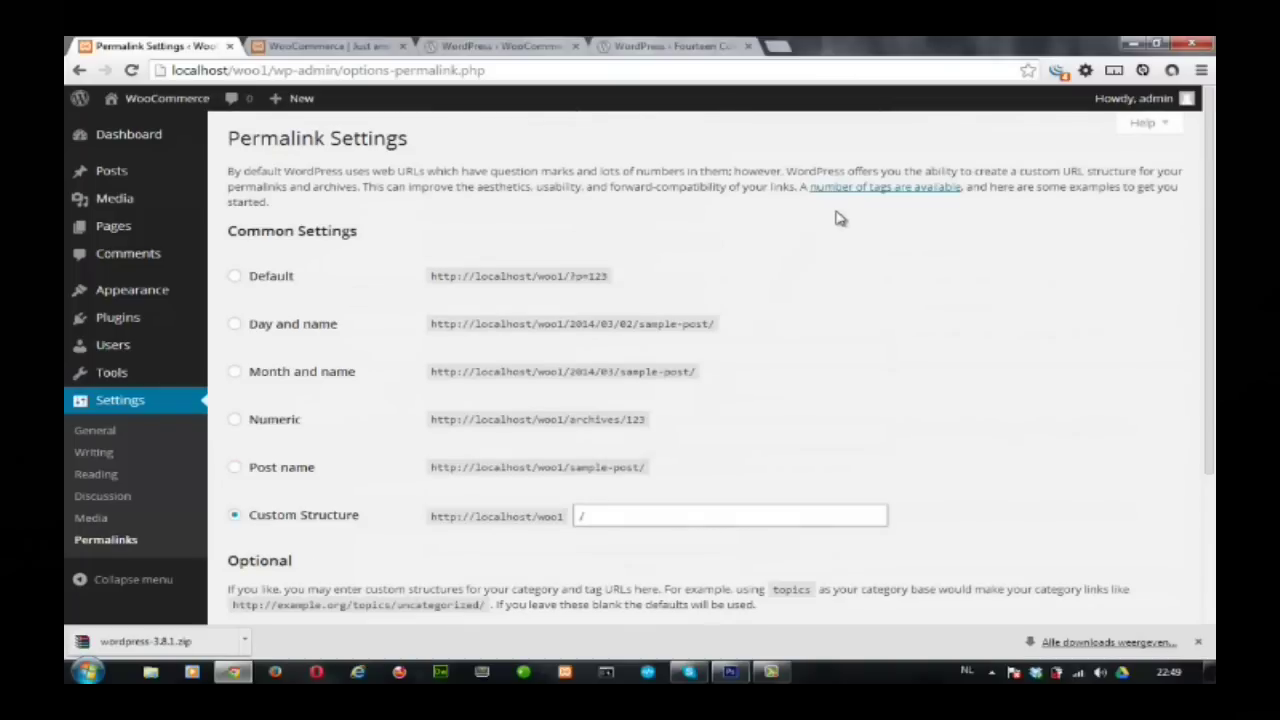
{"action": "left_click", "coordinate": [856, 188]}
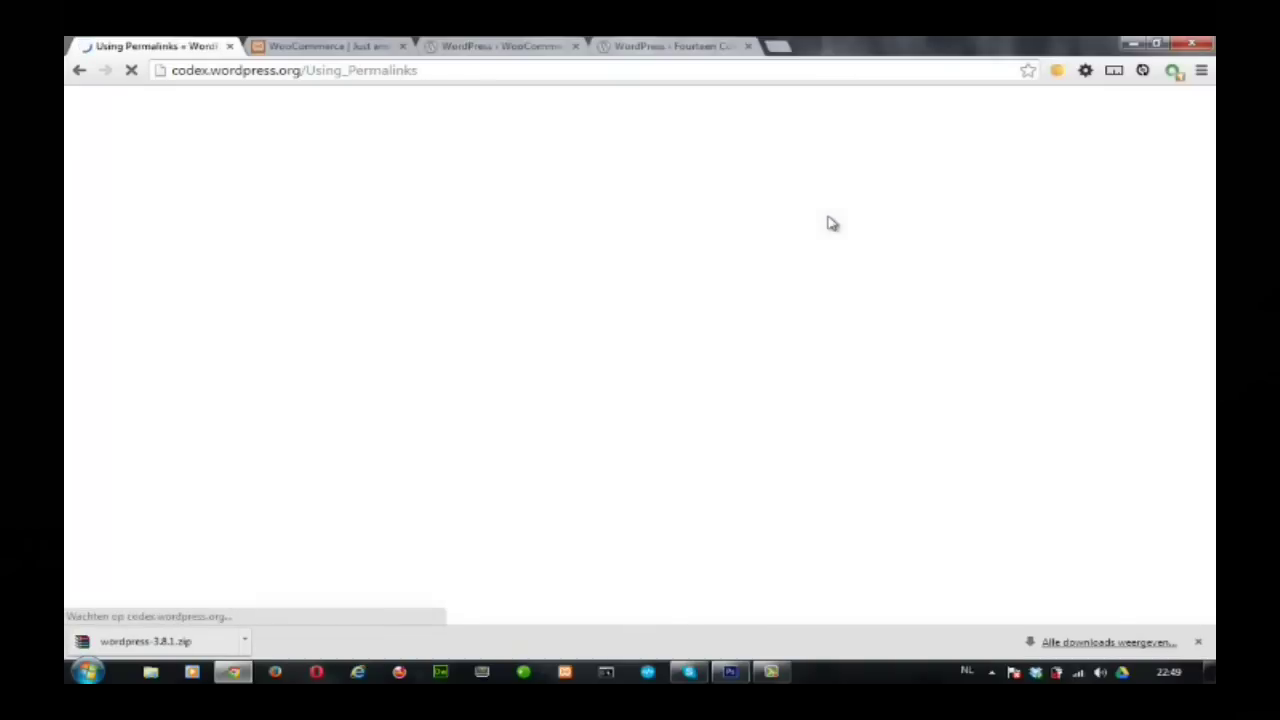
{"action": "left_click", "coordinate": [79, 70]}
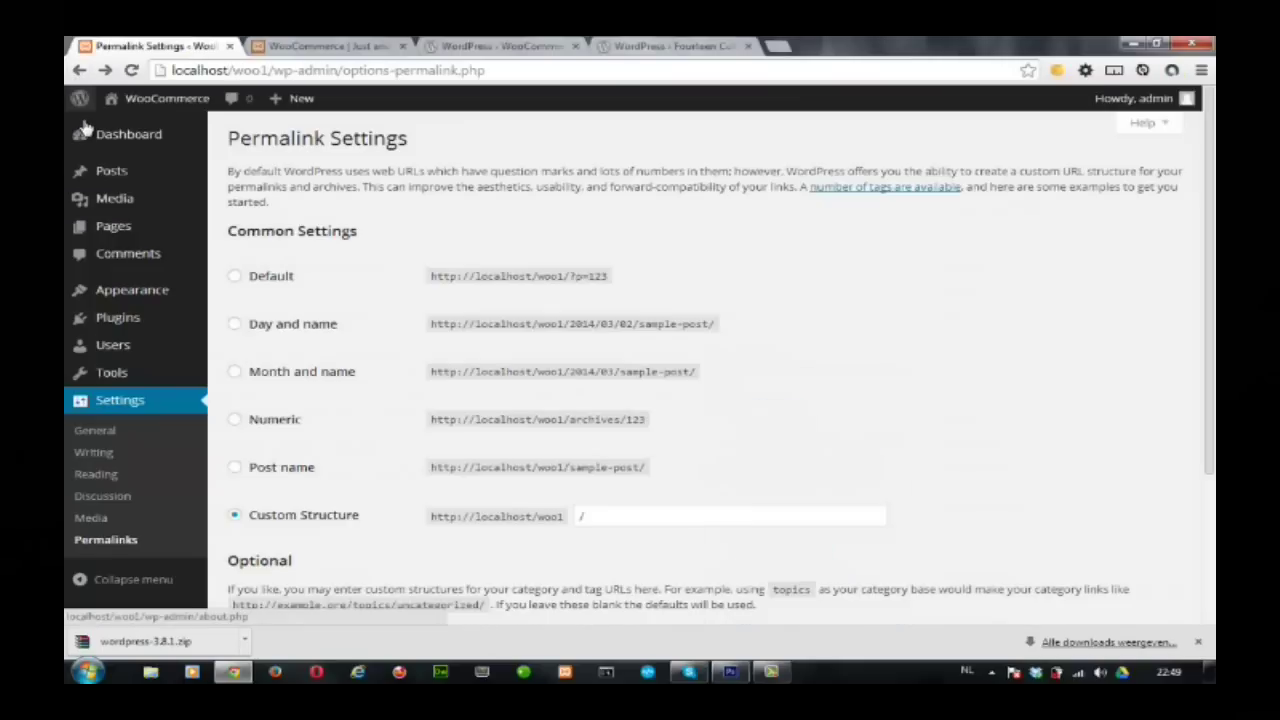
{"action": "mouse_move", "coordinate": [150, 107]}
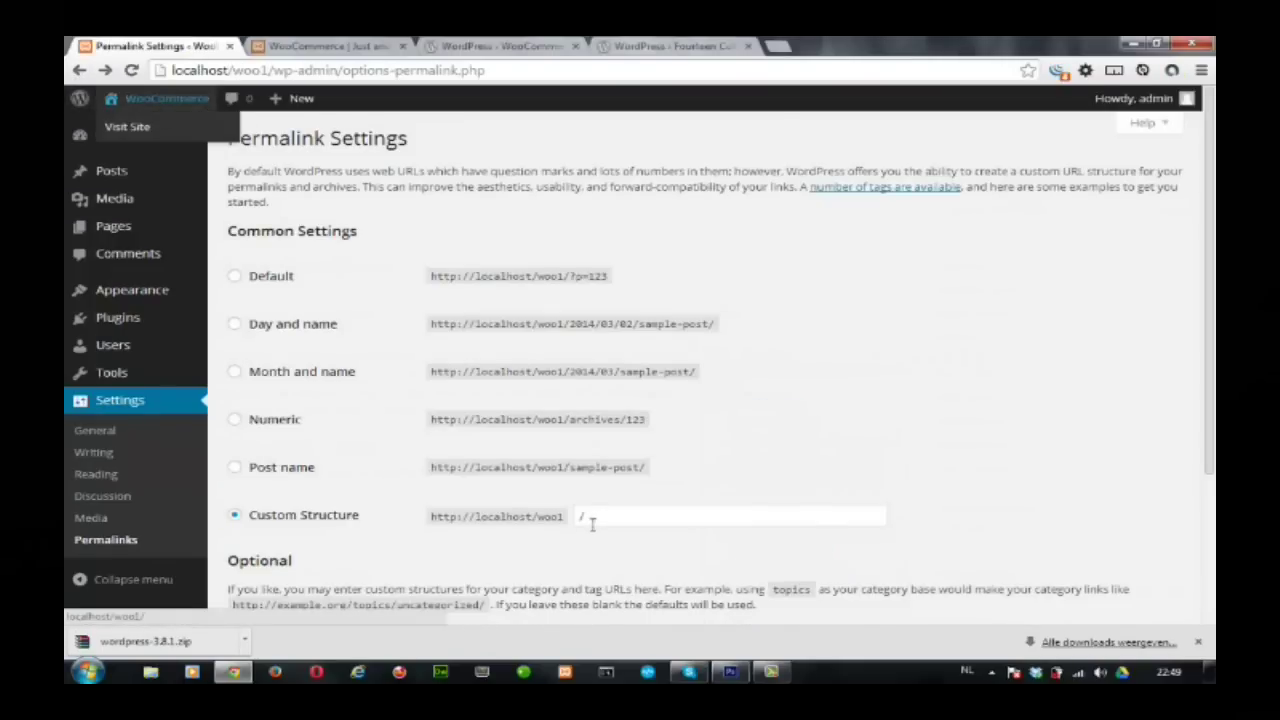
{"action": "middle_click", "coordinate": [838, 188]}
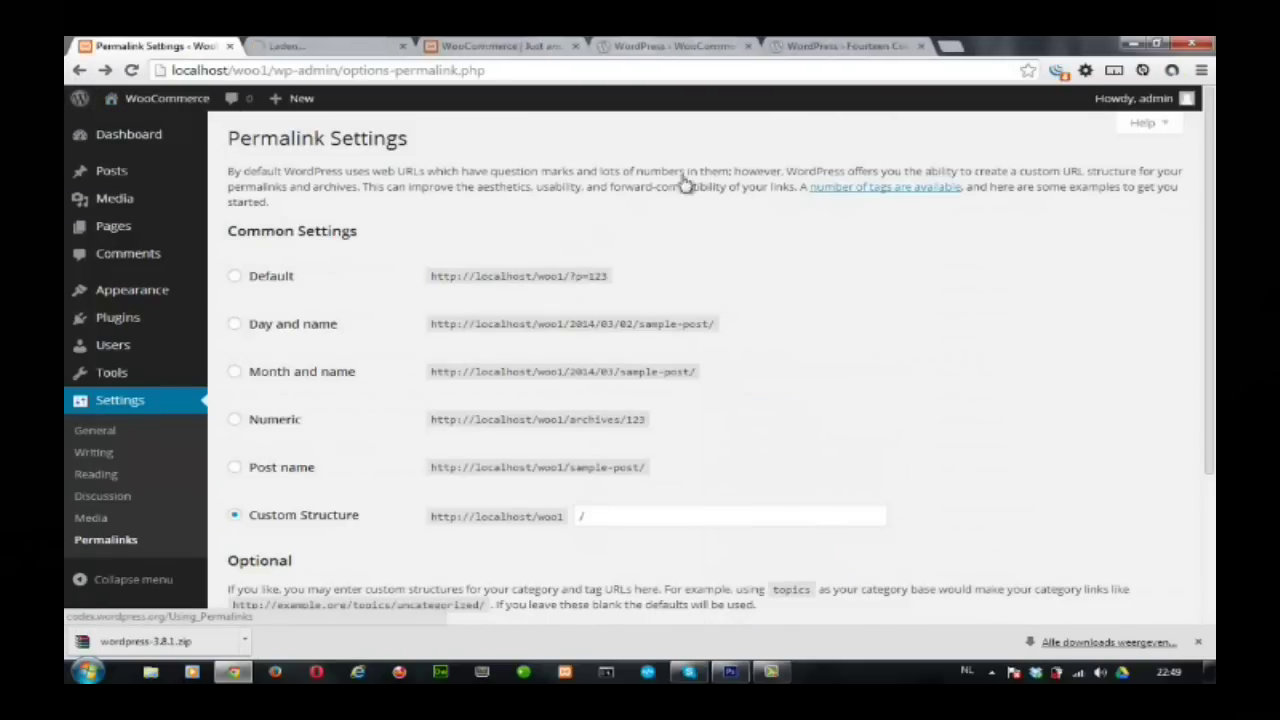
{"action": "left_click", "coordinate": [318, 47]}
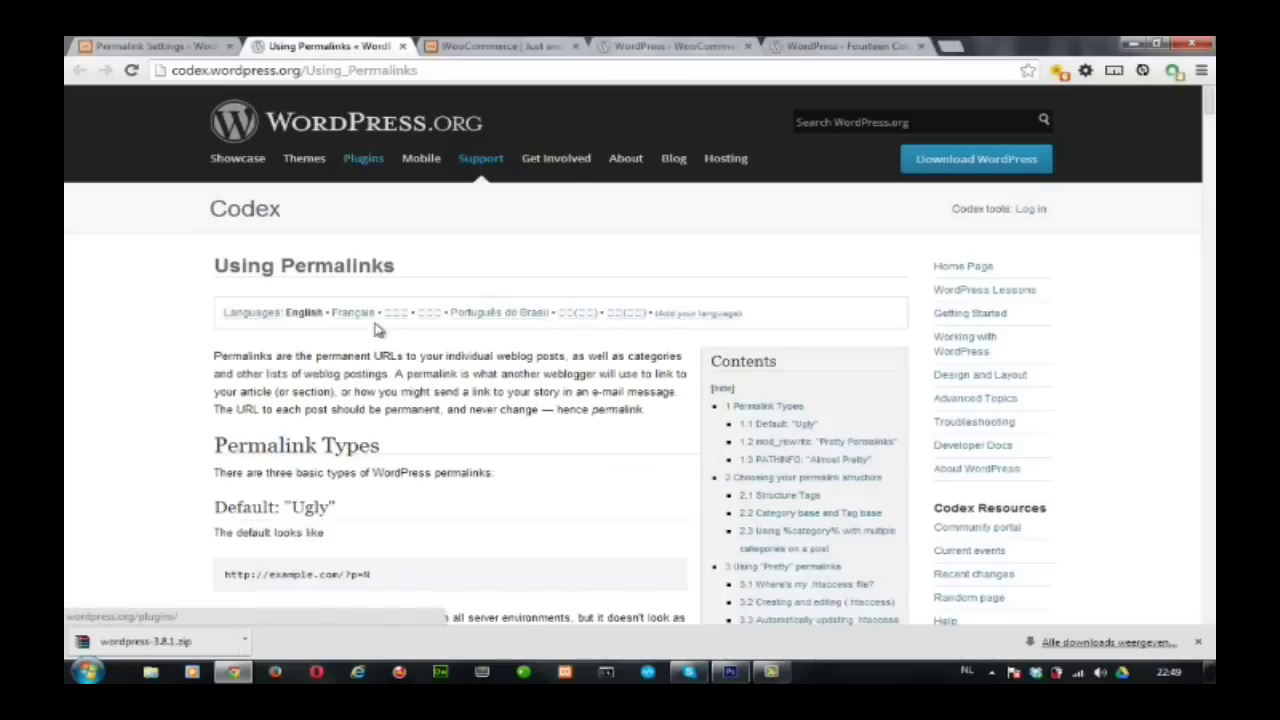
Look through the Using Permalinks documentation for how to choose a permalink structure and which structure tags exist.
{"action": "scroll", "coordinate": [374, 363], "scroll_direction": "down", "scroll_amount": 7}
{"action": "scroll", "coordinate": [378, 360], "scroll_direction": "down", "scroll_amount": 15}
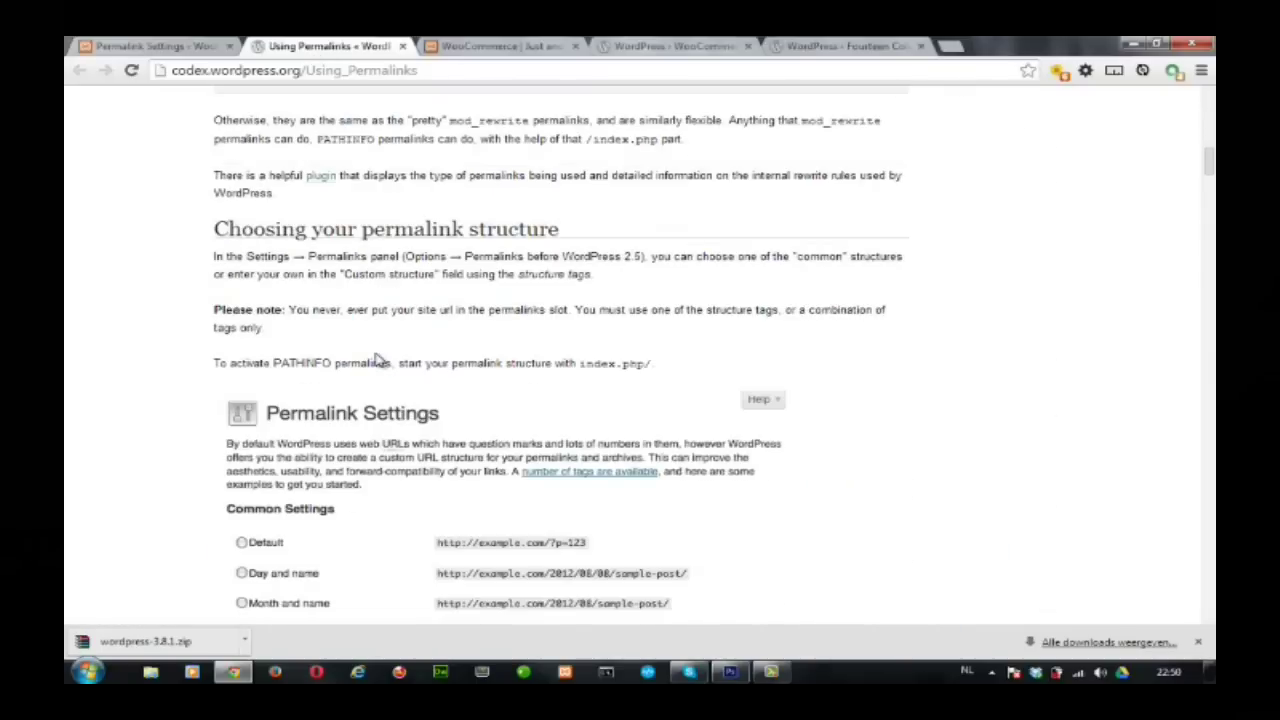
{"action": "scroll", "coordinate": [378, 360], "scroll_direction": "down", "scroll_amount": 3}
{"action": "scroll", "coordinate": [391, 223], "scroll_direction": "up", "scroll_amount": 9}
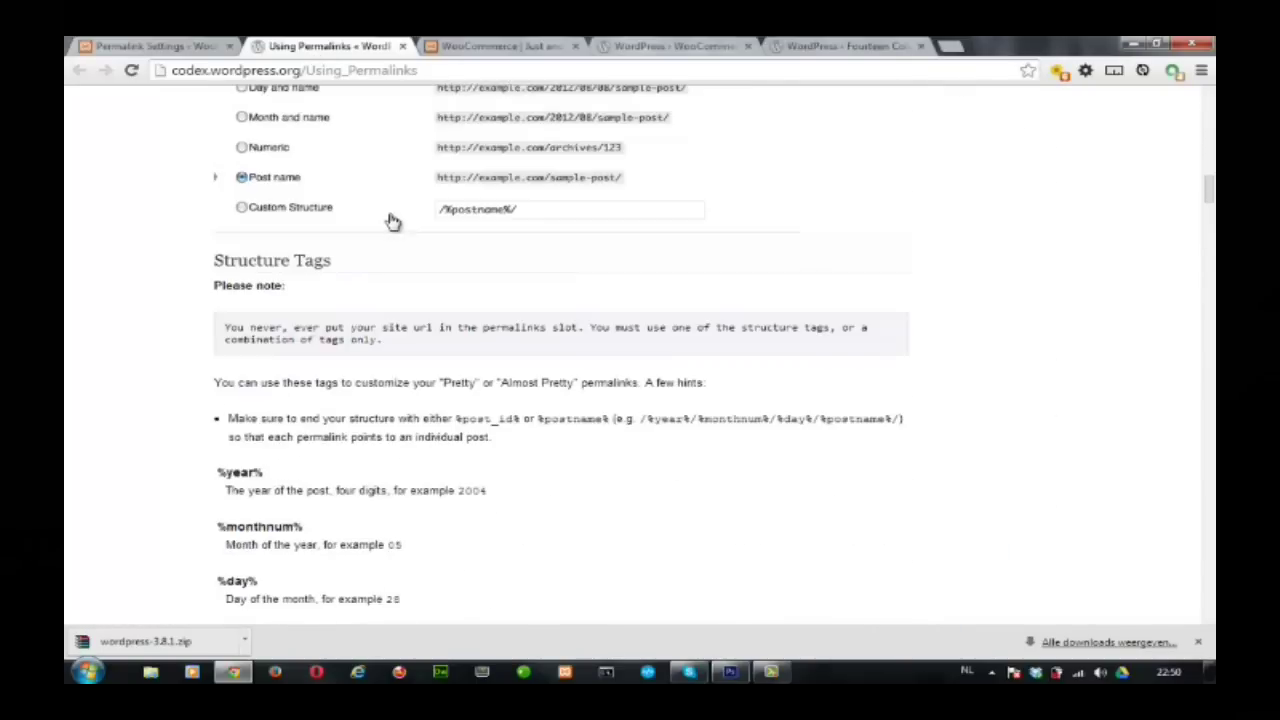
{"action": "scroll", "coordinate": [391, 221], "scroll_direction": "down", "scroll_amount": 1}
{"action": "scroll", "coordinate": [391, 221], "scroll_direction": "down", "scroll_amount": 5}
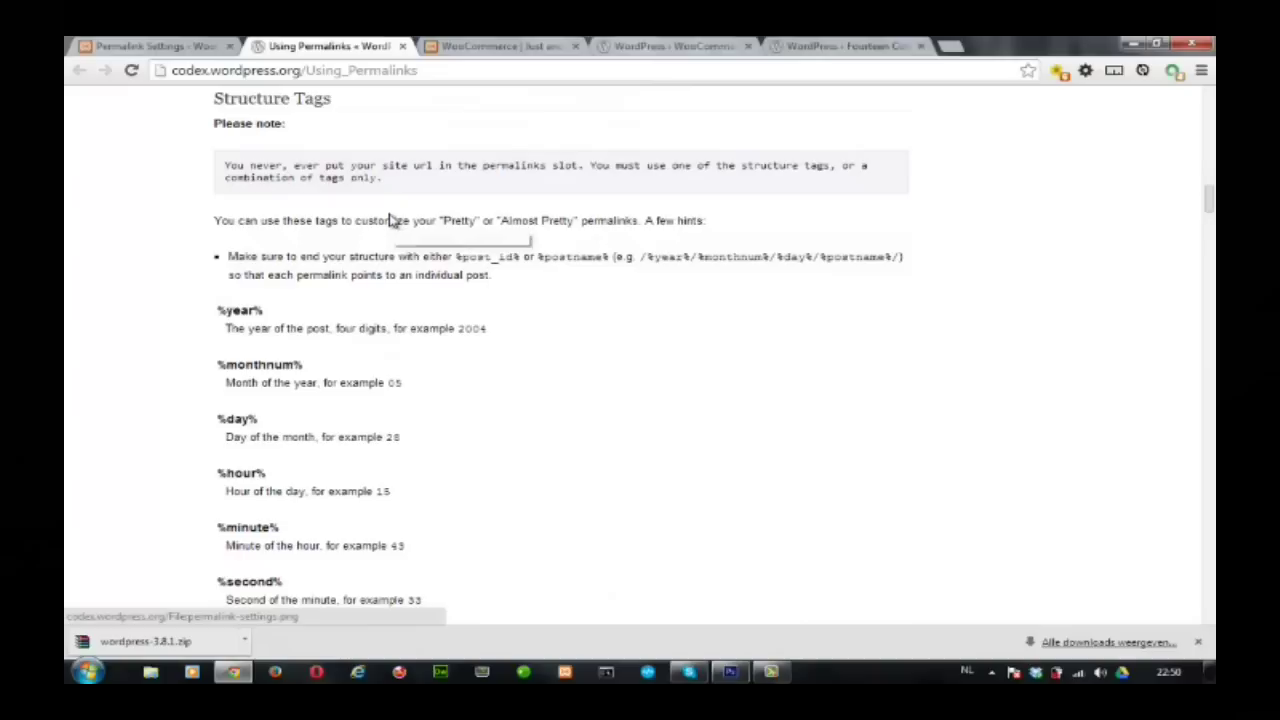
{"action": "scroll", "coordinate": [393, 222], "scroll_direction": "up", "scroll_amount": 2}
{"action": "scroll", "coordinate": [391, 221], "scroll_direction": "up", "scroll_amount": 1}
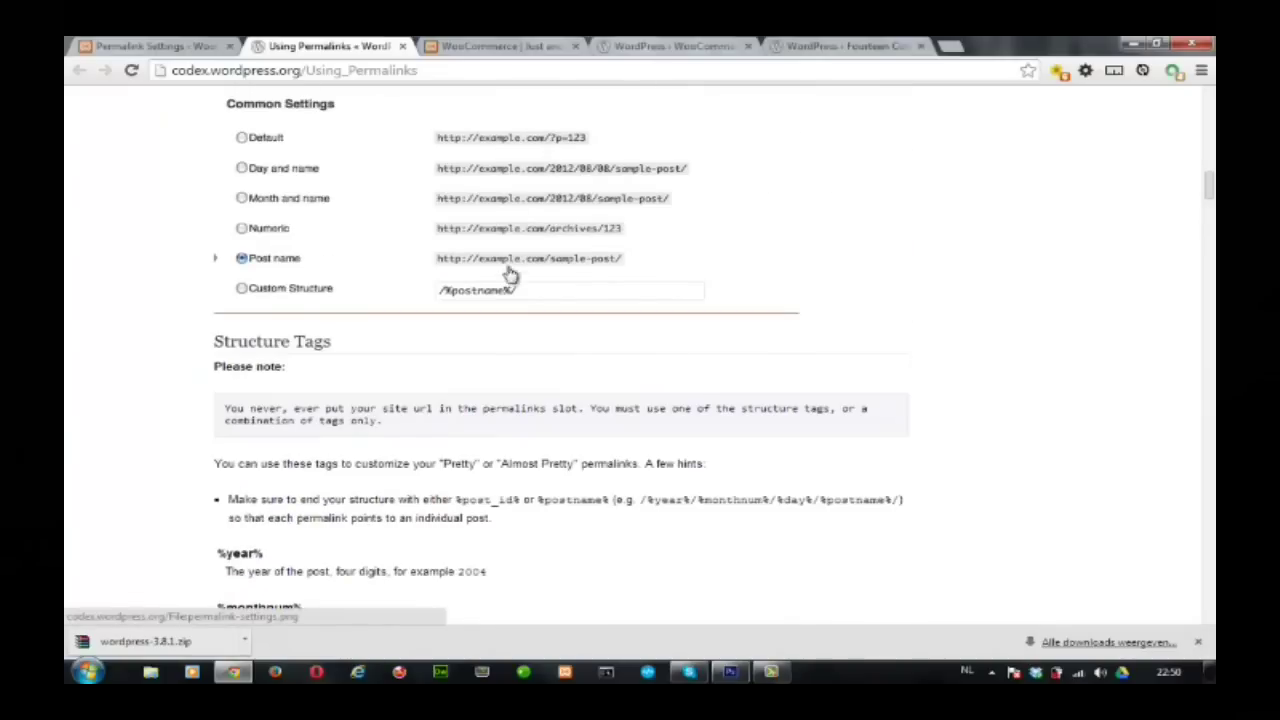
{"action": "scroll", "coordinate": [343, 266], "scroll_direction": "down", "scroll_amount": 4}
{"action": "scroll", "coordinate": [340, 266], "scroll_direction": "down", "scroll_amount": 3}
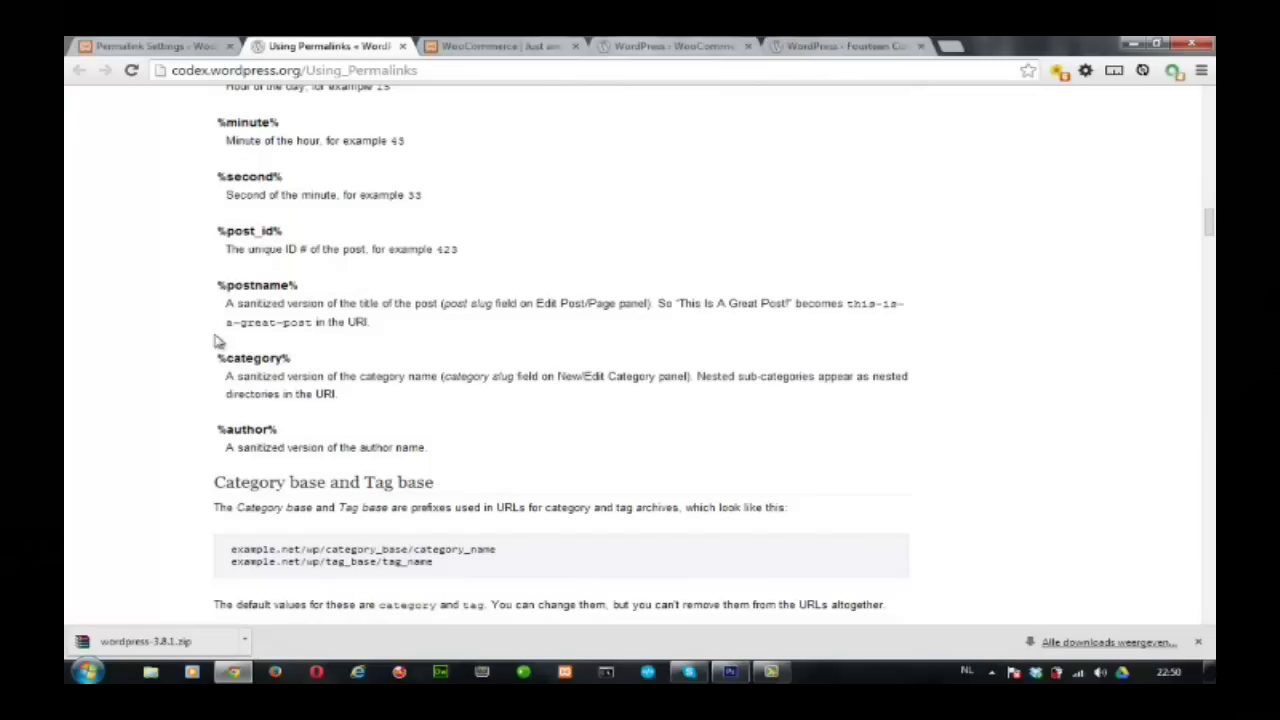
Take the %category% tag from the documentation and set the custom permalink structure to /%category%/.
{"action": "left_click_drag", "start_coordinate": [220, 358], "coordinate": [285, 356]}
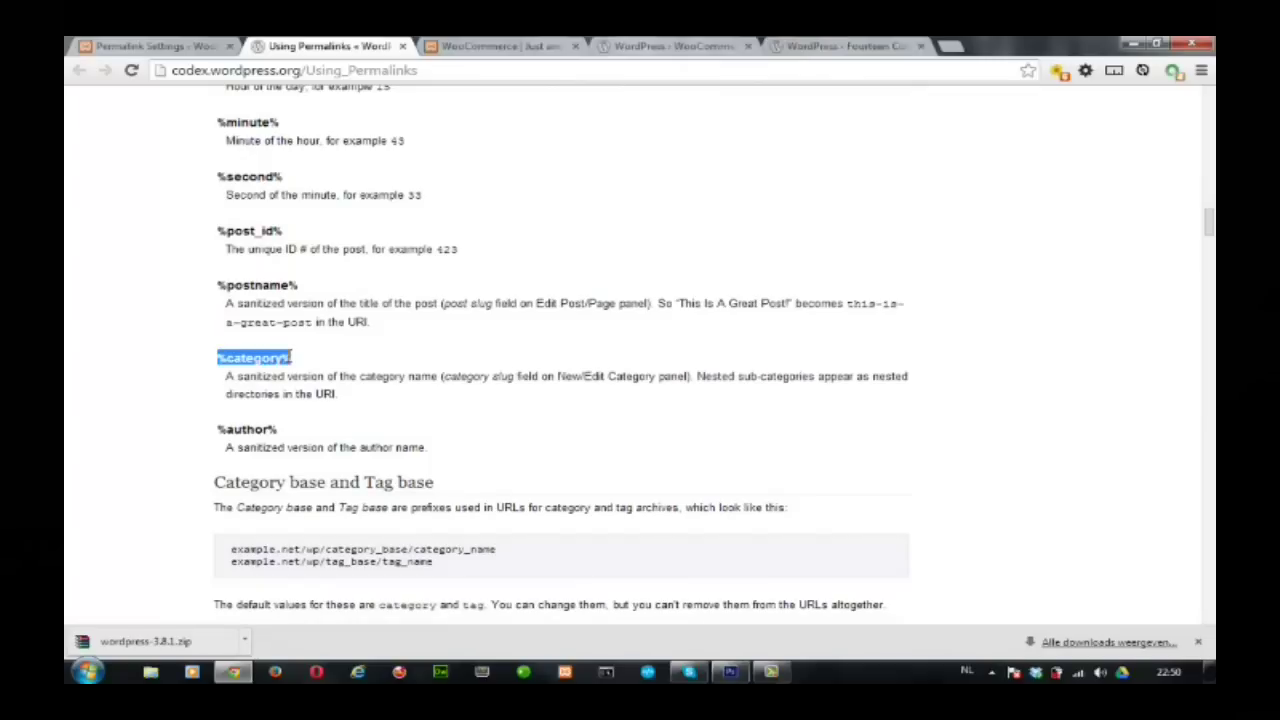
{"action": "left_click", "coordinate": [160, 46]}
{"action": "left_click", "coordinate": [603, 517]}
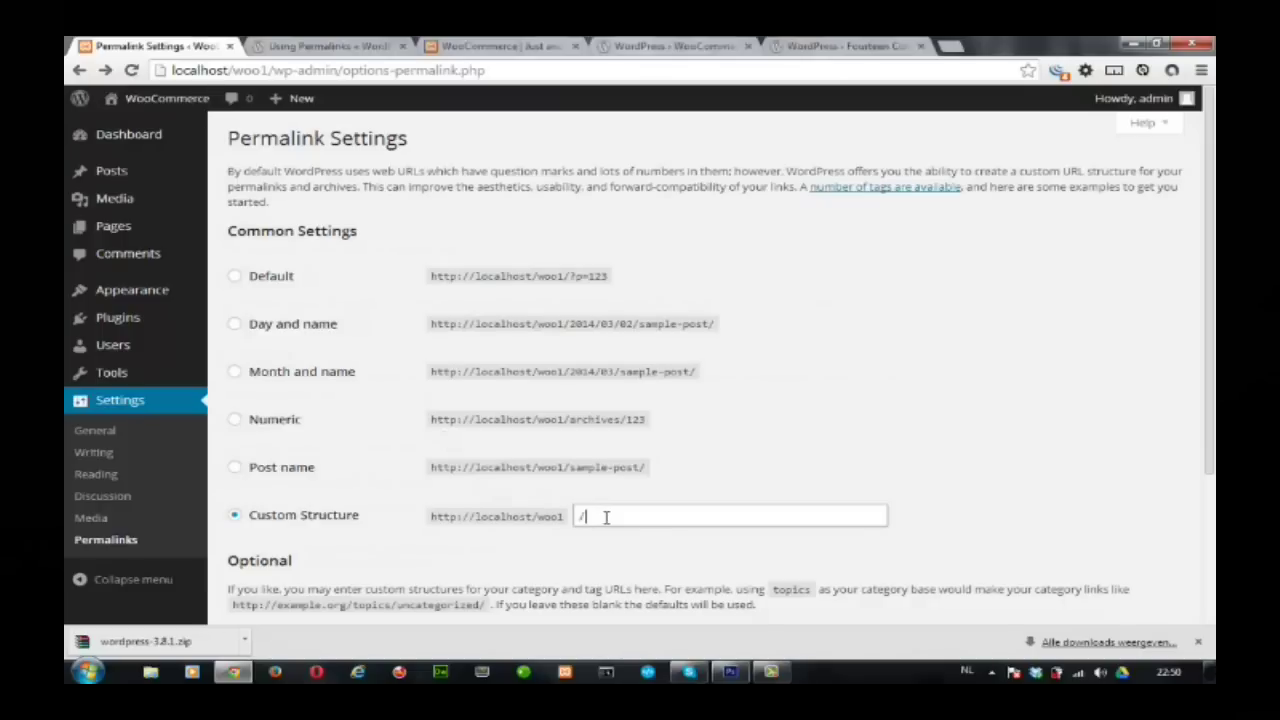
{"action": "type", "text": "%category%"}
Copy the %postname% tag from the documentation and append it to the custom structure after /%category%/.
{"action": "left_click", "coordinate": [348, 50]}
{"action": "left_click_drag", "start_coordinate": [298, 285], "coordinate": [219, 286]}
{"action": "key", "text": "ctrl+c"}
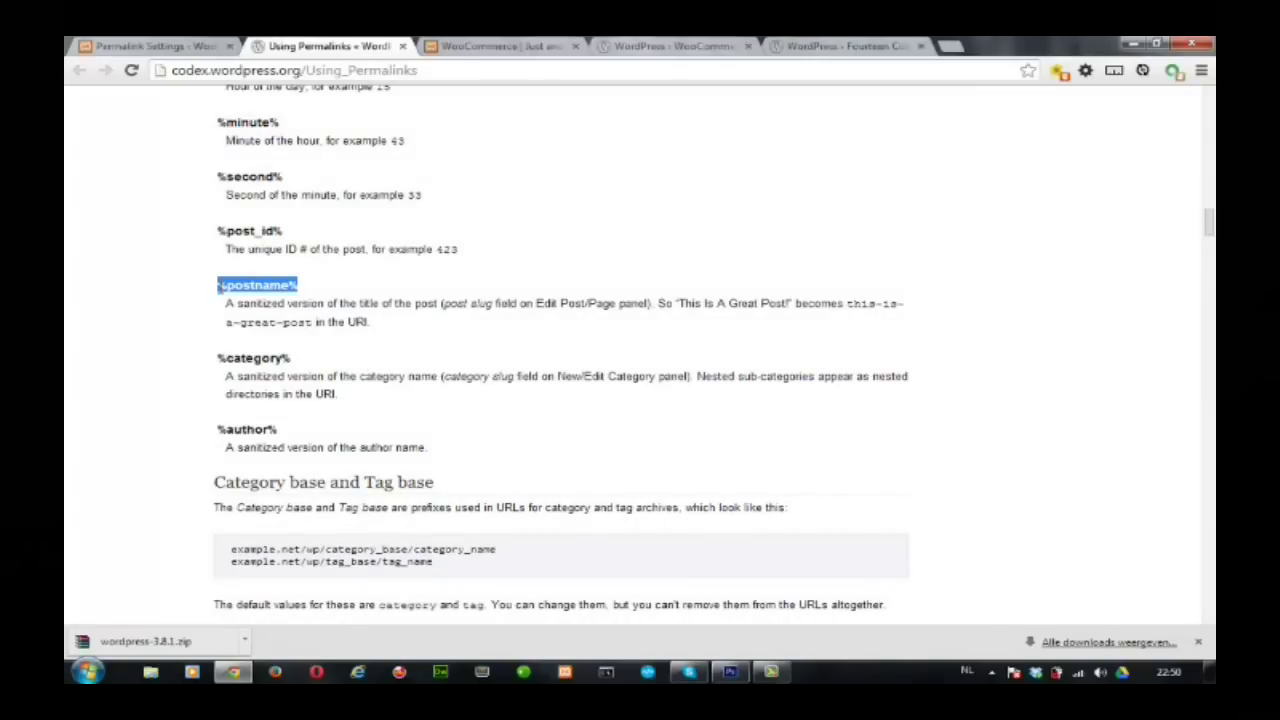
{"action": "left_click", "coordinate": [174, 45]}
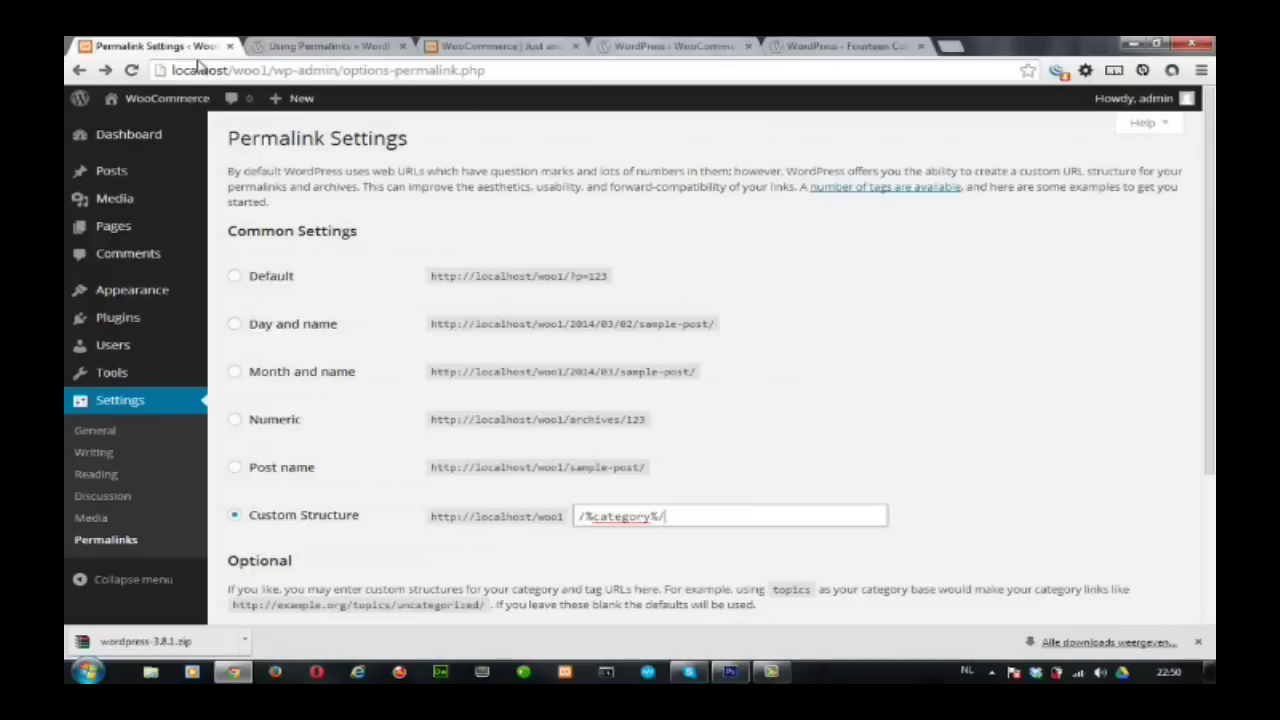
{"action": "left_click", "coordinate": [703, 521]}
{"action": "key", "text": "ctrl+v"}
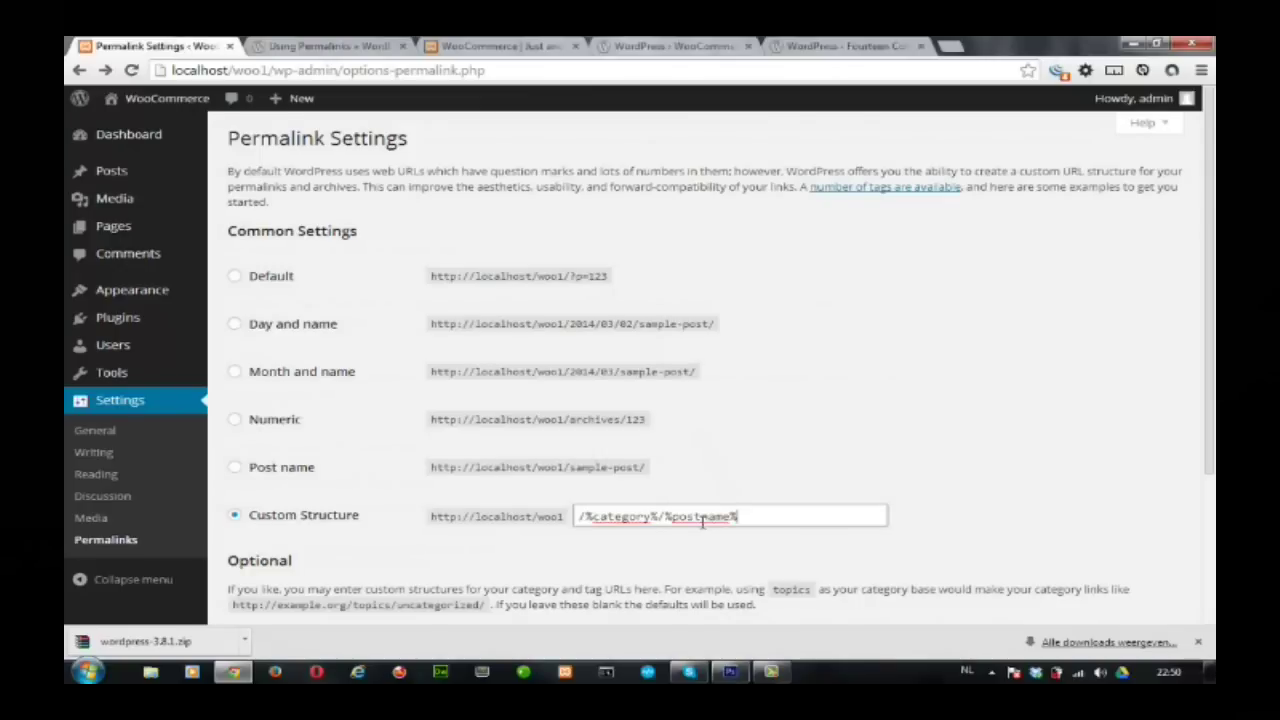
Compare the custom structure with the example and hints in the Structure Tags section of the documentation.
{"action": "left_click", "coordinate": [340, 46]}
{"action": "scroll", "coordinate": [450, 305], "scroll_direction": "up", "scroll_amount": 6}
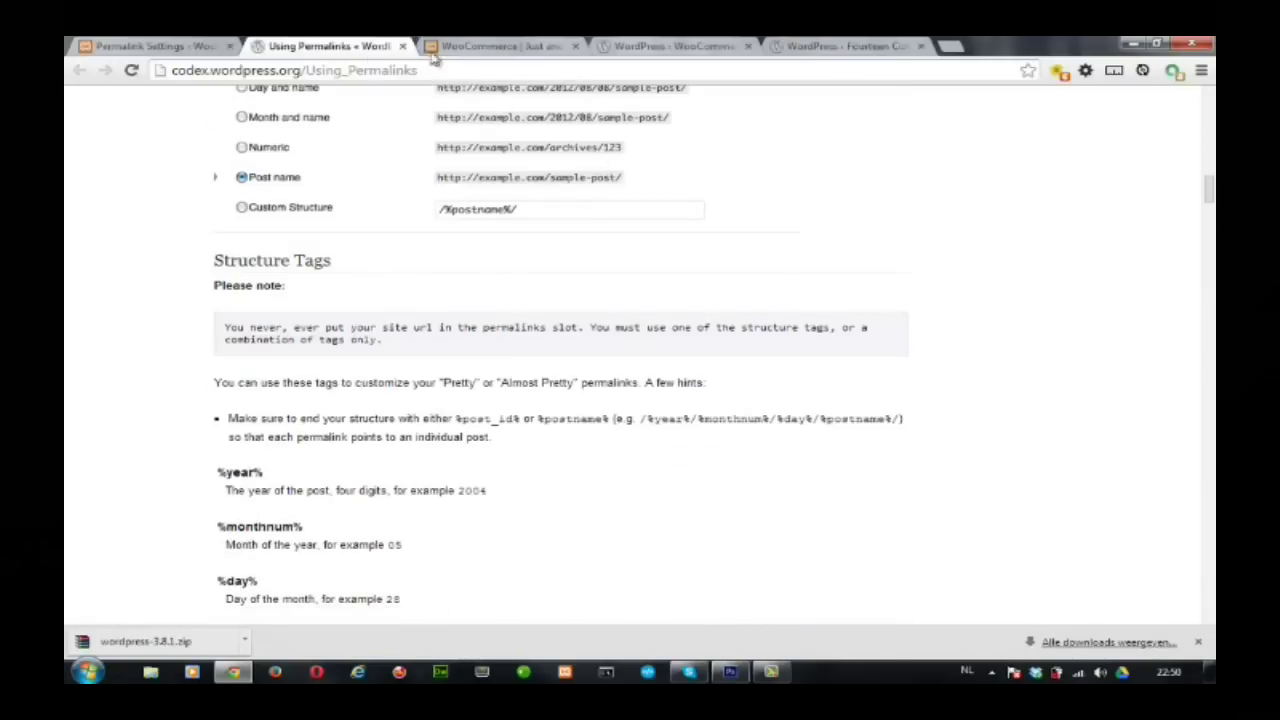
{"action": "left_click", "coordinate": [200, 46]}
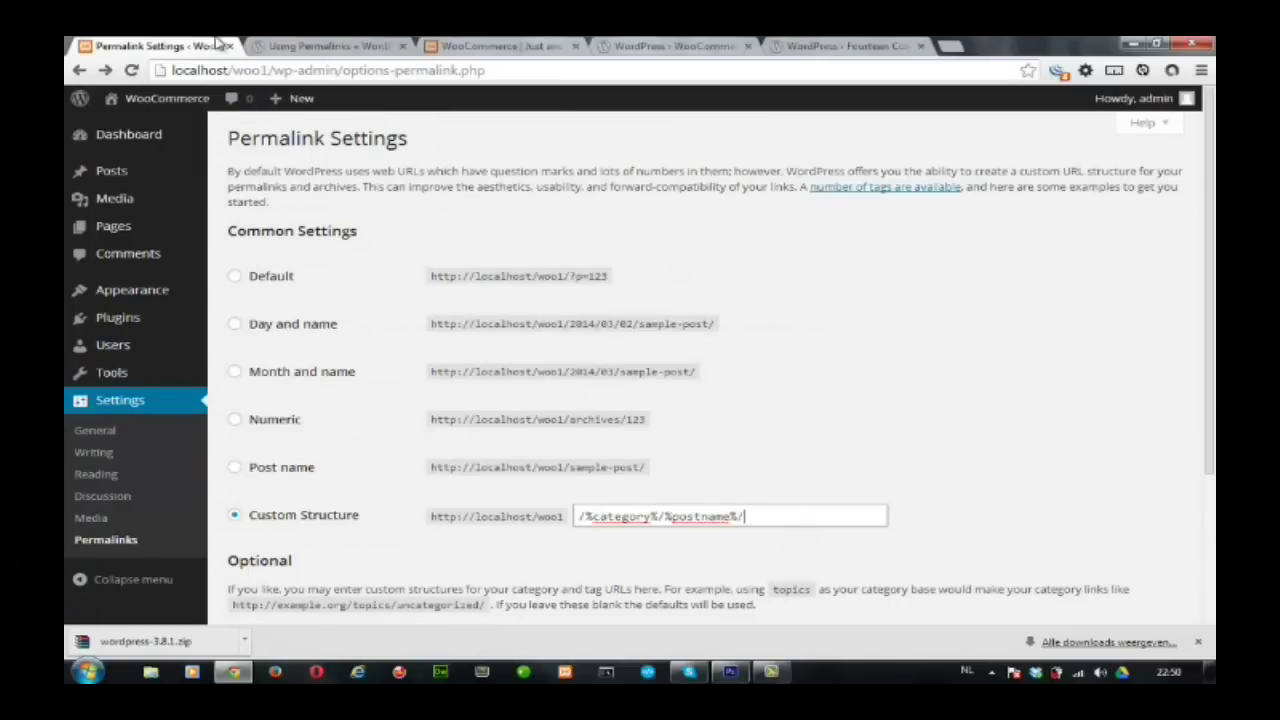
Close the Using Permalinks documentation and save the permalink settings with the custom structure /%category%/%postname%/.
{"action": "left_click", "coordinate": [333, 47]}
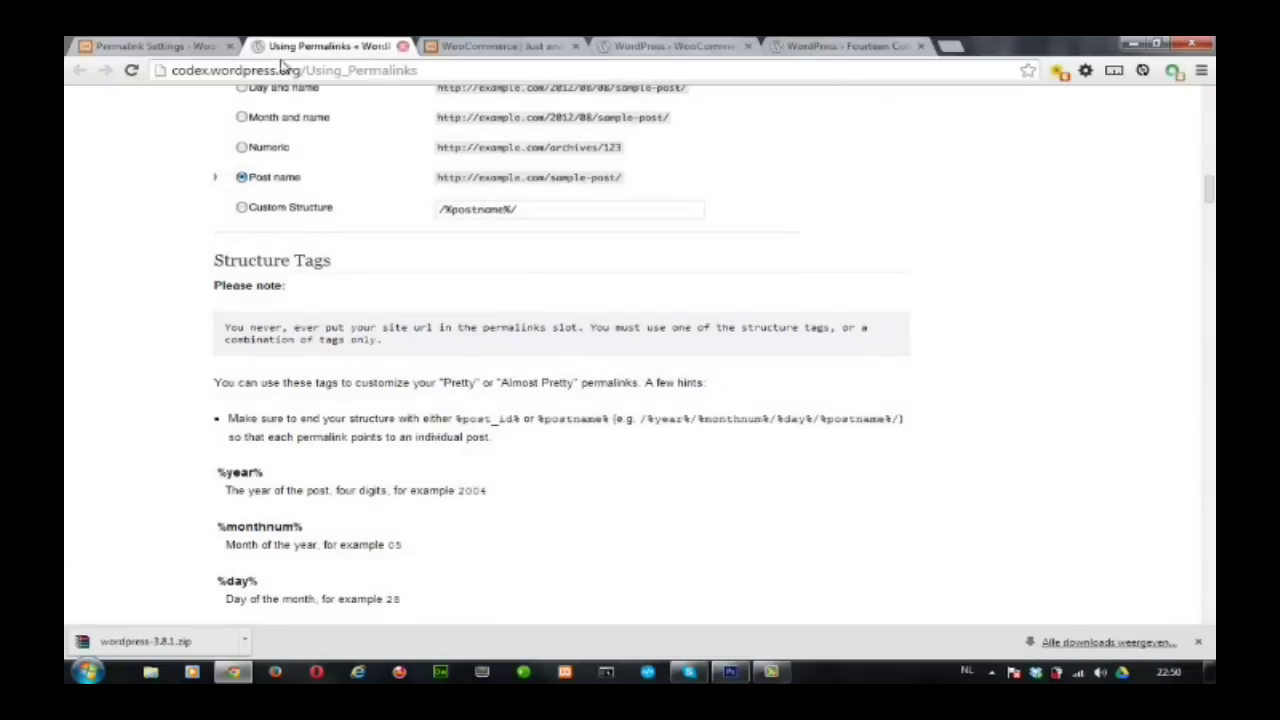
{"action": "left_click", "coordinate": [172, 50]}
{"action": "scroll", "coordinate": [575, 335], "scroll_direction": "down", "scroll_amount": 3}
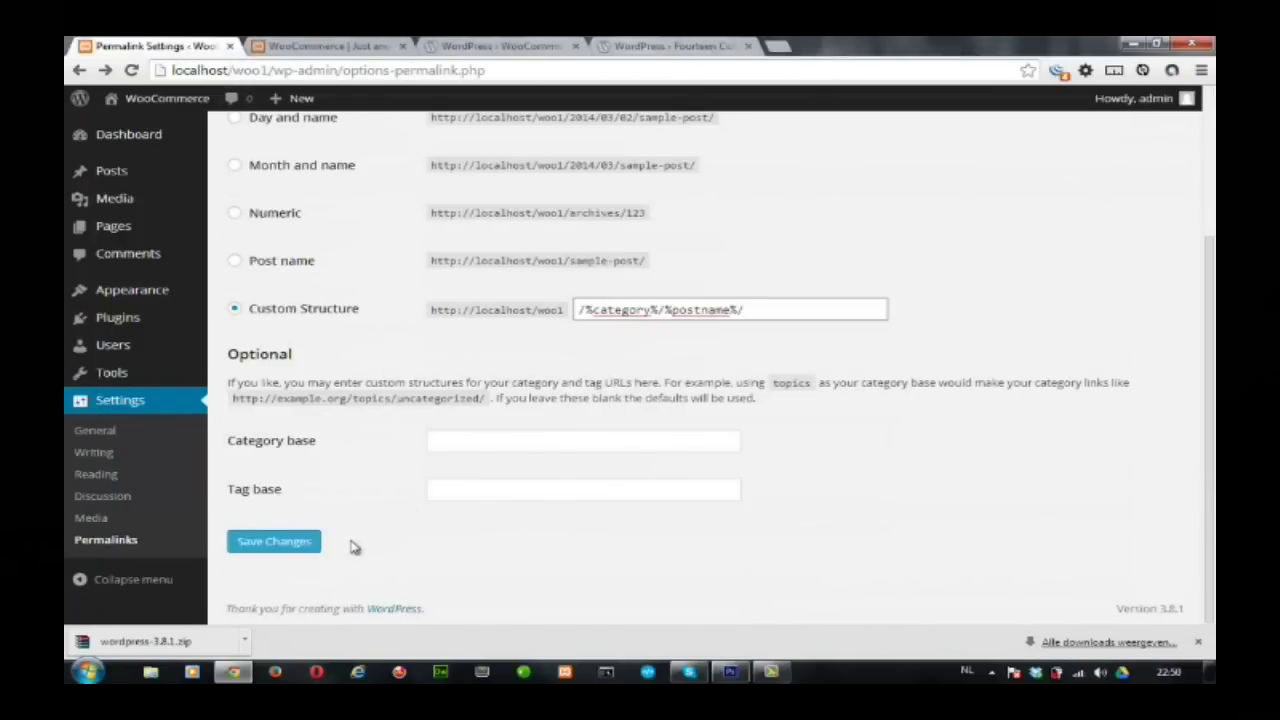
{"action": "left_click", "coordinate": [285, 543]}
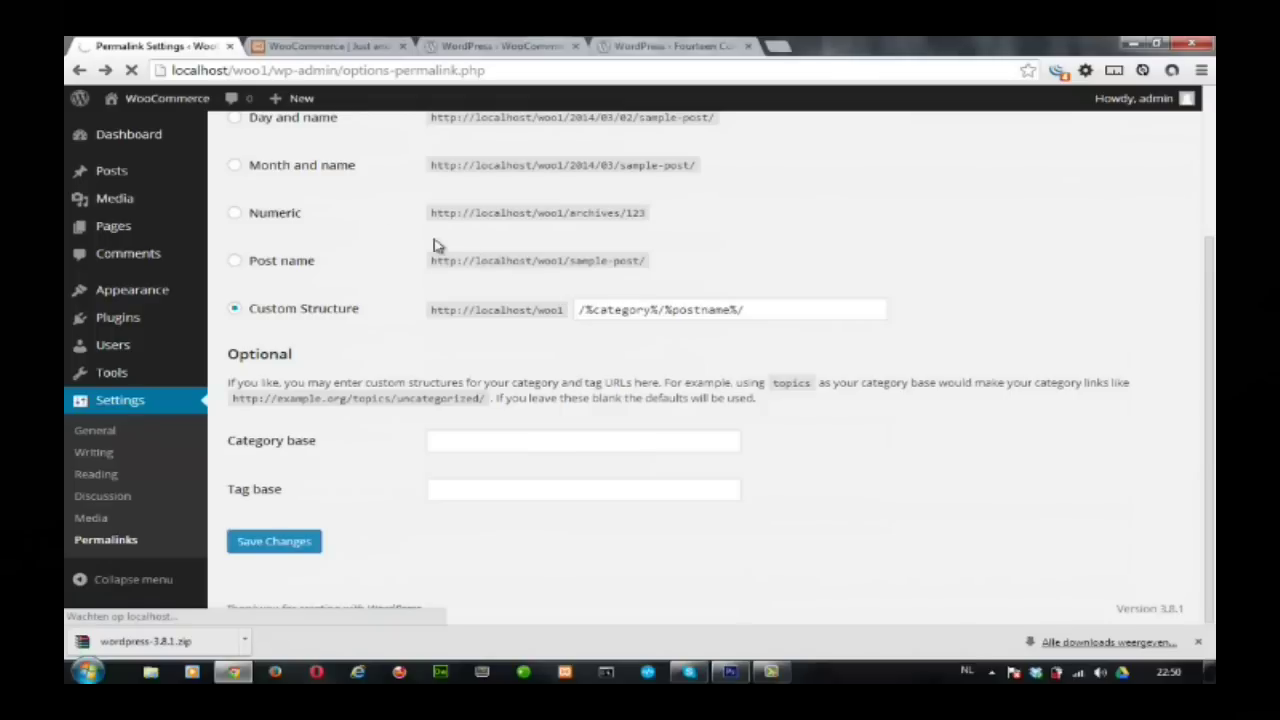
Reload the site's front page, open the Hello World post to inspect its URL, and return to the front page.
{"action": "left_click", "coordinate": [336, 47]}
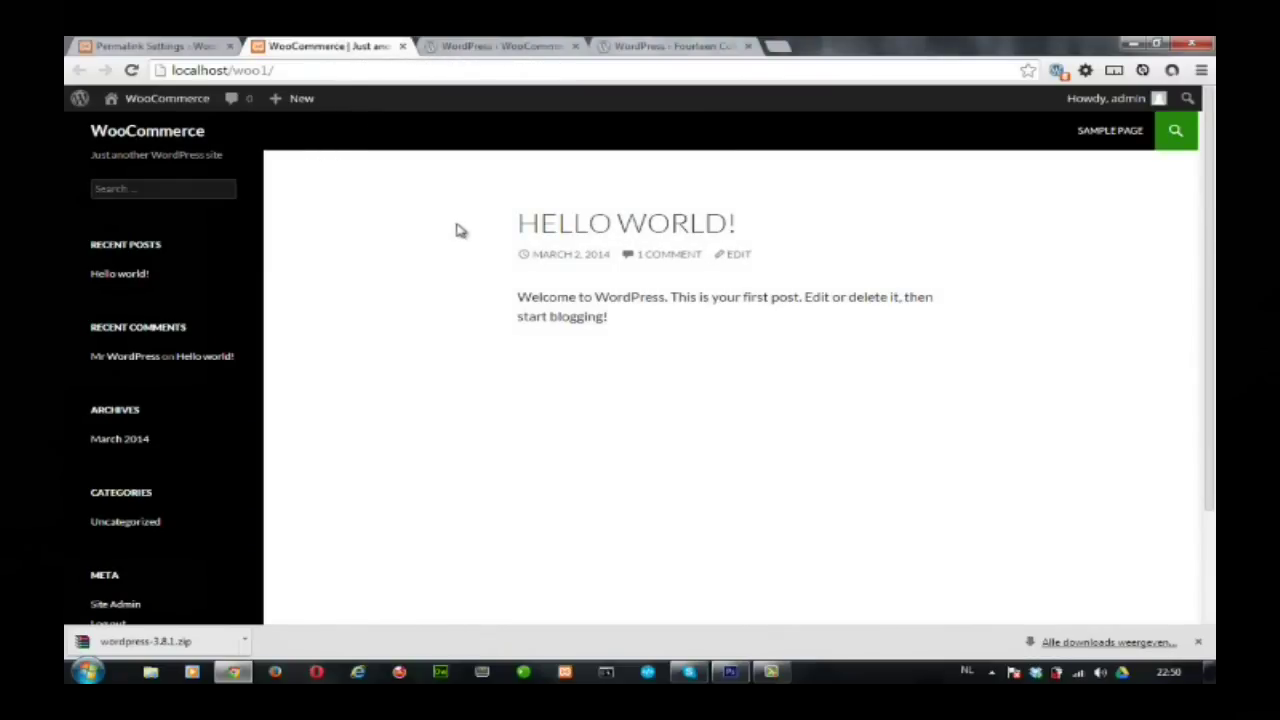
{"action": "key", "text": "F5"}
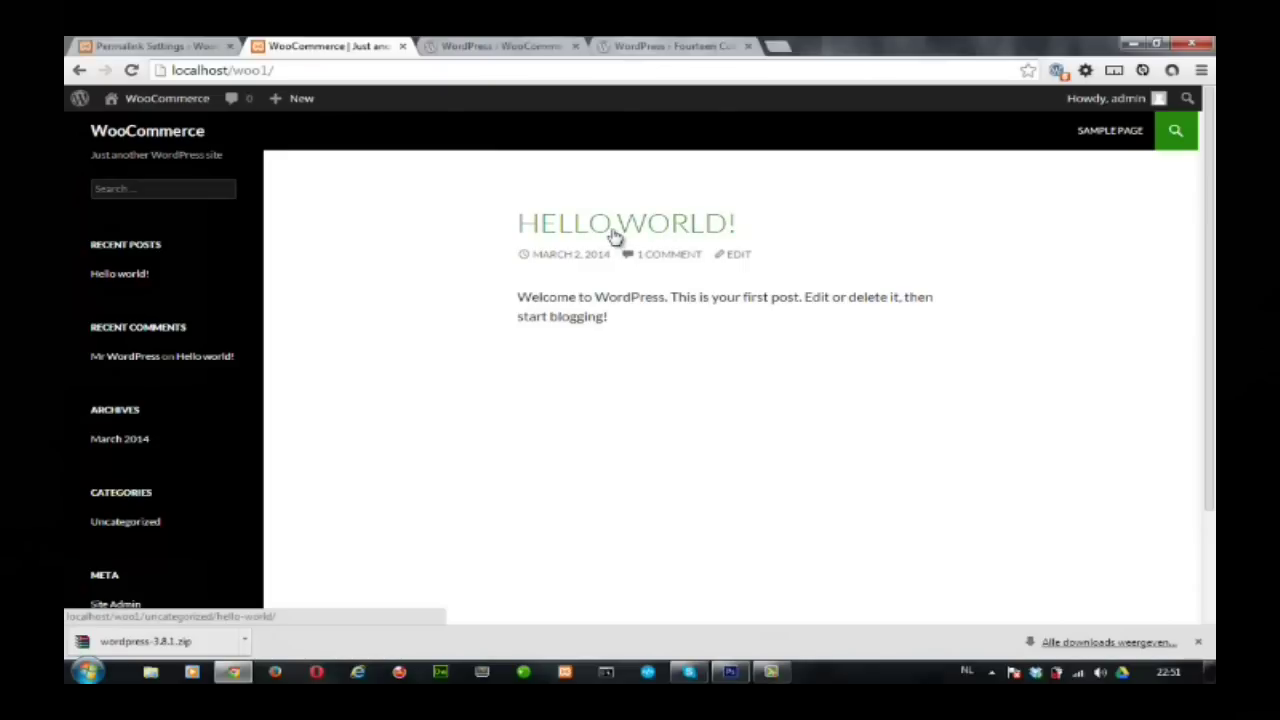
{"action": "left_click", "coordinate": [574, 229]}
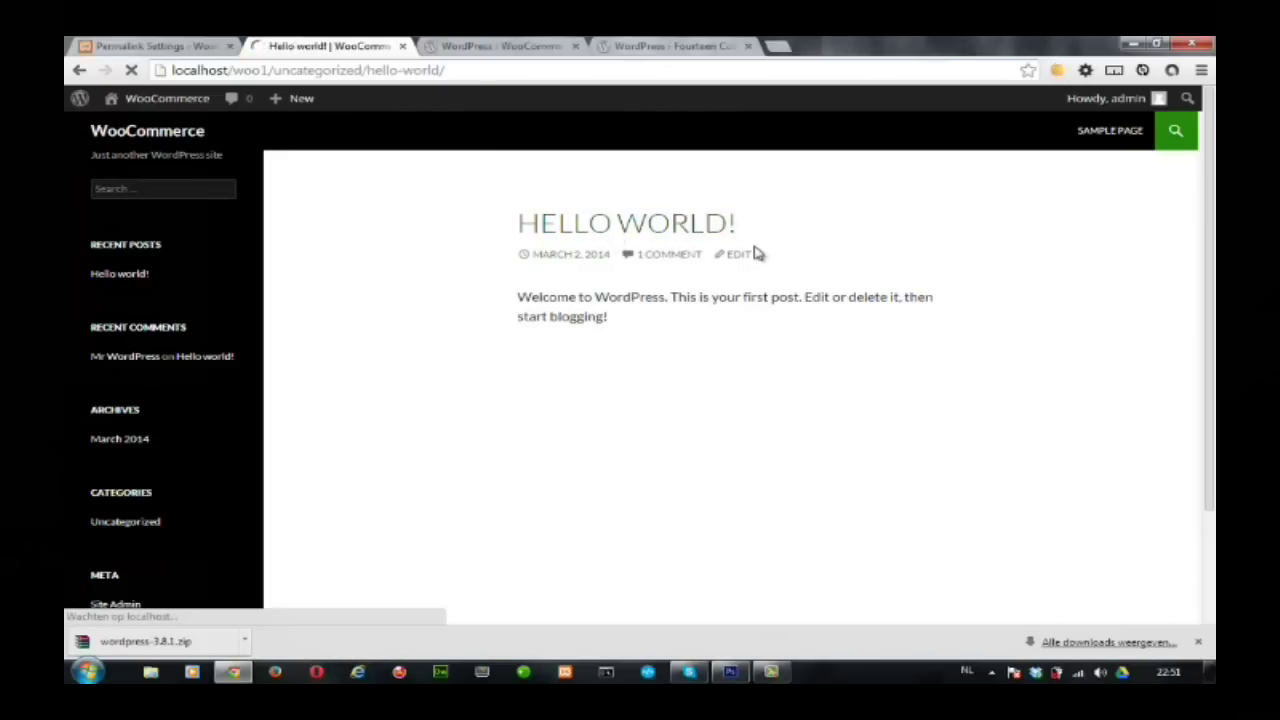
{"action": "left_click_drag", "start_coordinate": [194, 70], "coordinate": [436, 70]}
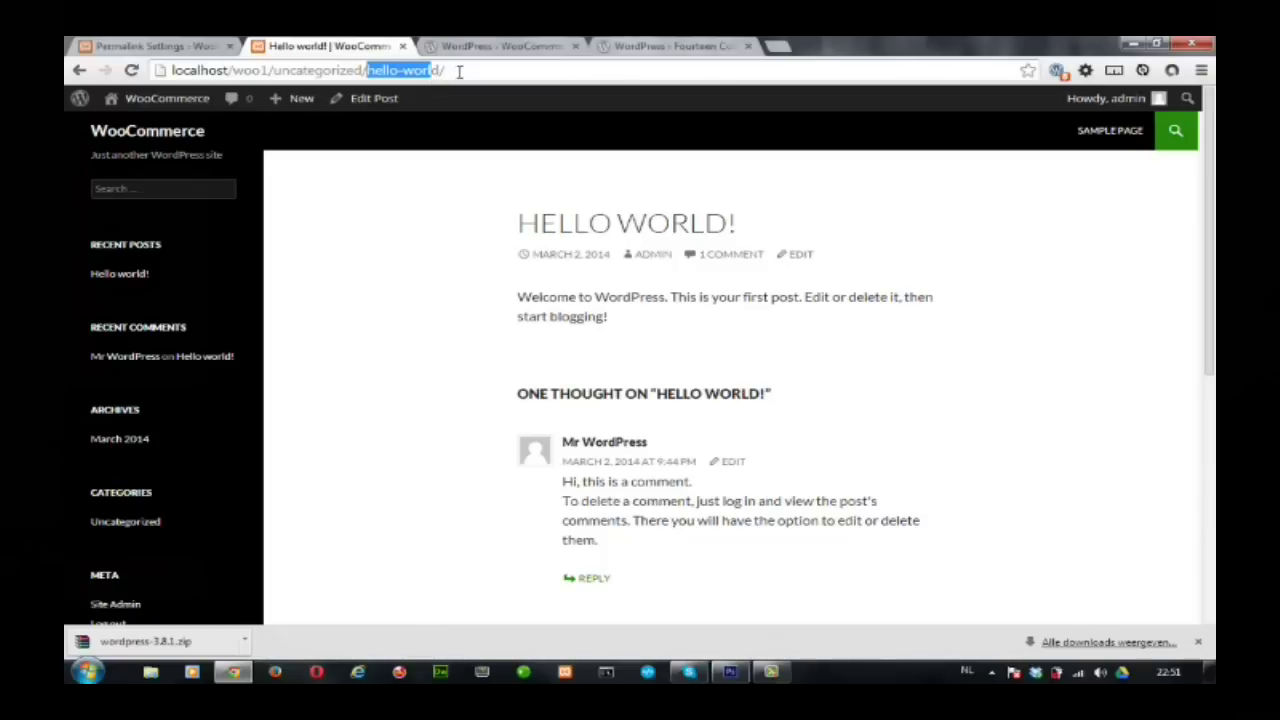
{"action": "left_click", "coordinate": [177, 141]}
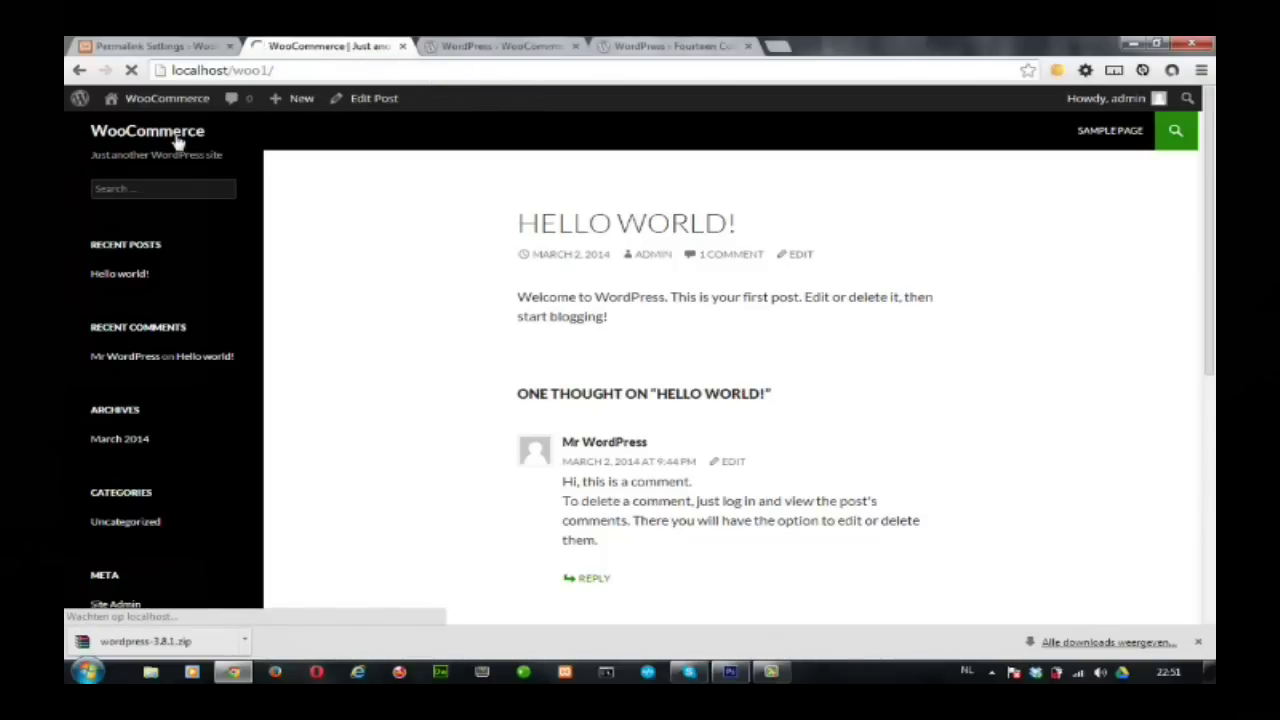
Return to the admin area, review the saved permalink settings, and open your own user profile.
{"action": "left_click", "coordinate": [186, 48]}
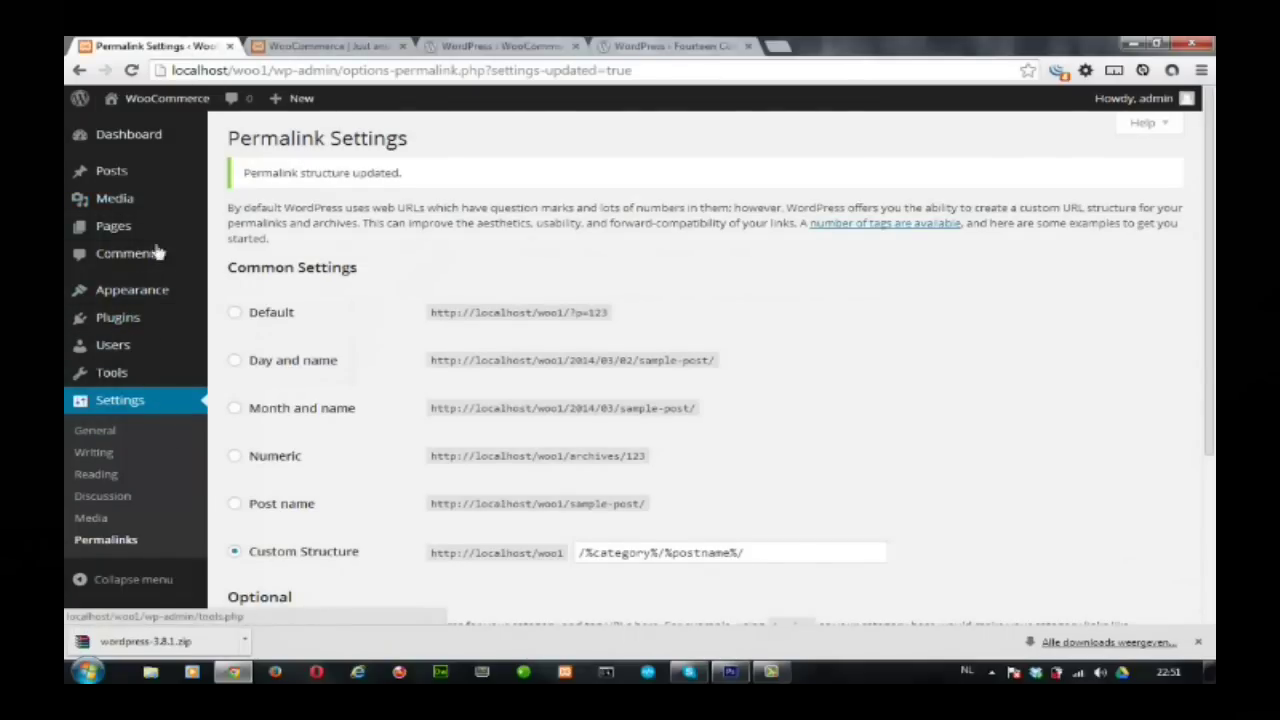
{"action": "scroll", "coordinate": [279, 265], "scroll_direction": "down", "scroll_amount": 2}
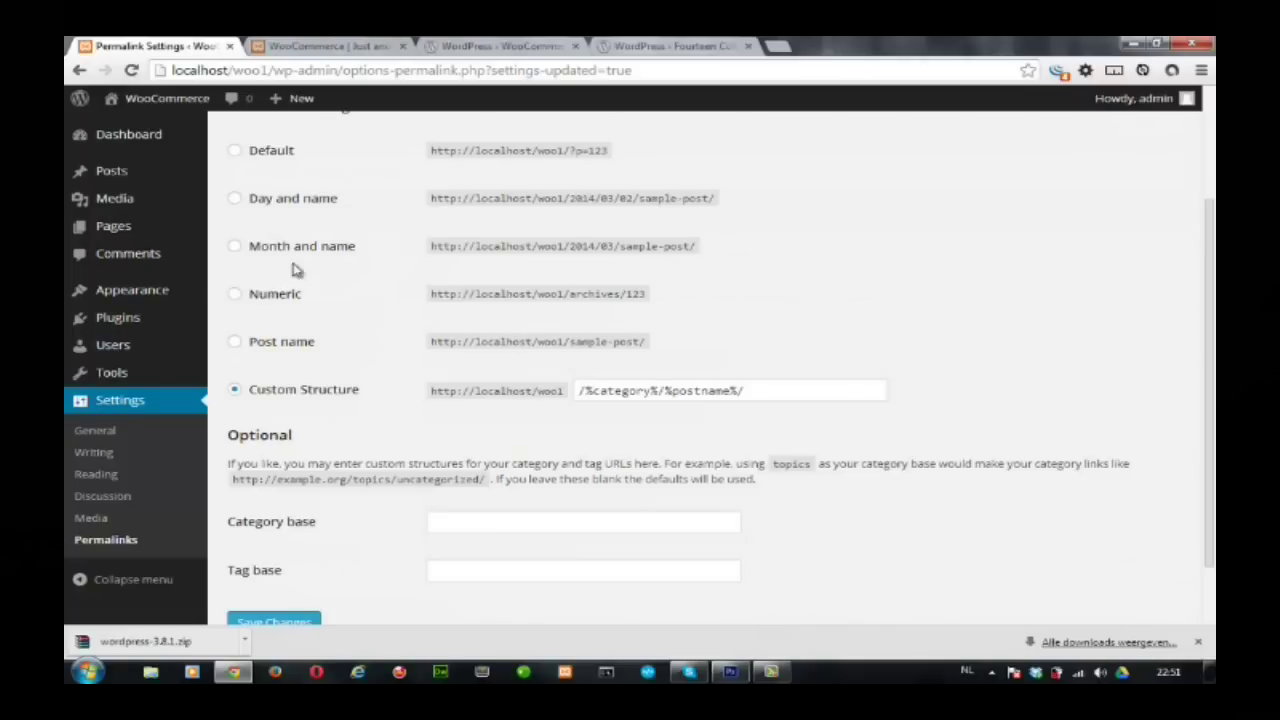
{"action": "scroll", "coordinate": [220, 274], "scroll_direction": "down", "scroll_amount": 2}
{"action": "scroll", "coordinate": [410, 282], "scroll_direction": "up", "scroll_amount": 4}
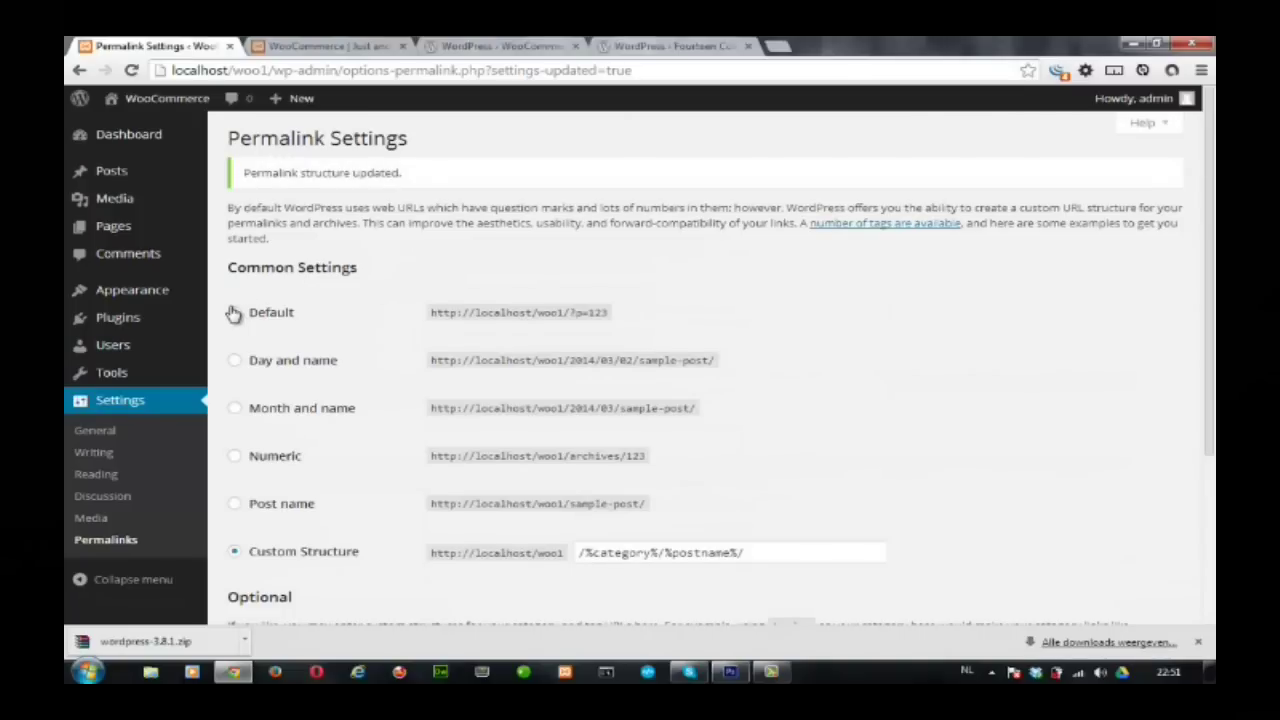
{"action": "mouse_move", "coordinate": [140, 358]}
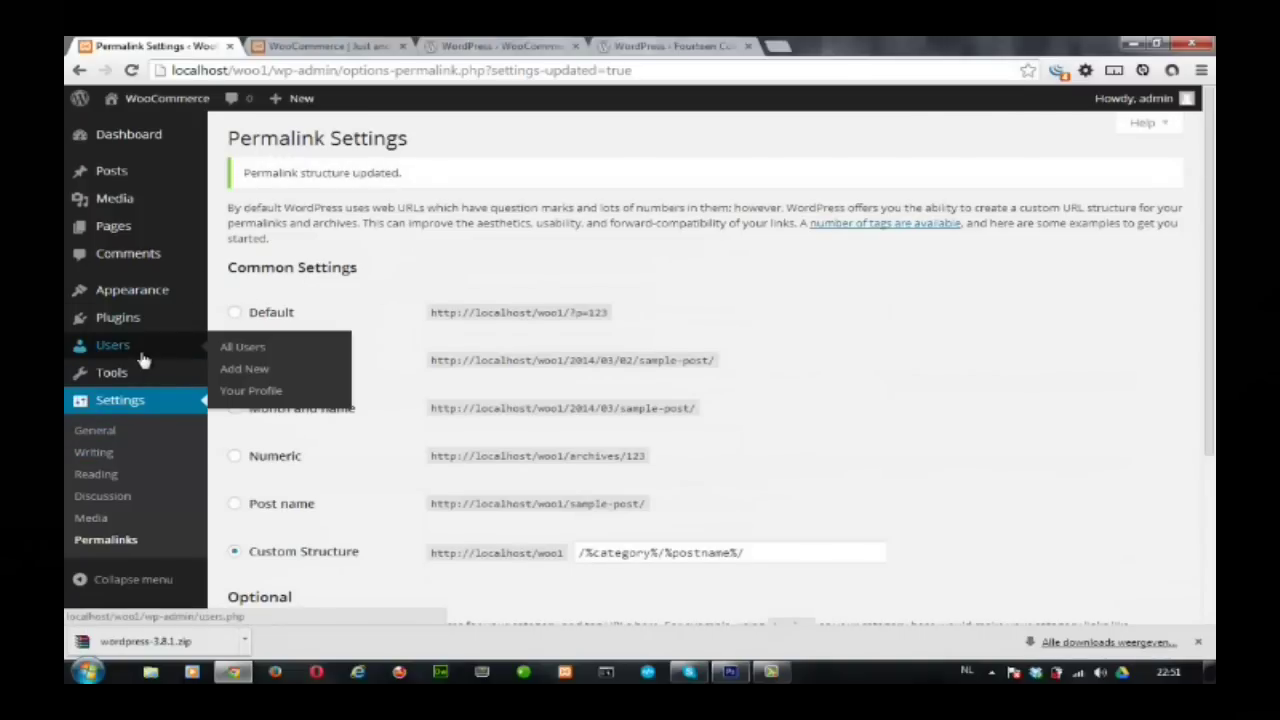
{"action": "left_click", "coordinate": [258, 391]}
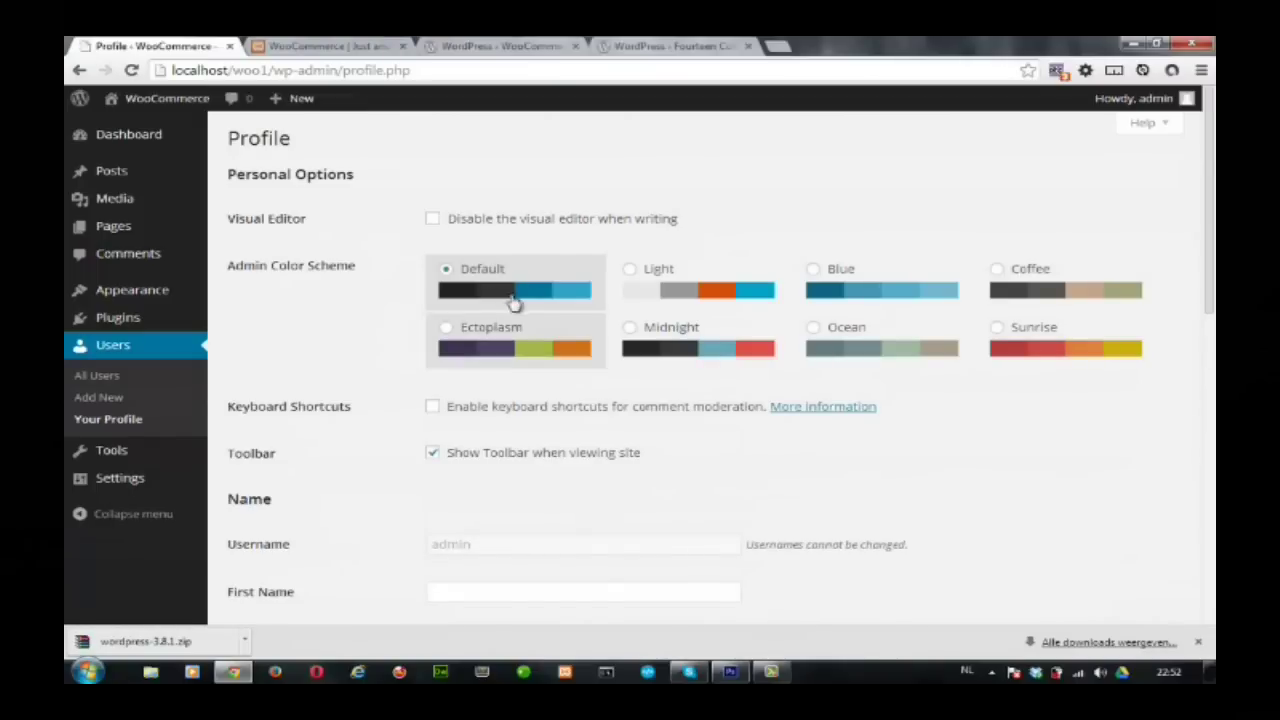
Preview the Light, Blue, Coffee and Ectoplasm admin color schemes, and select Midnight.
{"action": "left_click", "coordinate": [631, 272]}
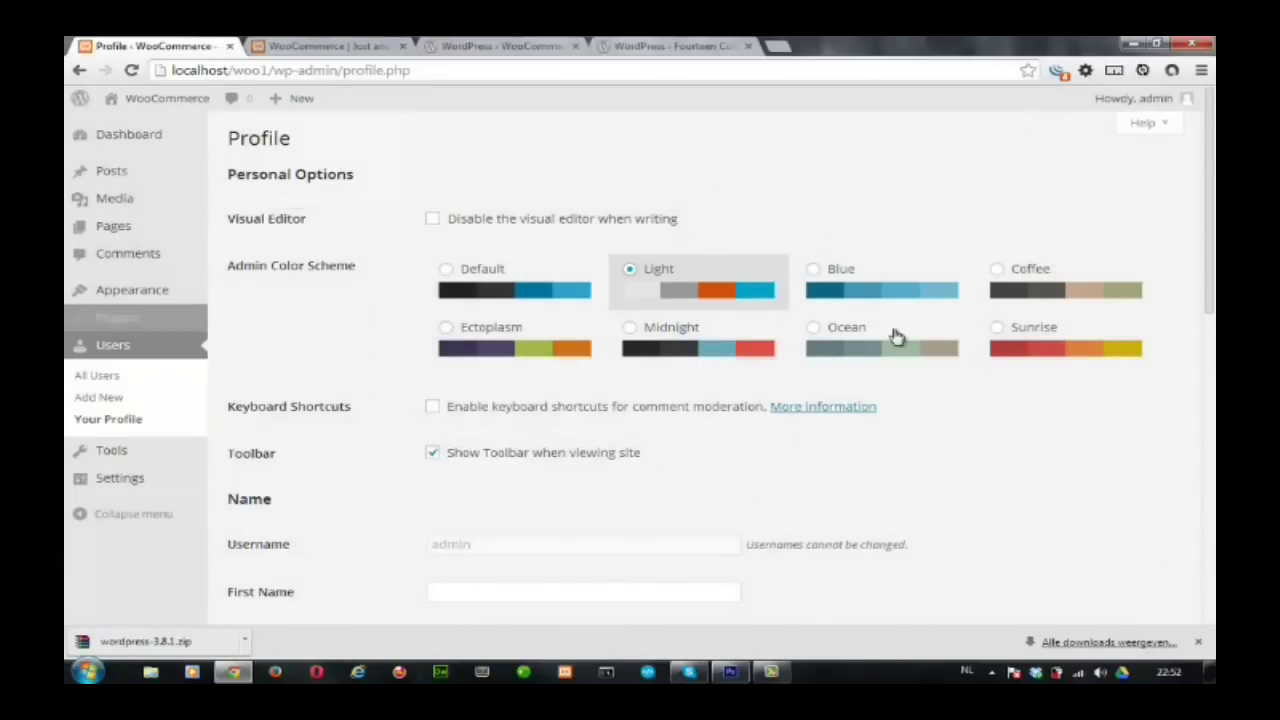
{"action": "left_click", "coordinate": [813, 270]}
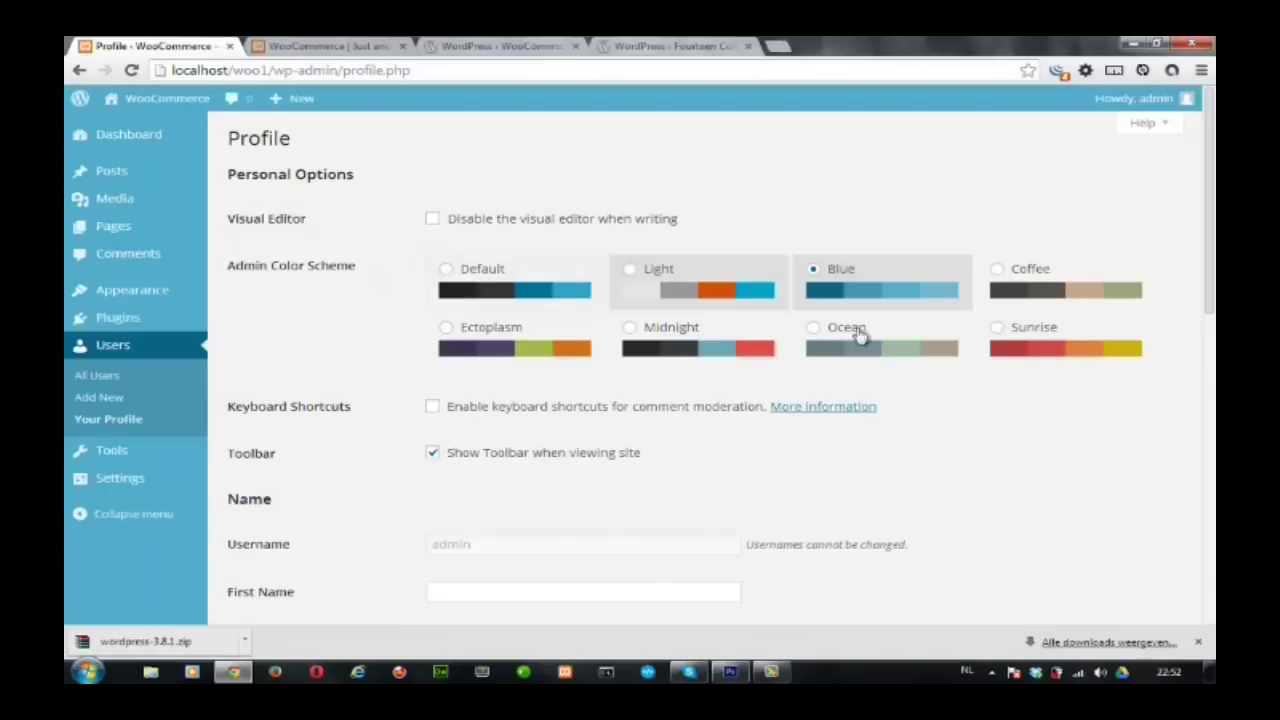
{"action": "left_click", "coordinate": [997, 270]}
{"action": "left_click", "coordinate": [449, 345]}
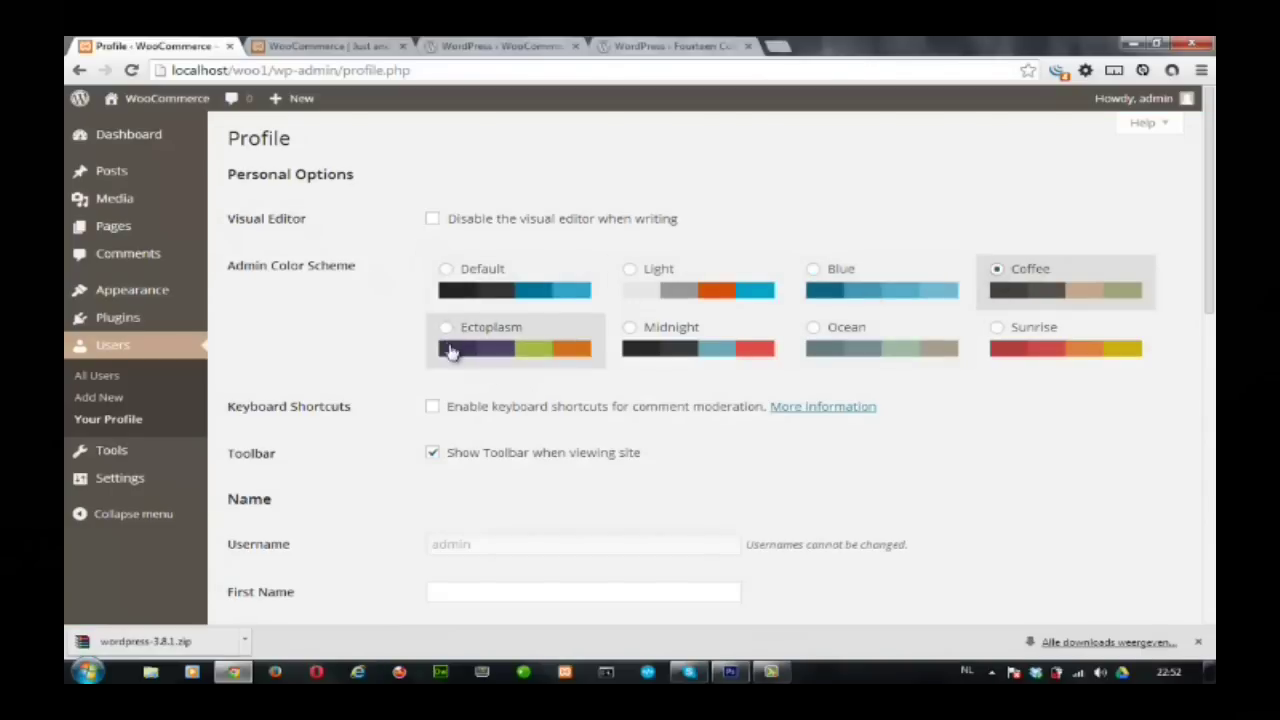
{"action": "left_click", "coordinate": [625, 360]}
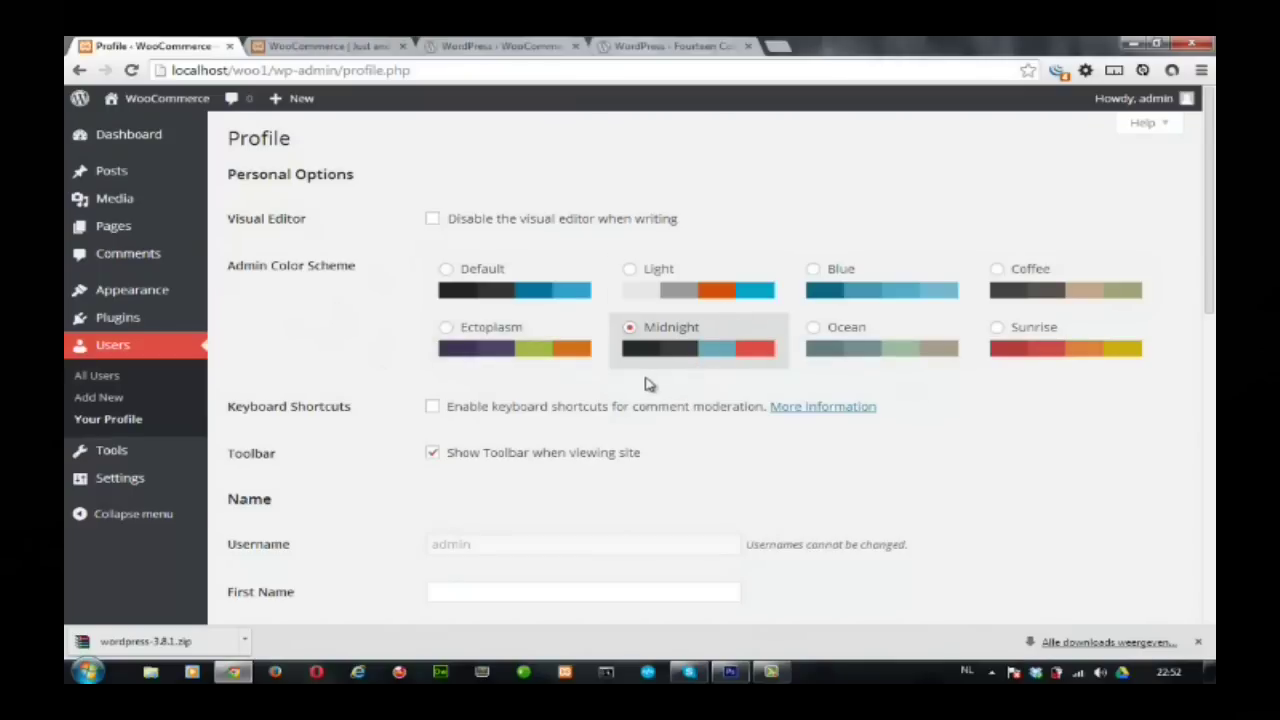
Save the profile with the Midnight admin color scheme.
{"action": "scroll", "coordinate": [380, 357], "scroll_direction": "down", "scroll_amount": 5}
{"action": "scroll", "coordinate": [393, 381], "scroll_direction": "down", "scroll_amount": 3}
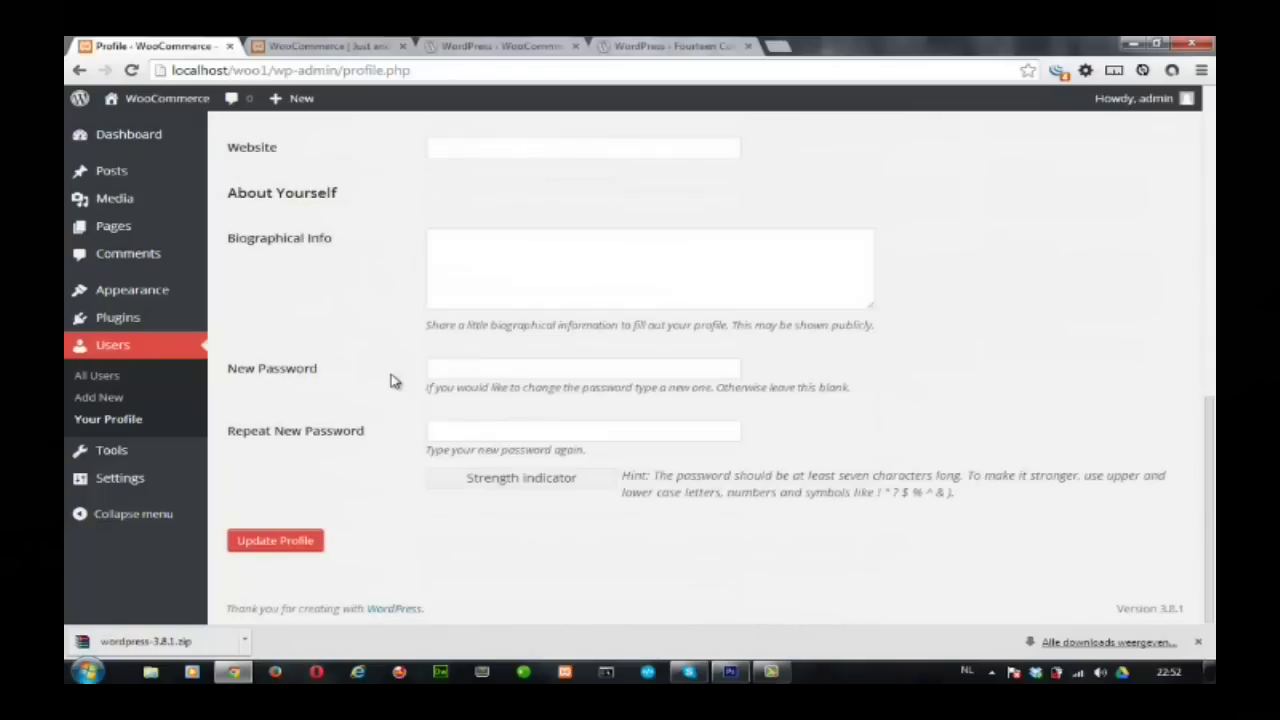
{"action": "left_click", "coordinate": [290, 552]}
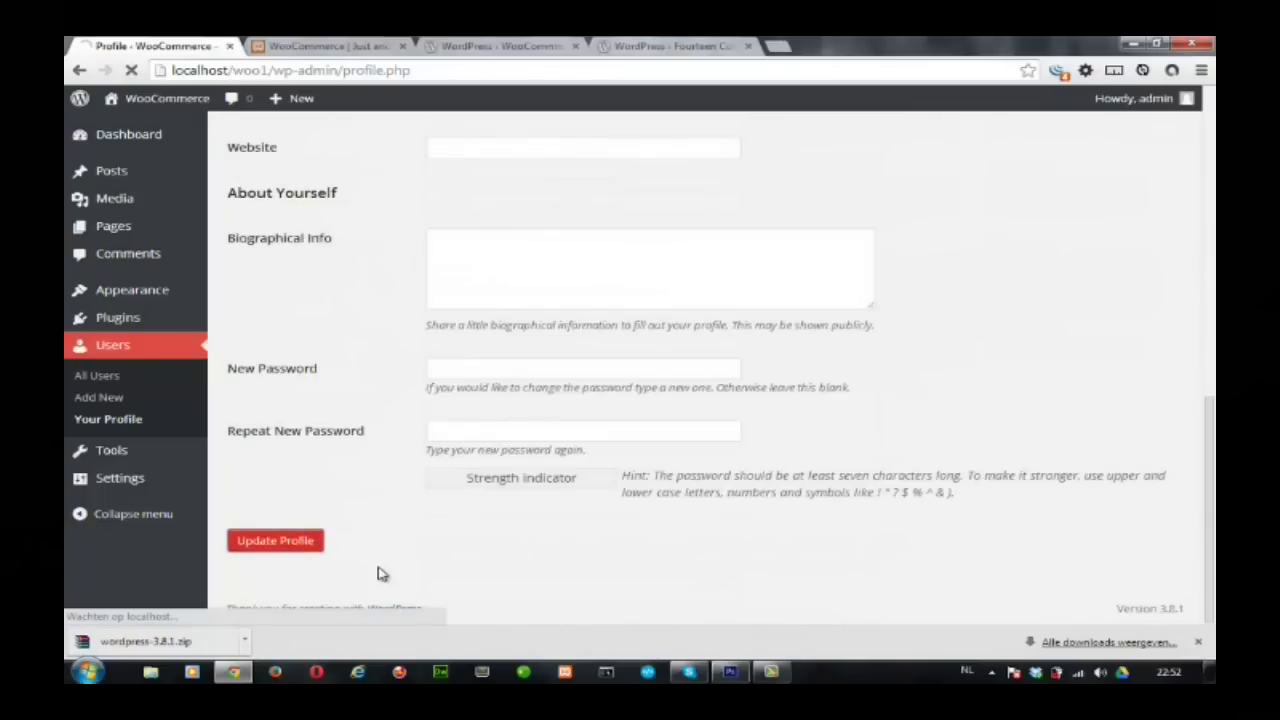
View the site's front page, check its responsive layout in a smaller browser window, and restore the window to full size.
{"action": "left_click", "coordinate": [318, 47]}
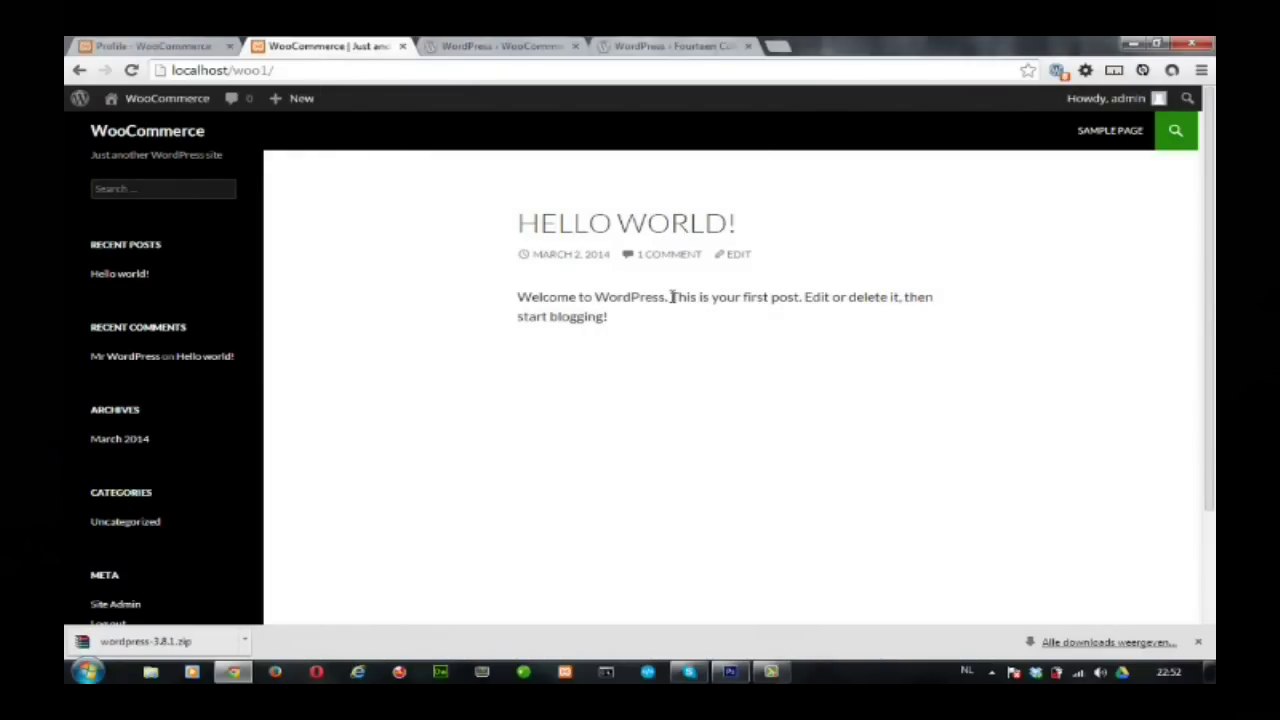
{"action": "scroll", "coordinate": [680, 310], "scroll_direction": "down", "scroll_amount": 3}
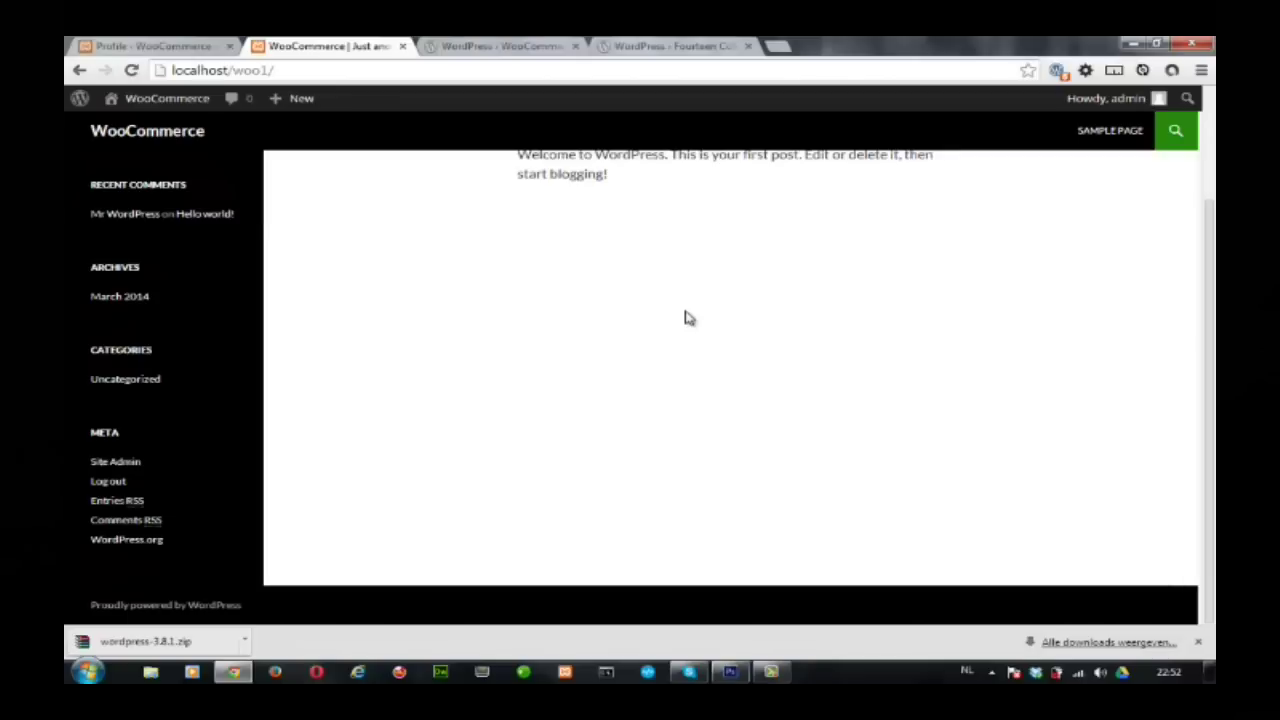
{"action": "scroll", "coordinate": [685, 318], "scroll_direction": "up", "scroll_amount": 3}
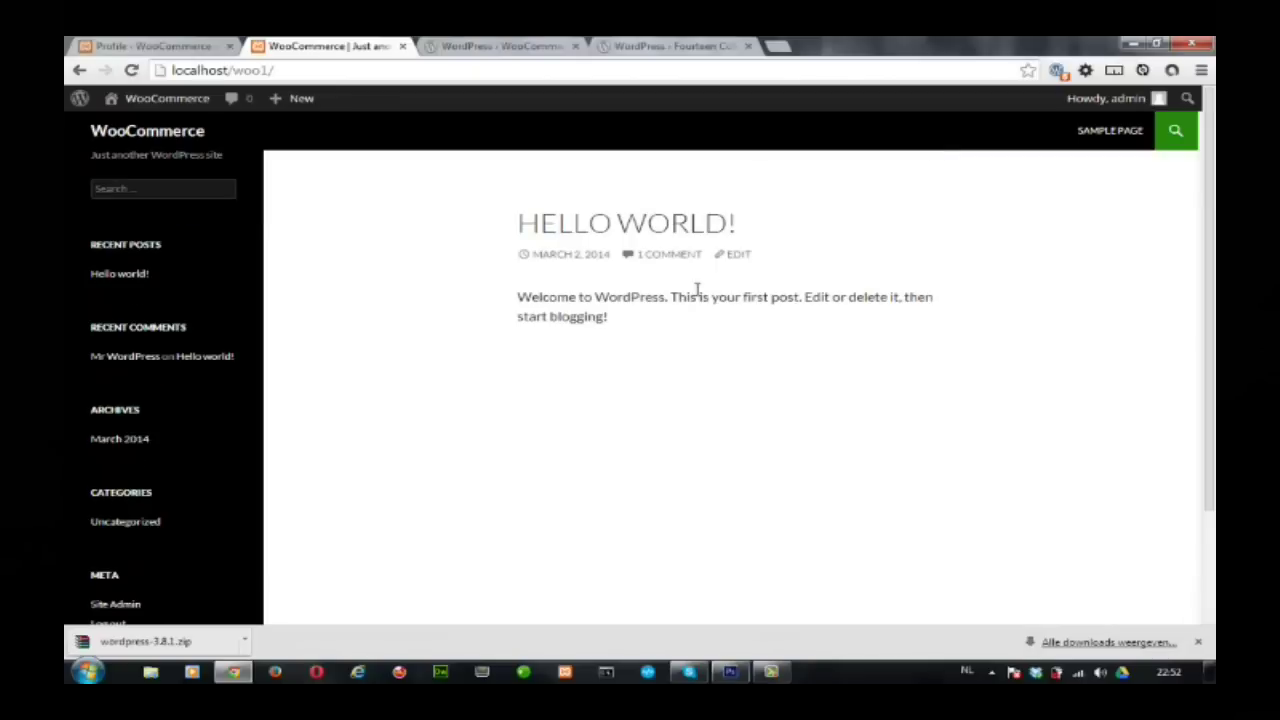
{"action": "left_click", "coordinate": [1156, 44]}
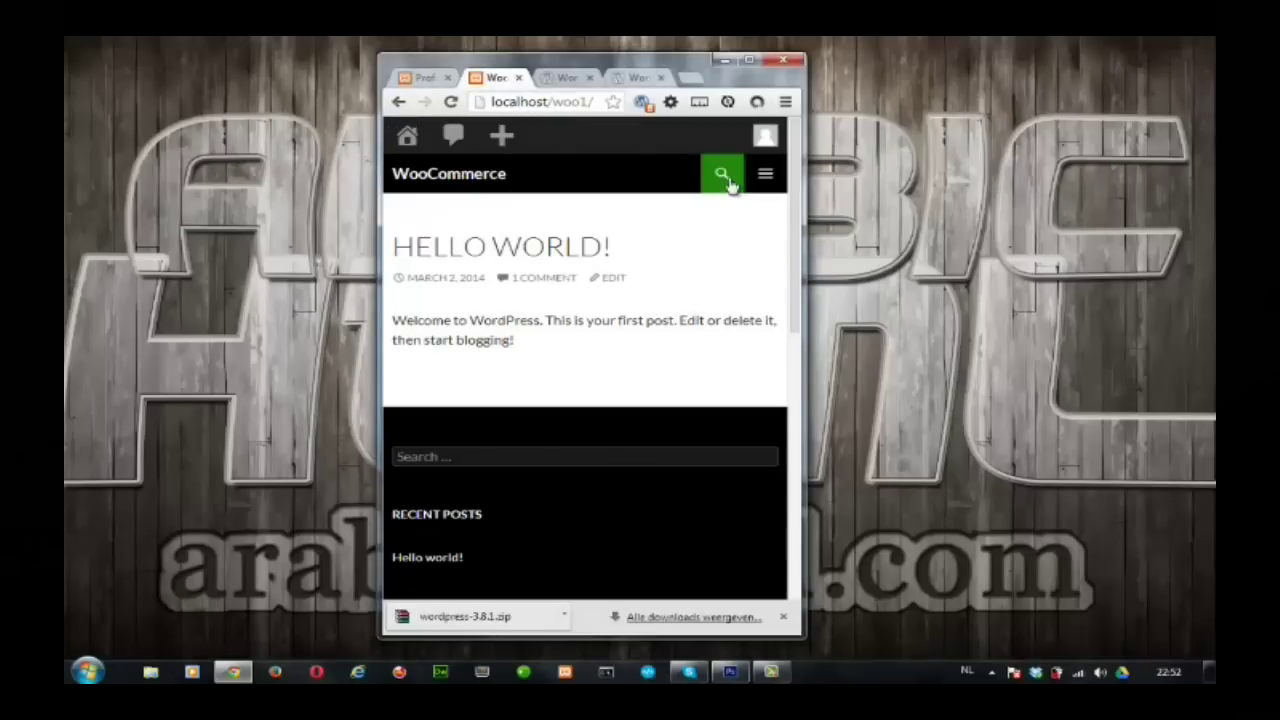
{"action": "left_click", "coordinate": [750, 62]}
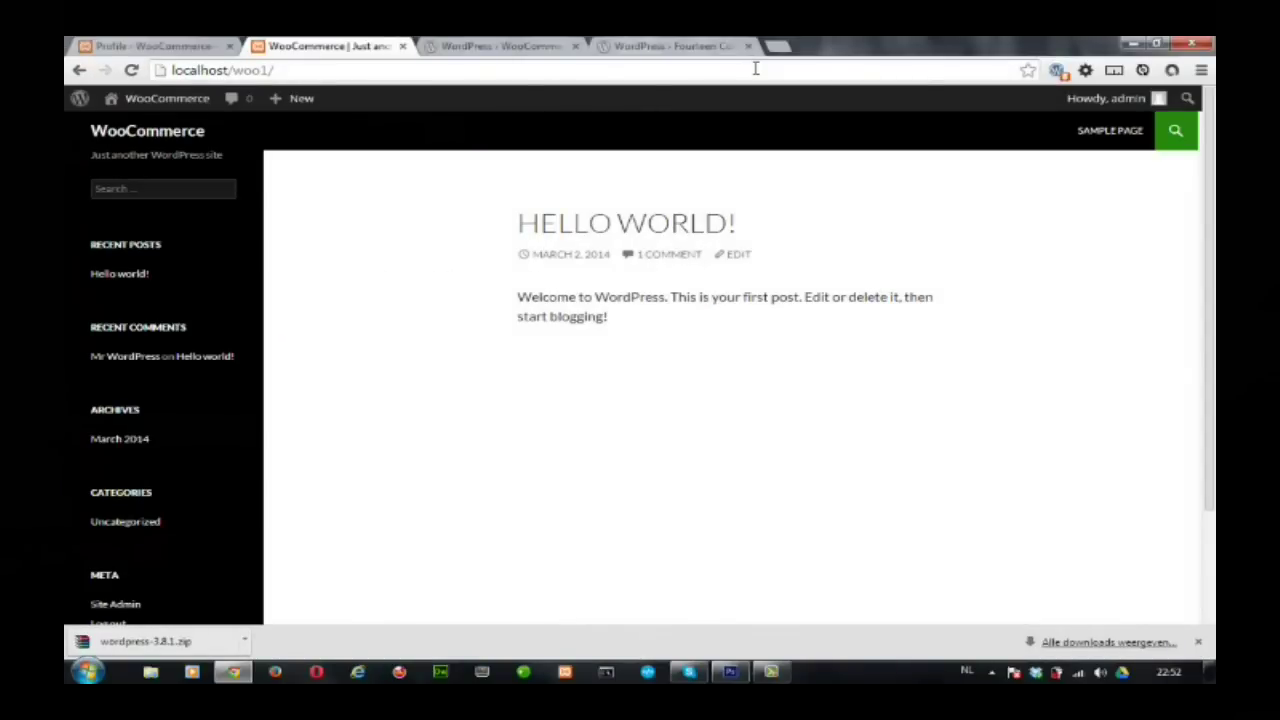
{"action": "scroll", "coordinate": [514, 306], "scroll_direction": "down", "scroll_amount": 3}
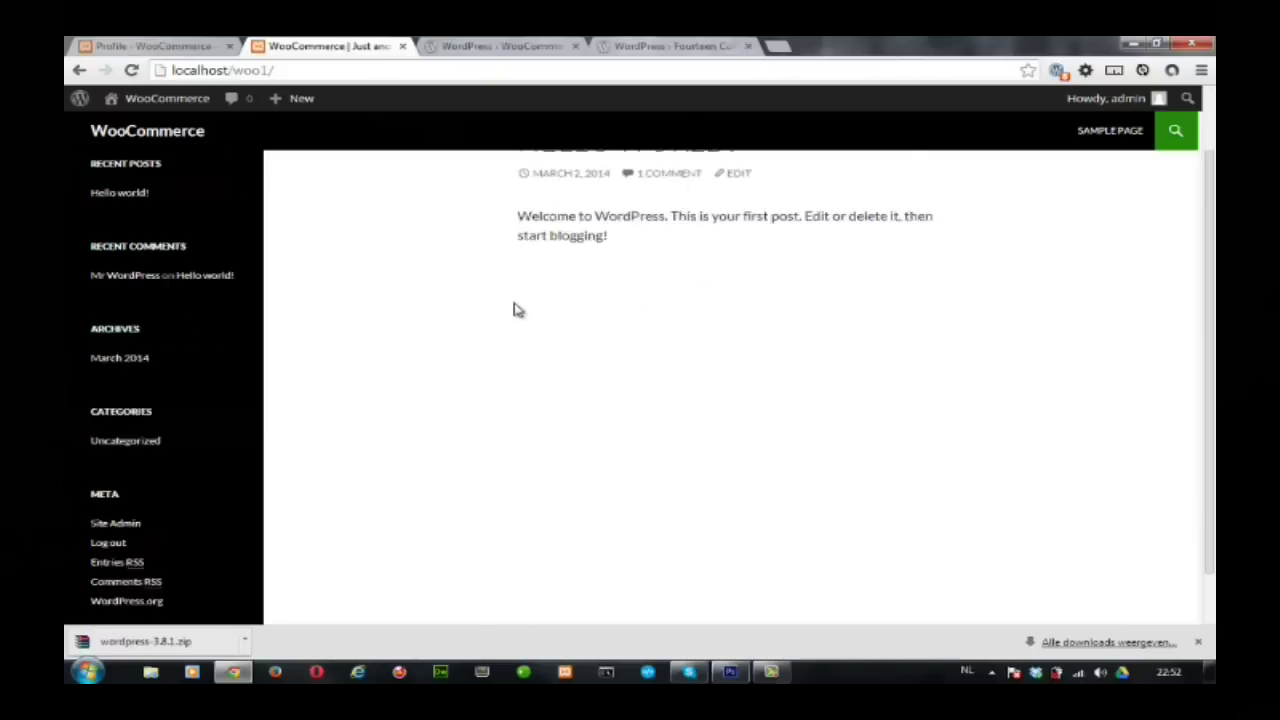
{"action": "scroll", "coordinate": [517, 314], "scroll_direction": "up", "scroll_amount": 3}
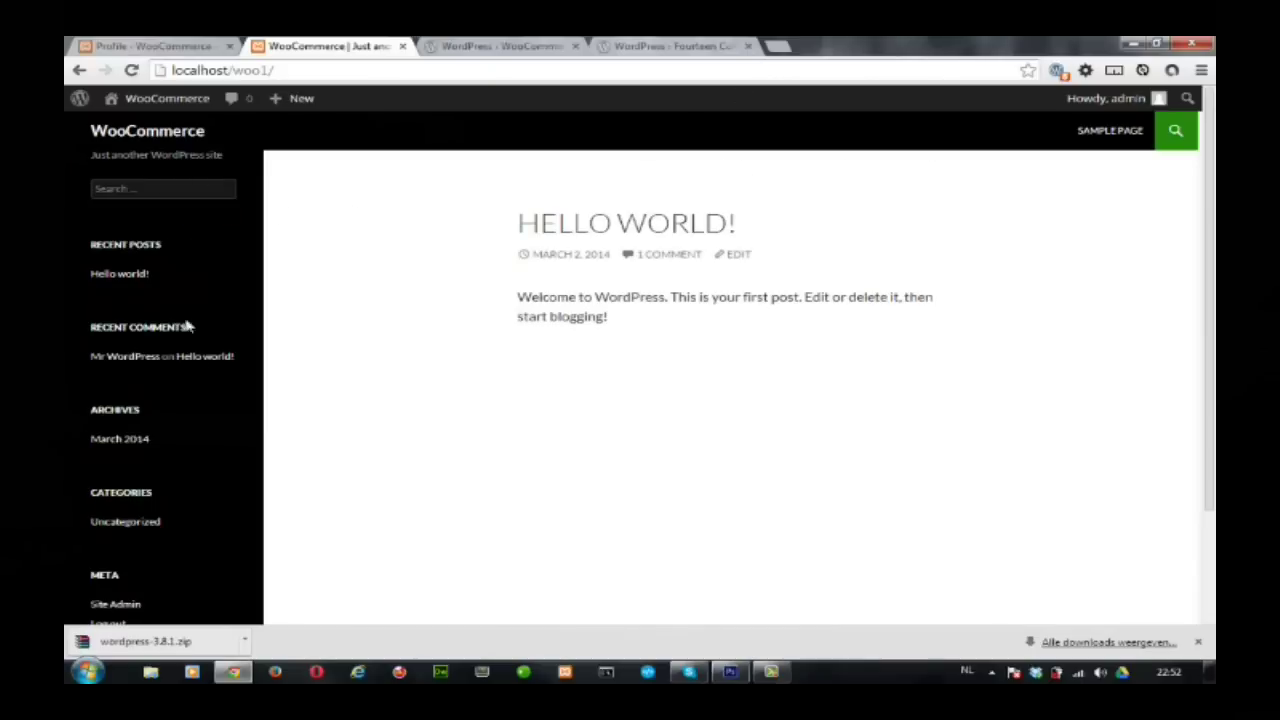
Return to the admin area, review the Twenty Fourteen theme's color options in the customizer, and close it.
{"action": "left_click", "coordinate": [165, 47]}
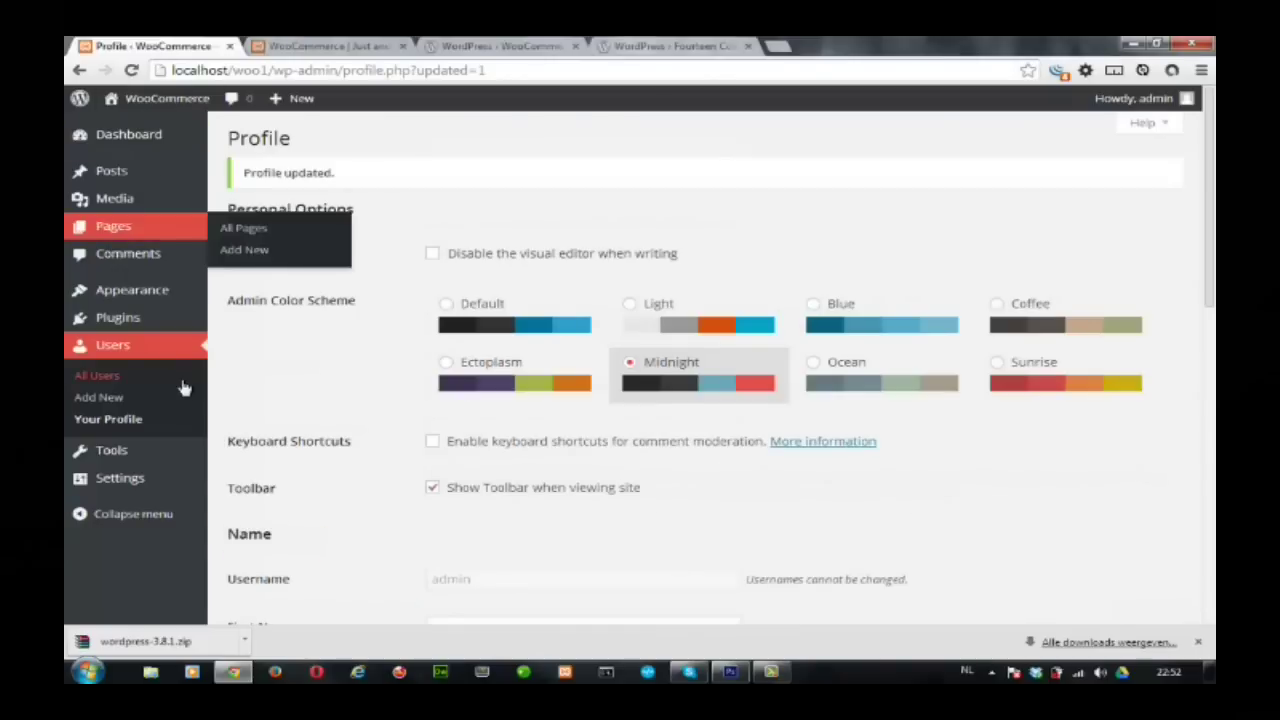
{"action": "mouse_move", "coordinate": [161, 292]}
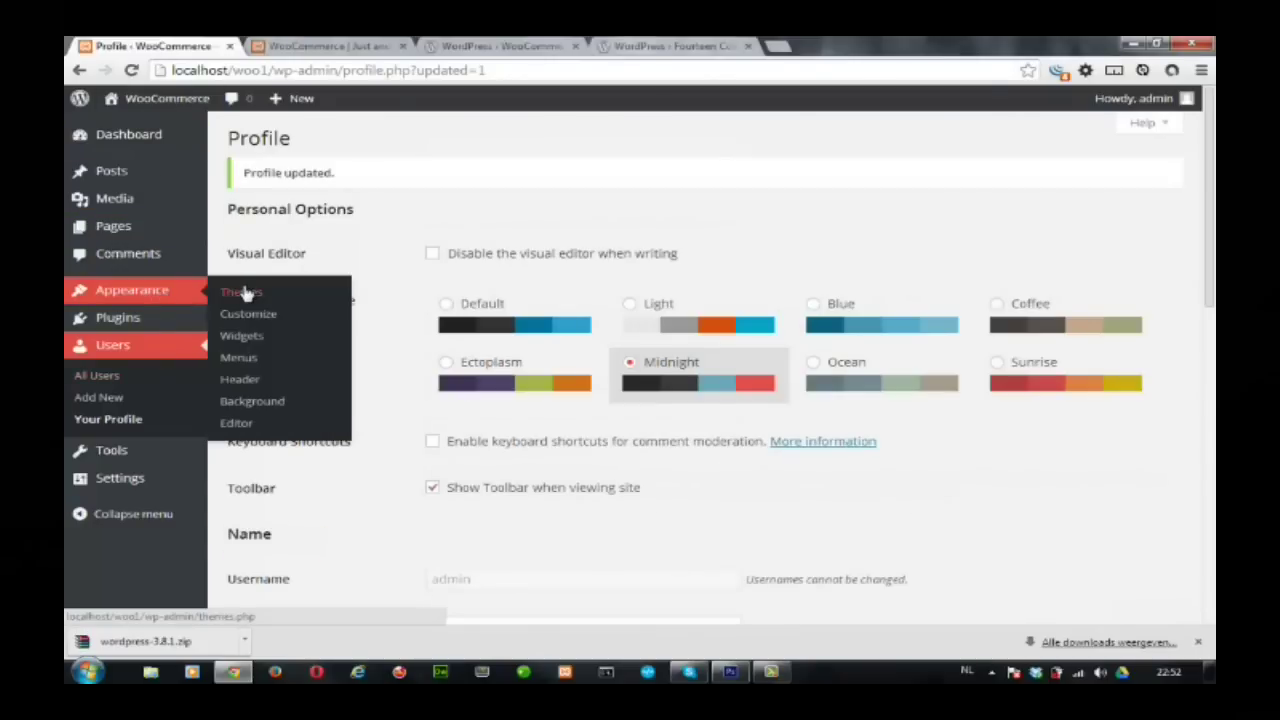
{"action": "left_click", "coordinate": [255, 318]}
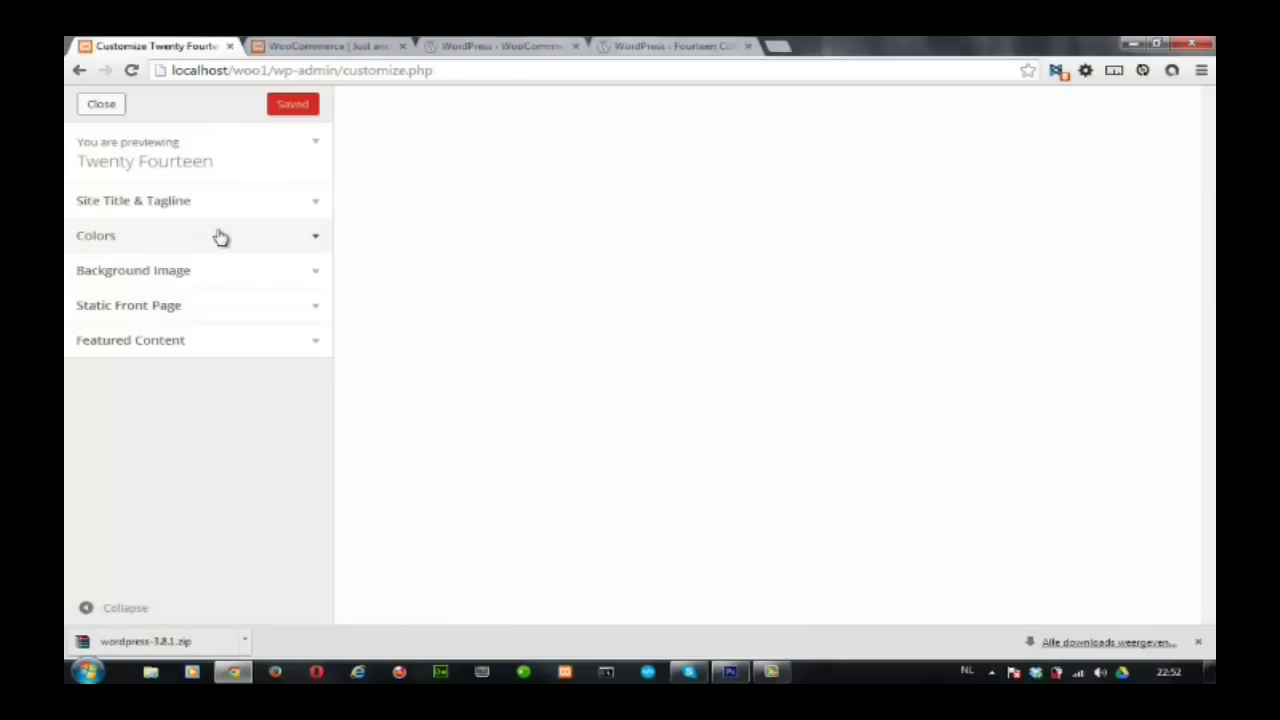
{"action": "left_click", "coordinate": [220, 237]}
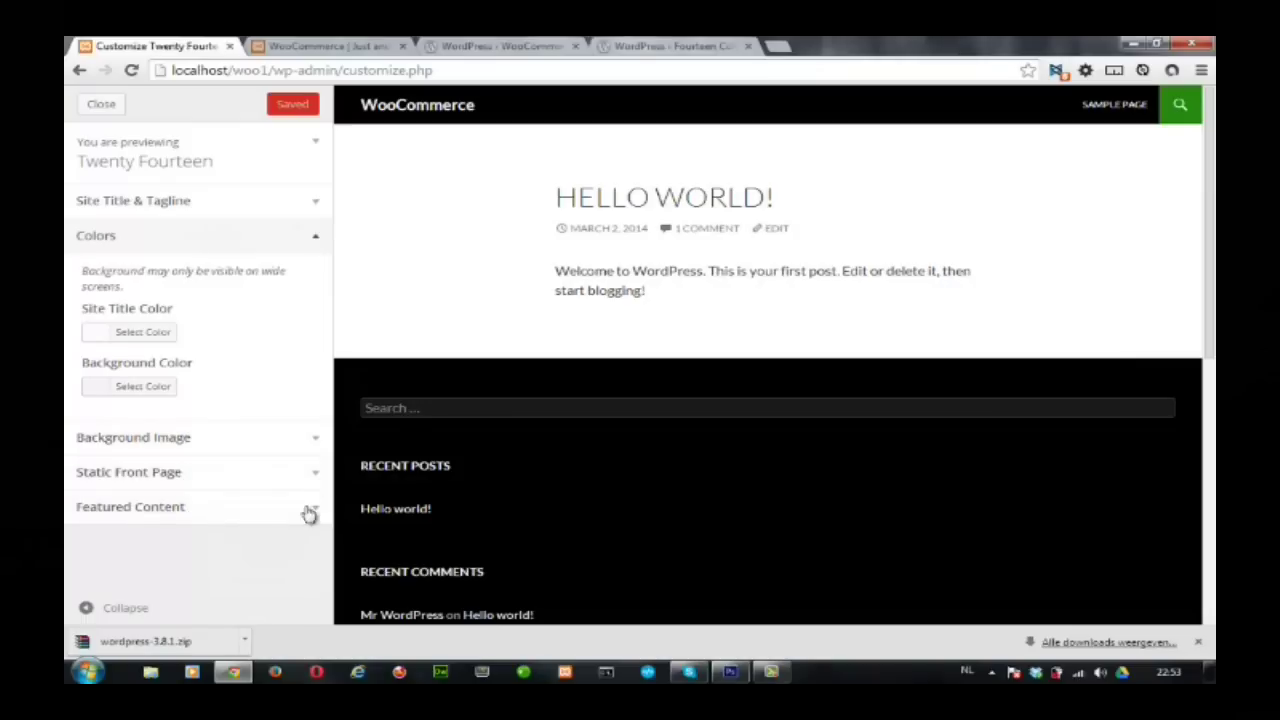
{"action": "left_click", "coordinate": [102, 105]}
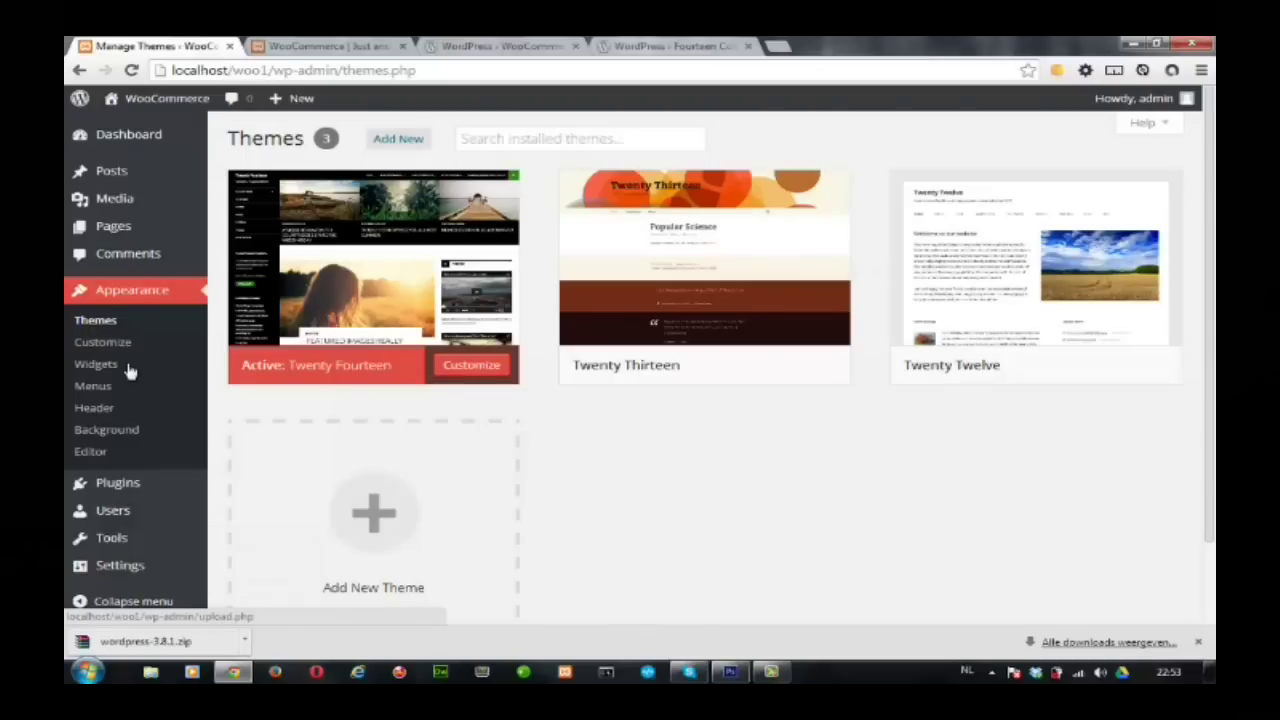
{"action": "scroll", "coordinate": [130, 430], "scroll_direction": "down", "scroll_amount": 1}
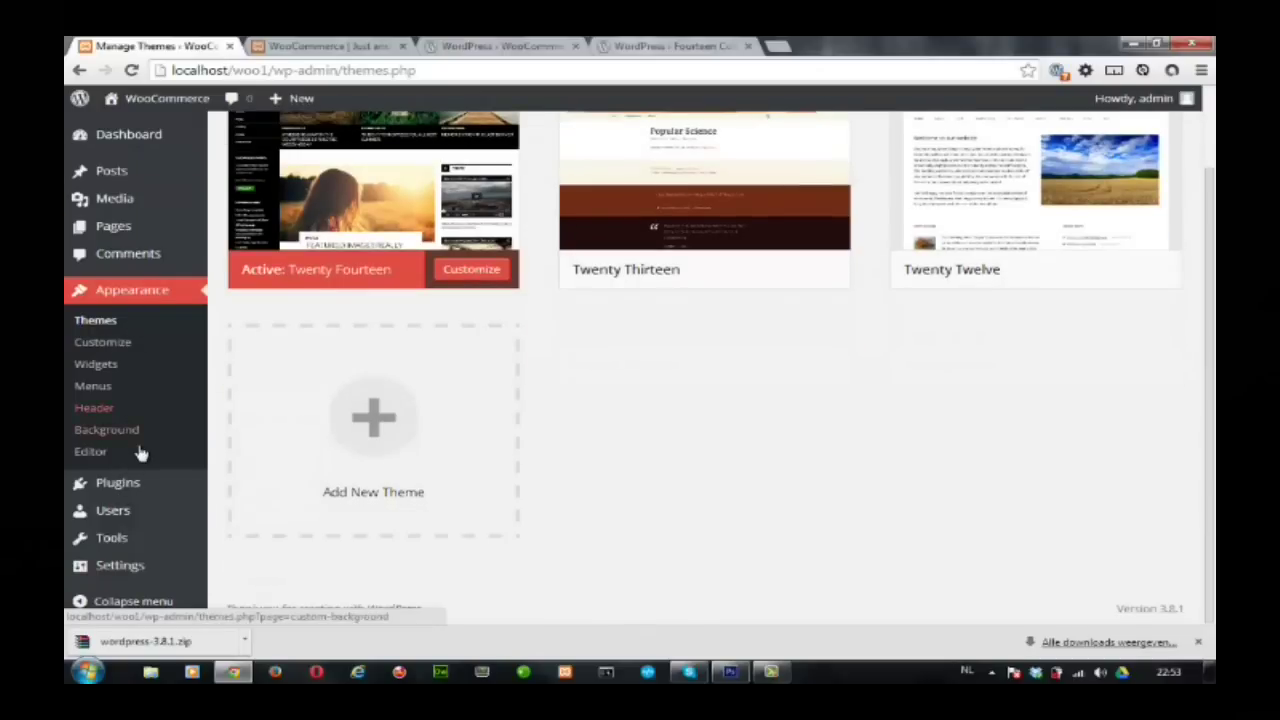
Search for new plugins with the keyword "fourteen colors".
{"action": "mouse_move", "coordinate": [146, 483]}
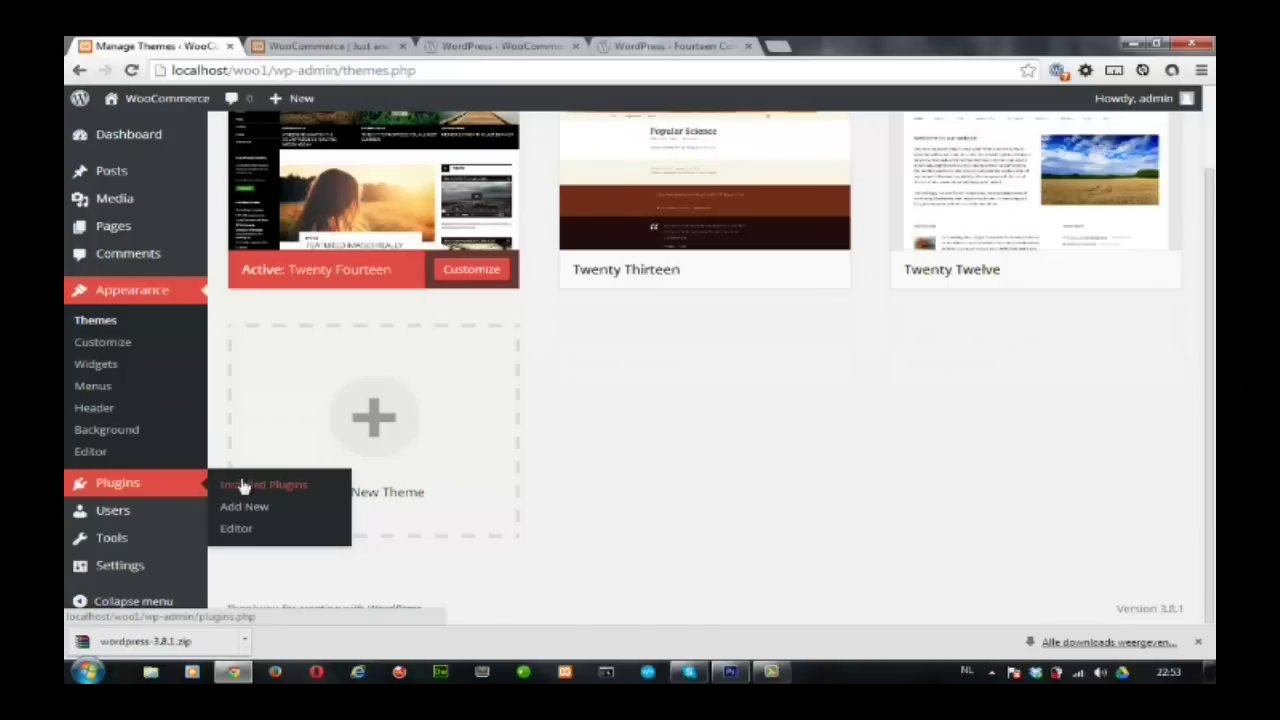
{"action": "left_click", "coordinate": [250, 510]}
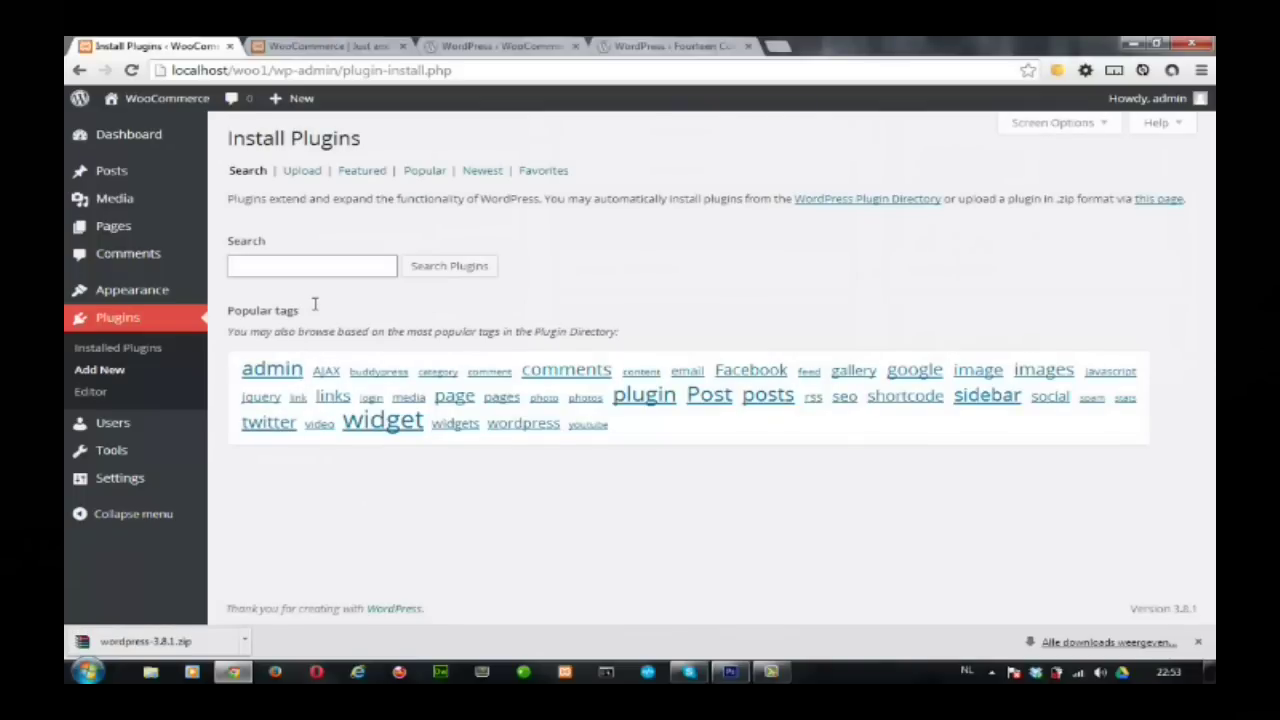
{"action": "type", "text": "fourteen colors"}
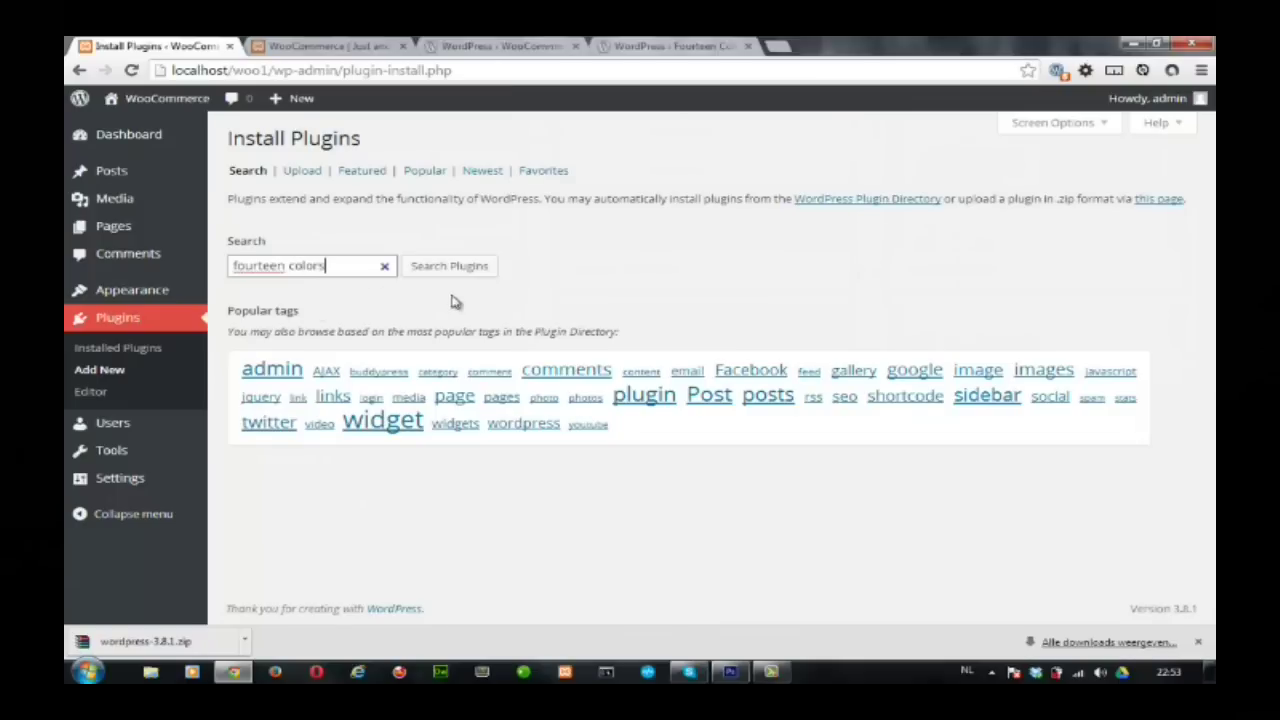
{"action": "left_click", "coordinate": [441, 267]}
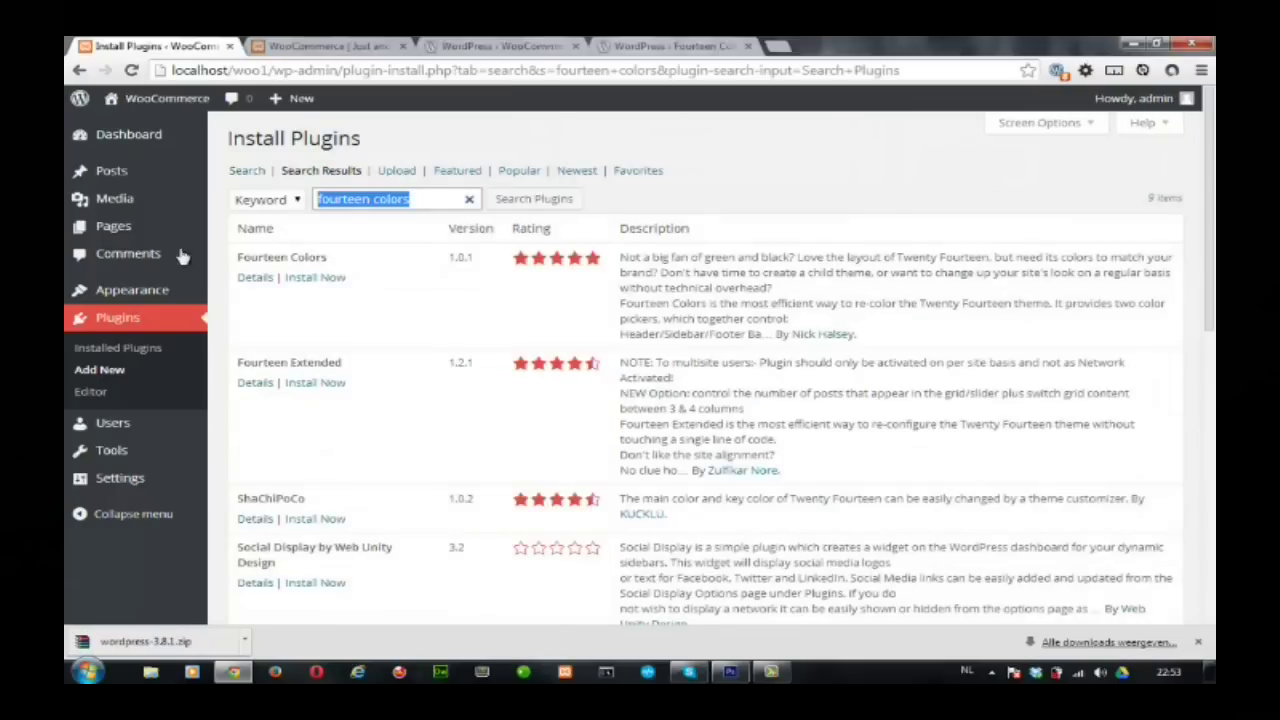
Look at the Fourteen Colors plugin's details and screenshots, then install and activate it.
{"action": "left_click", "coordinate": [253, 278]}
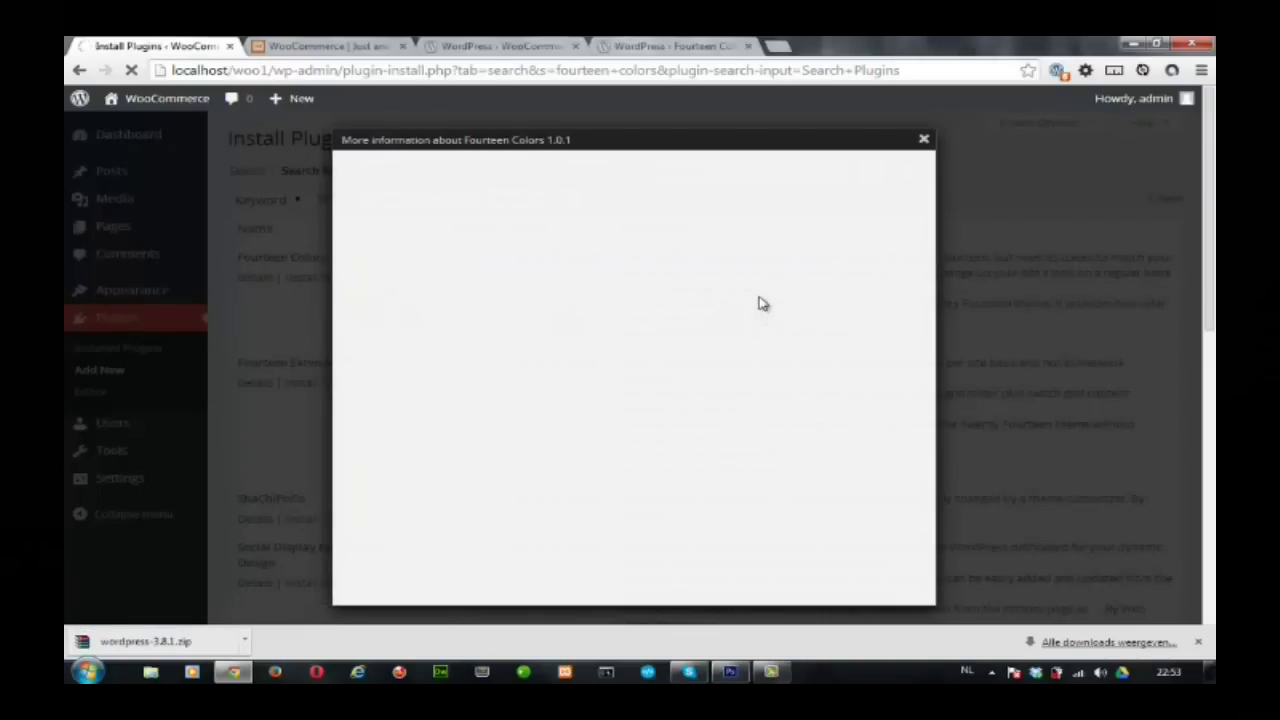
{"action": "left_click", "coordinate": [521, 172]}
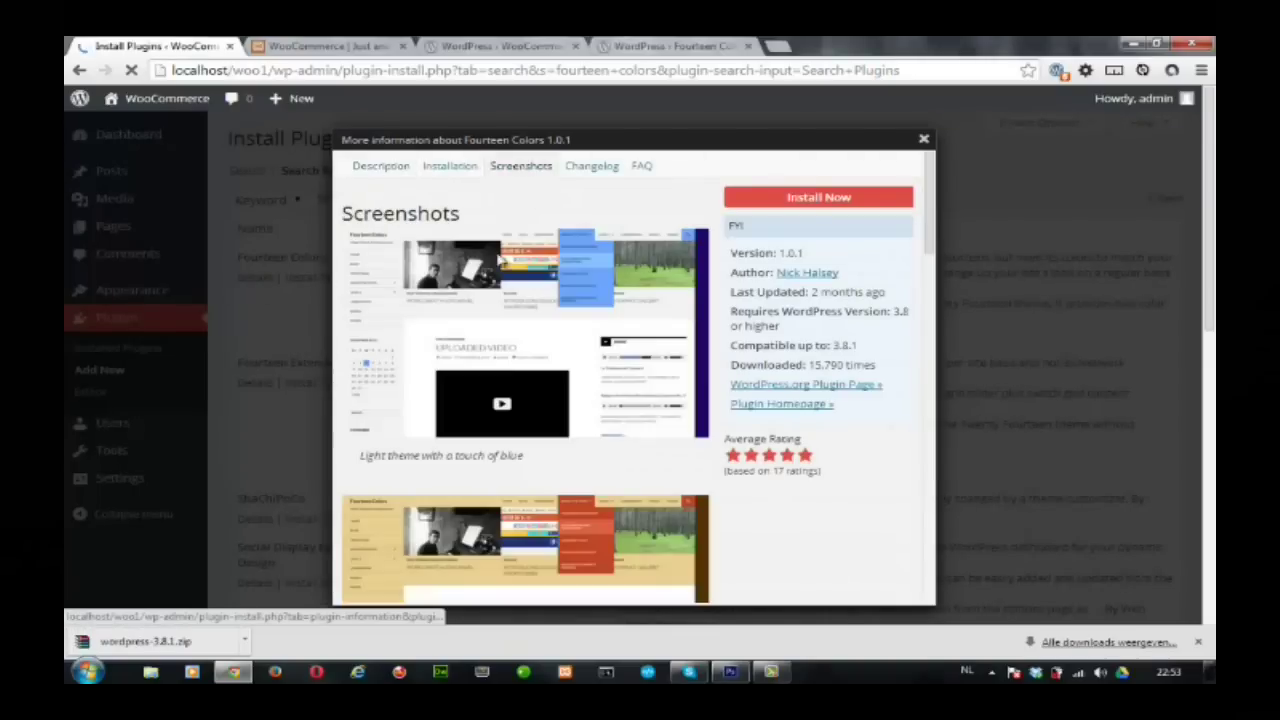
{"action": "left_click", "coordinate": [802, 199]}
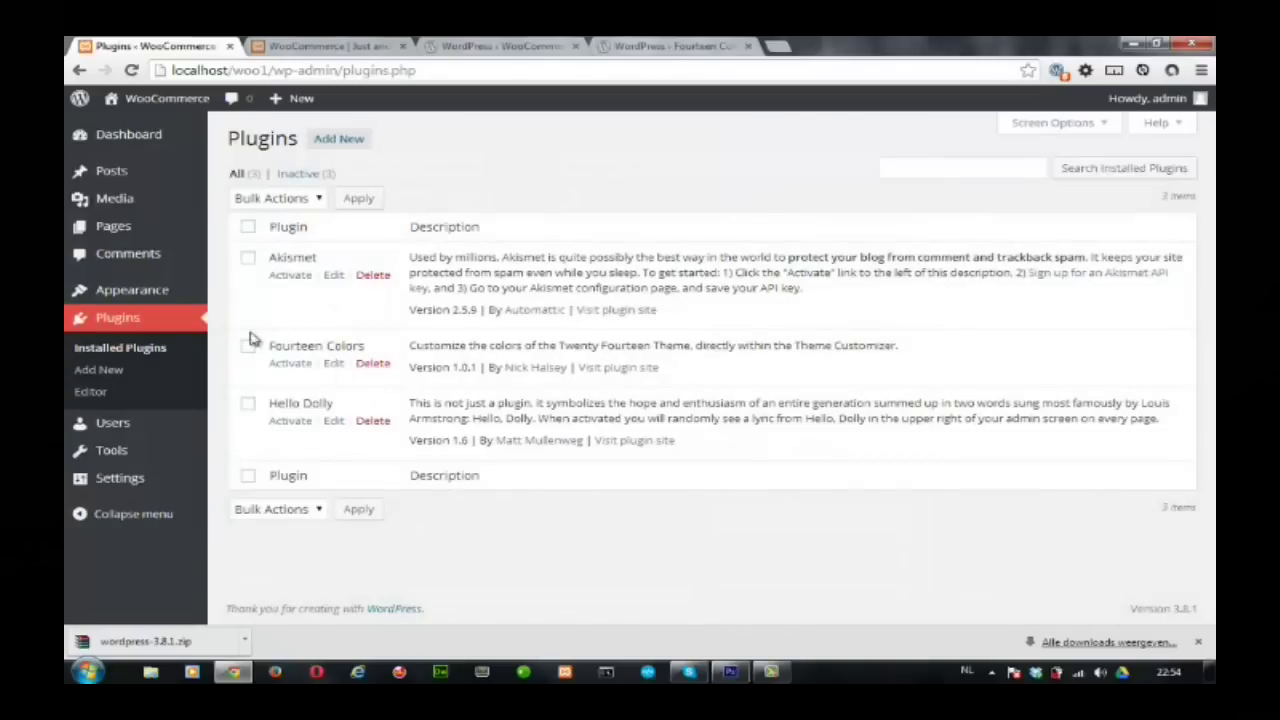
{"action": "left_click", "coordinate": [289, 364]}
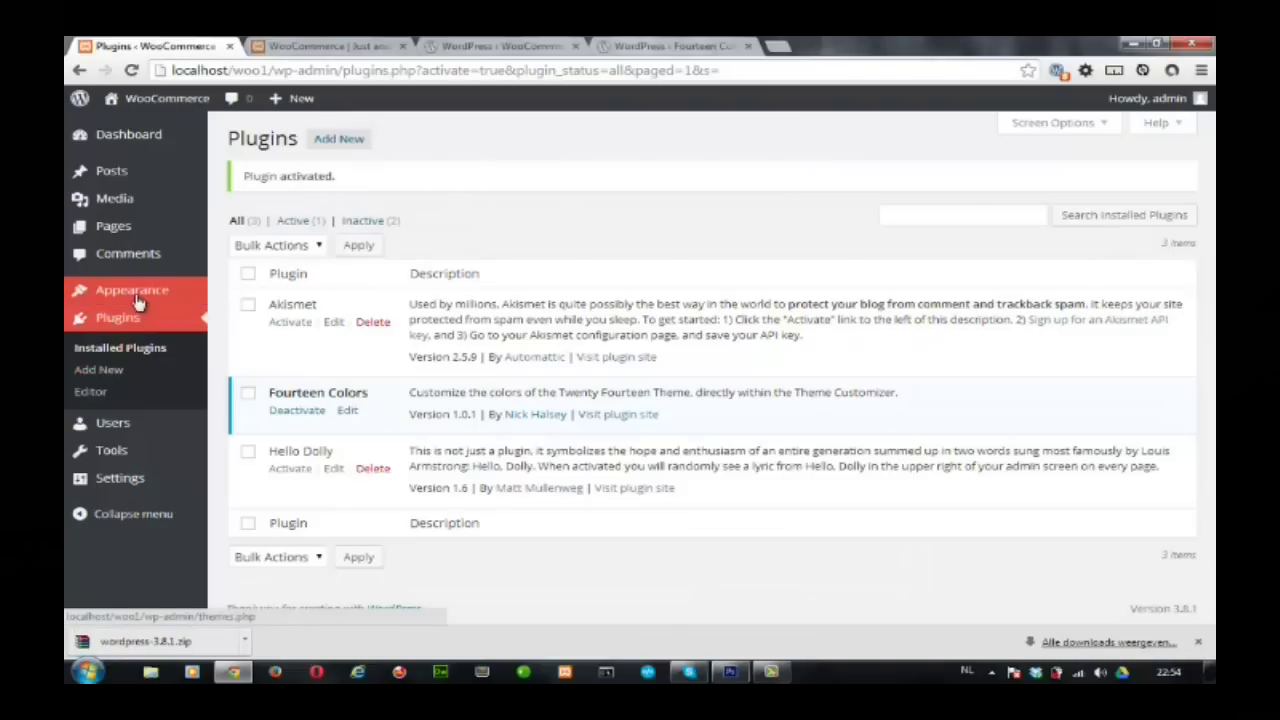
Open the Colors settings in the theme customizer and look over the color options and the site preview.
{"action": "mouse_move", "coordinate": [138, 302]}
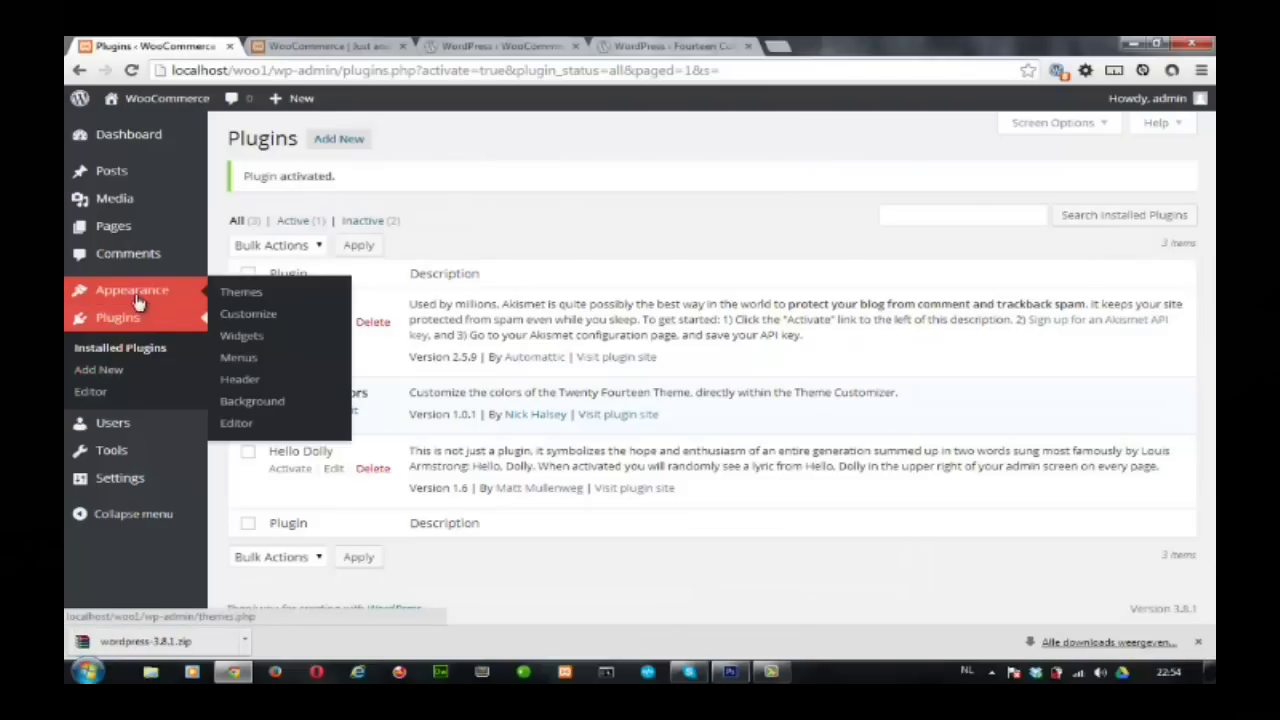
{"action": "left_click", "coordinate": [255, 316]}
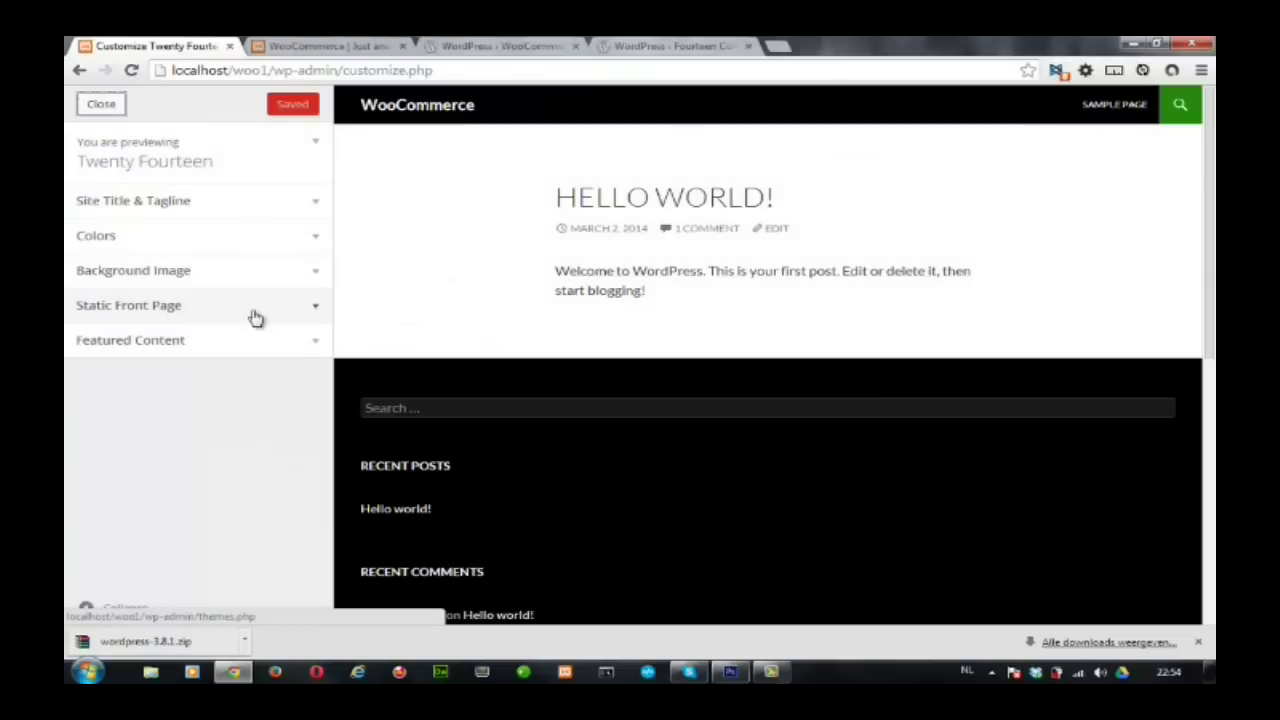
{"action": "left_click", "coordinate": [268, 248]}
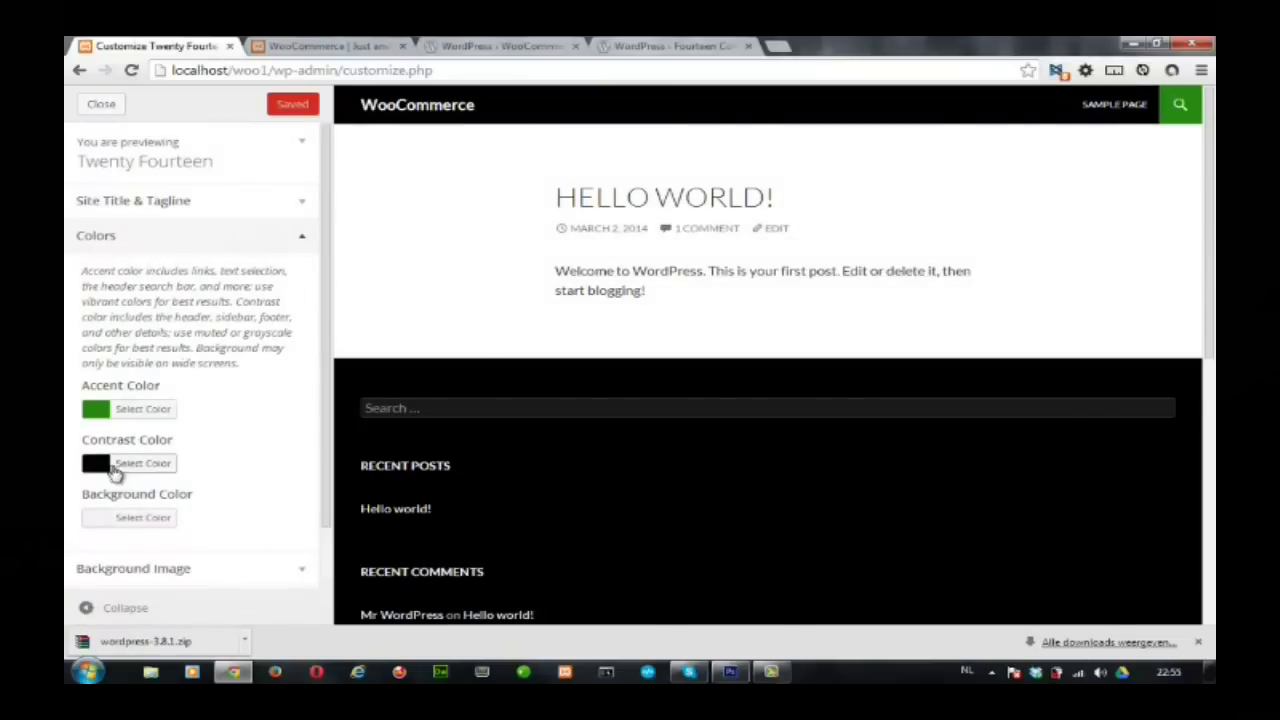
{"action": "scroll", "coordinate": [388, 433], "scroll_direction": "down", "scroll_amount": 5}
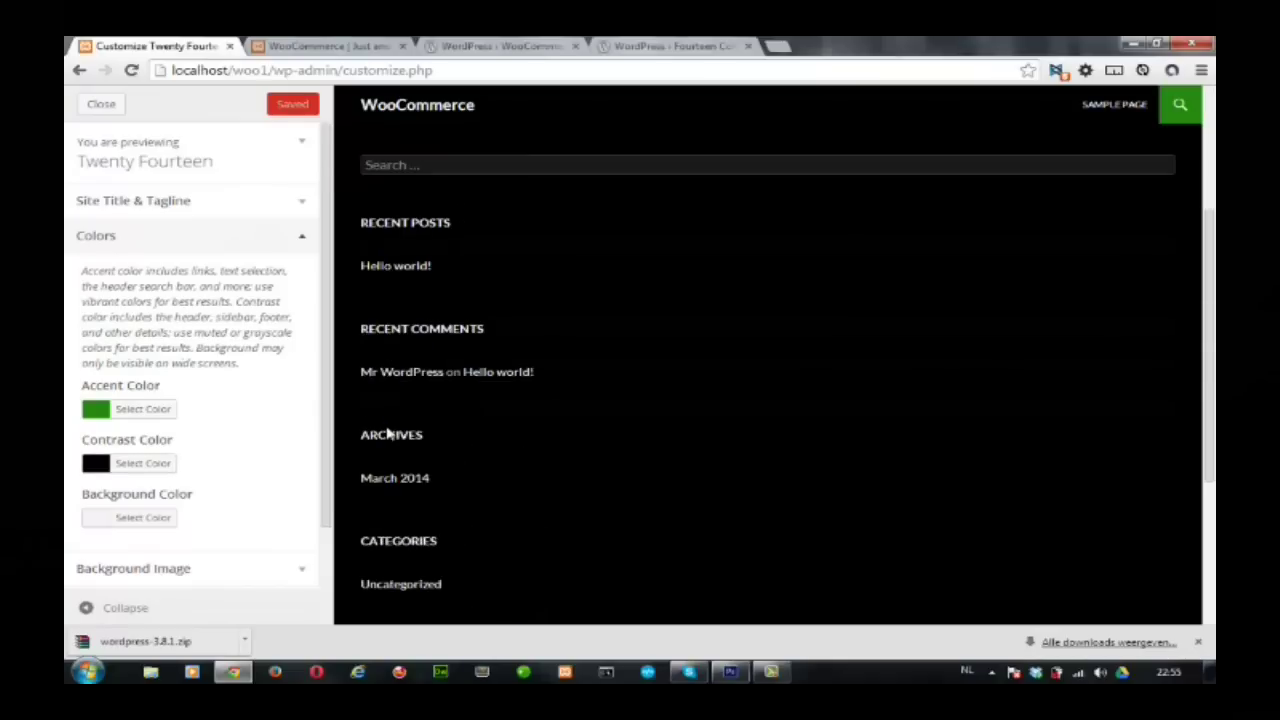
{"action": "scroll", "coordinate": [429, 434], "scroll_direction": "up", "scroll_amount": 4}
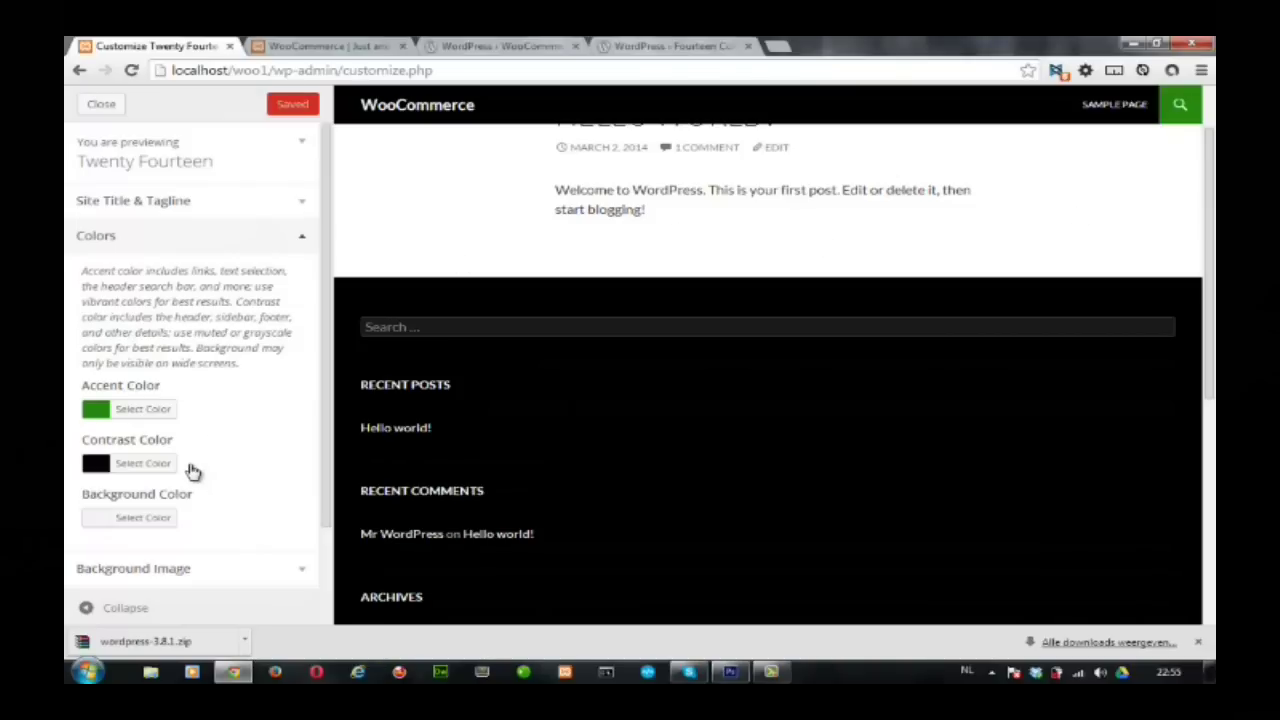
{"action": "scroll", "coordinate": [191, 471], "scroll_direction": "down", "scroll_amount": 2}
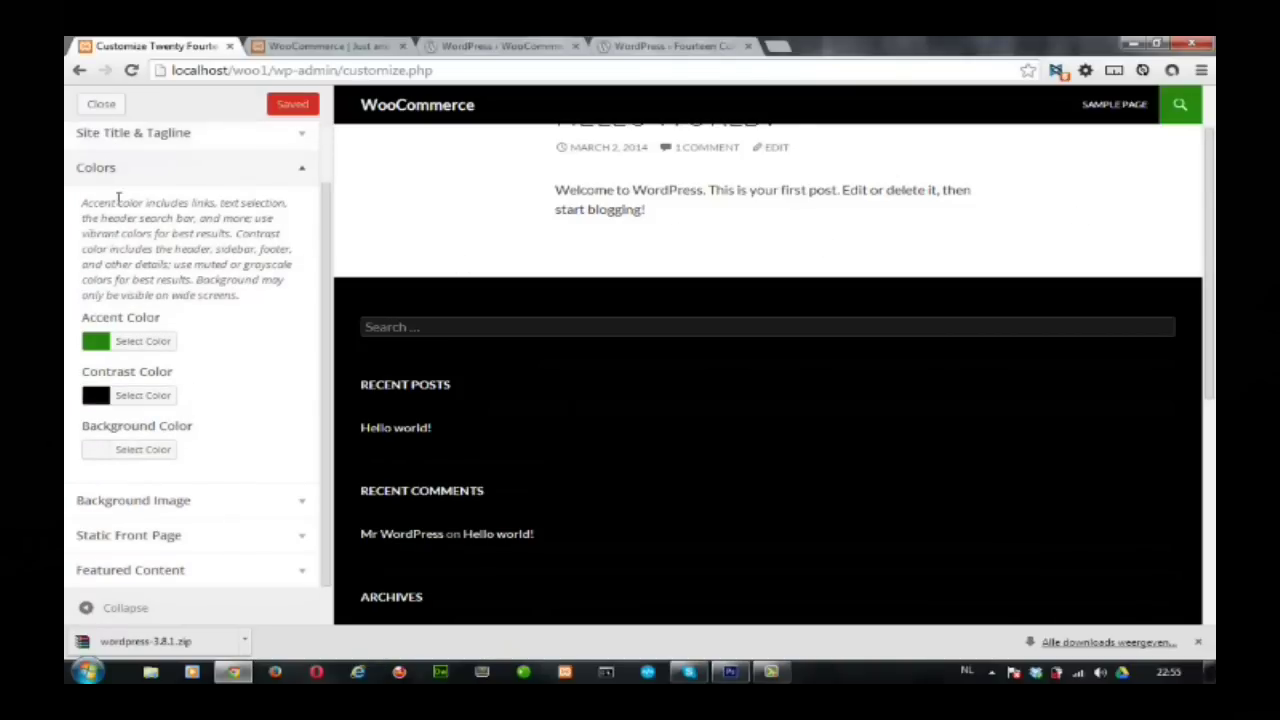
Try a blue accent color, set it to green #10b73d instead, save and publish the change, and exit the customizer.
{"action": "left_click", "coordinate": [108, 340]}
{"action": "left_click_drag", "start_coordinate": [227, 445], "coordinate": [204, 390]}
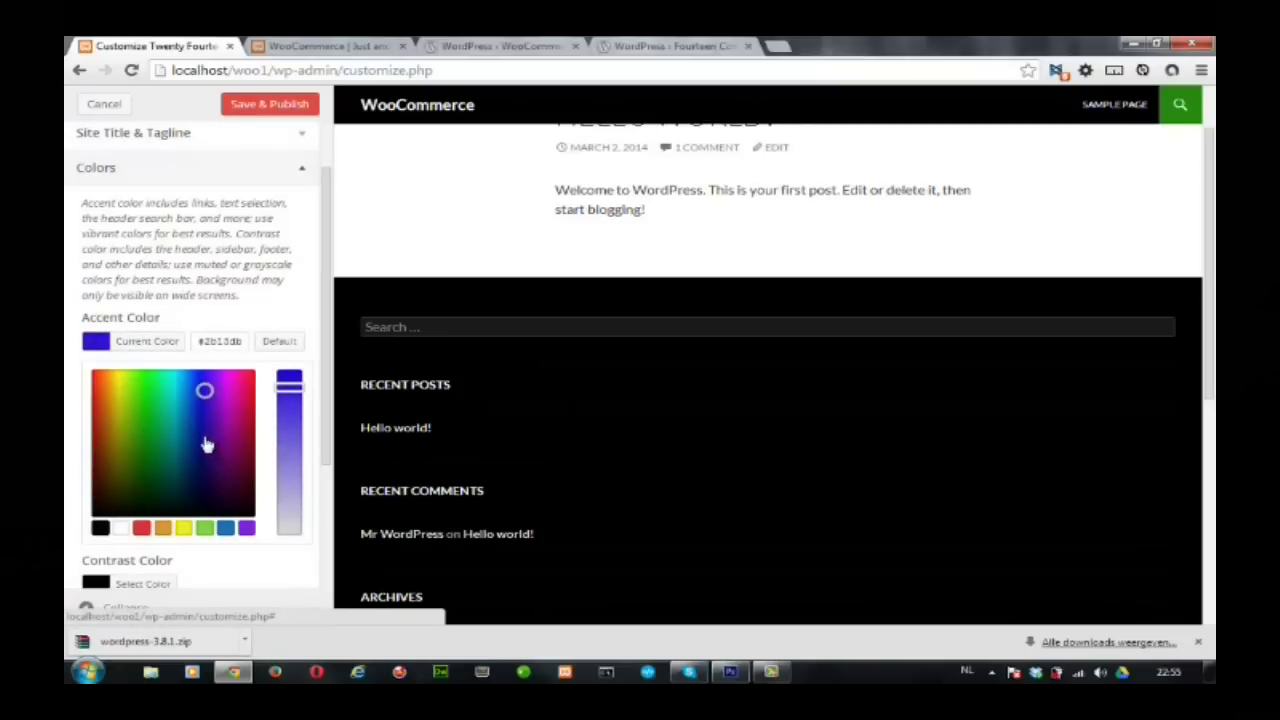
{"action": "left_click", "coordinate": [154, 411]}
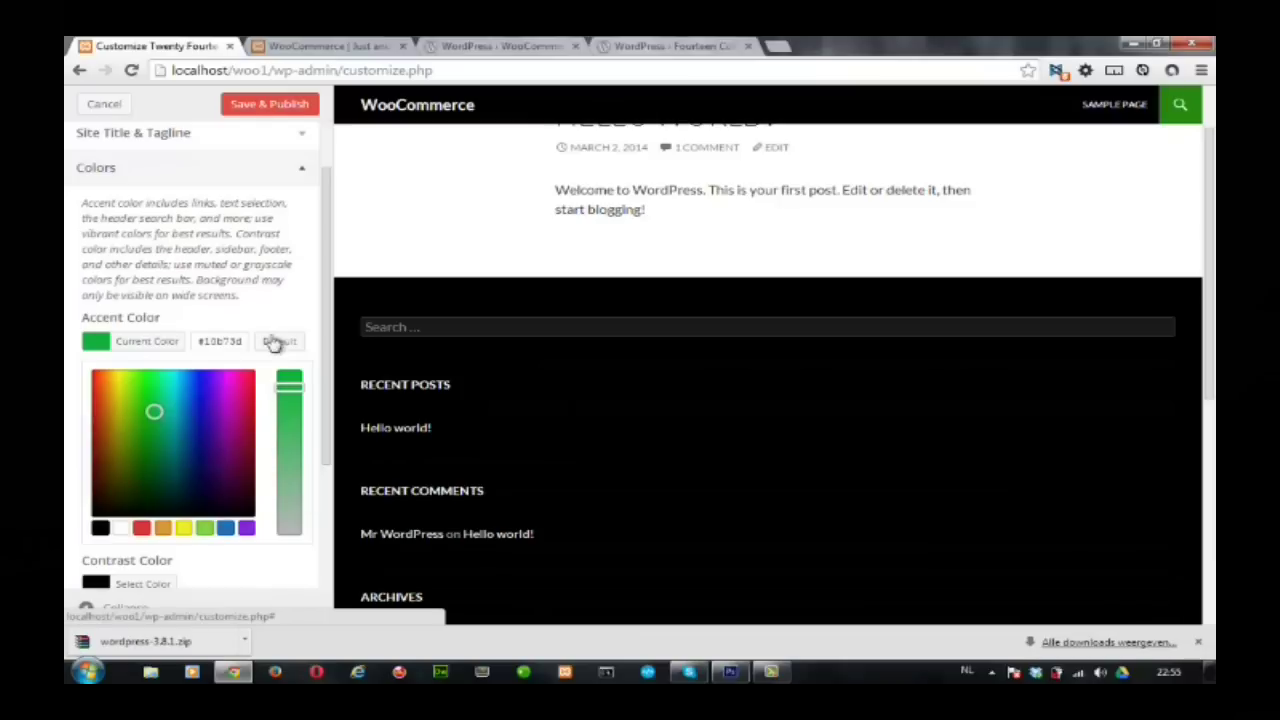
{"action": "left_click", "coordinate": [270, 106]}
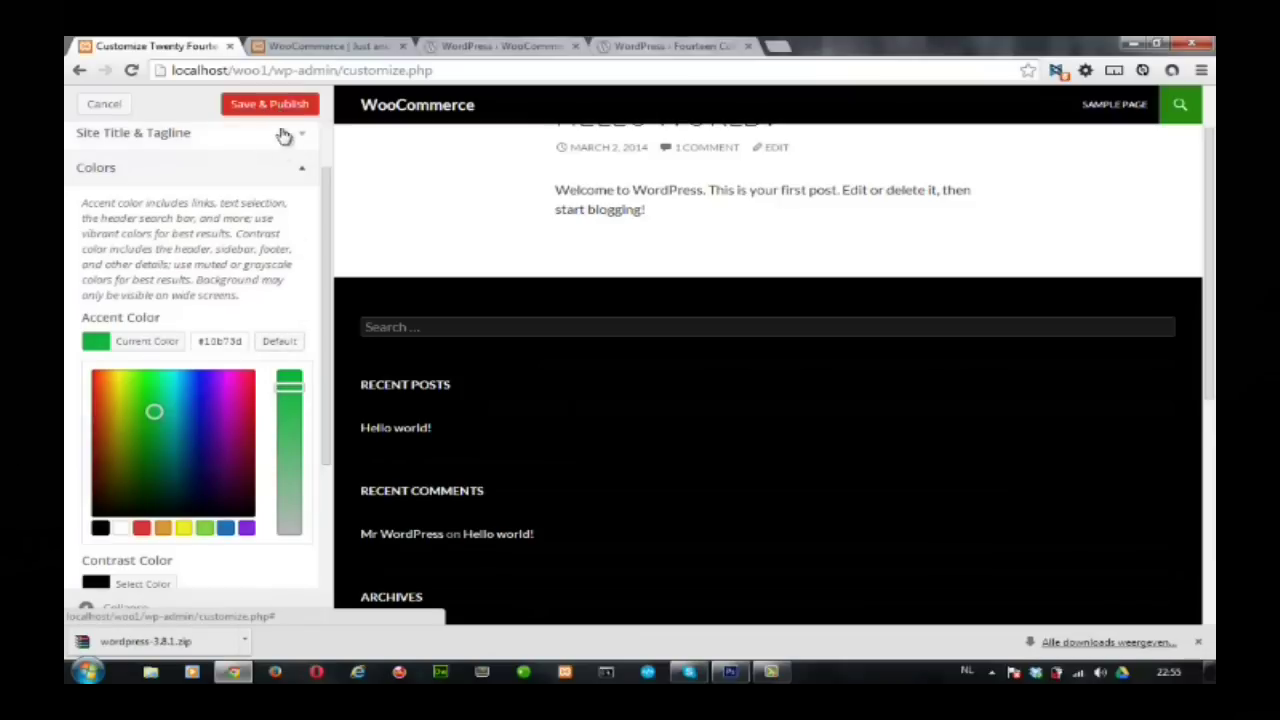
{"action": "left_click", "coordinate": [304, 322]}
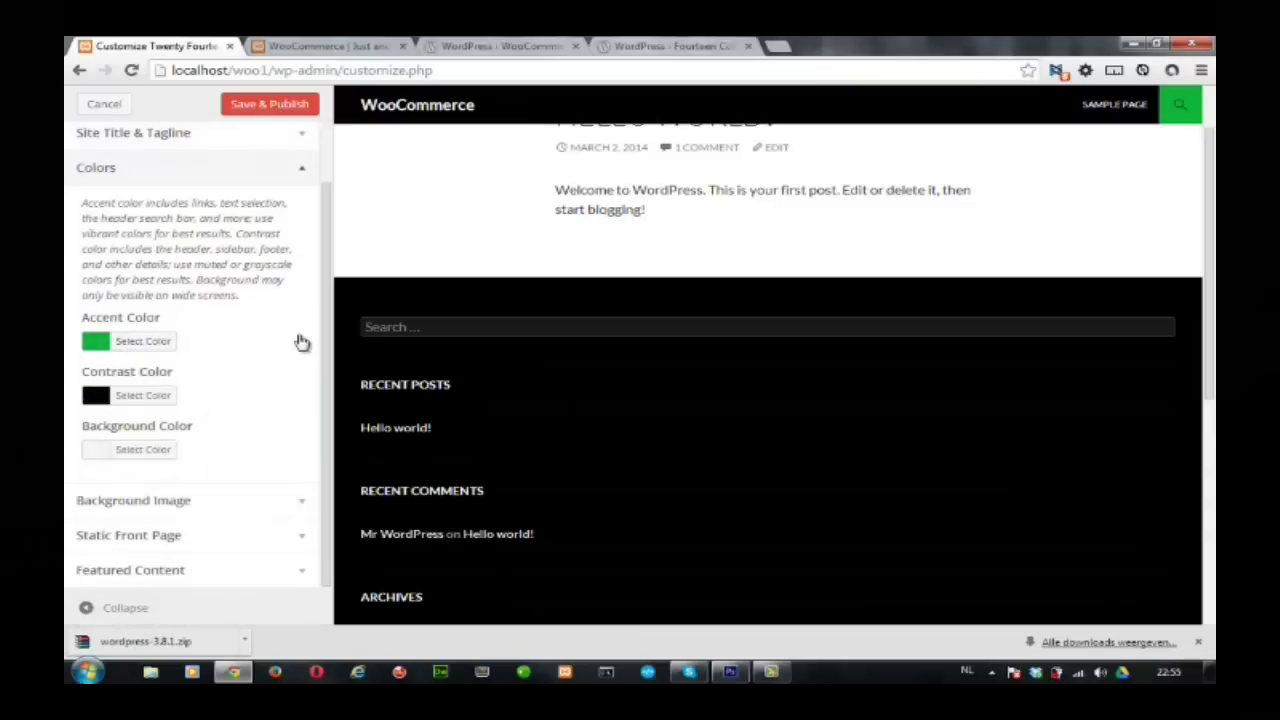
{"action": "left_click", "coordinate": [90, 108]}
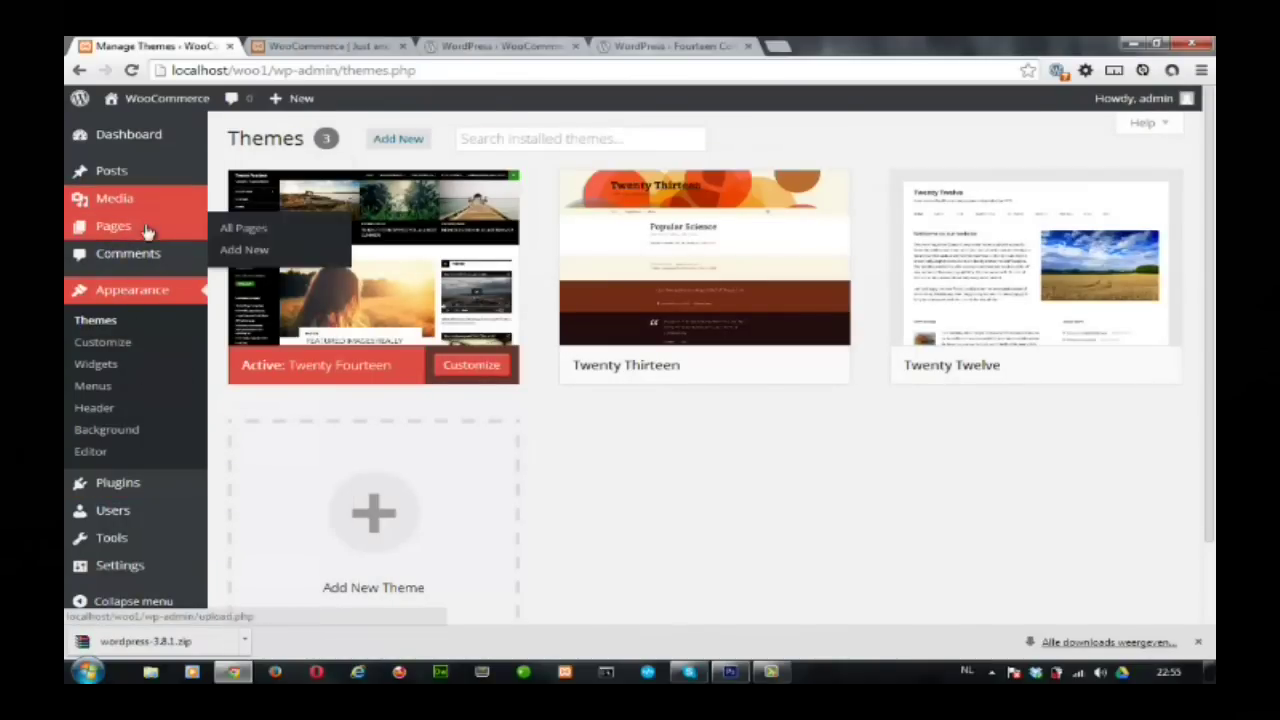
{"action": "mouse_move", "coordinate": [166, 175]}
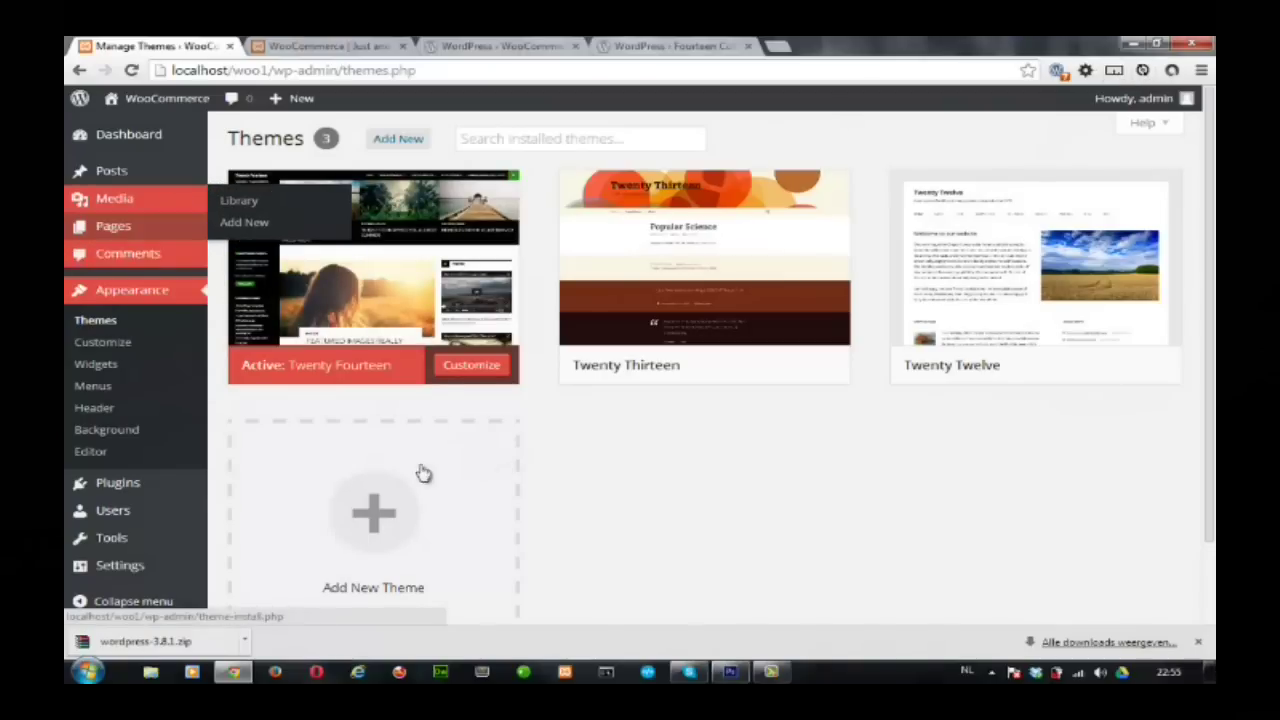
Switch to Photoshop, place its window beside the browser, and create a small blank document with a white background.
{"action": "left_click", "coordinate": [731, 669]}
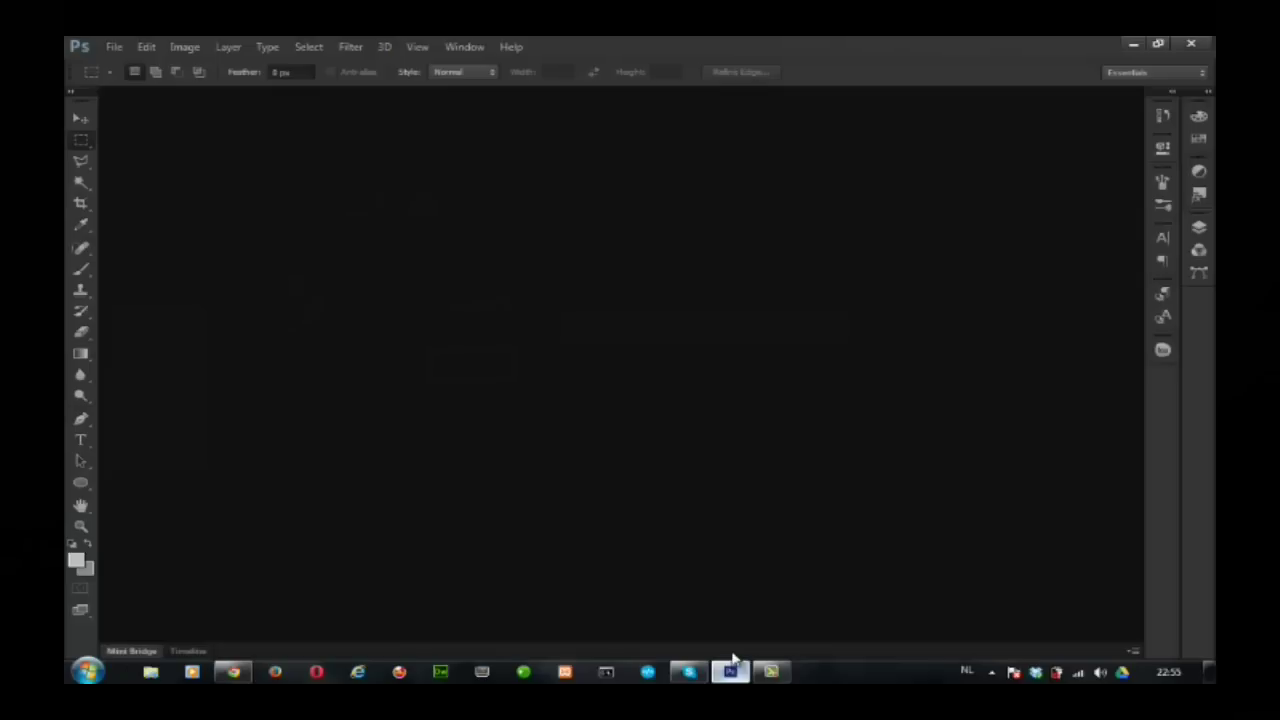
{"action": "left_click_drag", "start_coordinate": [669, 56], "coordinate": [1213, 55]}
{"action": "left_click", "coordinate": [693, 52]}
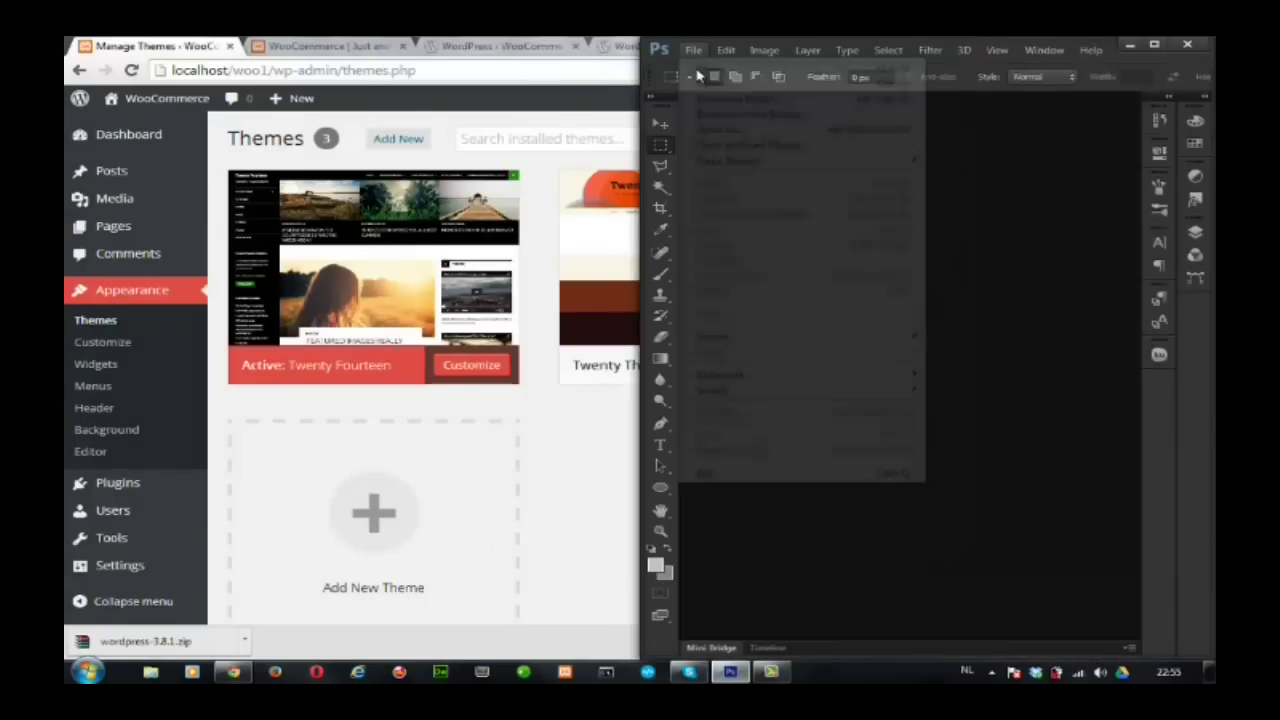
{"action": "left_click", "coordinate": [706, 66]}
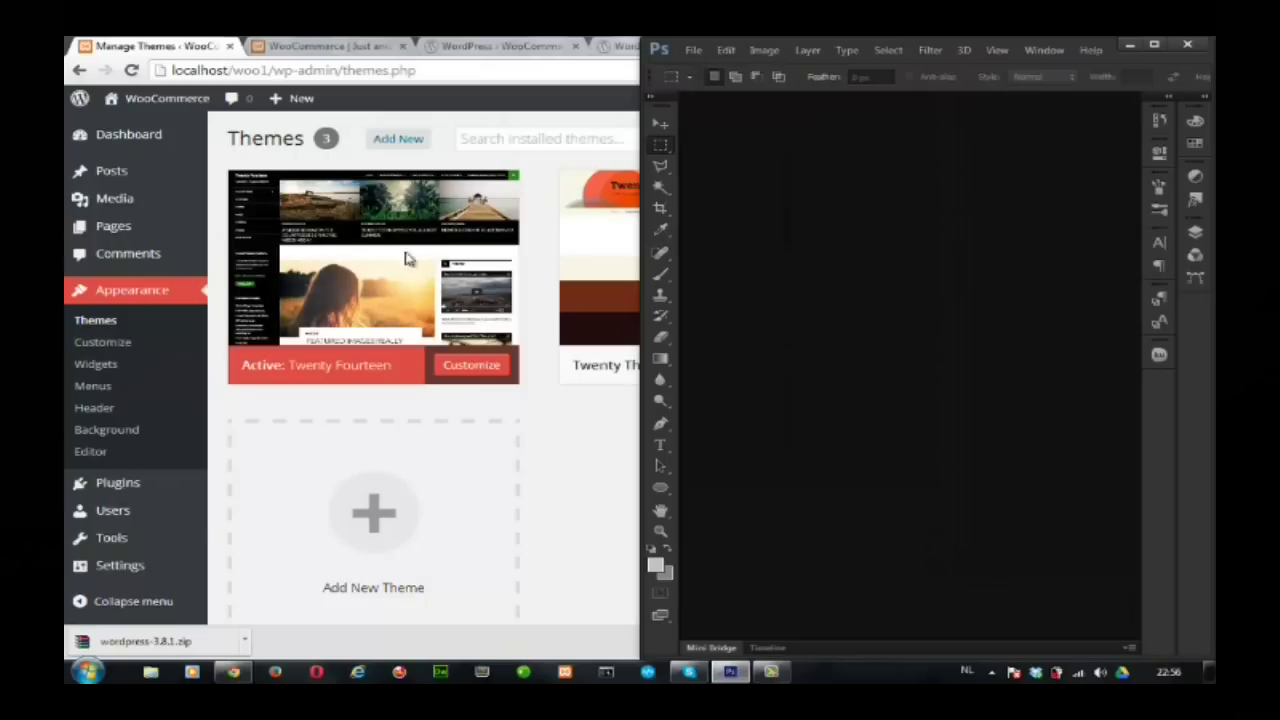
{"action": "left_click", "coordinate": [930, 180]}
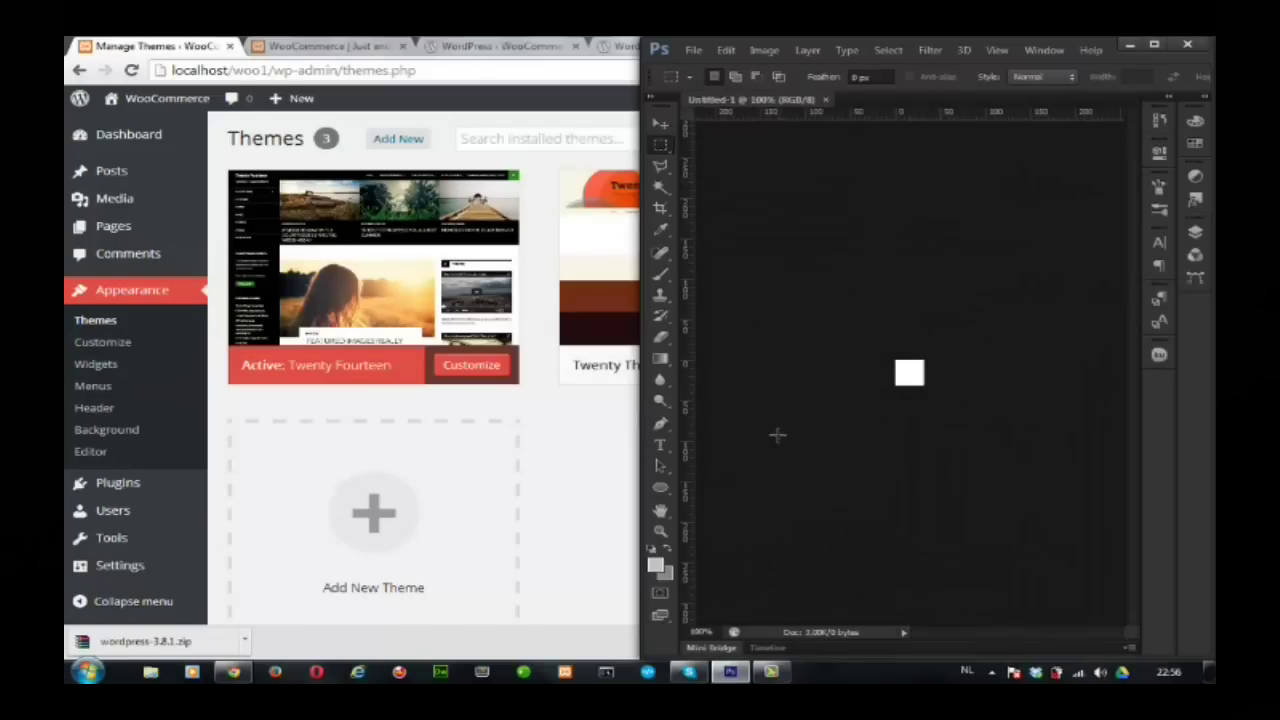
Open the foreground Color Picker with the Eyedropper and sample the workspace, the browser page background and the red Customize button.
{"action": "key", "text": "i"}
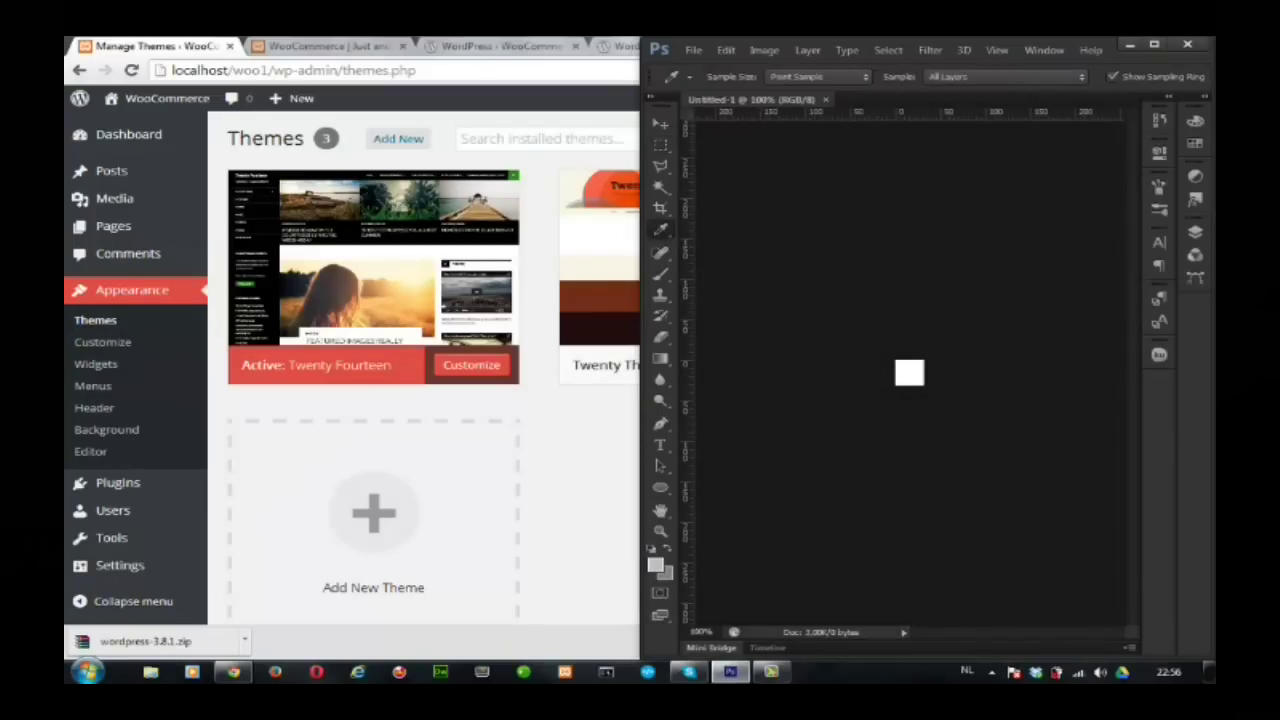
{"action": "left_click", "coordinate": [656, 565]}
{"action": "left_click_drag", "start_coordinate": [546, 94], "coordinate": [773, 97]}
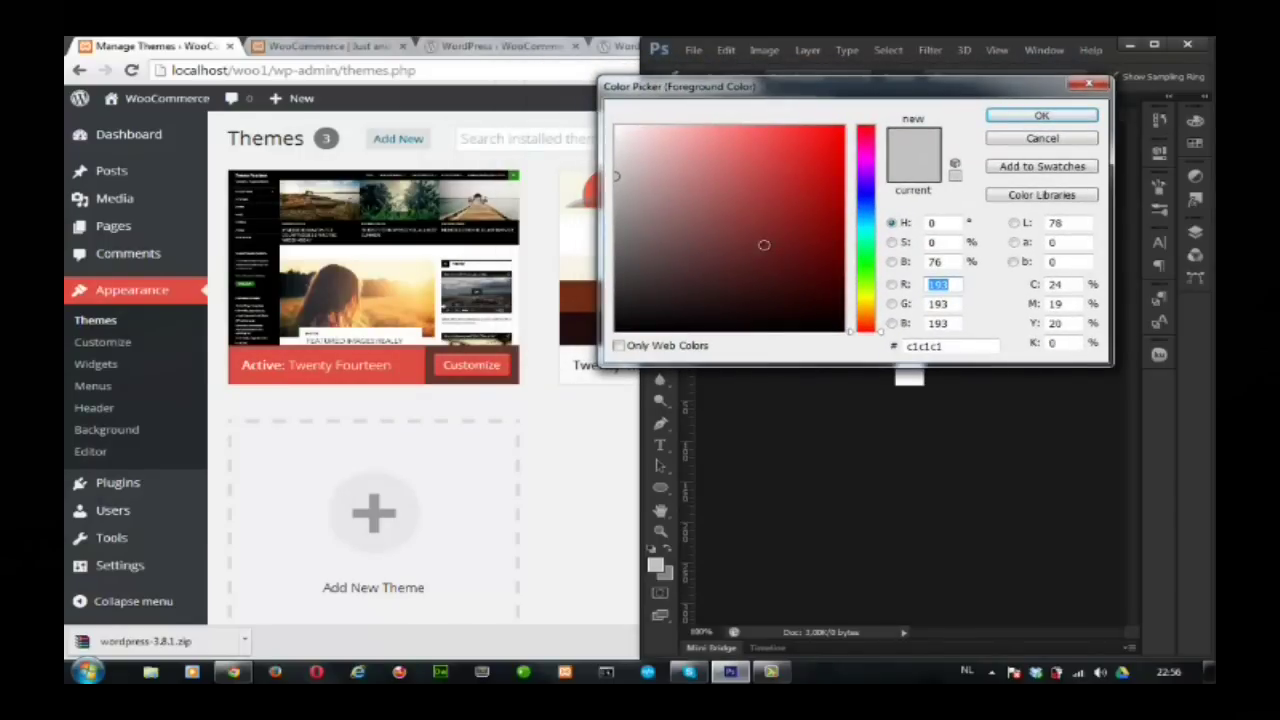
{"action": "left_click", "coordinate": [920, 432]}
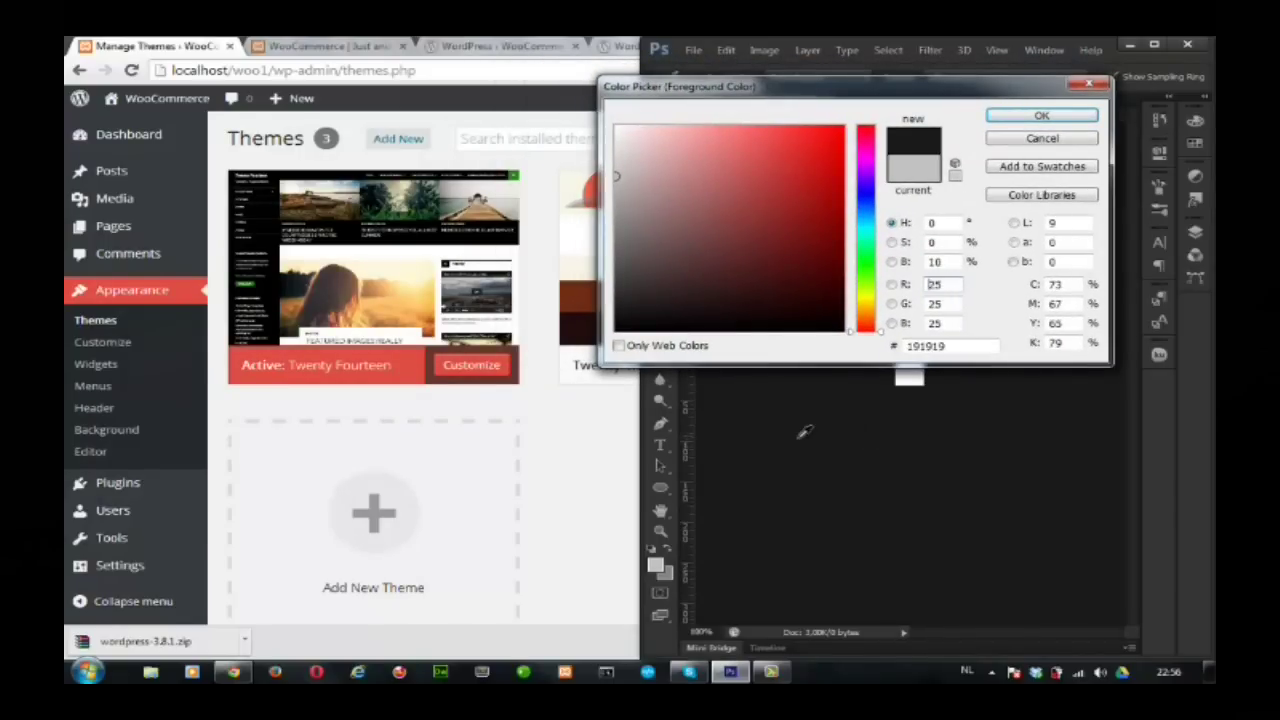
{"action": "left_click_drag", "start_coordinate": [678, 440], "coordinate": [611, 436]}
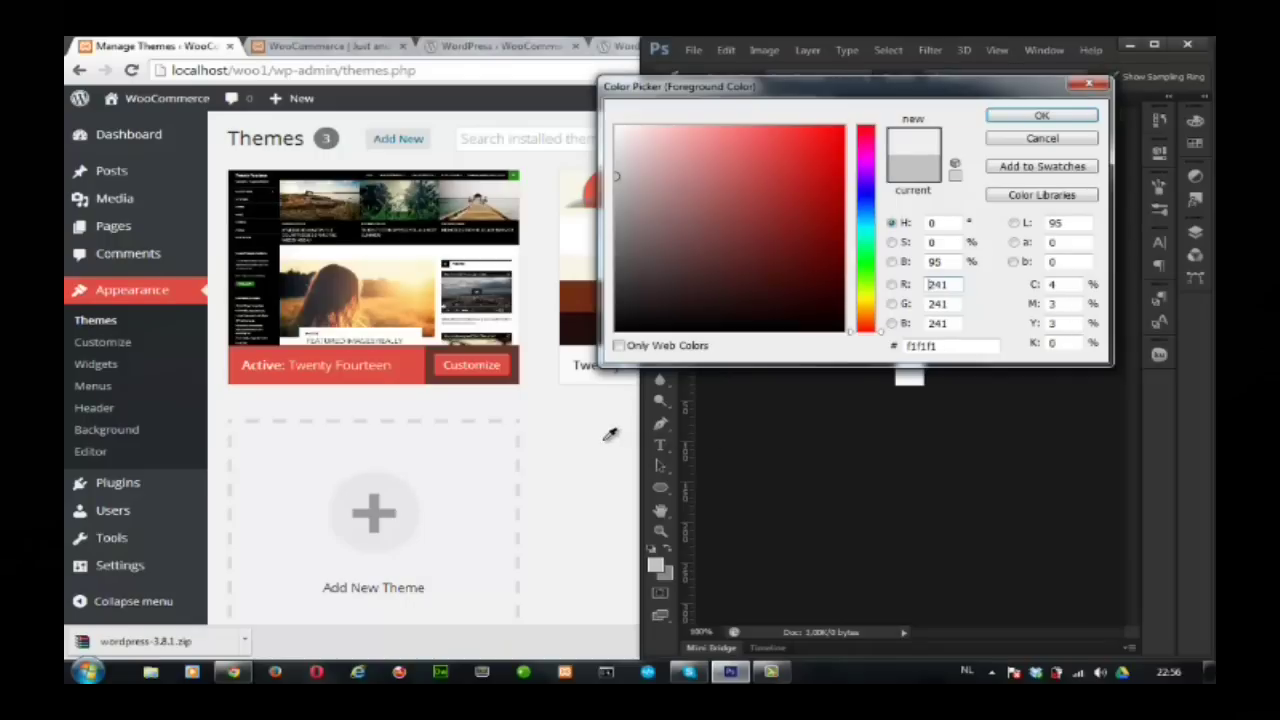
{"action": "left_click_drag", "start_coordinate": [670, 315], "coordinate": [608, 478]}
{"action": "left_click_drag", "start_coordinate": [562, 418], "coordinate": [517, 359]}
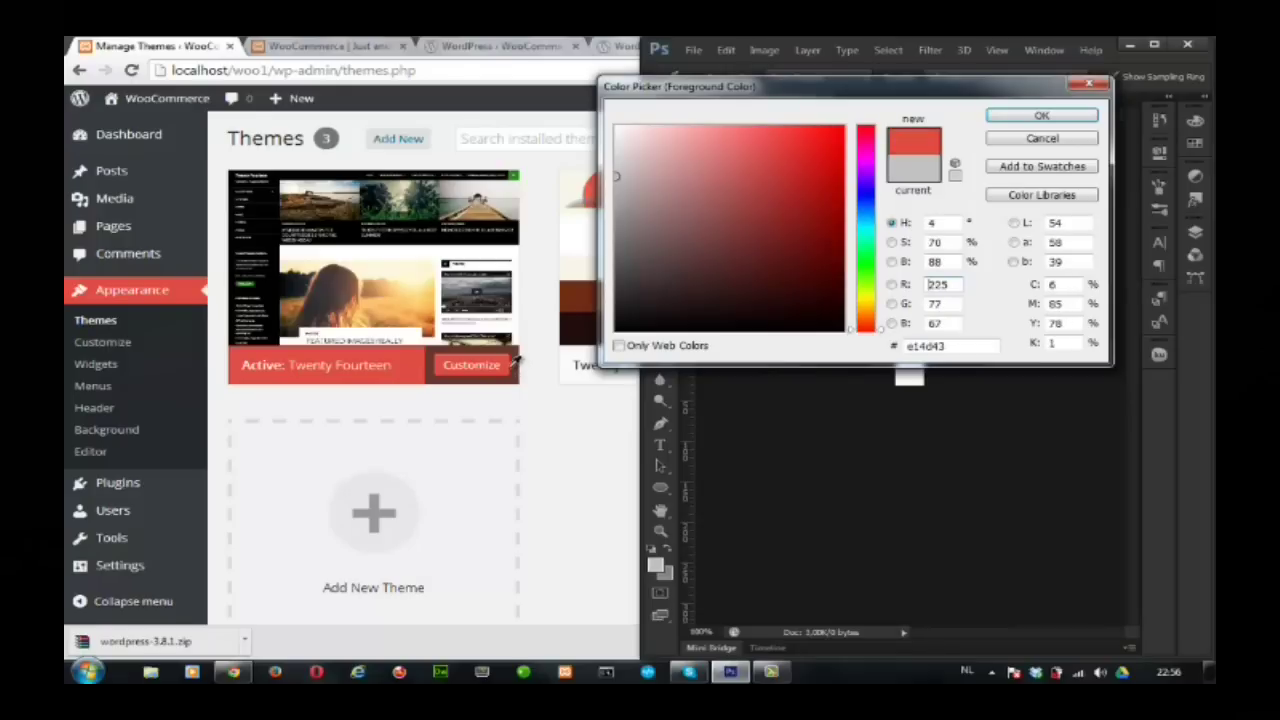
Sample the dark gray of the WordPress admin menu, copy its hex code 363b3f, confirm the foreground color and return to the browser.
{"action": "left_click_drag", "start_coordinate": [430, 340], "coordinate": [190, 207]}
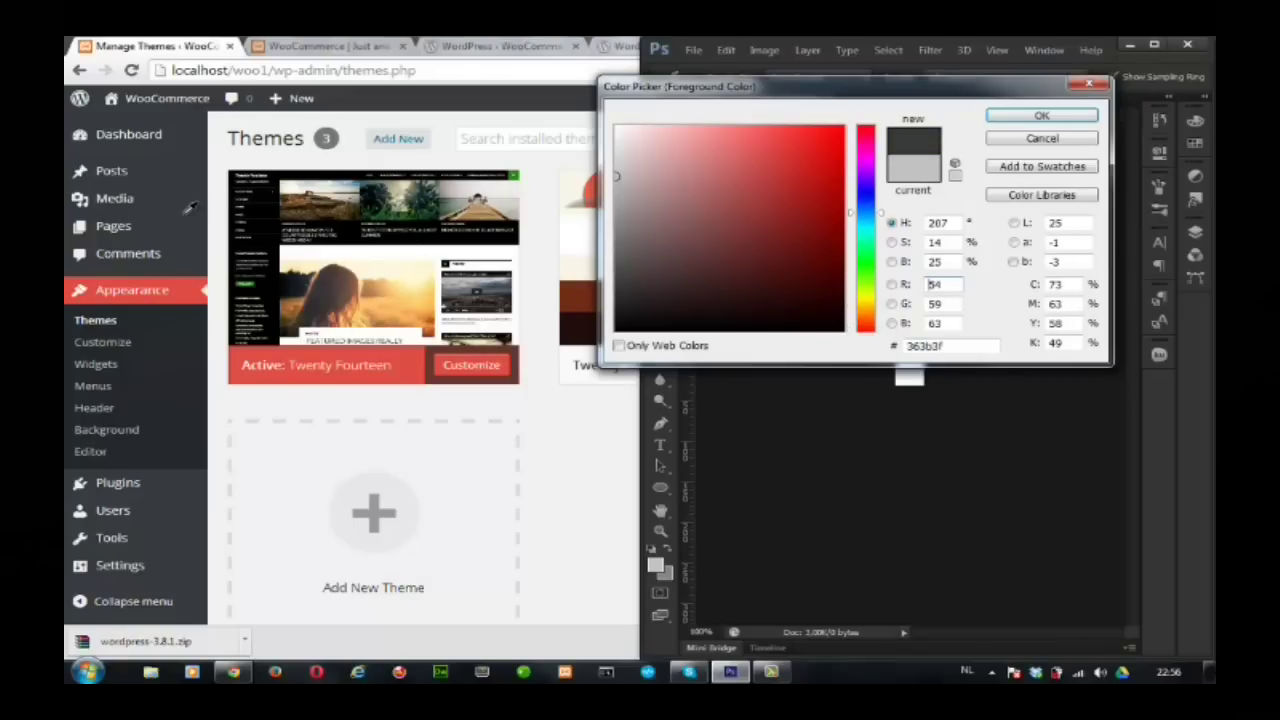
{"action": "left_click_drag", "start_coordinate": [190, 207], "coordinate": [188, 224]}
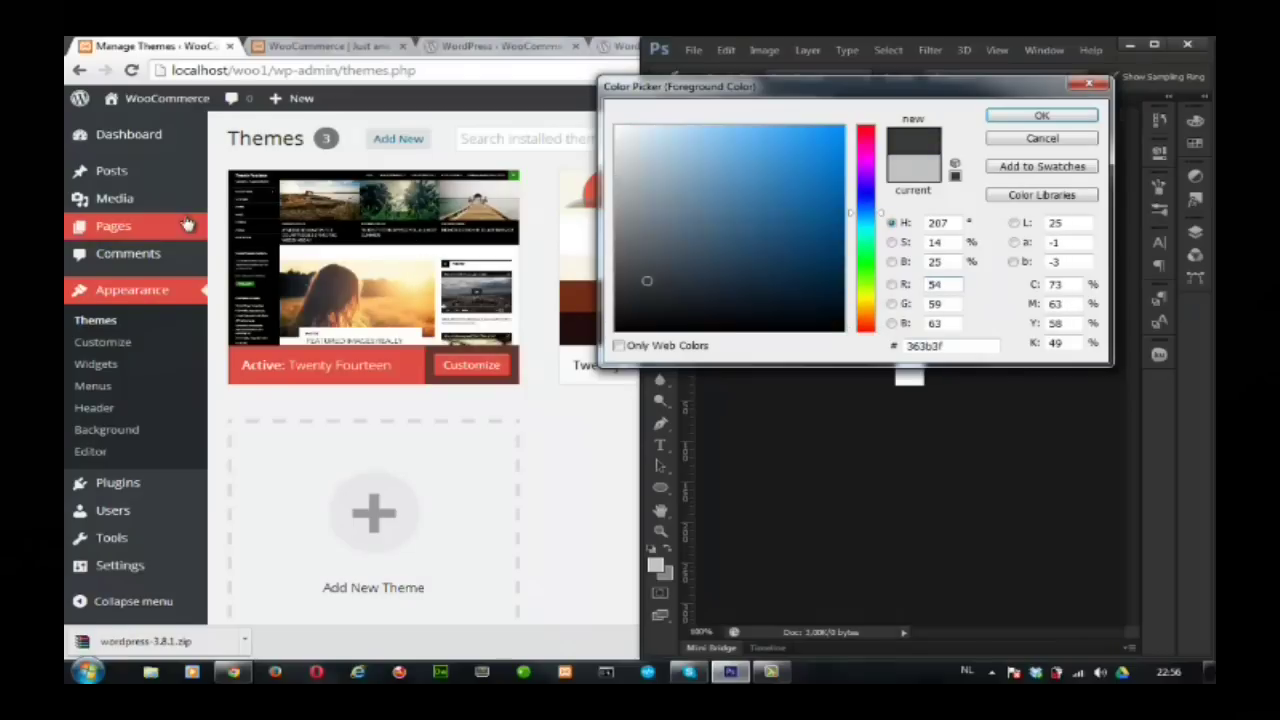
{"action": "left_click_drag", "start_coordinate": [958, 347], "coordinate": [868, 350]}
{"action": "key", "text": "ctrl+c"}
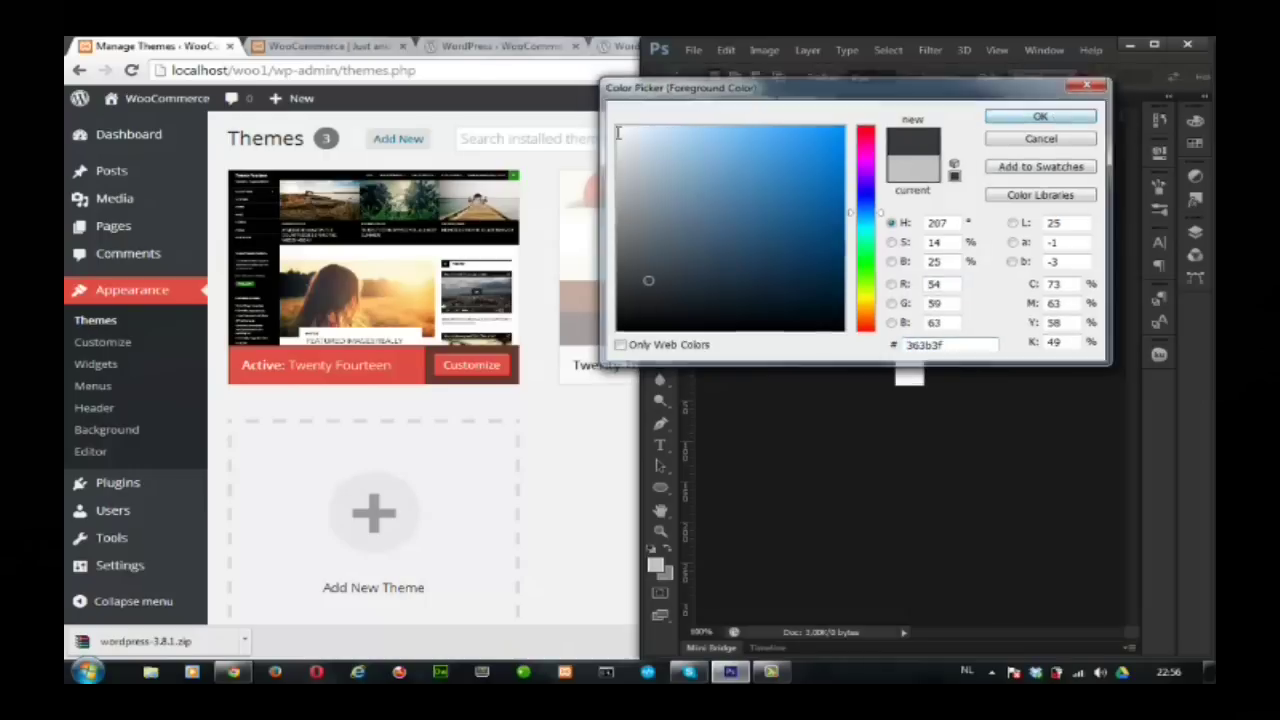
{"action": "left_click", "coordinate": [1042, 117]}
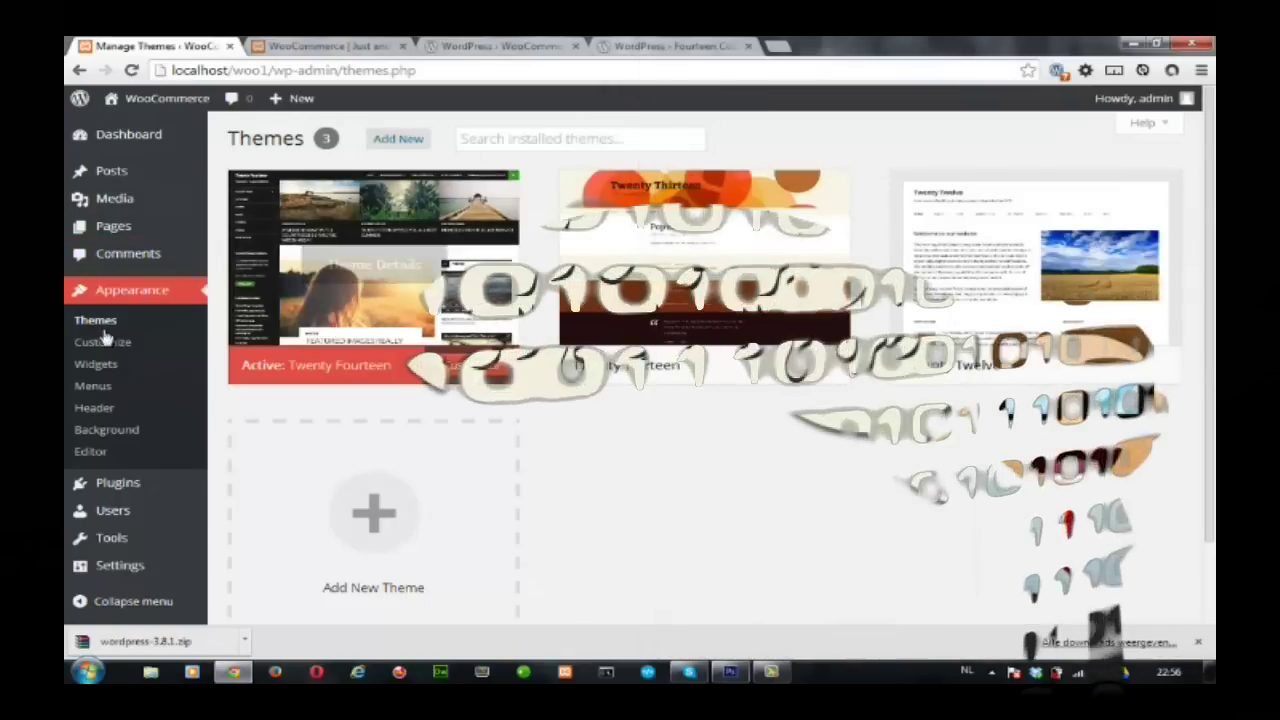
Open the Colors settings of the Twenty Fourteen theme in the customizer.
{"action": "left_click", "coordinate": [131, 344]}
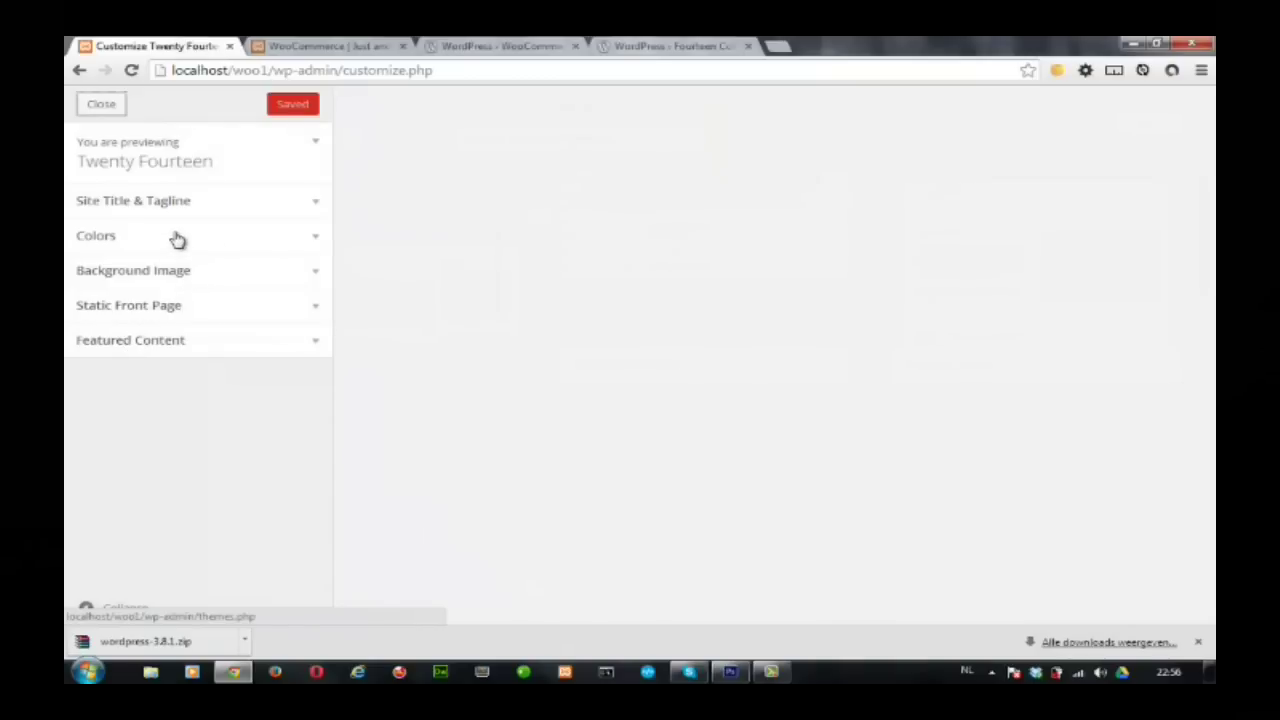
{"action": "left_click", "coordinate": [175, 238]}
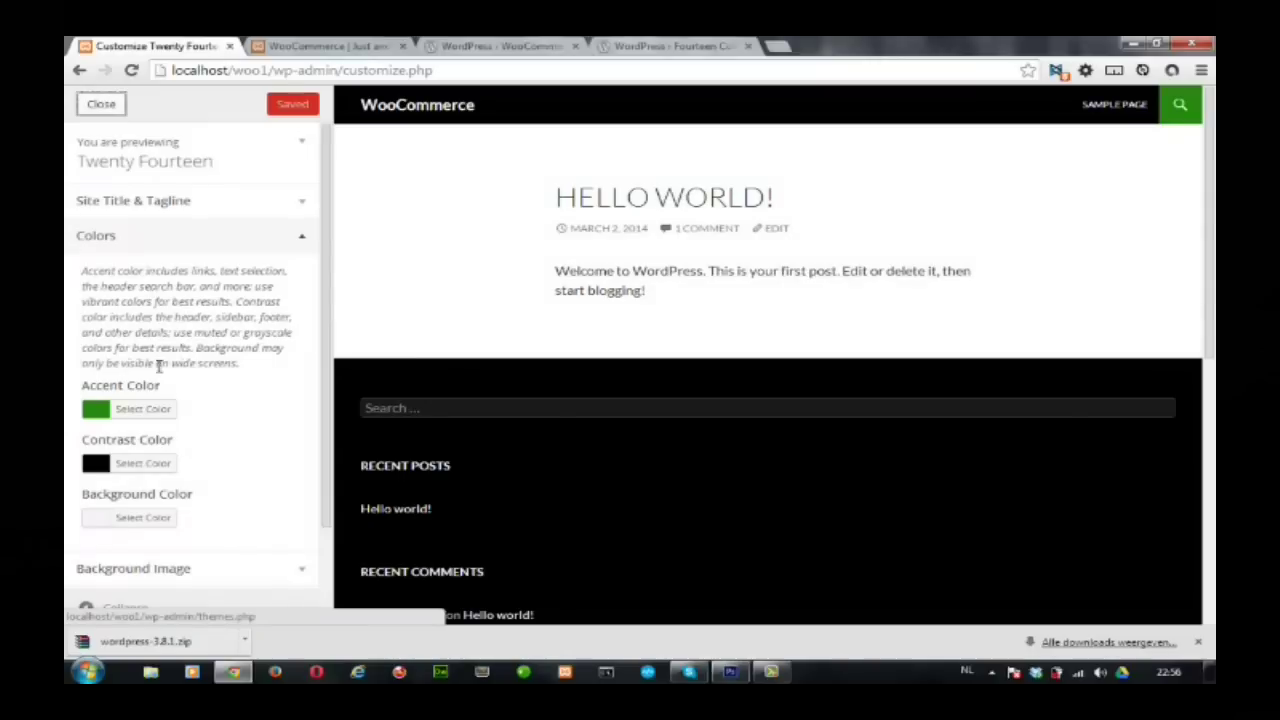
Set the theme's accent color to the copied #363b3f, then save and publish the change.
{"action": "left_click", "coordinate": [112, 412]}
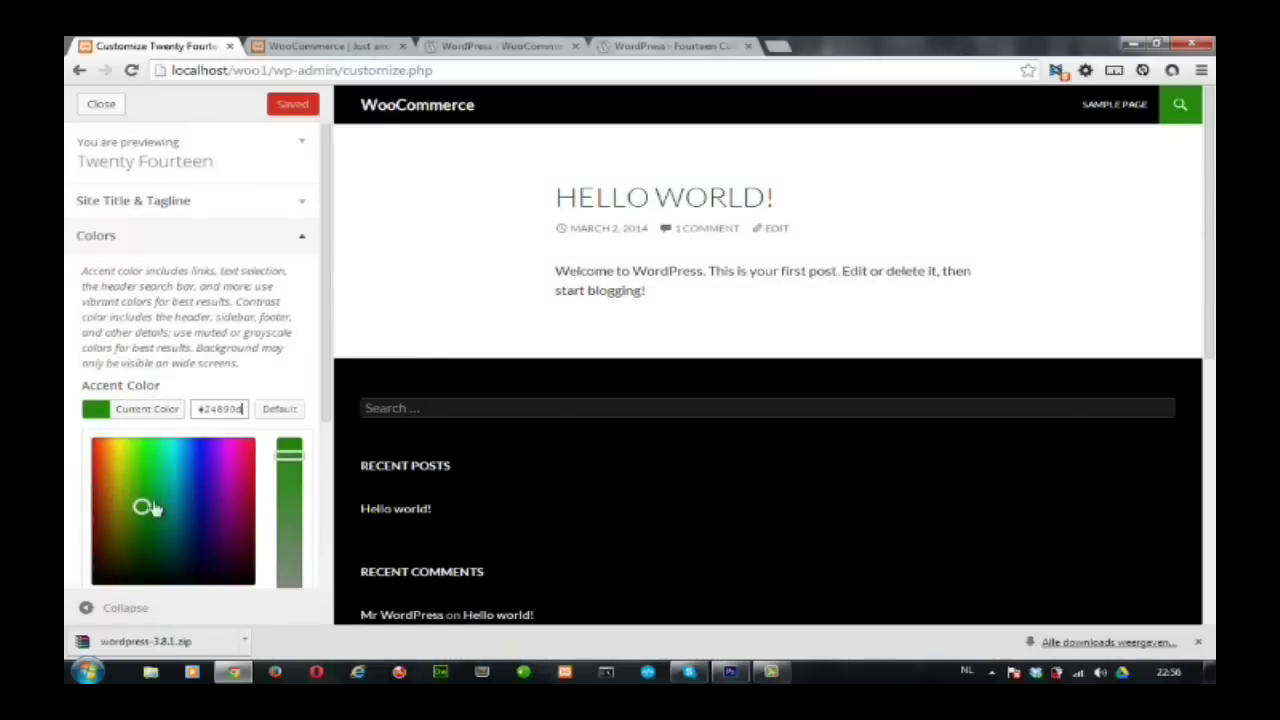
{"action": "left_click_drag", "start_coordinate": [205, 410], "coordinate": [272, 415]}
{"action": "type", "text": "363b35"}
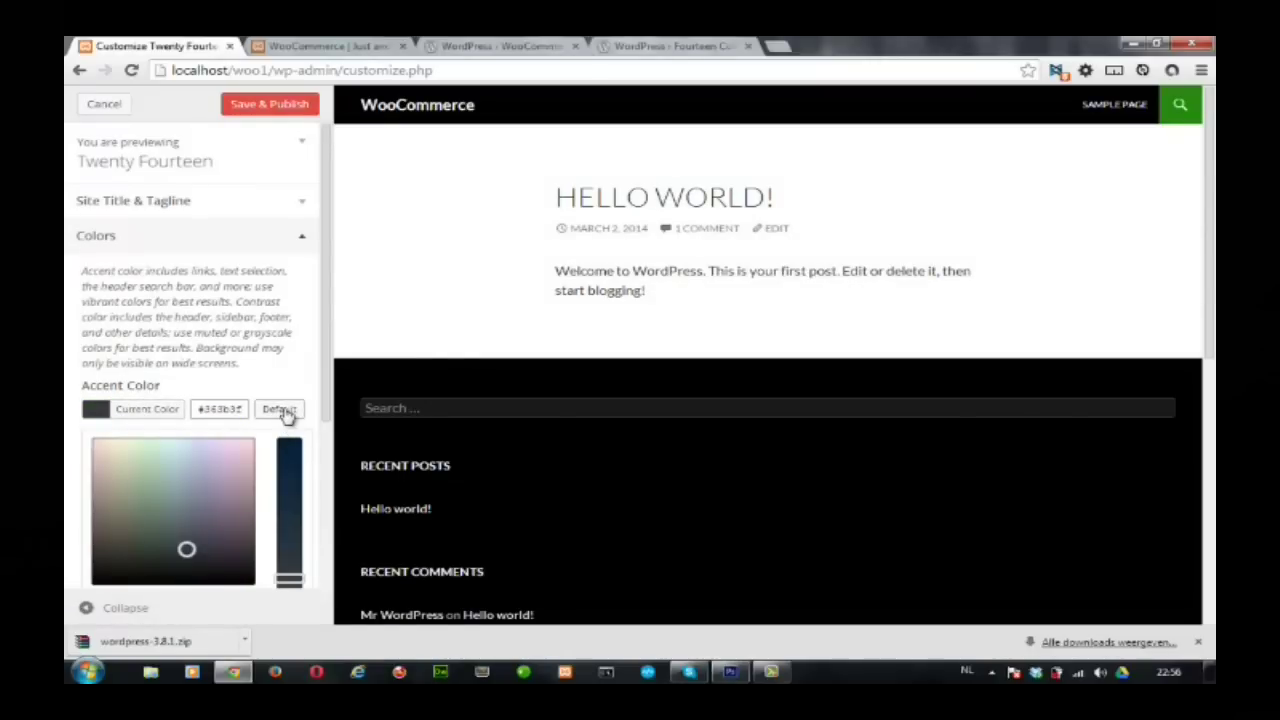
{"action": "scroll", "coordinate": [285, 415], "scroll_direction": "down", "scroll_amount": 3}
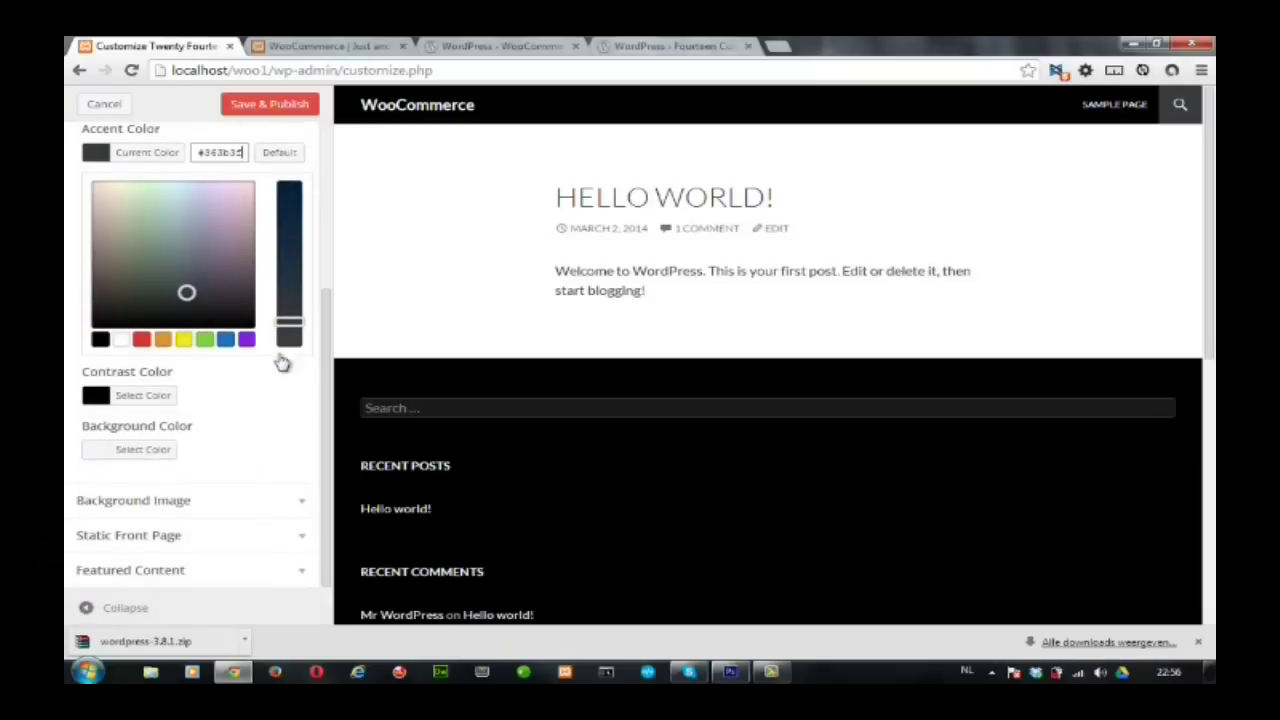
{"action": "scroll", "coordinate": [267, 390], "scroll_direction": "up", "scroll_amount": 3}
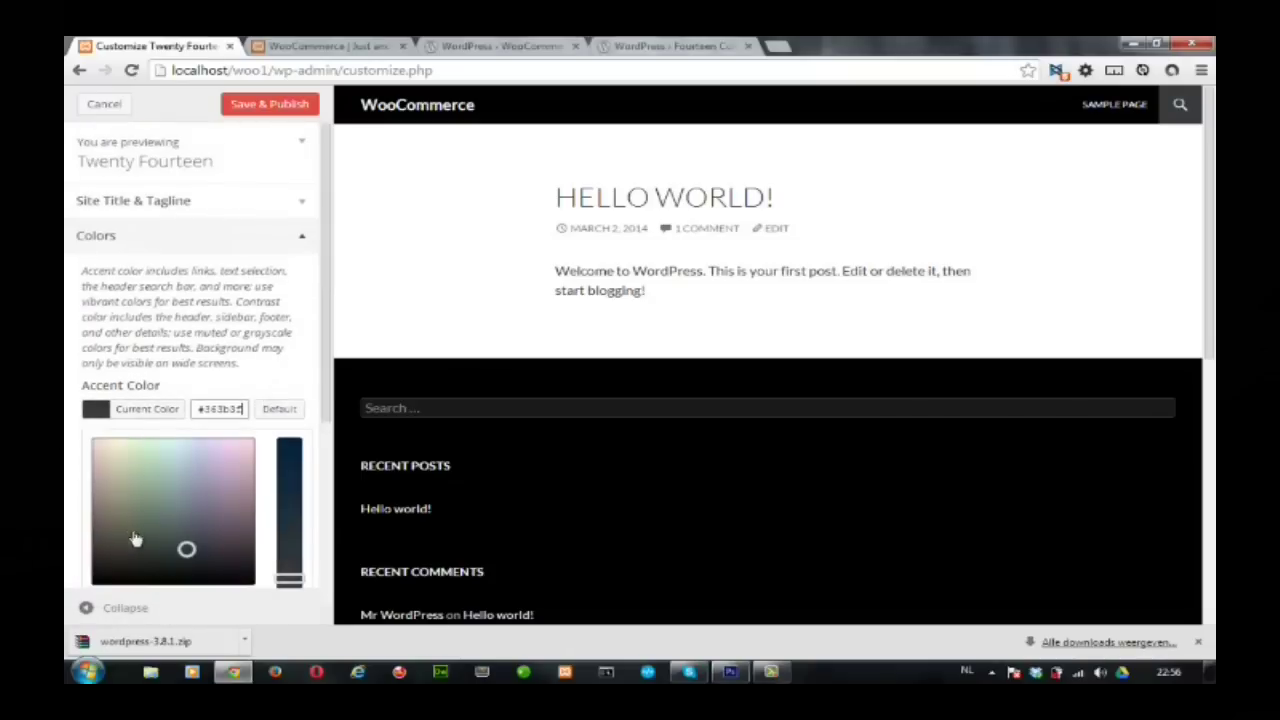
{"action": "left_click", "coordinate": [278, 106]}
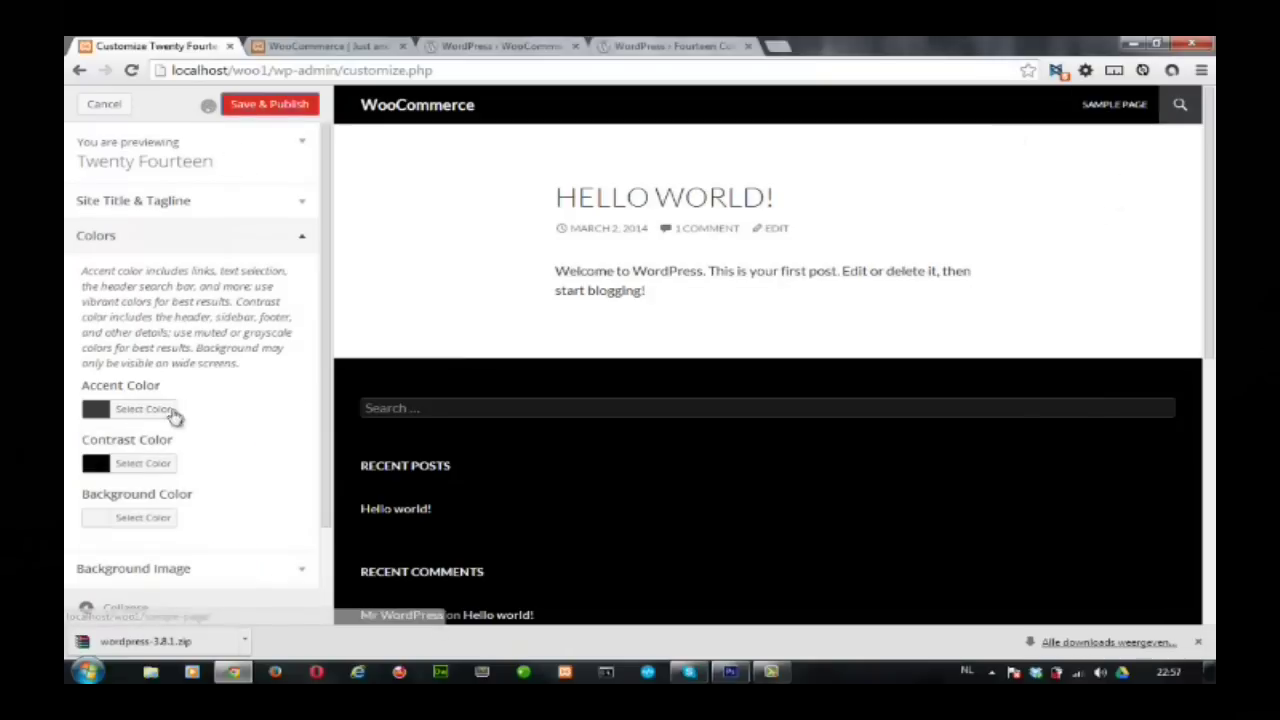
Set the theme's contrast color to #363b3f, save and publish the change, and close the customizer.
{"action": "scroll", "coordinate": [175, 445], "scroll_direction": "down", "scroll_amount": 1}
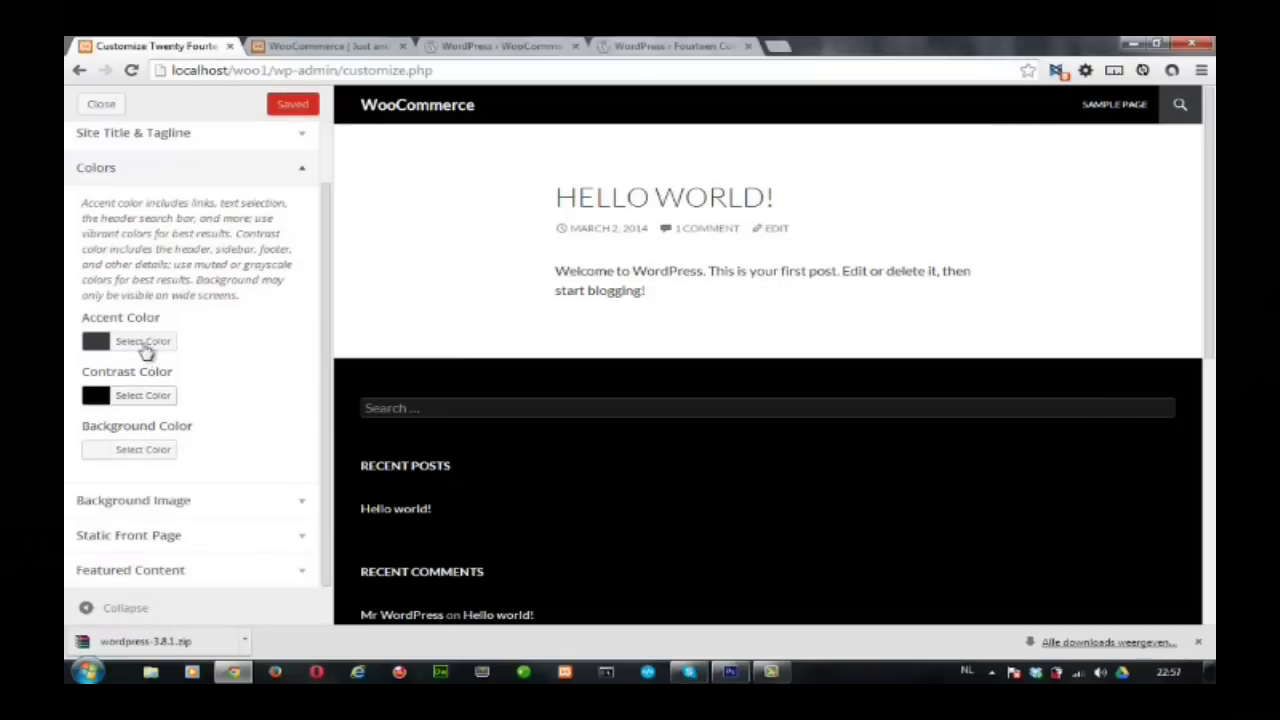
{"action": "left_click", "coordinate": [138, 403]}
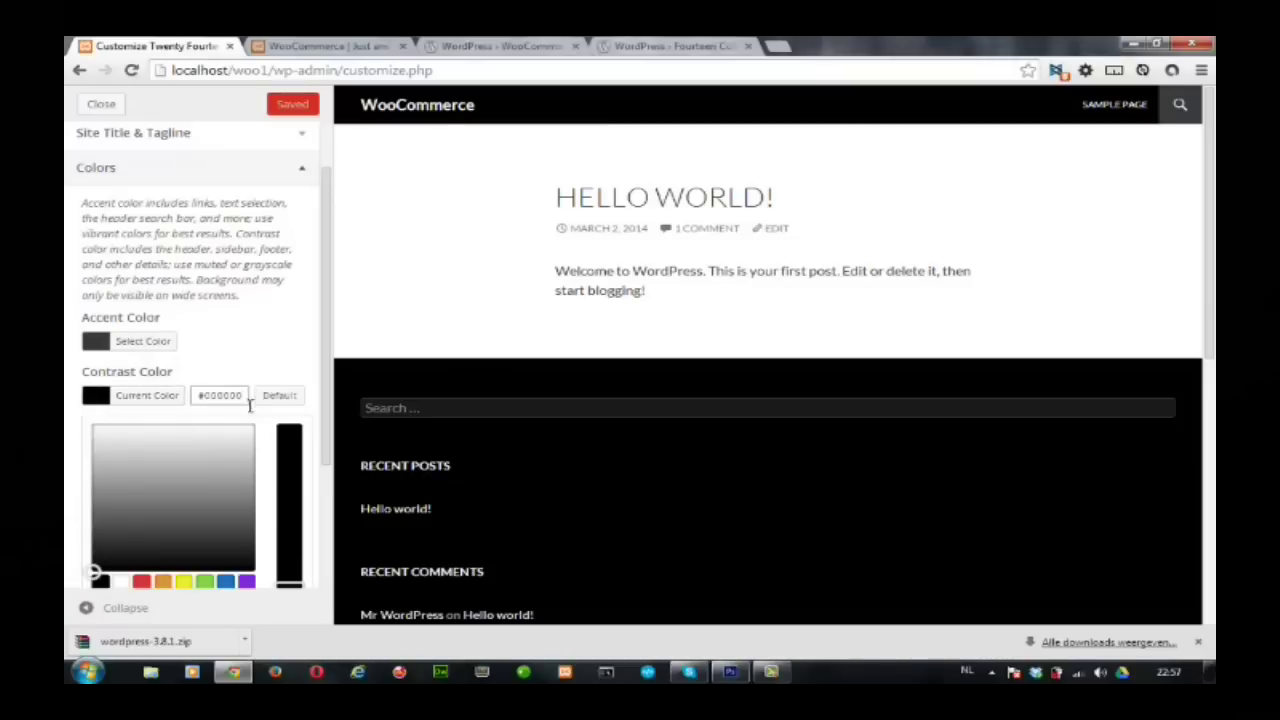
{"action": "left_click_drag", "start_coordinate": [204, 397], "coordinate": [285, 403]}
{"action": "key", "text": "ctrl+v"}
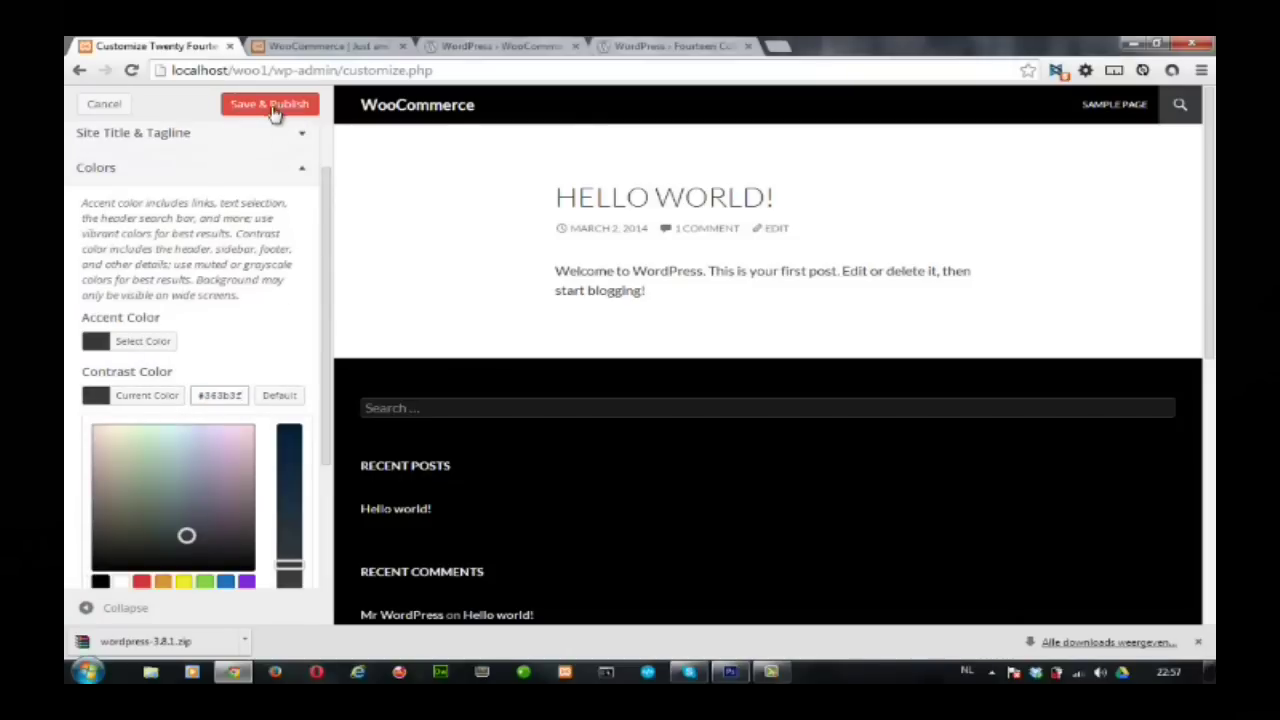
{"action": "left_click", "coordinate": [270, 105]}
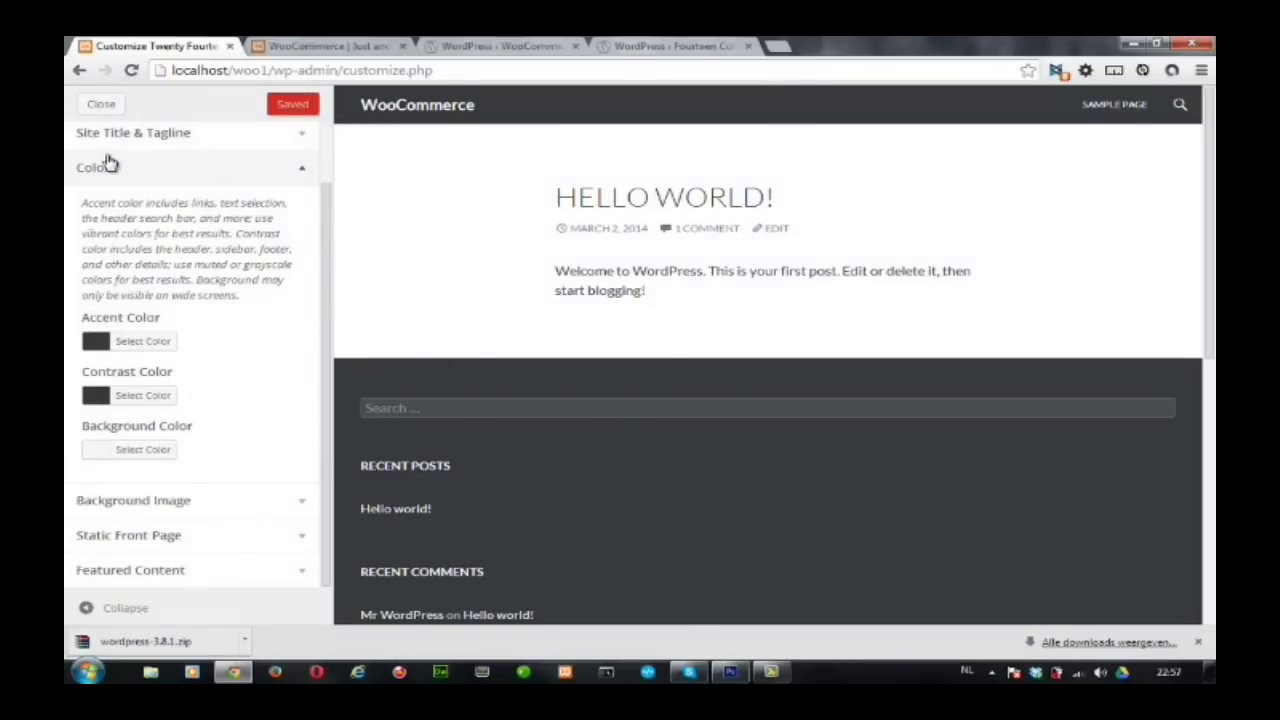
{"action": "left_click", "coordinate": [101, 104]}
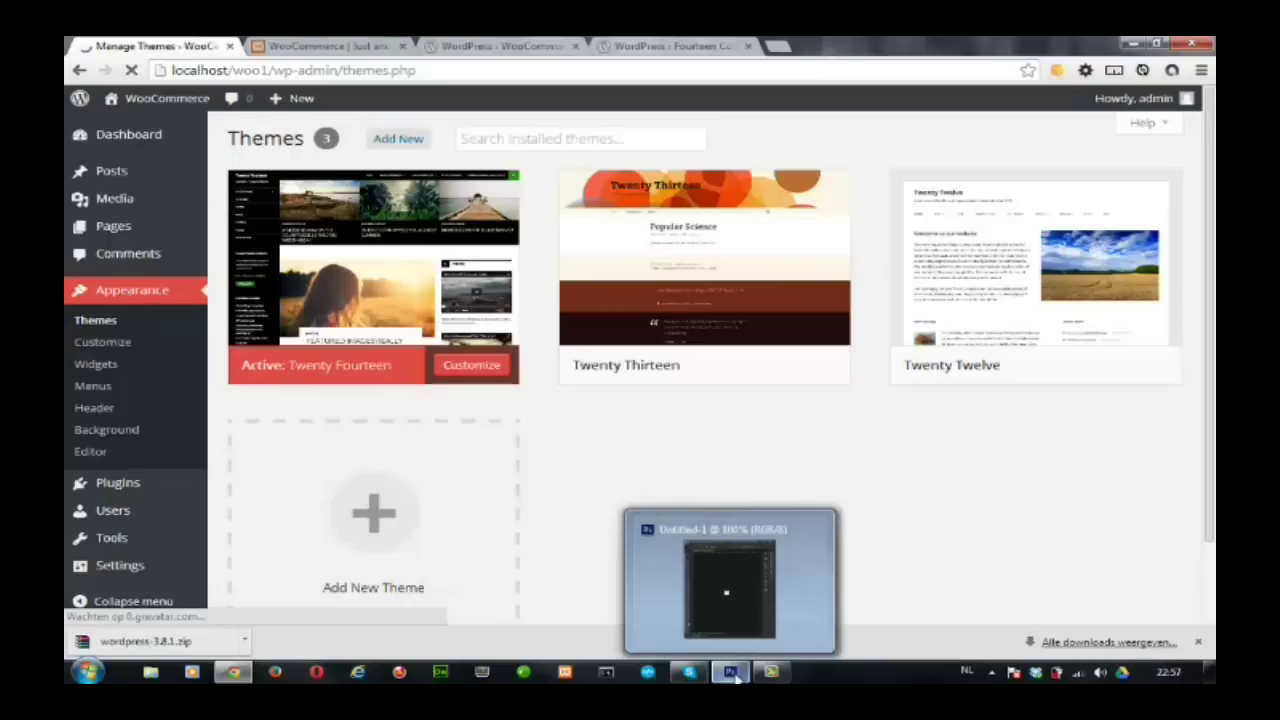
In Photoshop, sample the red of the highlighted Appearance menu item as foreground color, copy its hex code e14d43, and minimize Photoshop.
{"action": "left_click", "coordinate": [731, 672]}
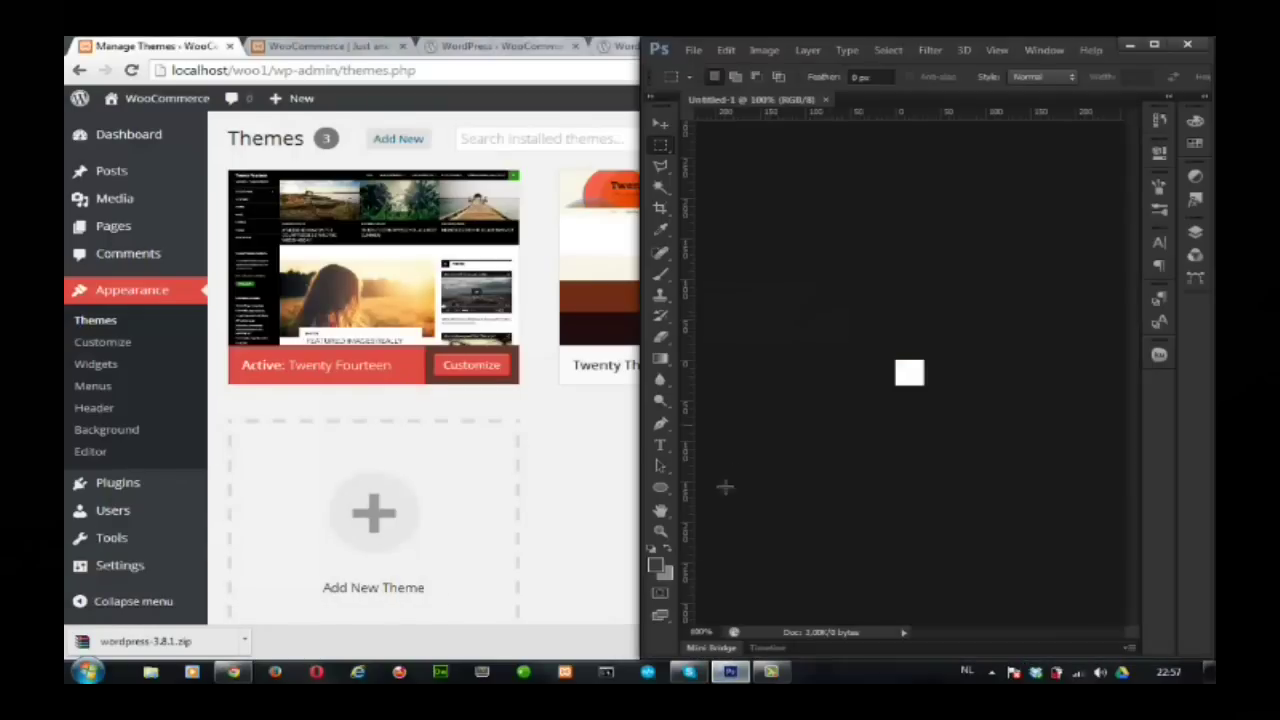
{"action": "left_click", "coordinate": [656, 565]}
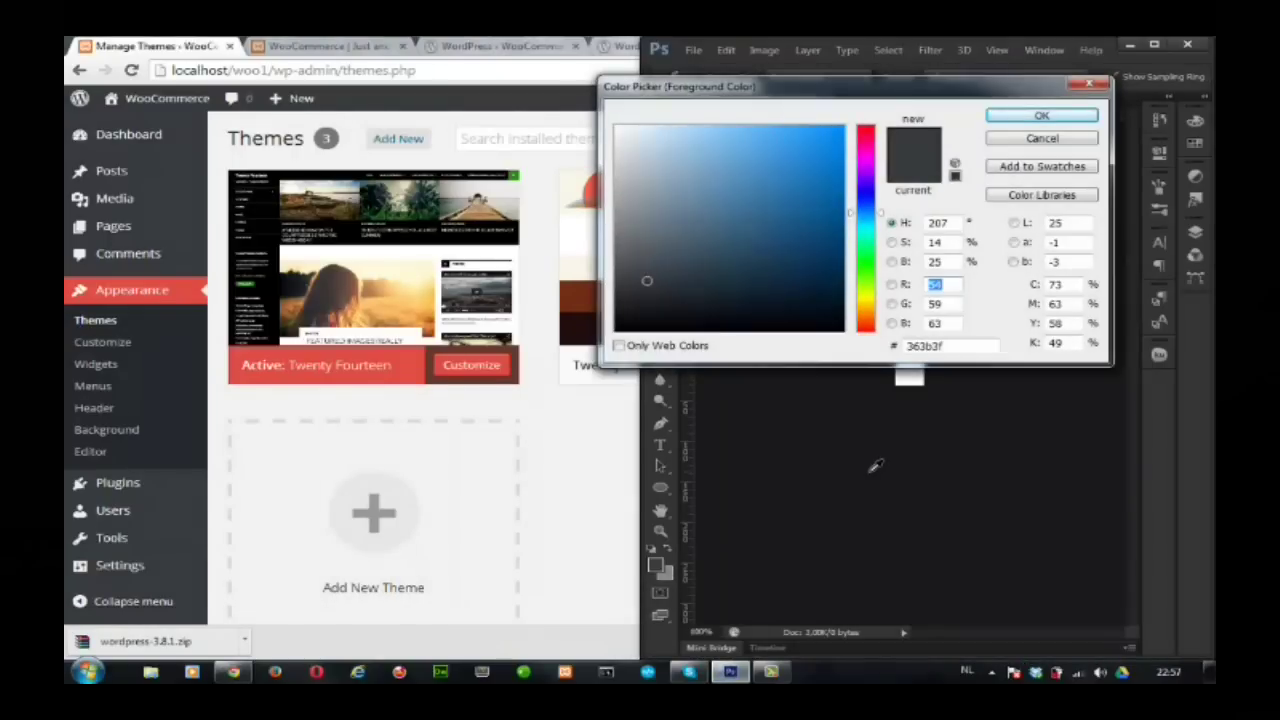
{"action": "left_click", "coordinate": [873, 465]}
{"action": "left_click_drag", "start_coordinate": [873, 465], "coordinate": [182, 291]}
{"action": "left_click_drag", "start_coordinate": [956, 346], "coordinate": [822, 354]}
{"action": "left_click", "coordinate": [1071, 118]}
{"action": "left_click", "coordinate": [1128, 48]}
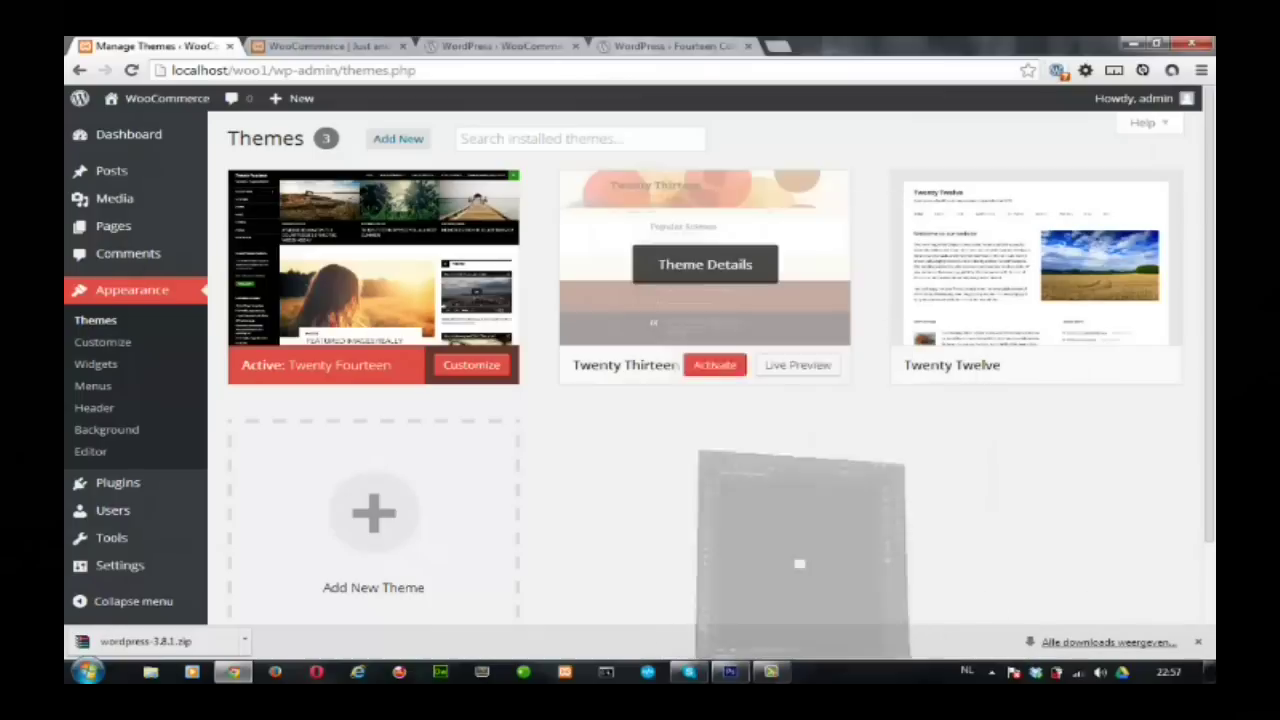
Set the accent color in the customizer's Colors settings to #e14d43, save and publish it, and close the customizer.
{"action": "left_click", "coordinate": [135, 345]}
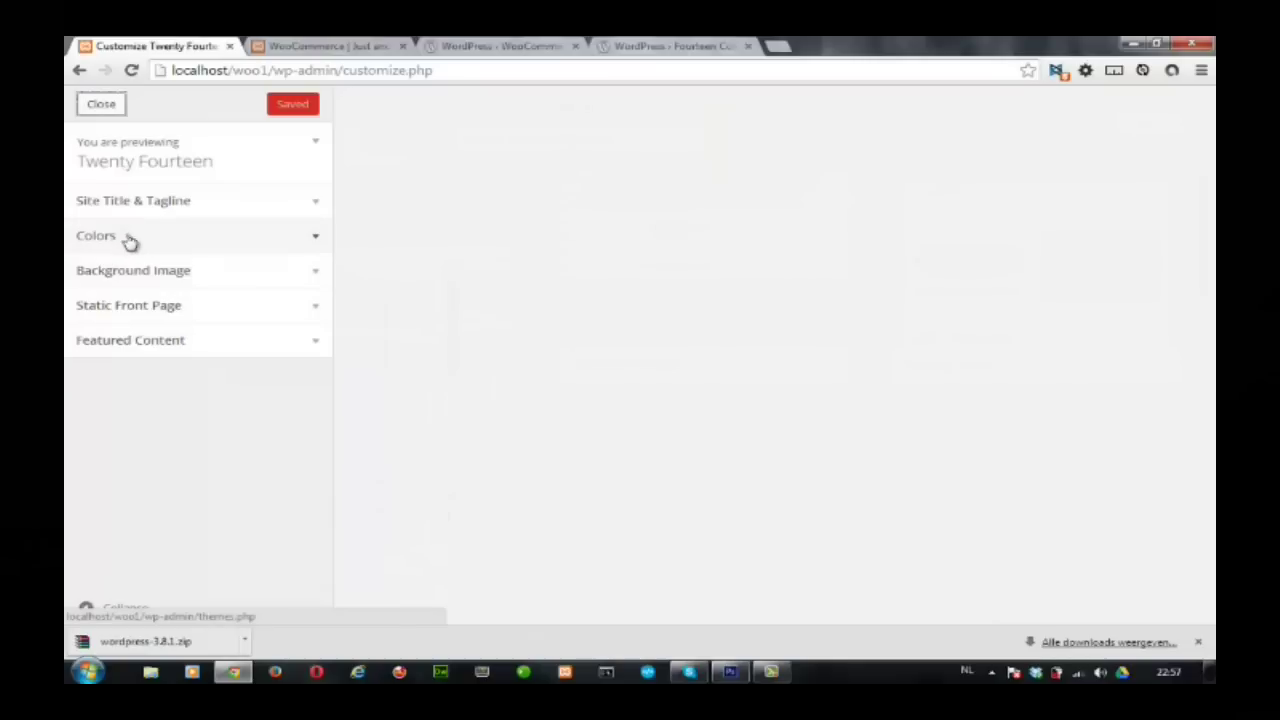
{"action": "left_click", "coordinate": [129, 239]}
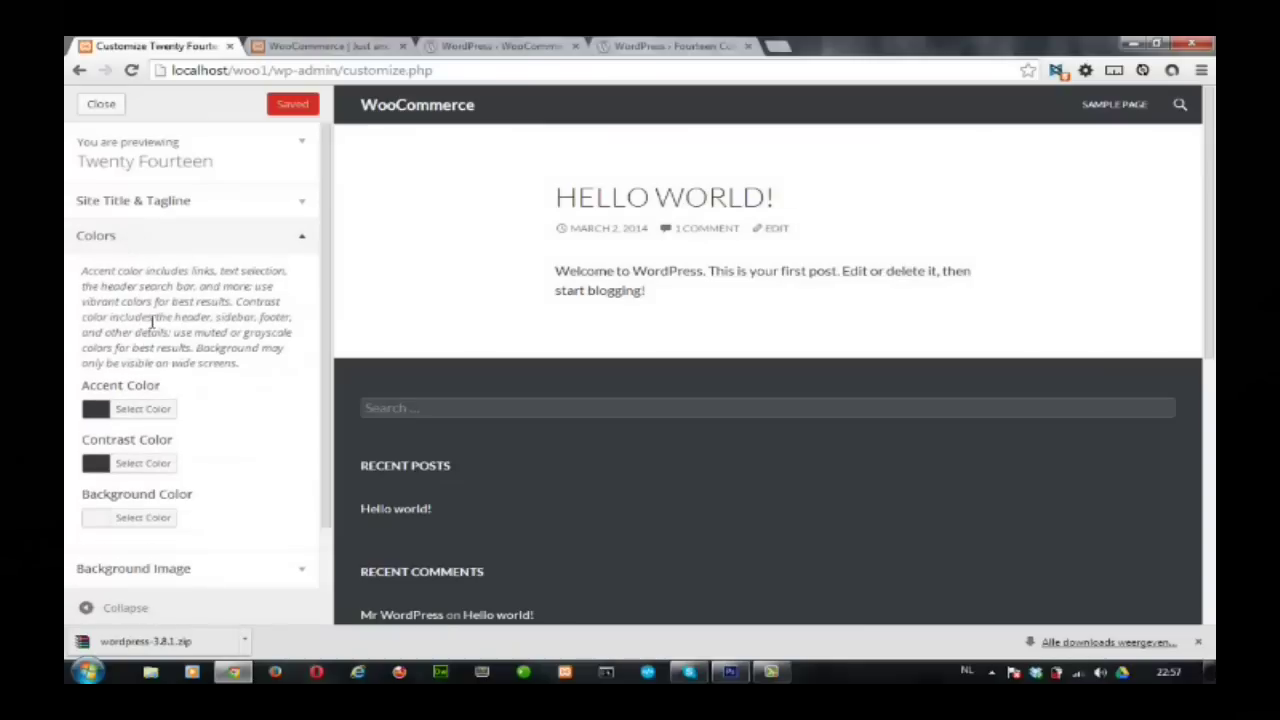
{"action": "left_click", "coordinate": [155, 412]}
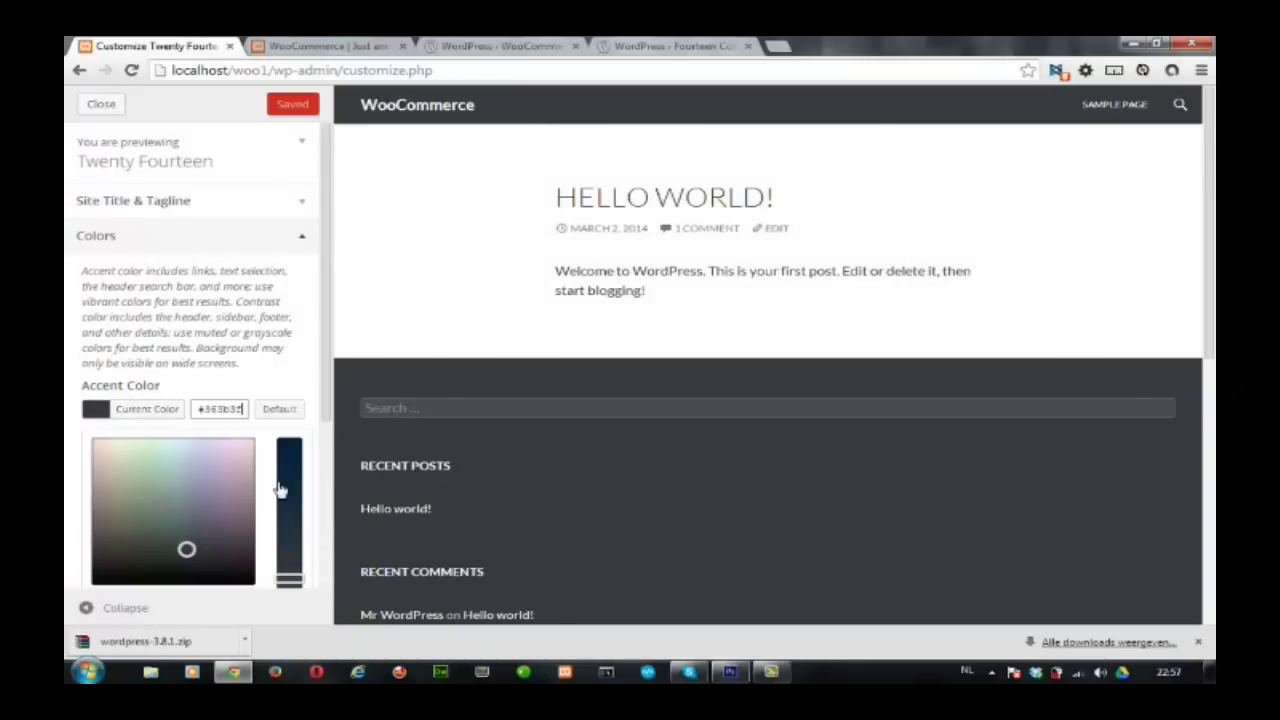
{"action": "left_click_drag", "start_coordinate": [308, 412], "coordinate": [315, 410]}
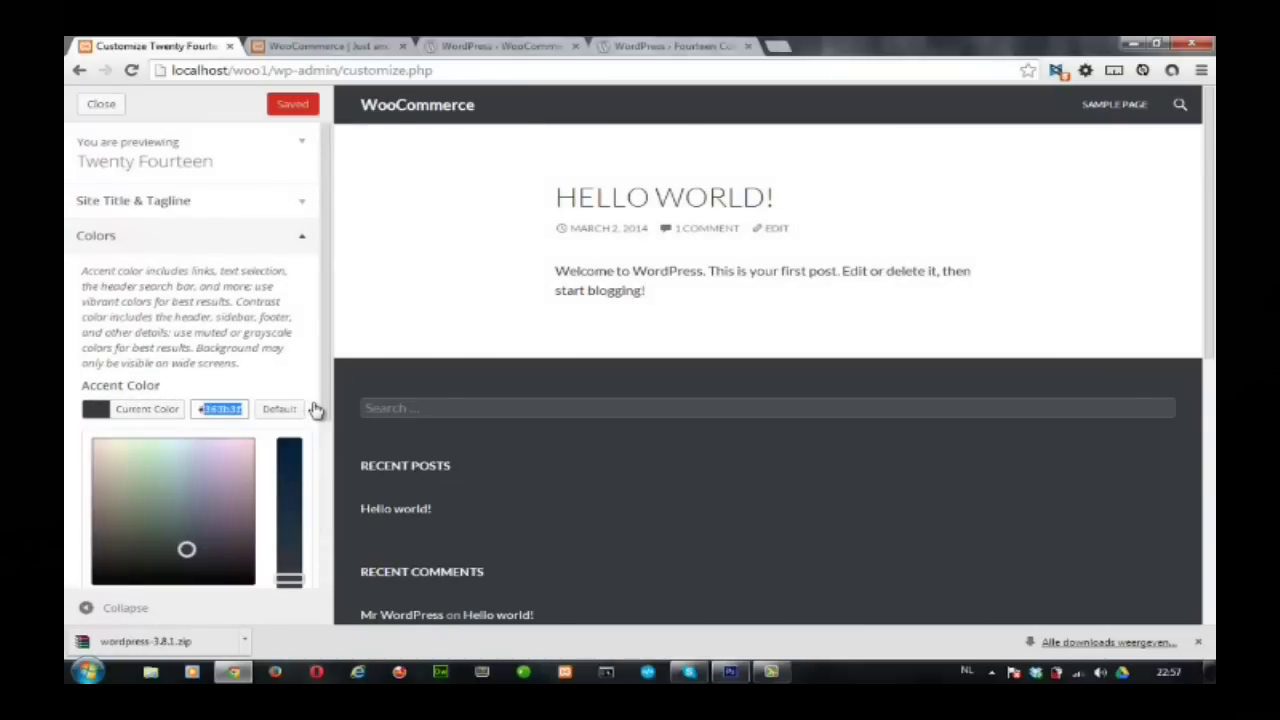
{"action": "key", "text": "ctrl+v"}
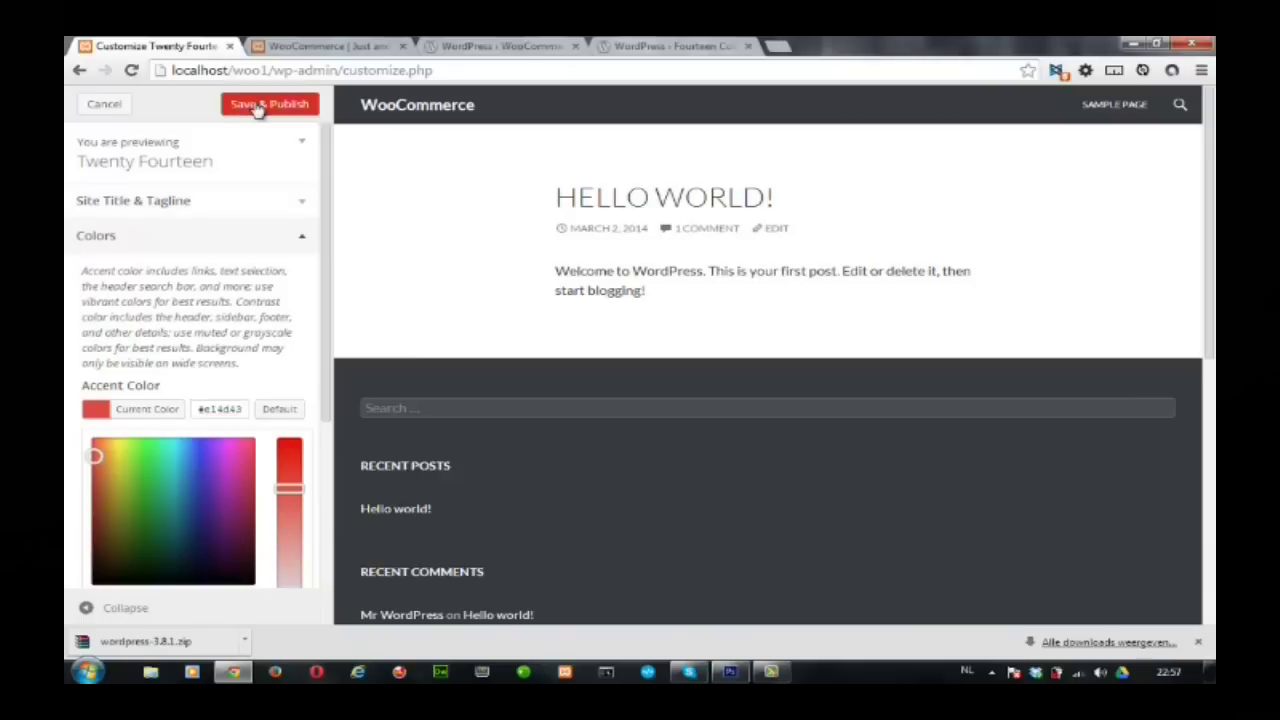
{"action": "left_click", "coordinate": [257, 107]}
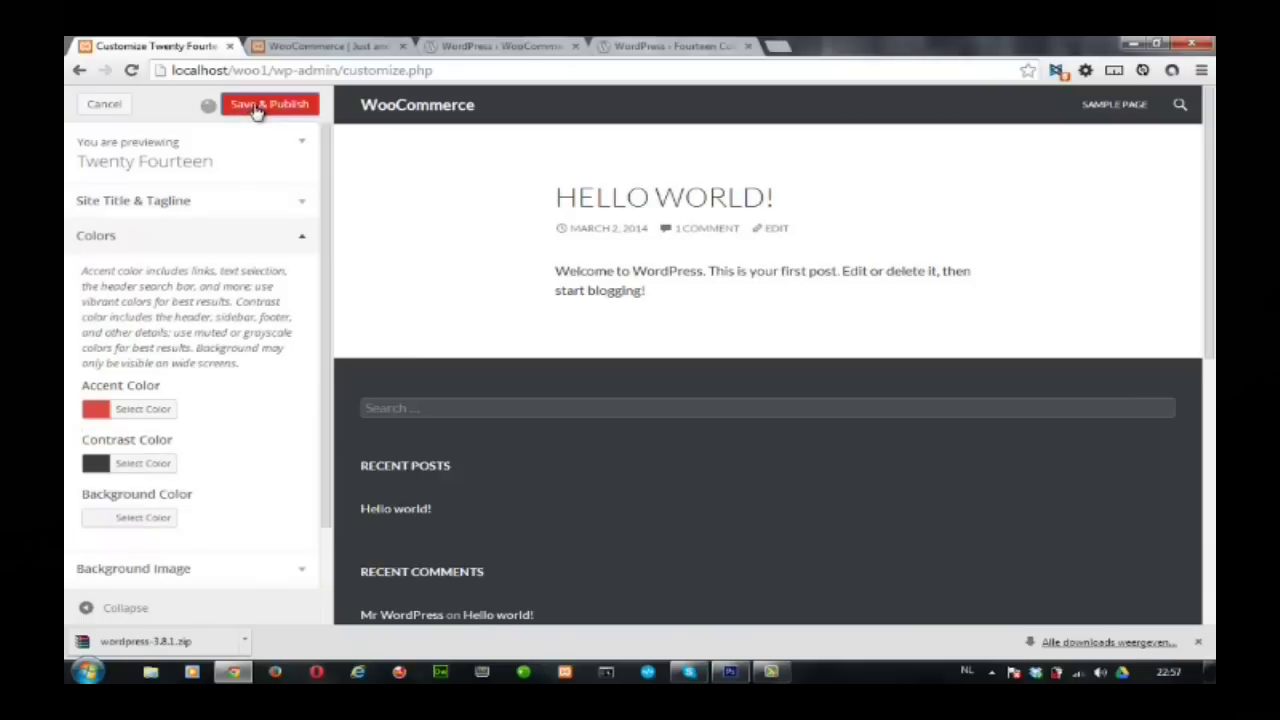
{"action": "left_click", "coordinate": [101, 105]}
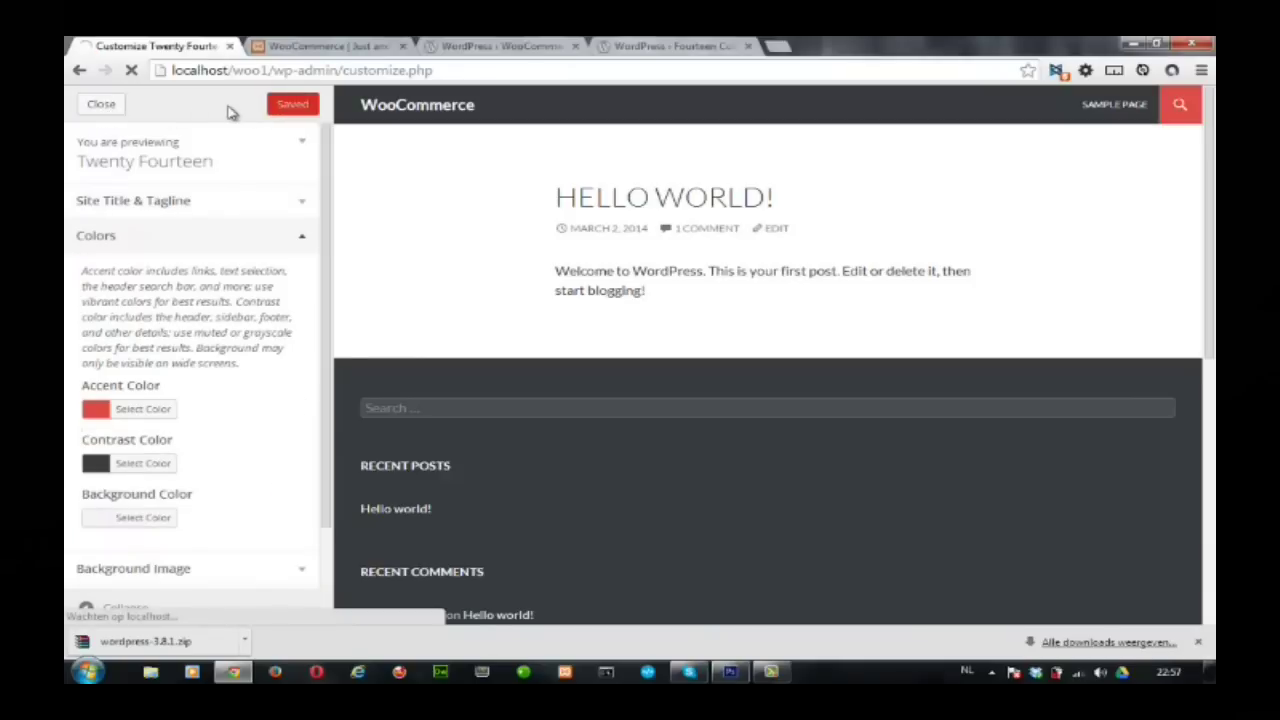
Reload the site's front page and examine the new colors in the sidebar, header and opened header search bar.
{"action": "left_click", "coordinate": [308, 47]}
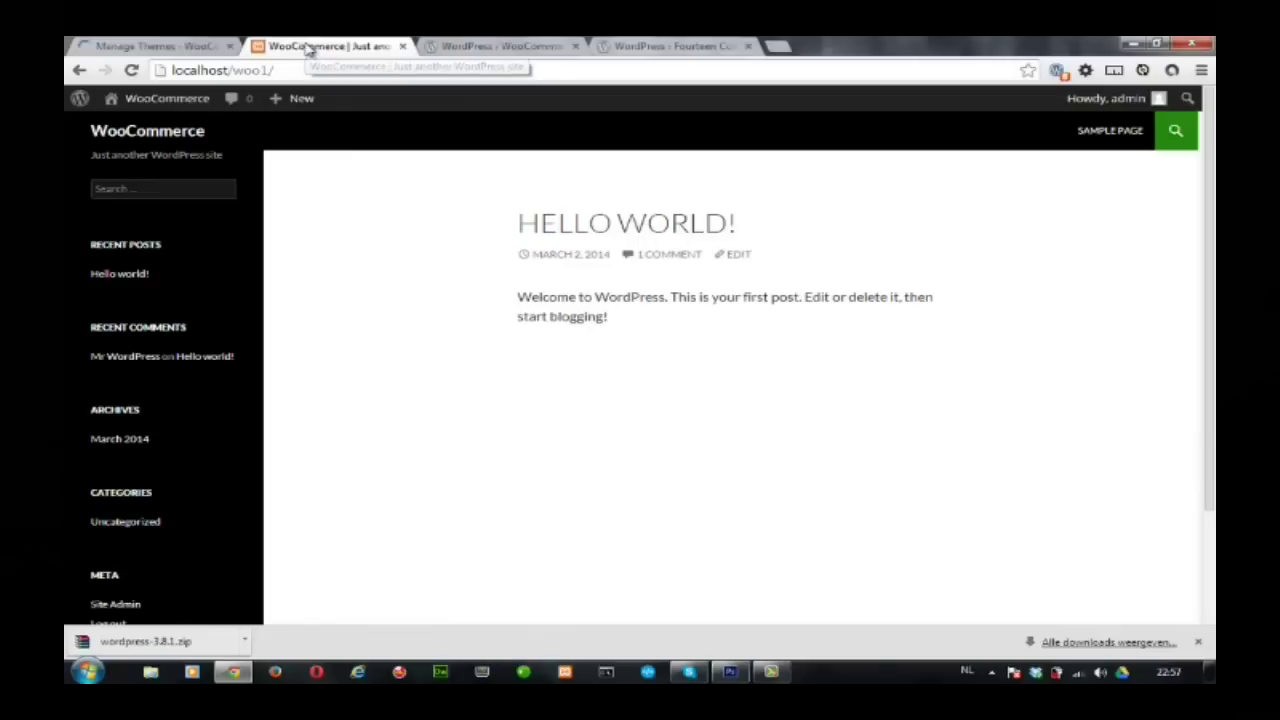
{"action": "key", "text": "F5"}
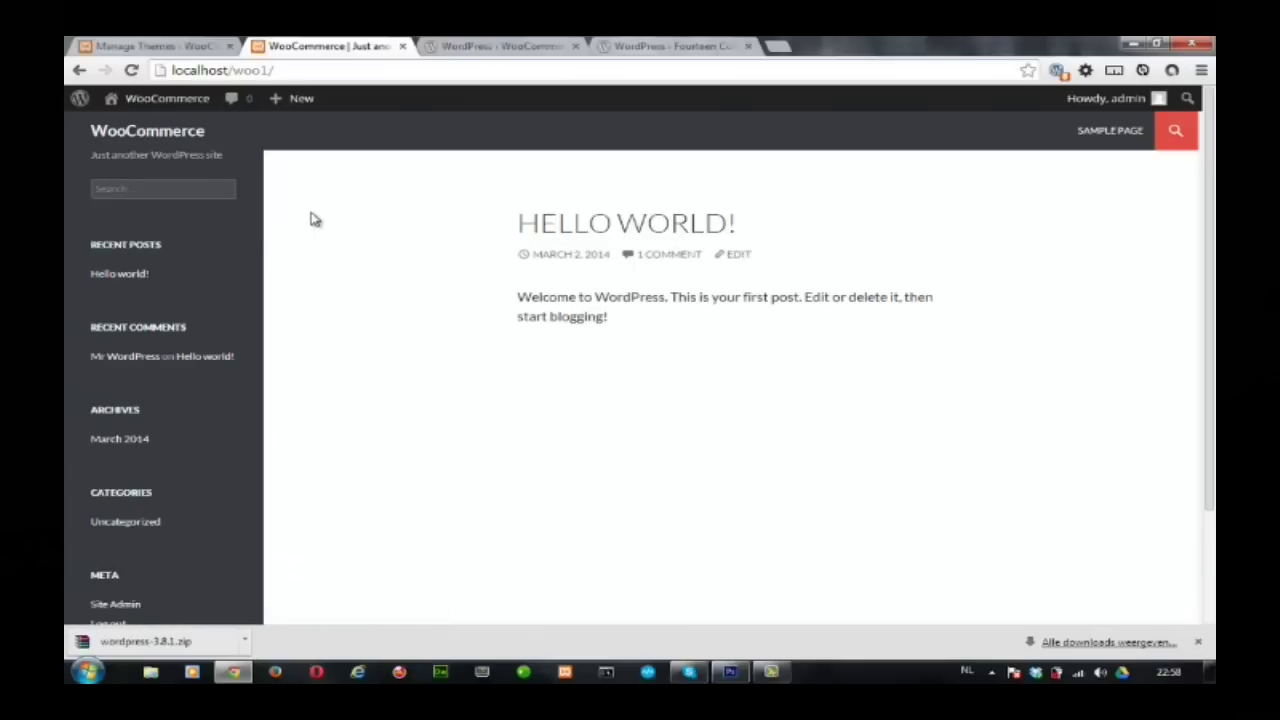
{"action": "scroll", "coordinate": [313, 219], "scroll_direction": "down", "scroll_amount": 2}
{"action": "scroll", "coordinate": [313, 219], "scroll_direction": "up", "scroll_amount": 2}
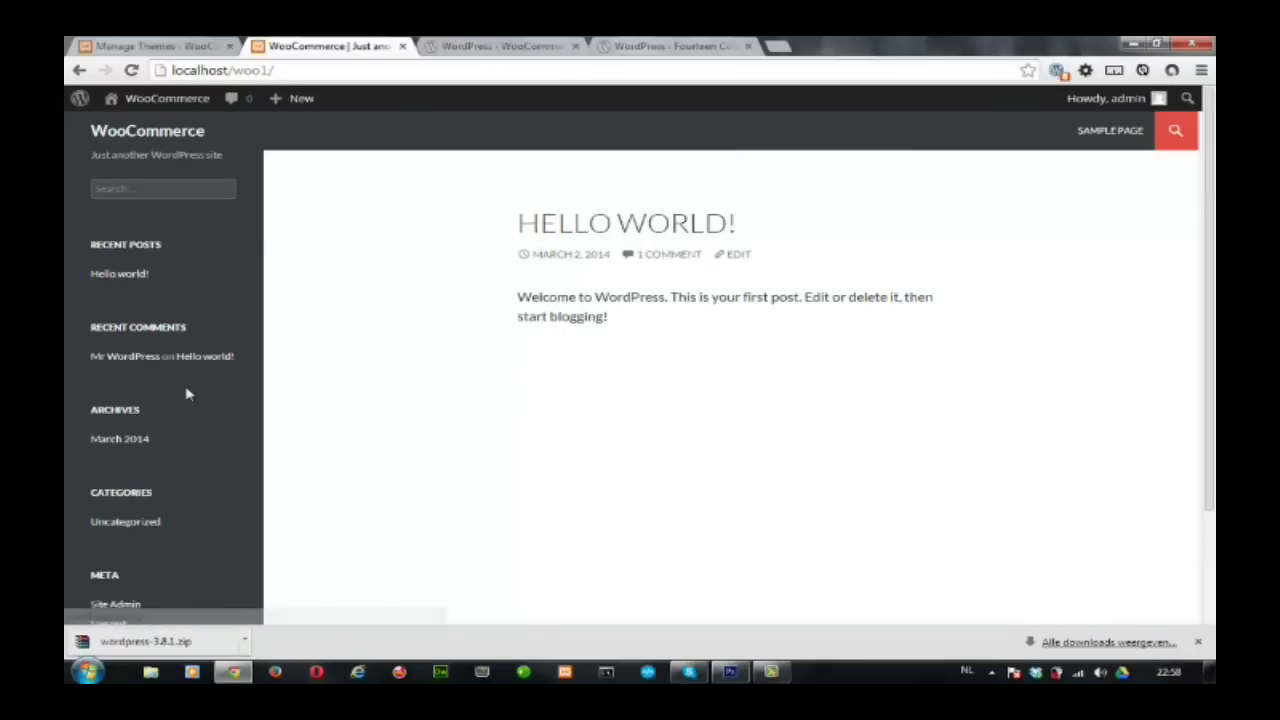
{"action": "scroll", "coordinate": [195, 400], "scroll_direction": "down", "scroll_amount": 2}
{"action": "scroll", "coordinate": [183, 255], "scroll_direction": "up", "scroll_amount": 2}
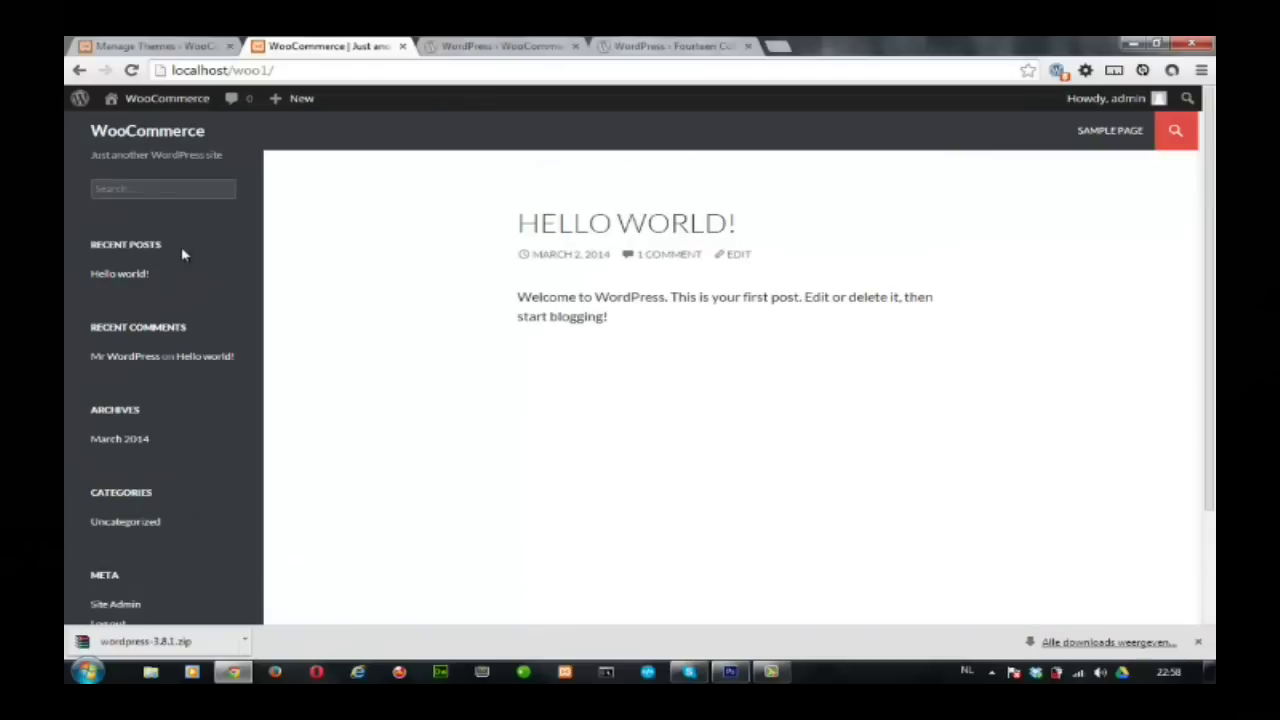
{"action": "scroll", "coordinate": [783, 343], "scroll_direction": "down", "scroll_amount": 2}
{"action": "scroll", "coordinate": [1000, 200], "scroll_direction": "up", "scroll_amount": 2}
{"action": "left_click", "coordinate": [1170, 136]}
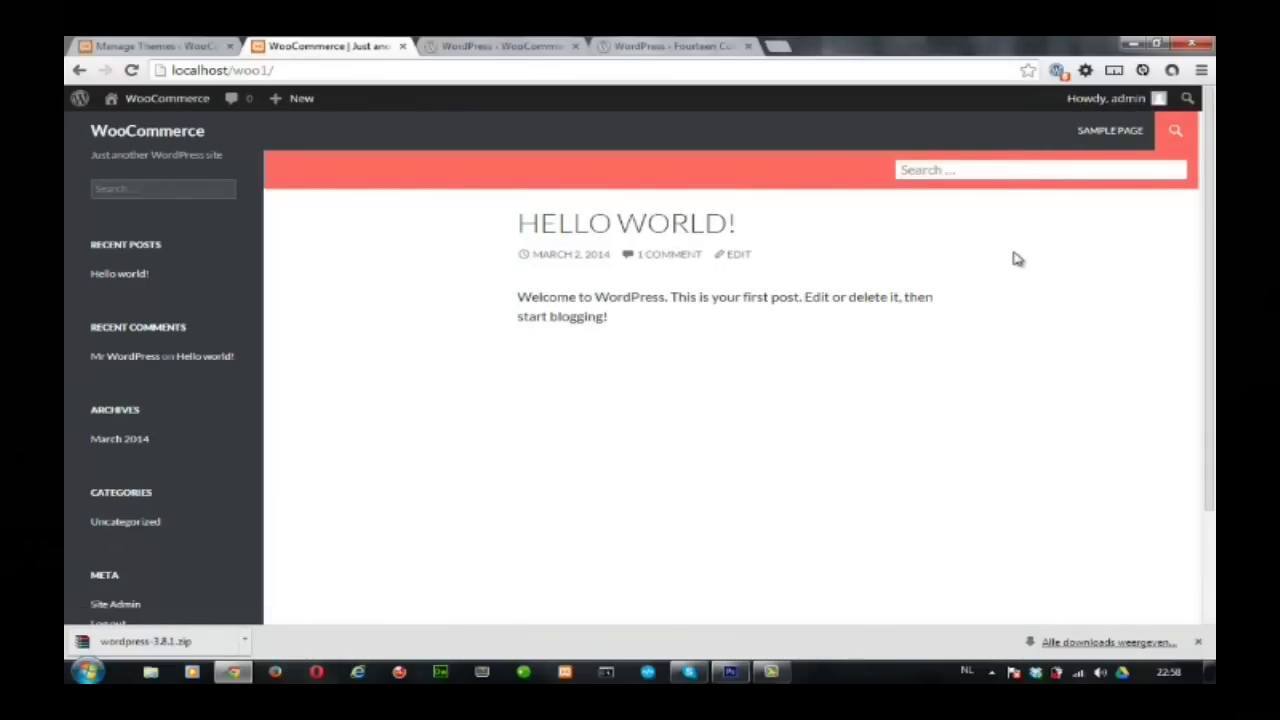
{"action": "scroll", "coordinate": [515, 425], "scroll_direction": "down", "scroll_amount": 2}
{"action": "scroll", "coordinate": [505, 425], "scroll_direction": "up", "scroll_amount": 3}
Go to the WooCommerce page in the WordPress.org Plugin Directory and log in with the prefilled account credentials.
{"action": "left_click", "coordinate": [440, 47]}
{"action": "left_click", "coordinate": [579, 276]}
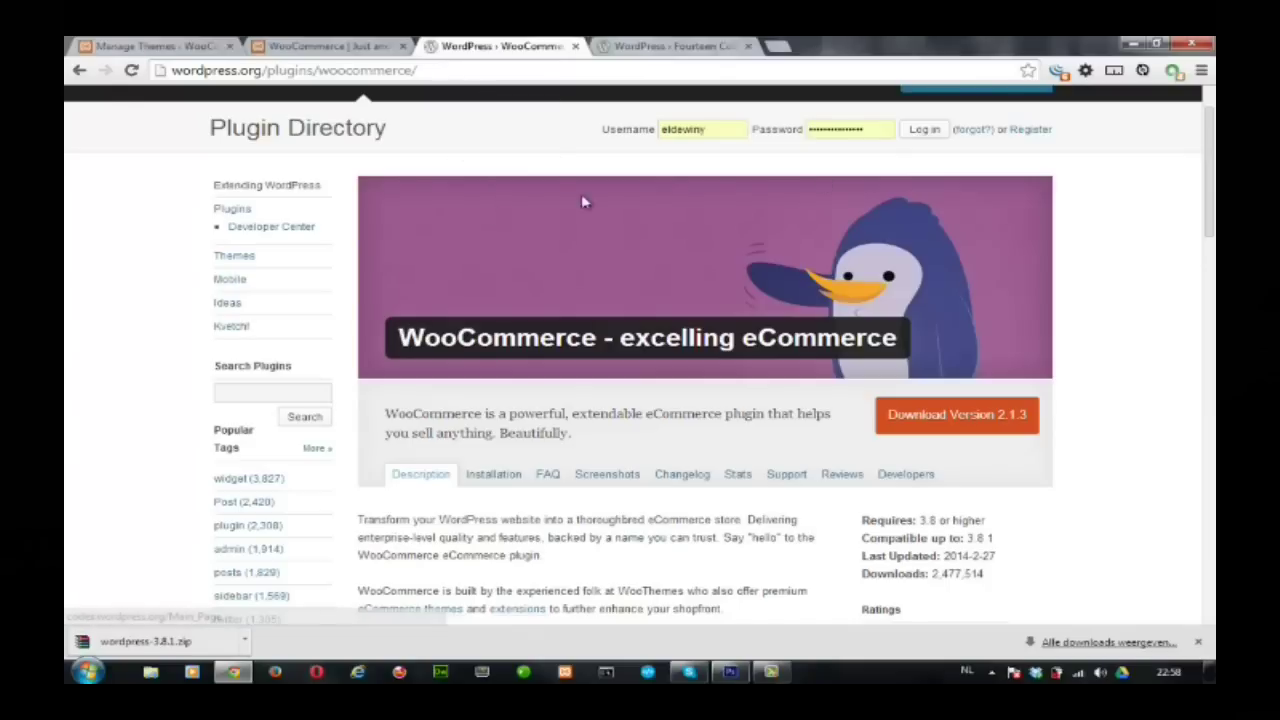
{"action": "left_click", "coordinate": [924, 129]}
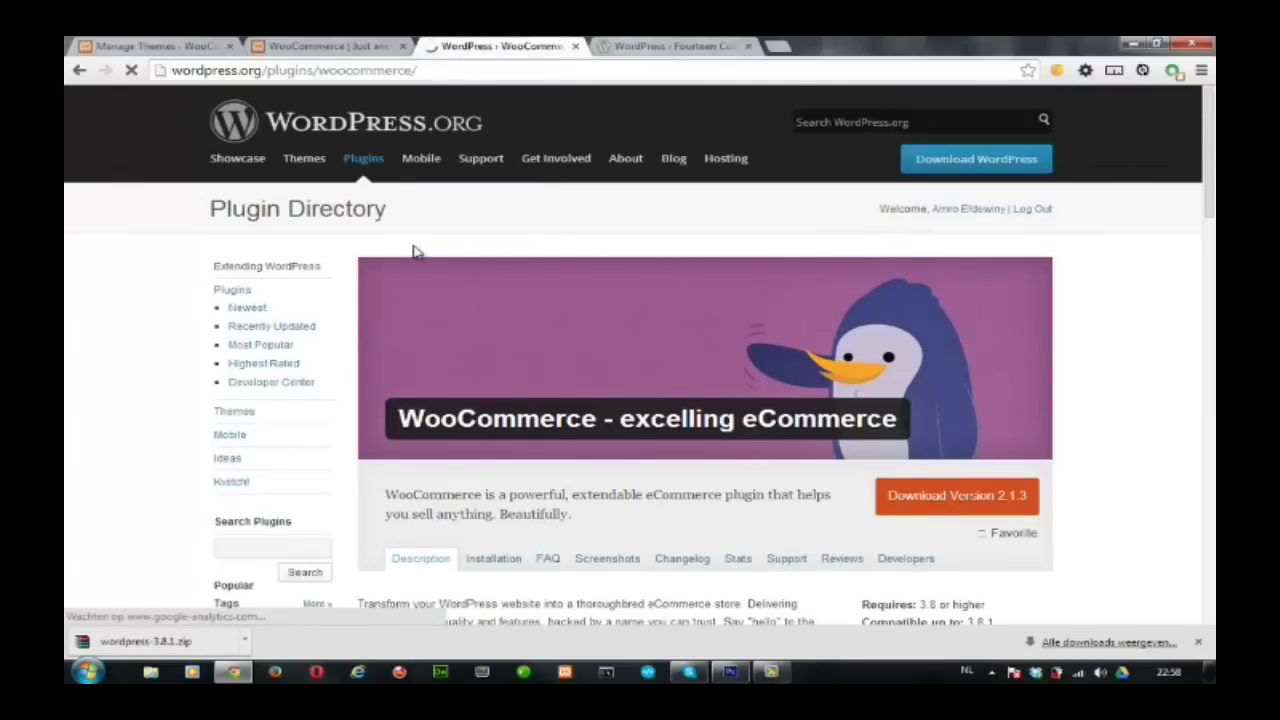
Examine the WooCommerce plugin's description, compatibility information, installation instructions and screenshots on WordPress.org.
{"action": "scroll", "coordinate": [416, 251], "scroll_direction": "down", "scroll_amount": 4}
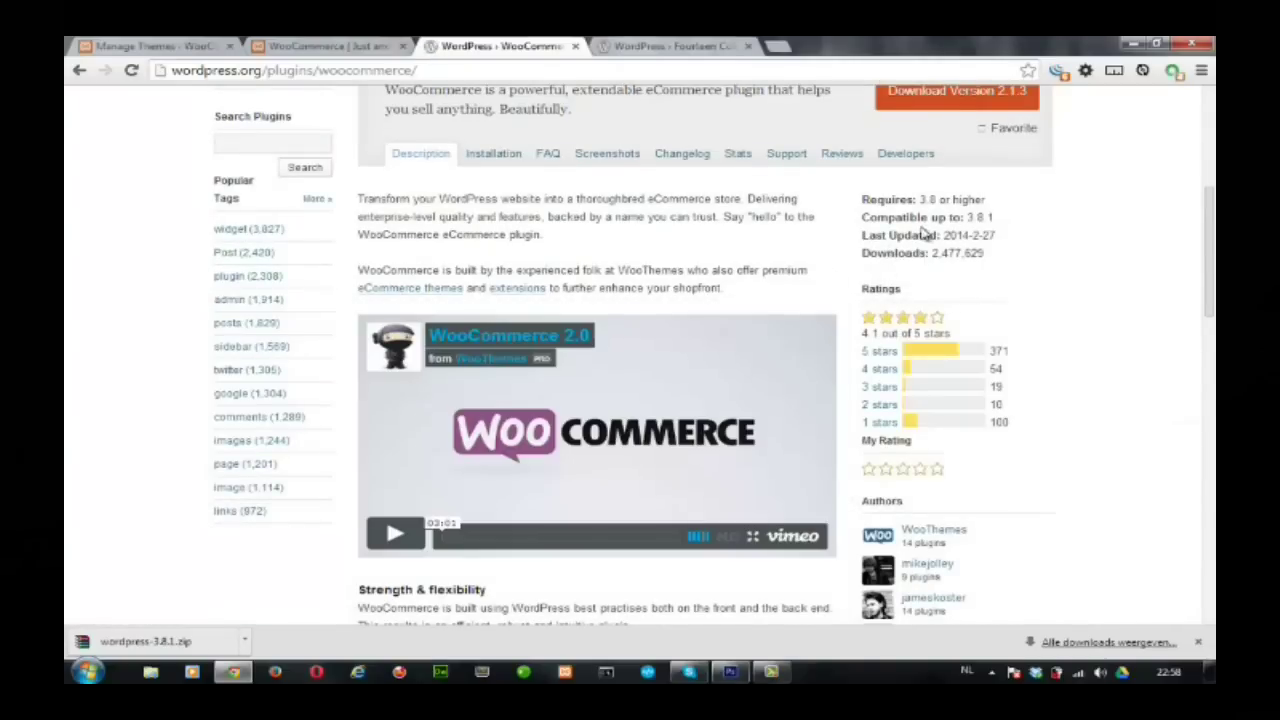
{"action": "scroll", "coordinate": [831, 297], "scroll_direction": "down", "scroll_amount": 6}
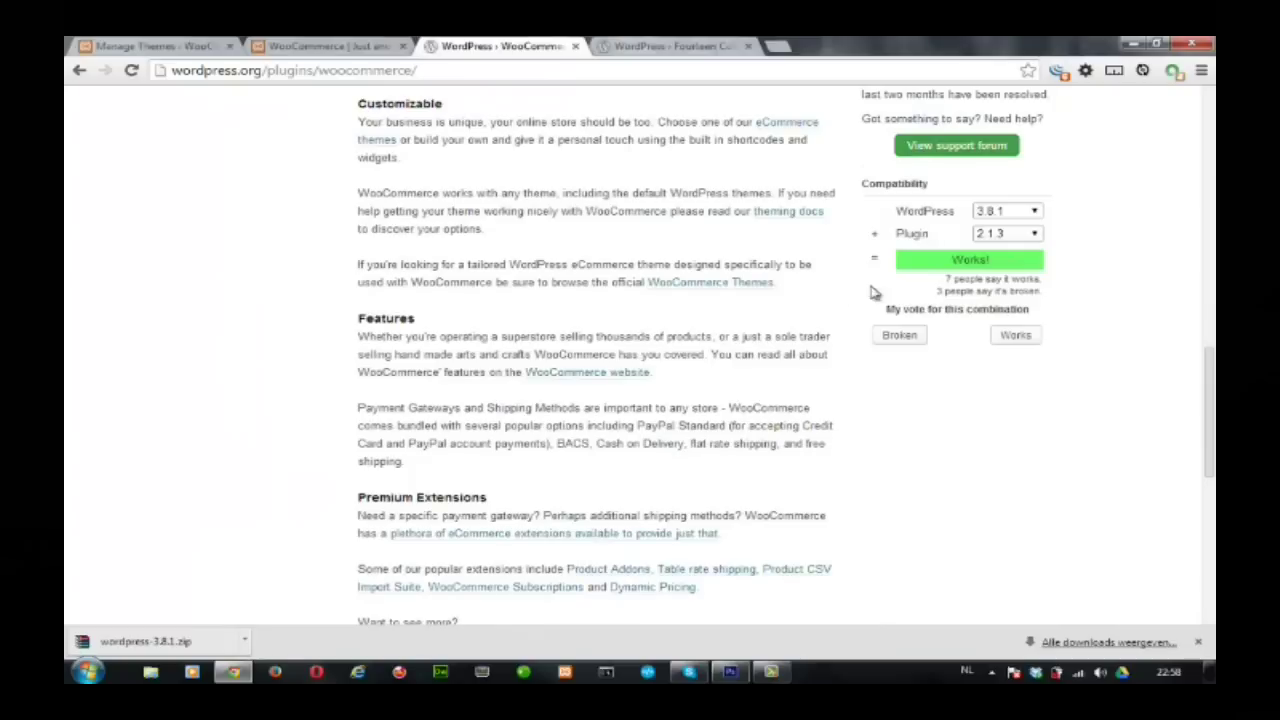
{"action": "scroll", "coordinate": [418, 288], "scroll_direction": "up", "scroll_amount": 4}
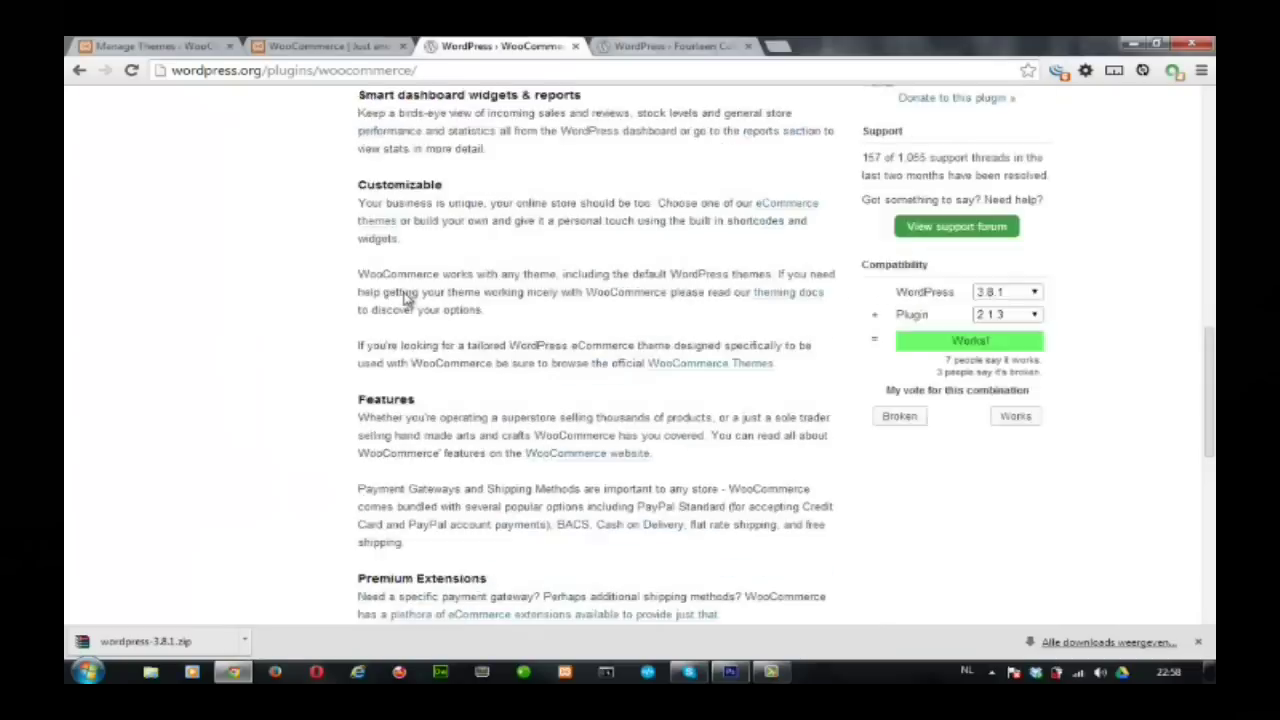
{"action": "scroll", "coordinate": [615, 275], "scroll_direction": "up", "scroll_amount": 1}
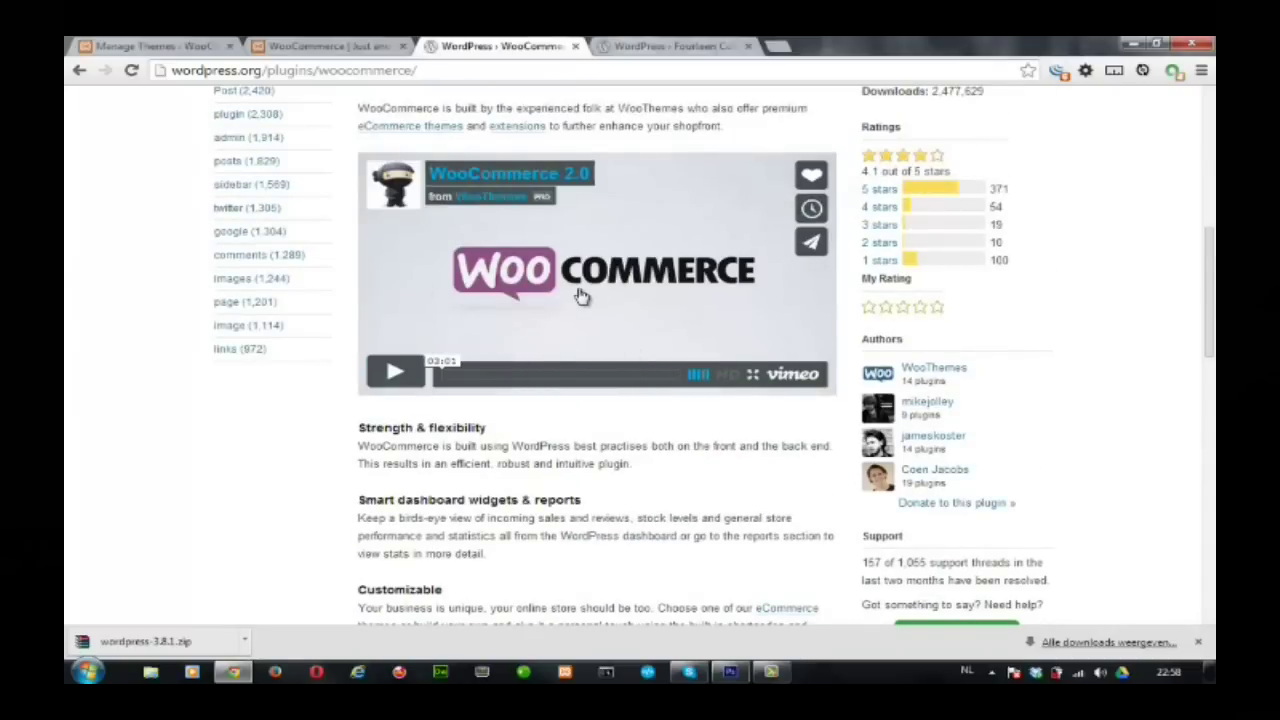
{"action": "scroll", "coordinate": [575, 285], "scroll_direction": "up", "scroll_amount": 2}
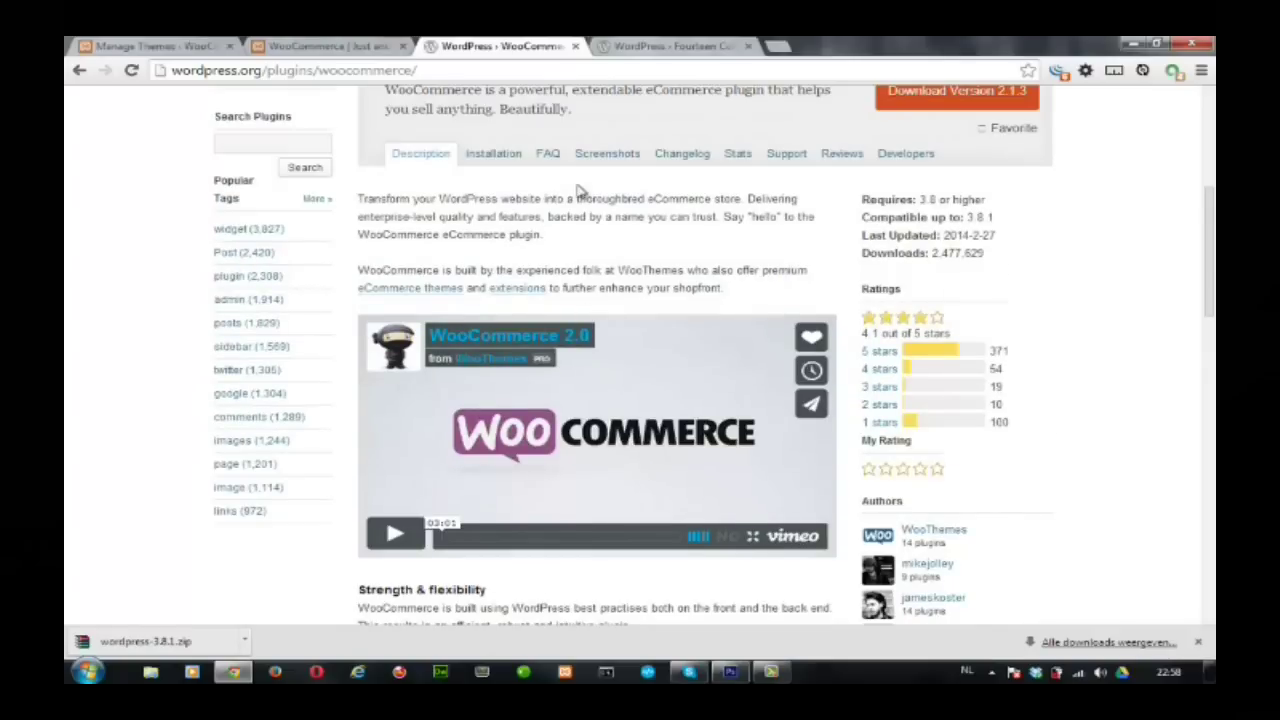
{"action": "left_click", "coordinate": [495, 160]}
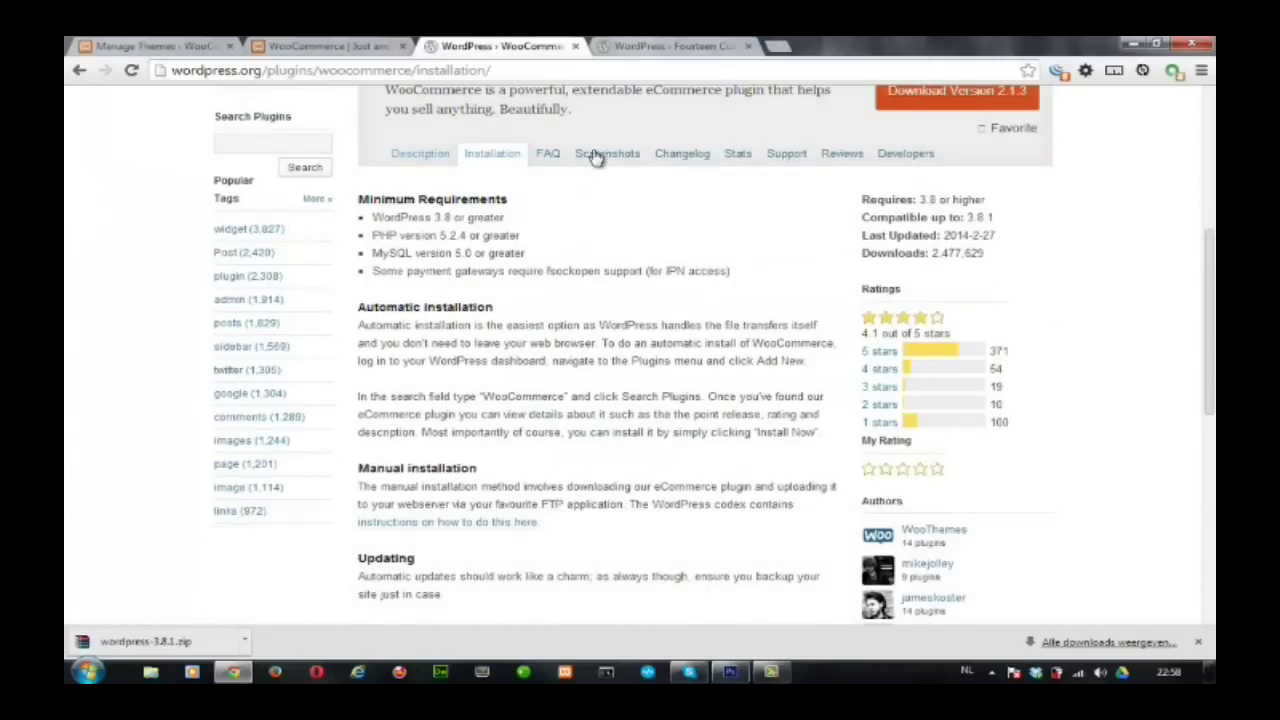
{"action": "left_click", "coordinate": [601, 158]}
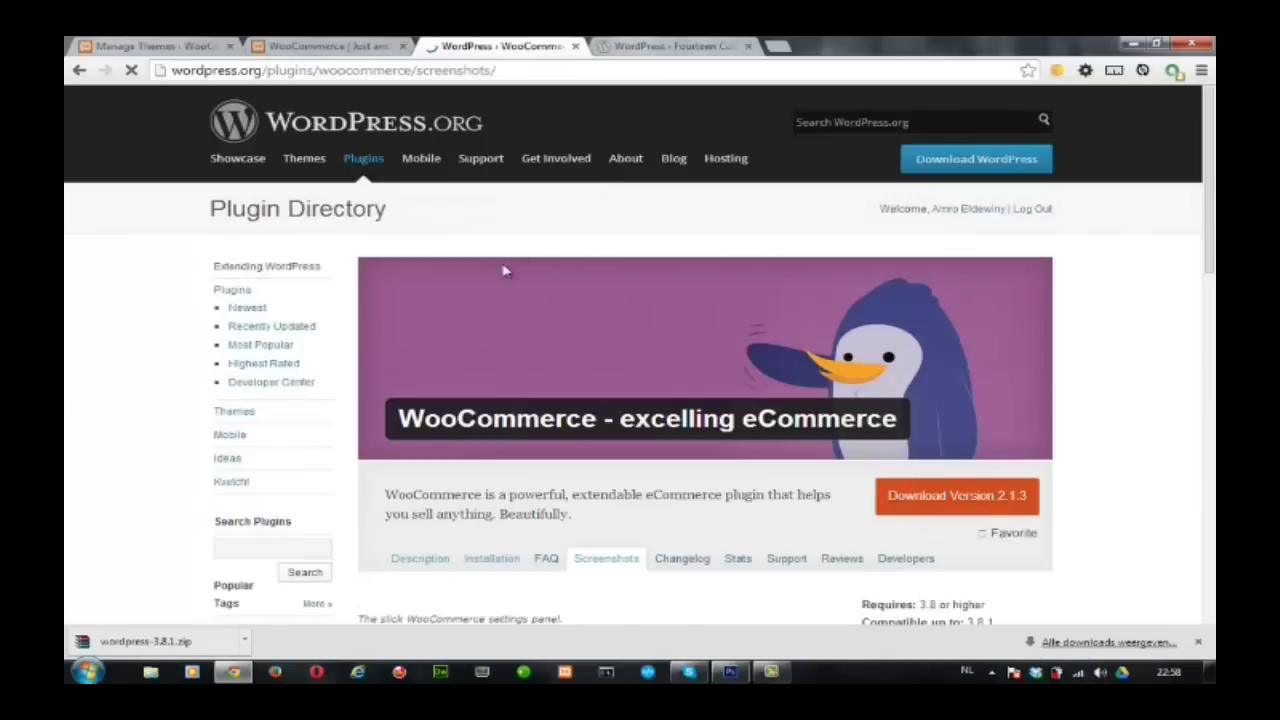
{"action": "scroll", "coordinate": [455, 355], "scroll_direction": "down", "scroll_amount": 15}
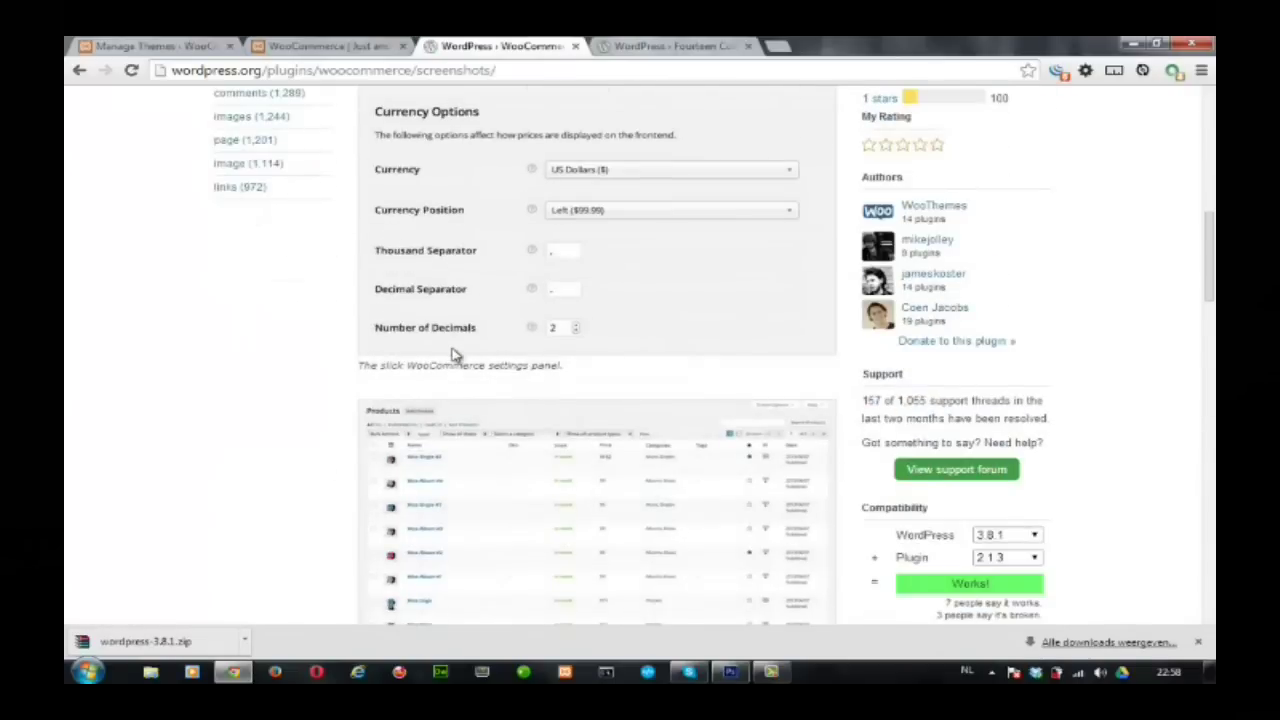
{"action": "scroll", "coordinate": [455, 355], "scroll_direction": "up", "scroll_amount": 20}
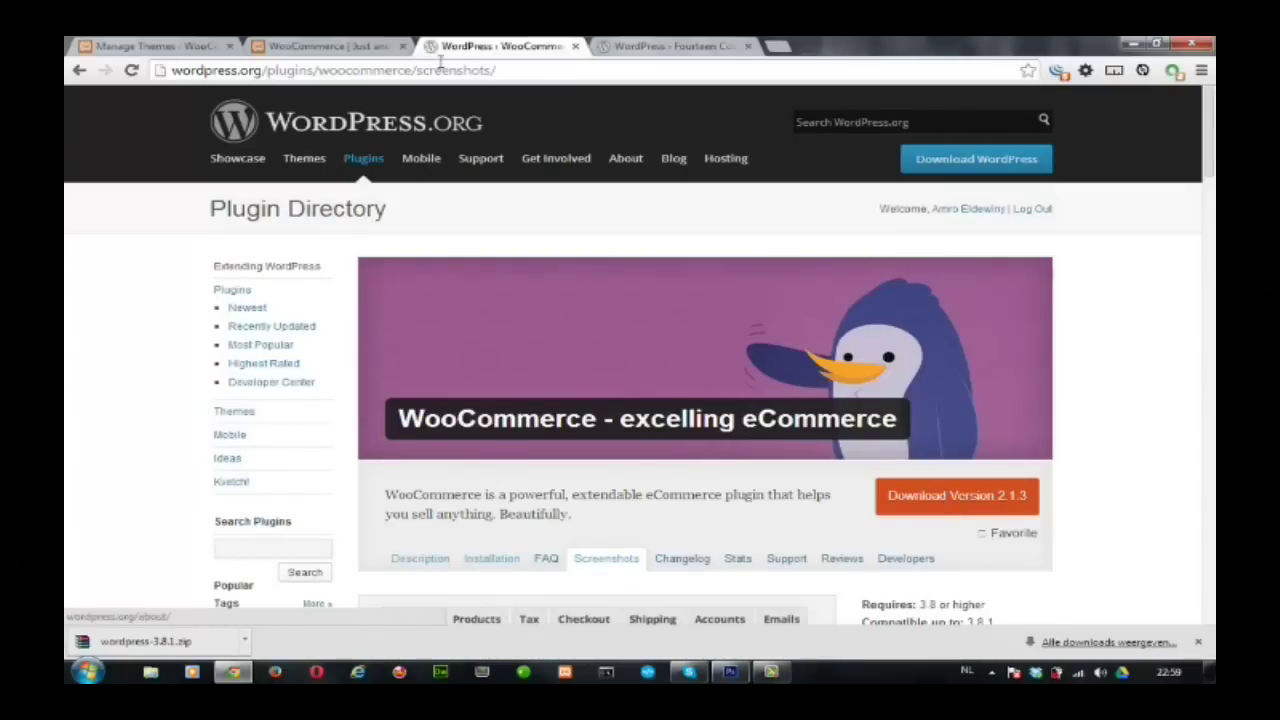
Copy the name WooCommerce from the plugin page banner and search for it in the local site's plugin installer.
{"action": "left_click_drag", "start_coordinate": [398, 420], "coordinate": [598, 420]}
{"action": "key", "text": "ctrl+c"}
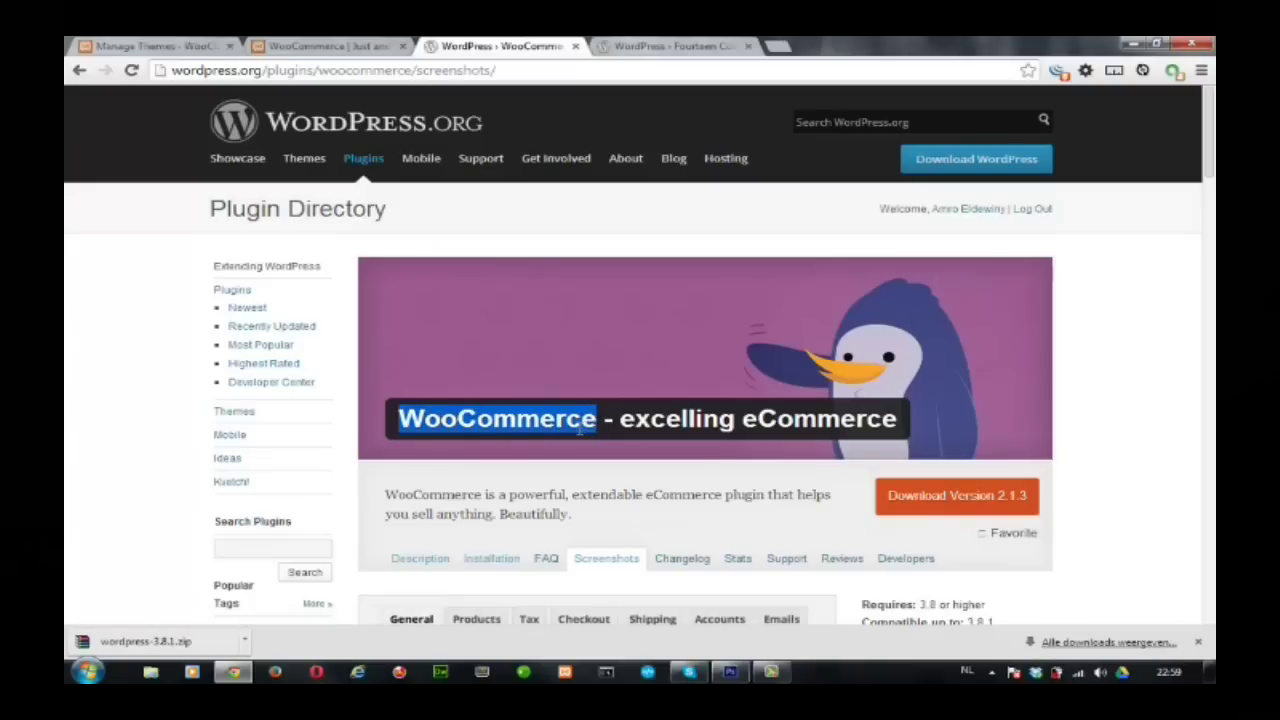
{"action": "left_click", "coordinate": [300, 46]}
{"action": "left_click", "coordinate": [175, 47]}
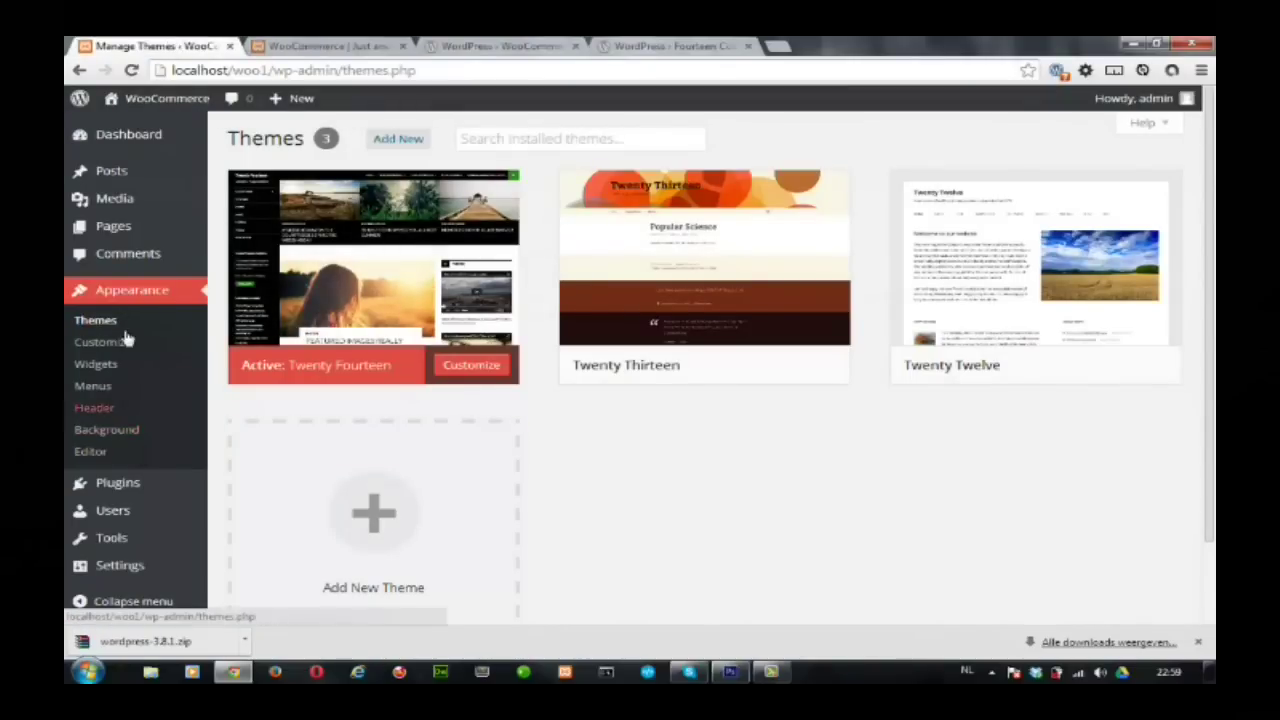
{"action": "scroll", "coordinate": [137, 472], "scroll_direction": "down", "scroll_amount": 1}
{"action": "mouse_move", "coordinate": [143, 488]}
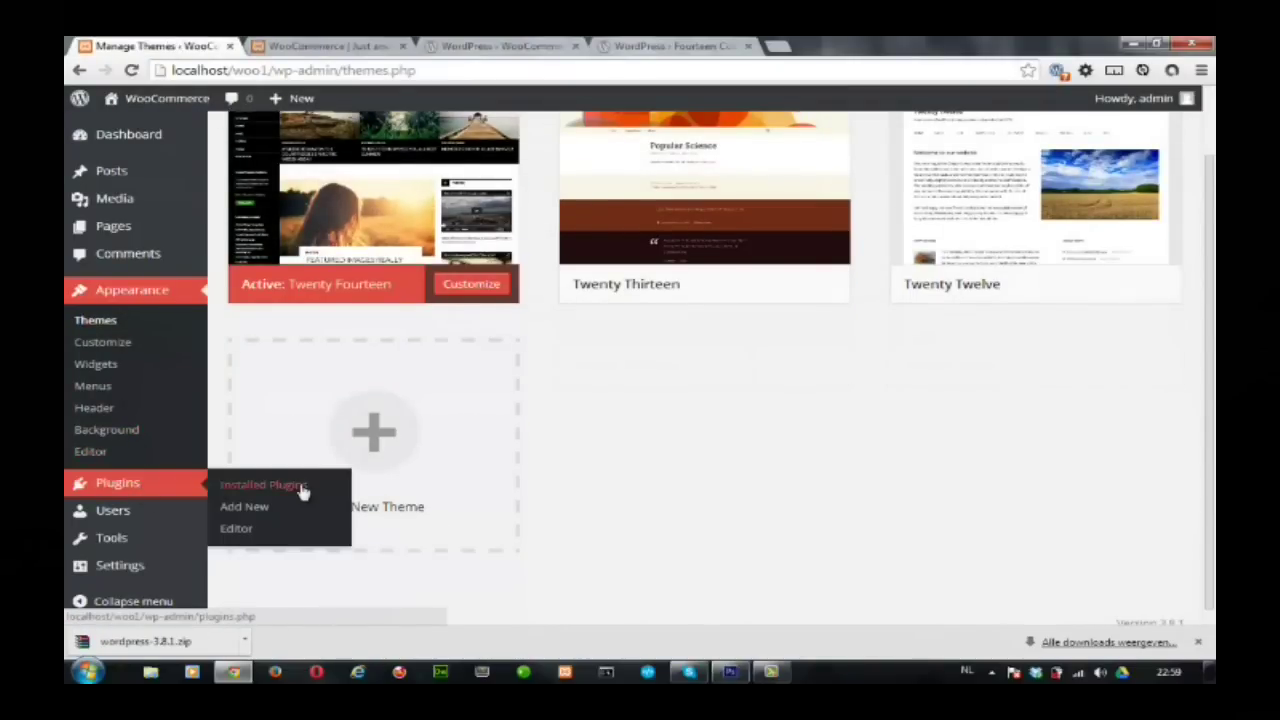
{"action": "left_click", "coordinate": [243, 508]}
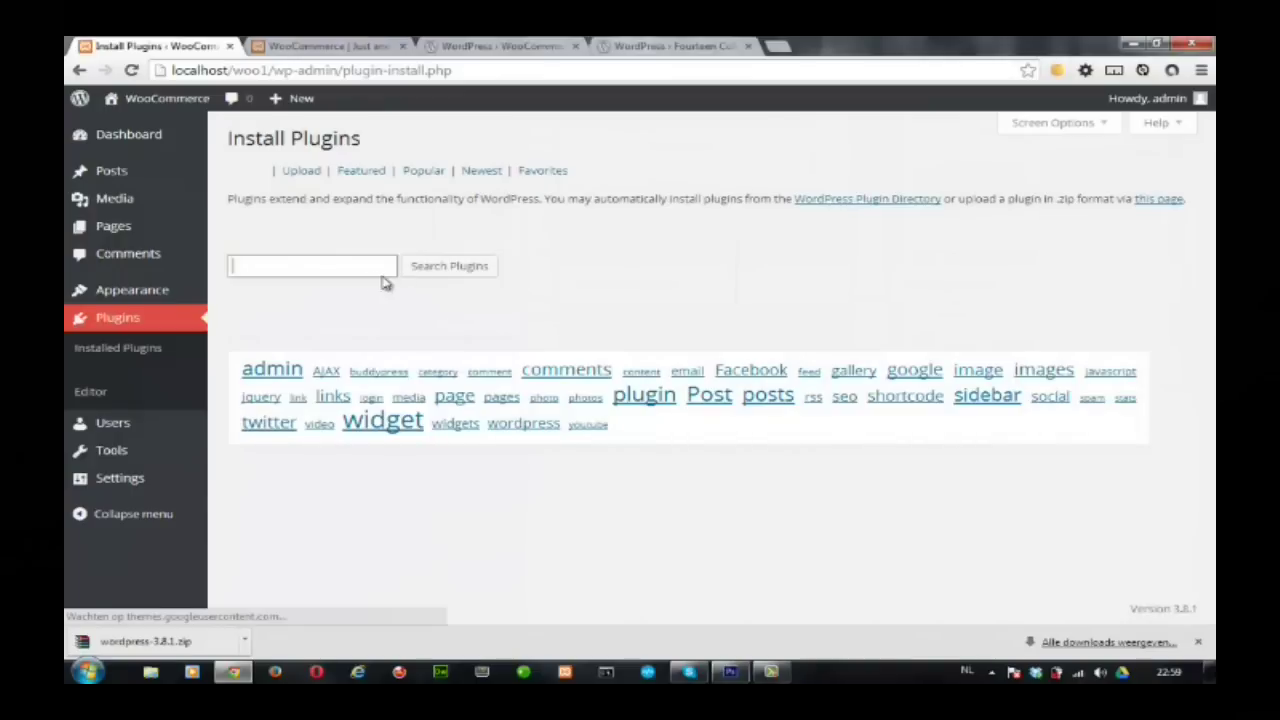
{"action": "right_click", "coordinate": [313, 269]}
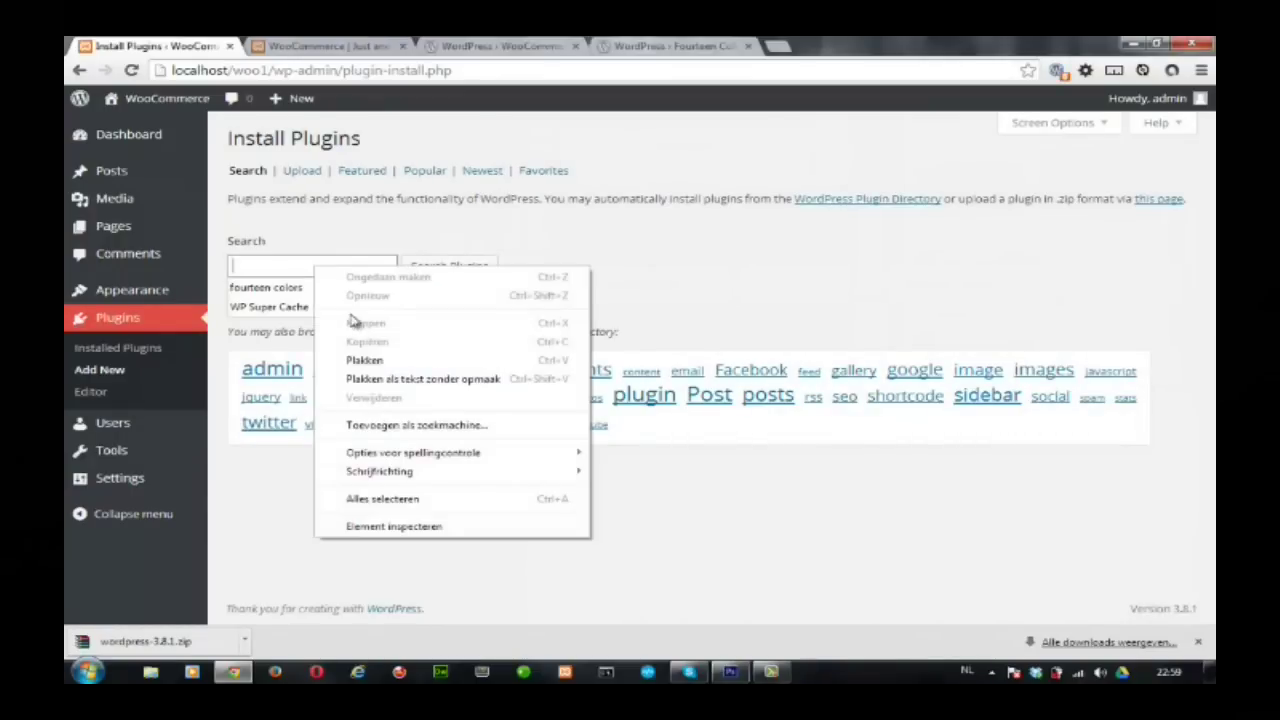
{"action": "left_click", "coordinate": [370, 364]}
{"action": "left_click", "coordinate": [452, 270]}
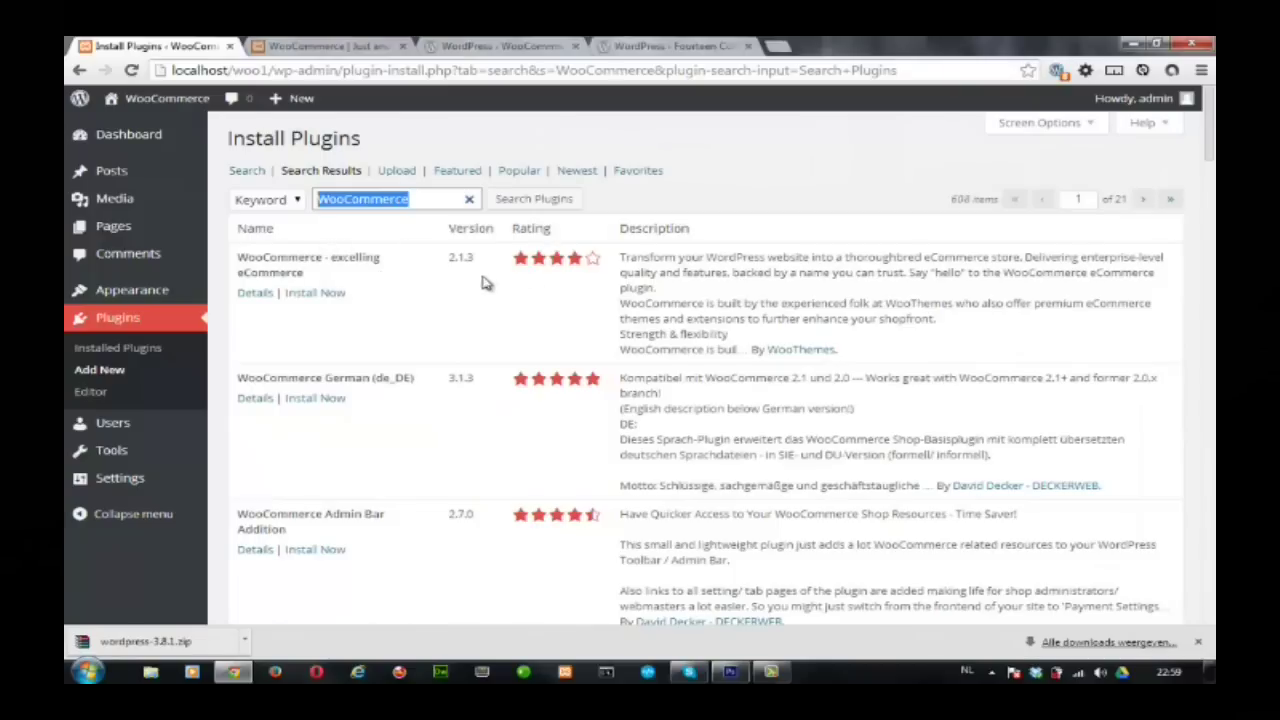
Open the details of the WooCommerce - excelling eCommerce plugin and look through its description and screenshots.
{"action": "left_click", "coordinate": [262, 296]}
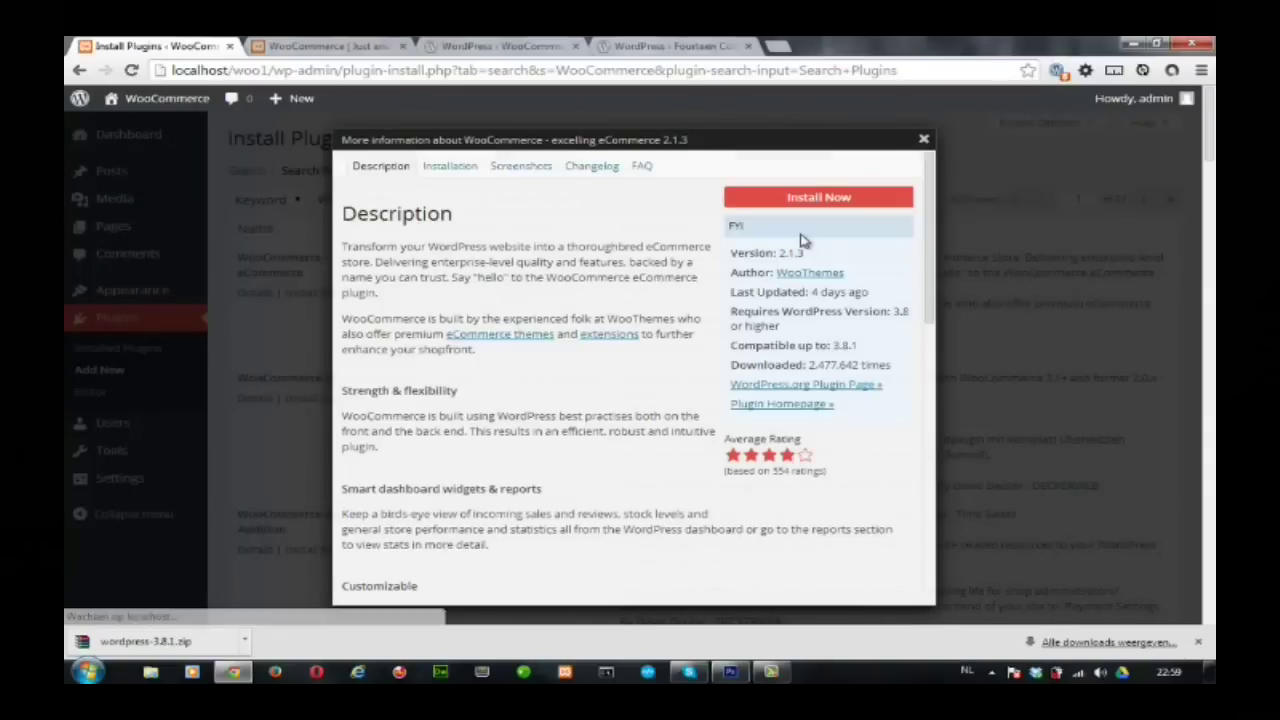
{"action": "double_click", "coordinate": [811, 364]}
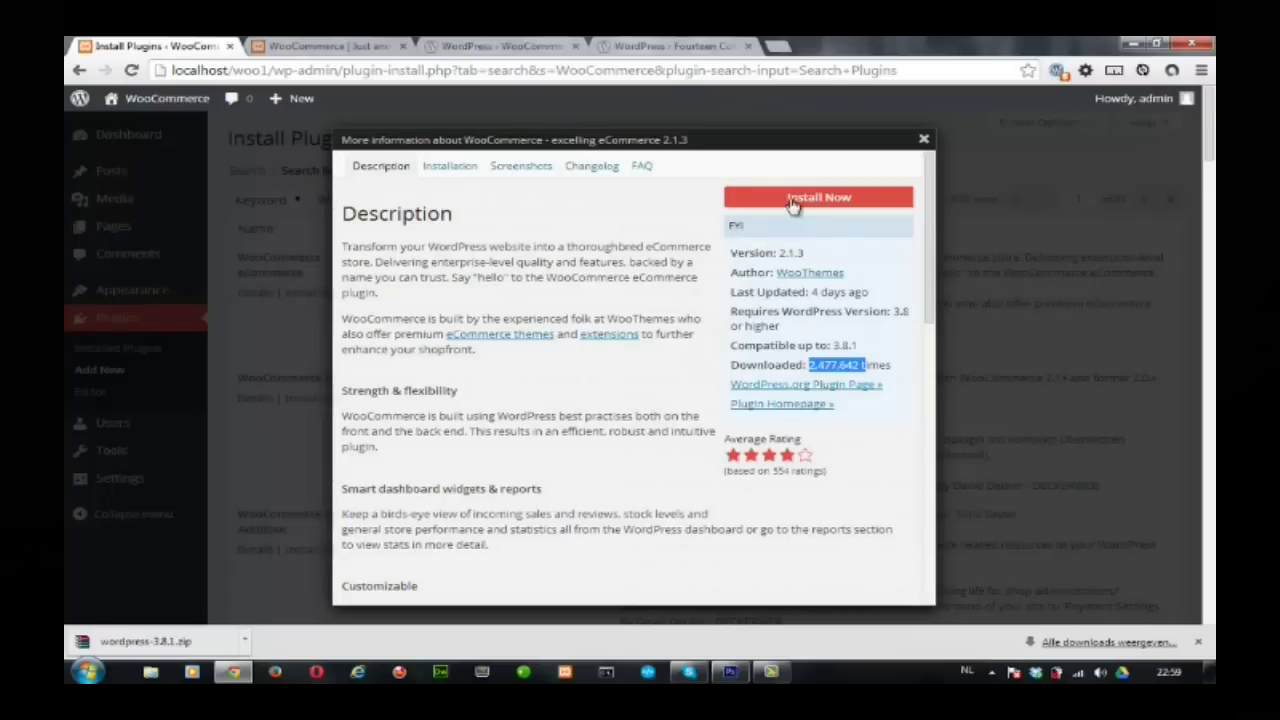
{"action": "left_click", "coordinate": [522, 168]}
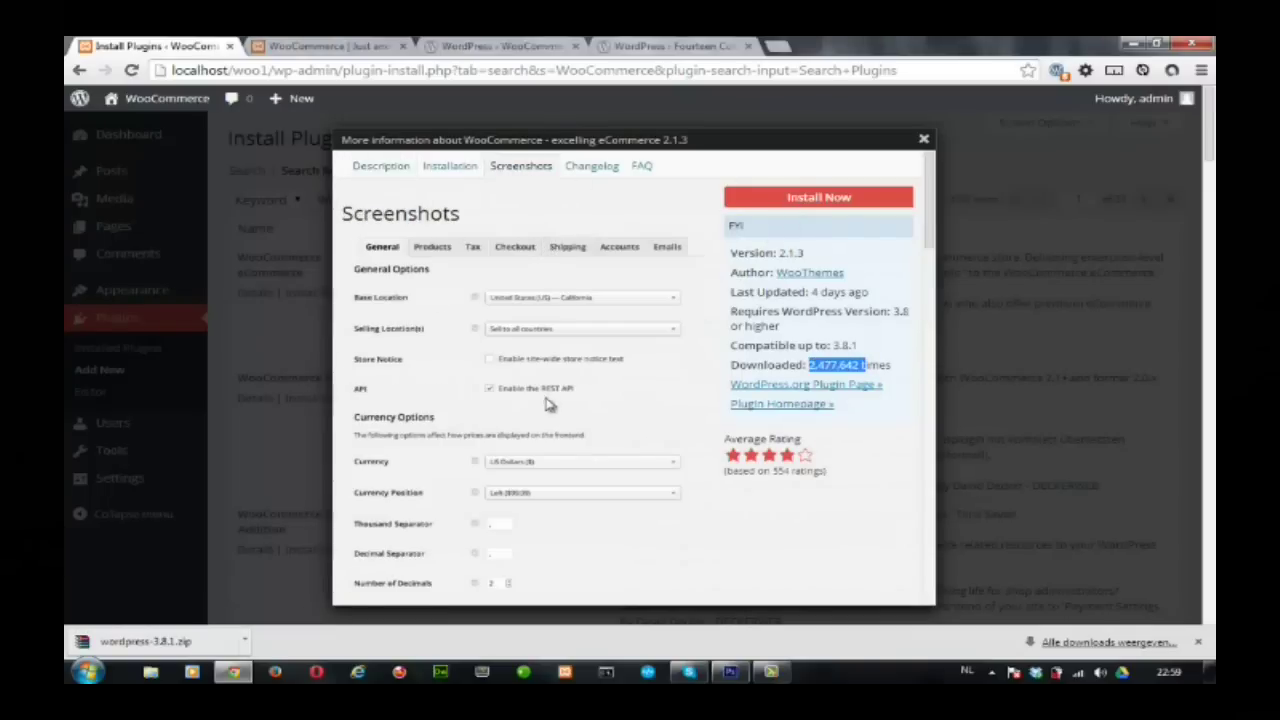
{"action": "scroll", "coordinate": [600, 370], "scroll_direction": "down", "scroll_amount": 1}
{"action": "scroll", "coordinate": [726, 270], "scroll_direction": "down", "scroll_amount": 2}
{"action": "scroll", "coordinate": [734, 257], "scroll_direction": "up", "scroll_amount": 4}
Install and activate WooCommerce - excelling eCommerce 2.1.3, and look over the plugin list and the new WooCommerce and Products menu entries.
{"action": "left_click", "coordinate": [823, 196]}
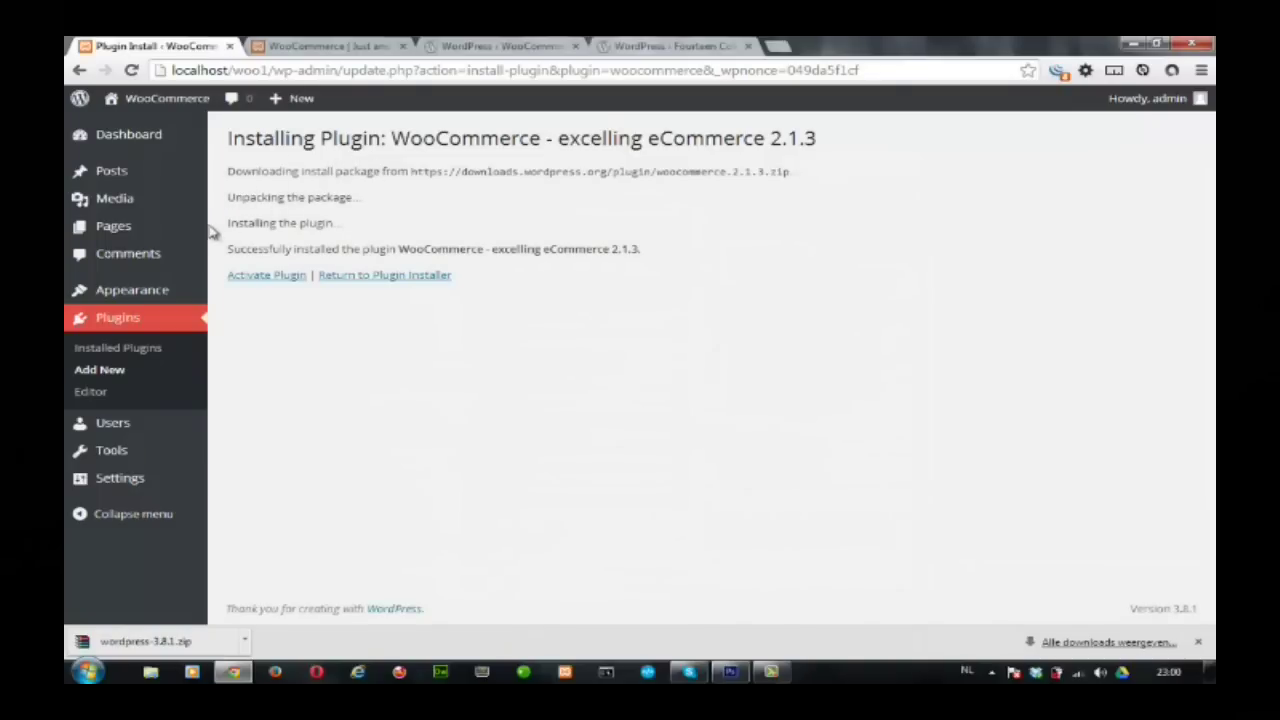
{"action": "left_click", "coordinate": [268, 277]}
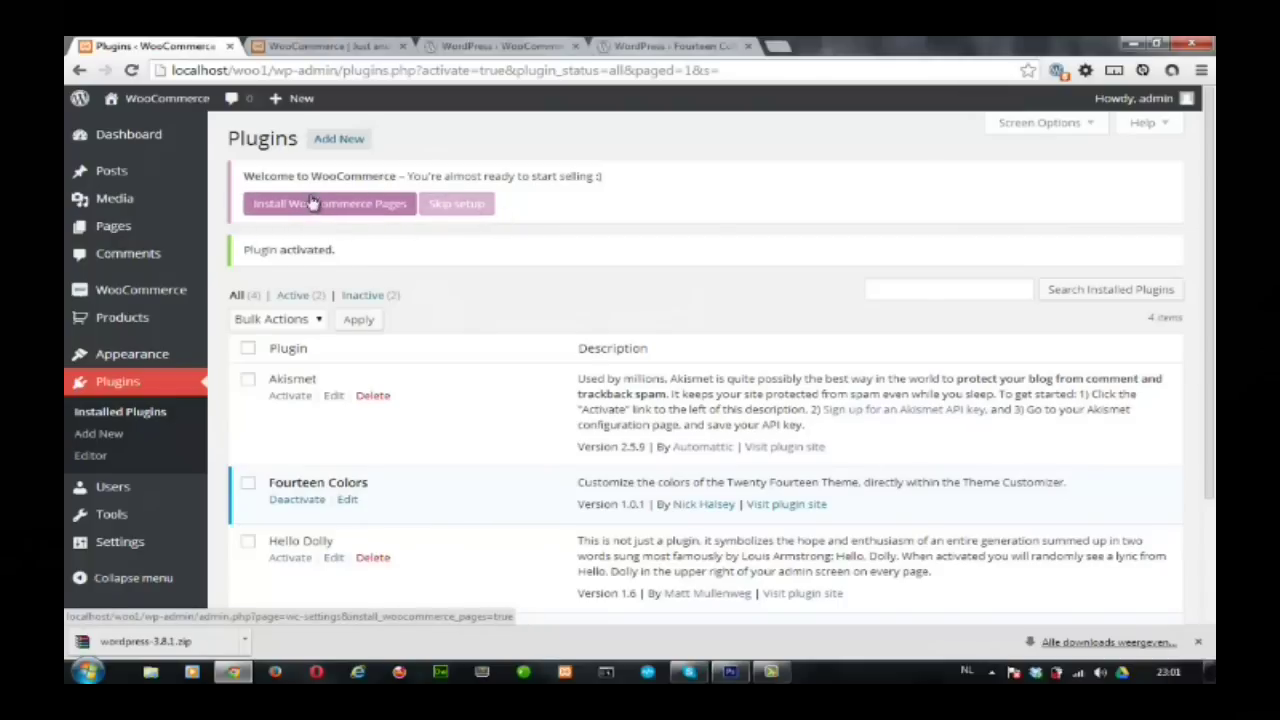
{"action": "scroll", "coordinate": [185, 262], "scroll_direction": "down", "scroll_amount": 1}
{"action": "scroll", "coordinate": [250, 340], "scroll_direction": "down", "scroll_amount": 1}
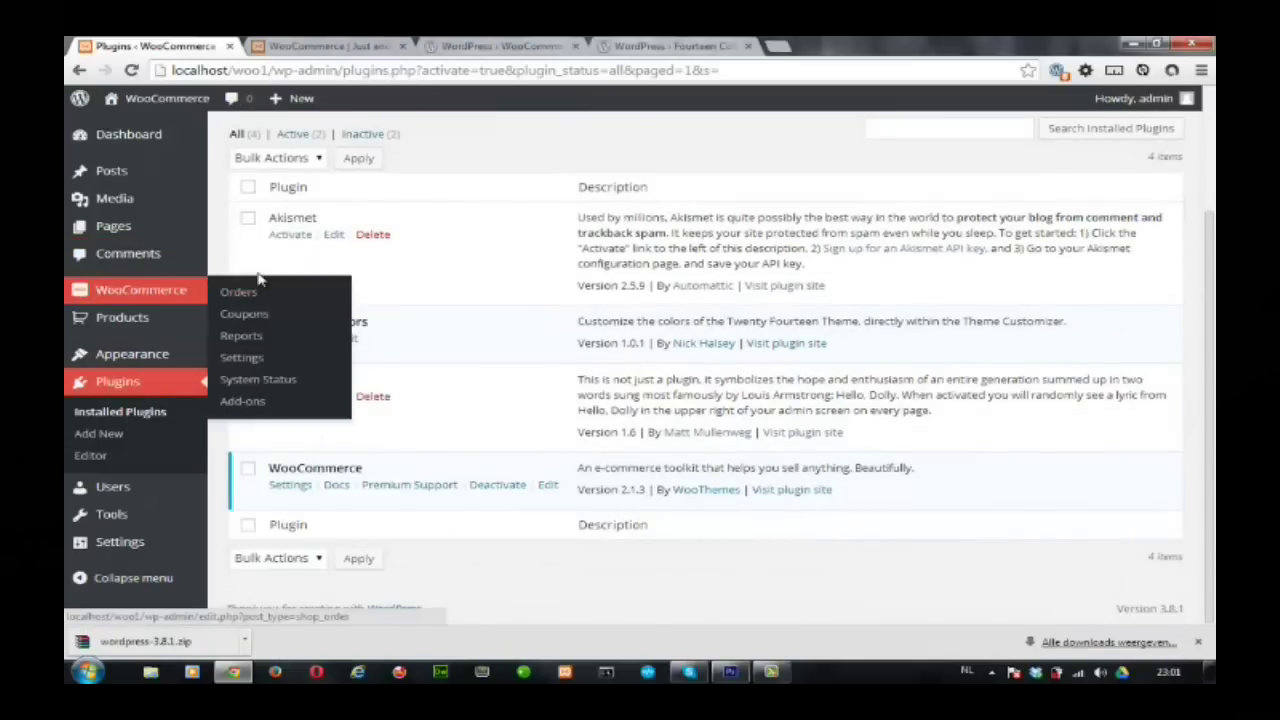
{"action": "scroll", "coordinate": [200, 320], "scroll_direction": "up", "scroll_amount": 2}
{"action": "mouse_move", "coordinate": [165, 358]}
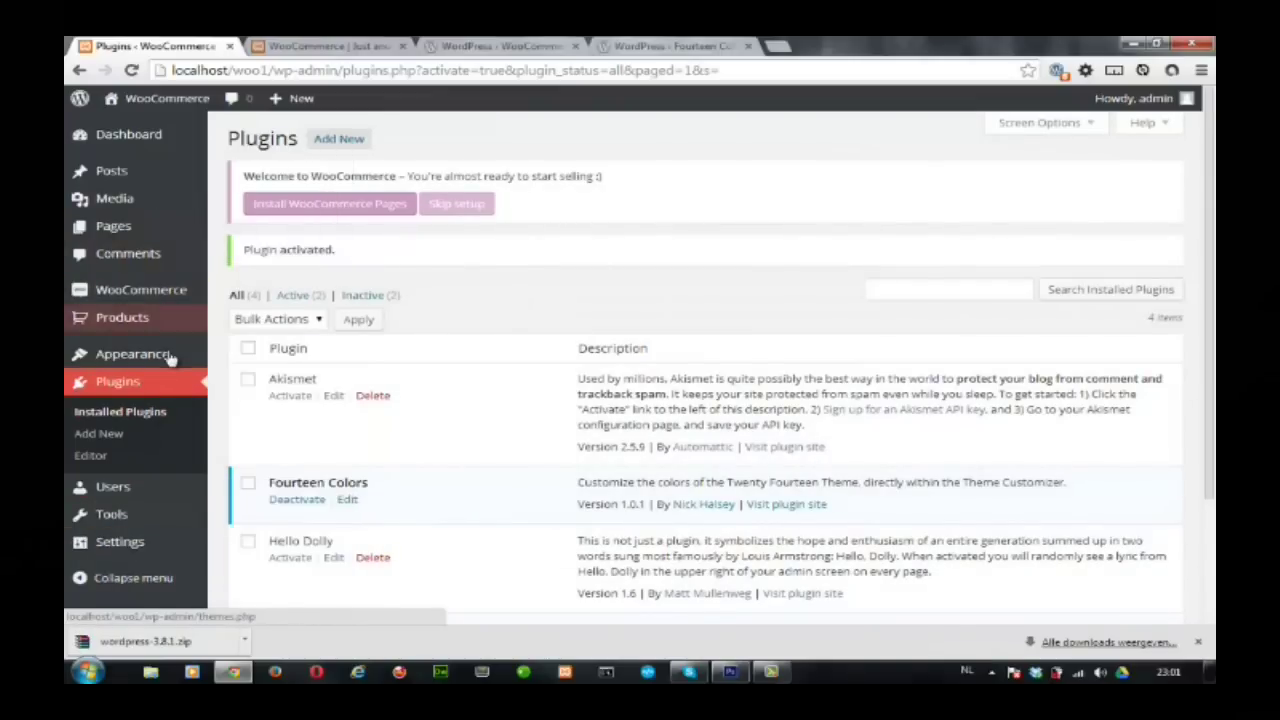
{"action": "mouse_move", "coordinate": [170, 305]}
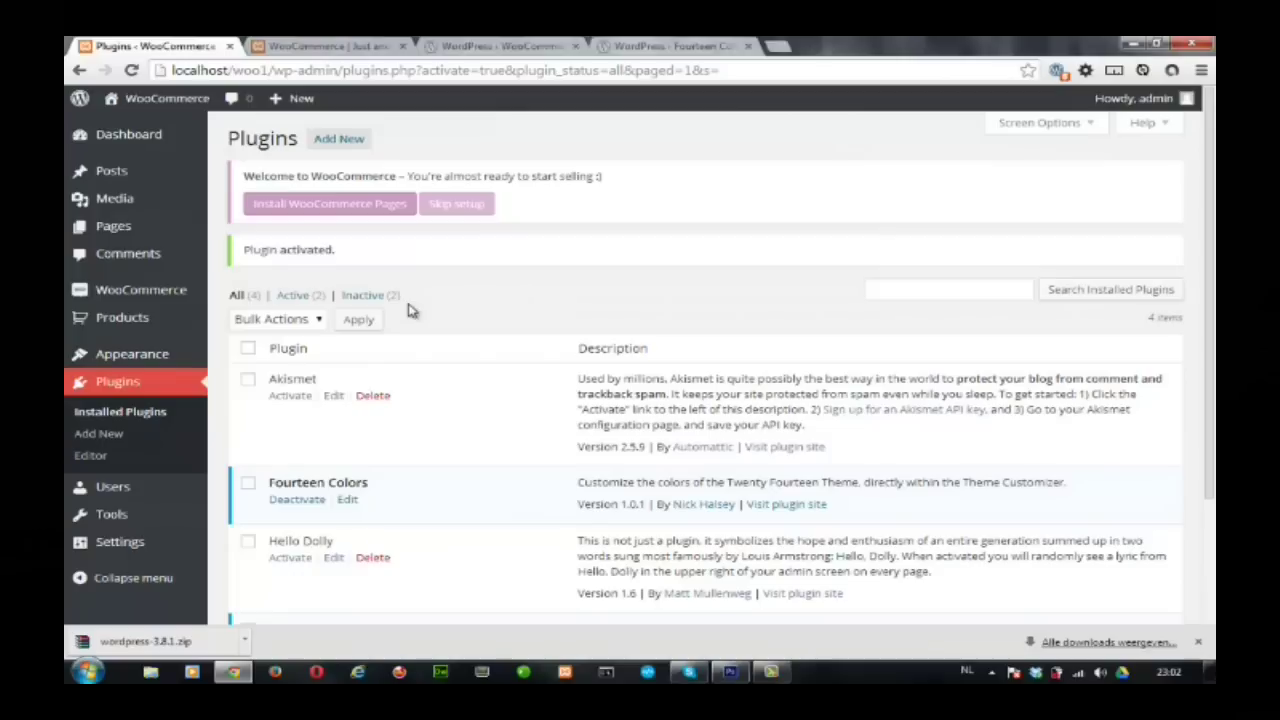
Check the site's existing pages, install the WooCommerce pages and look through the release information on the welcome page.
{"action": "left_click", "coordinate": [316, 205]}
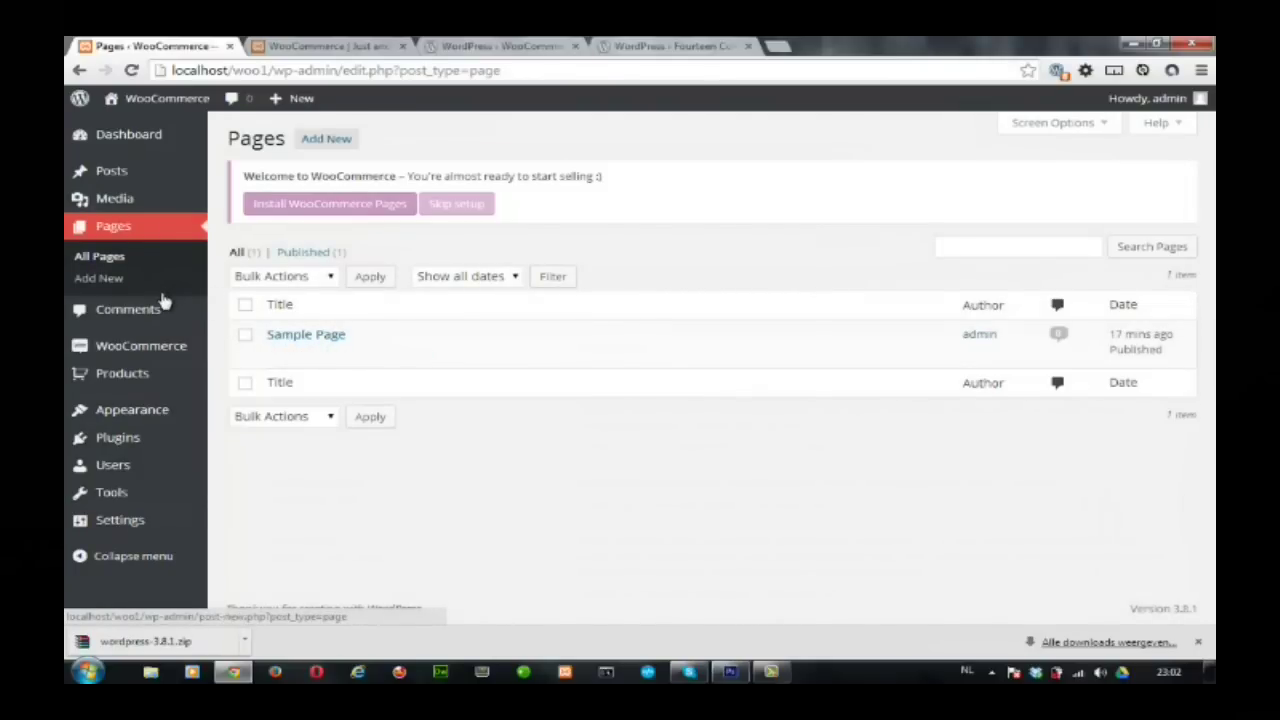
{"action": "left_click", "coordinate": [340, 209]}
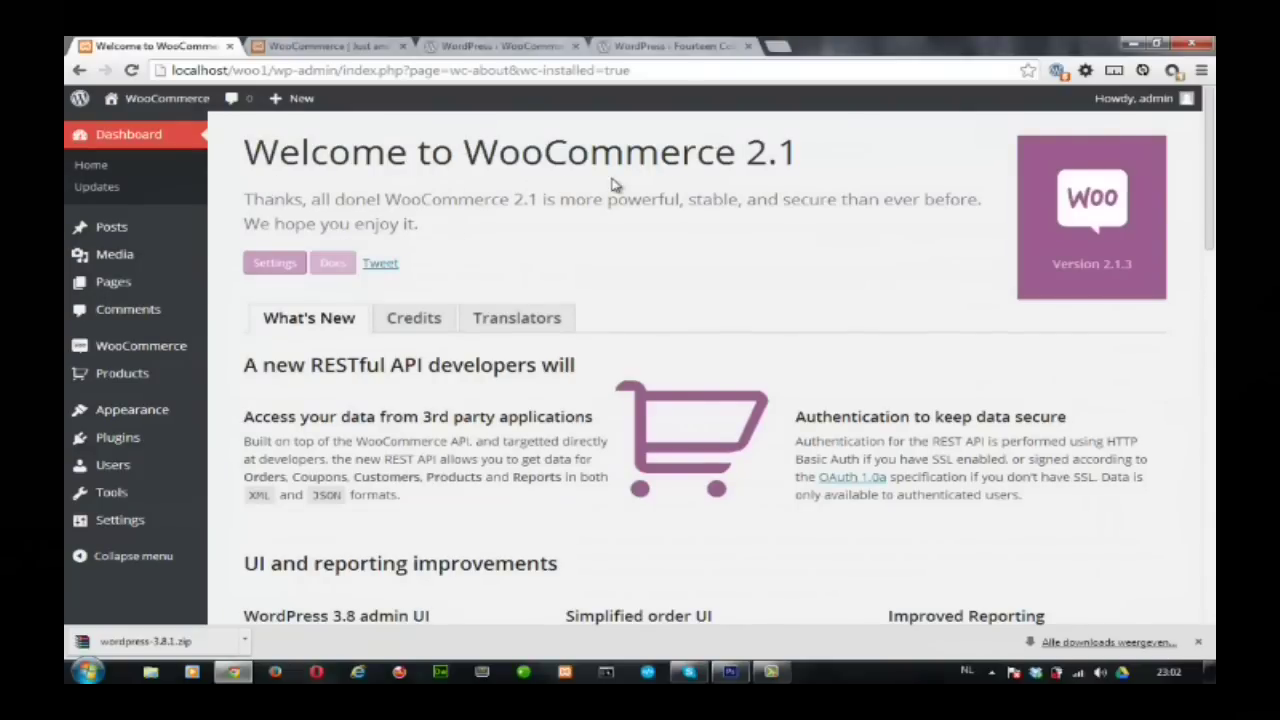
{"action": "scroll", "coordinate": [548, 205], "scroll_direction": "down", "scroll_amount": 3}
{"action": "scroll", "coordinate": [548, 210], "scroll_direction": "up", "scroll_amount": 3}
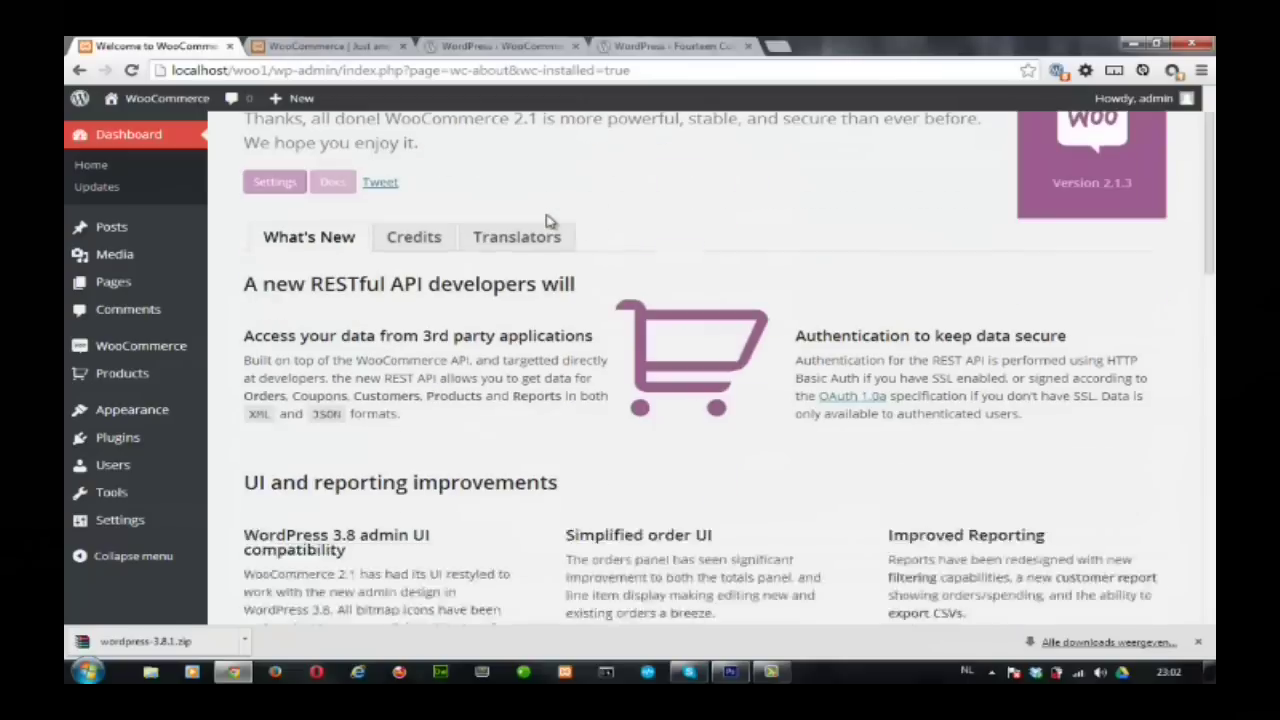
{"action": "scroll", "coordinate": [620, 230], "scroll_direction": "down", "scroll_amount": 1}
{"action": "scroll", "coordinate": [578, 232], "scroll_direction": "down", "scroll_amount": 10}
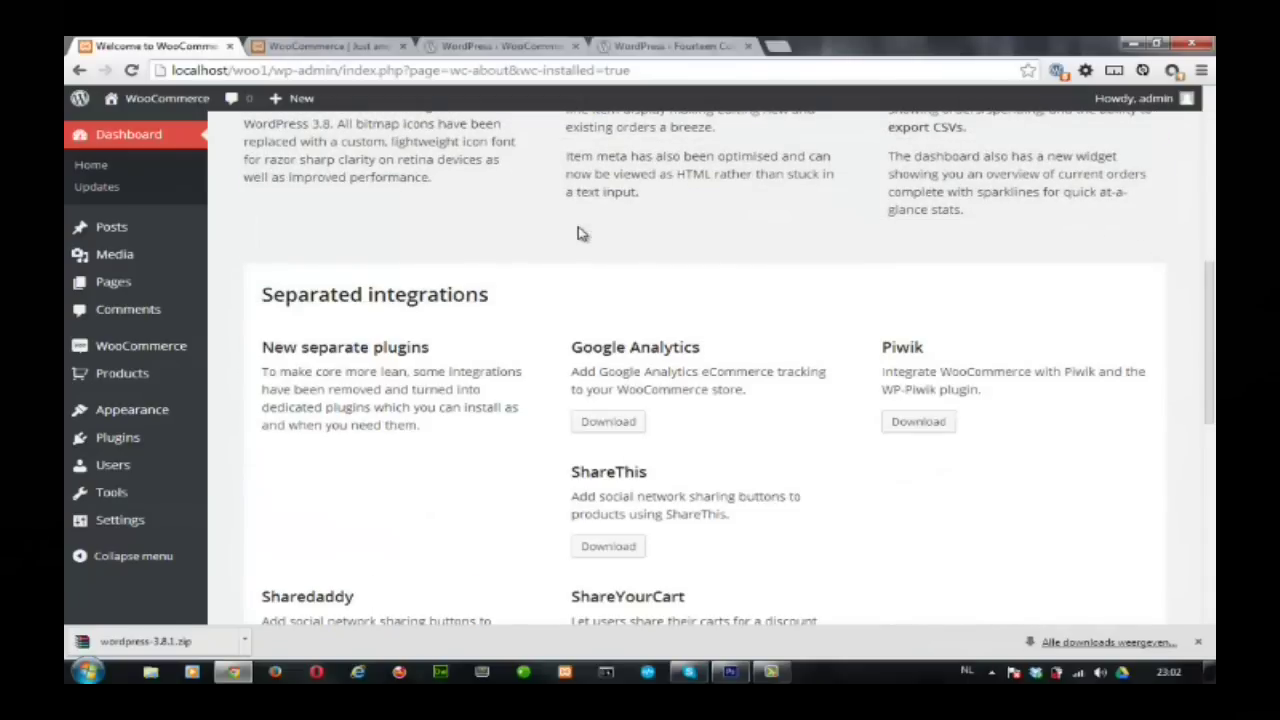
{"action": "scroll", "coordinate": [535, 235], "scroll_direction": "up", "scroll_amount": 15}
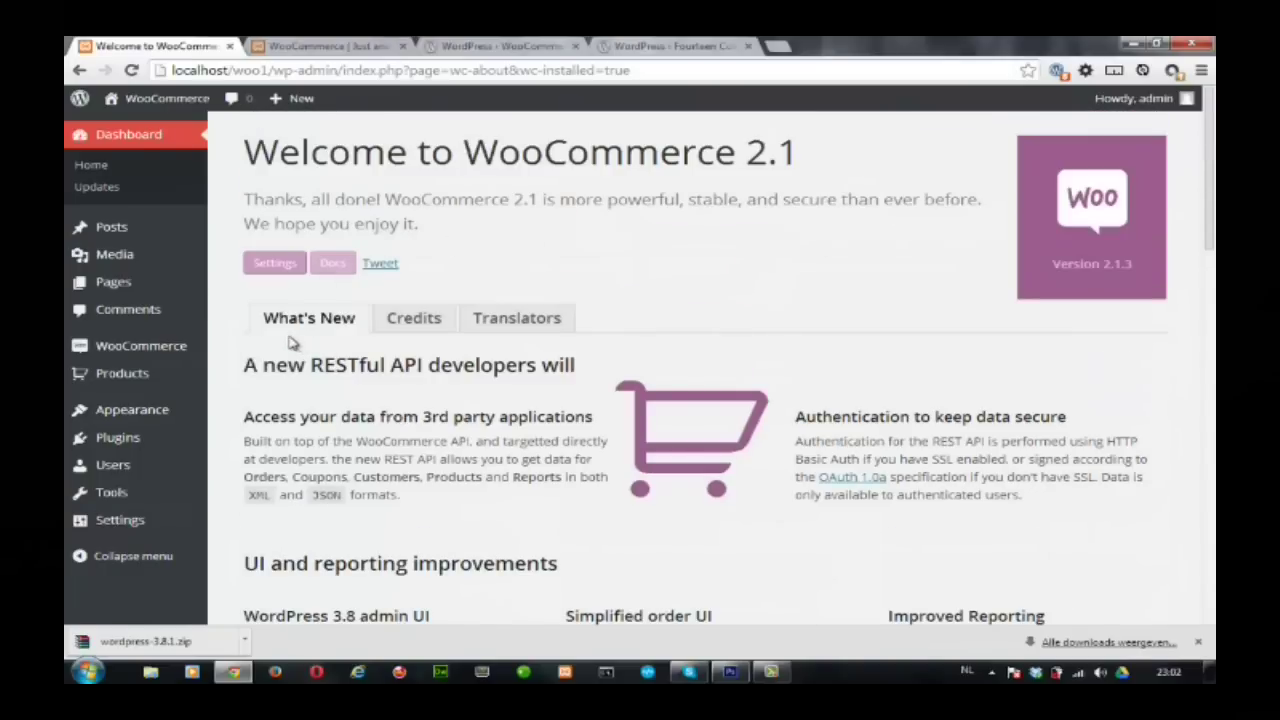
Look through the rest of the What's New notes and the Translators list on the WooCommerce 2.1 welcome page.
{"action": "scroll", "coordinate": [440, 426], "scroll_direction": "down", "scroll_amount": 10}
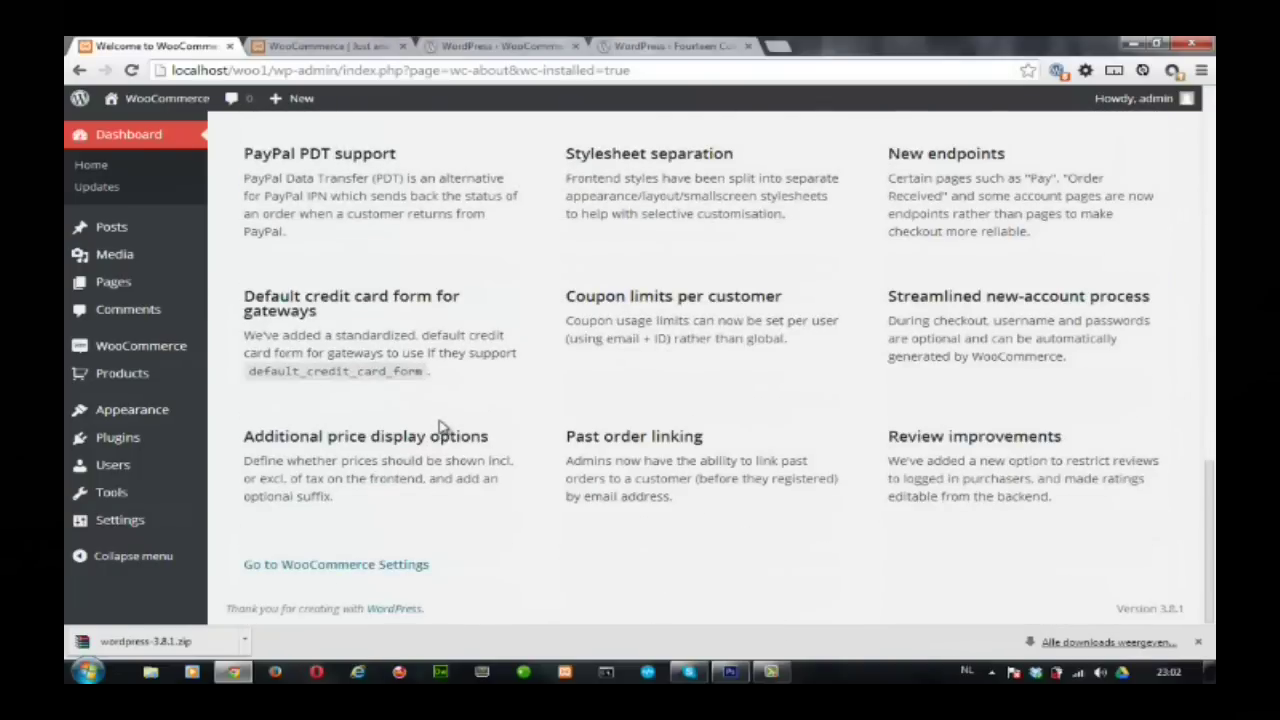
{"action": "scroll", "coordinate": [440, 426], "scroll_direction": "up", "scroll_amount": 15}
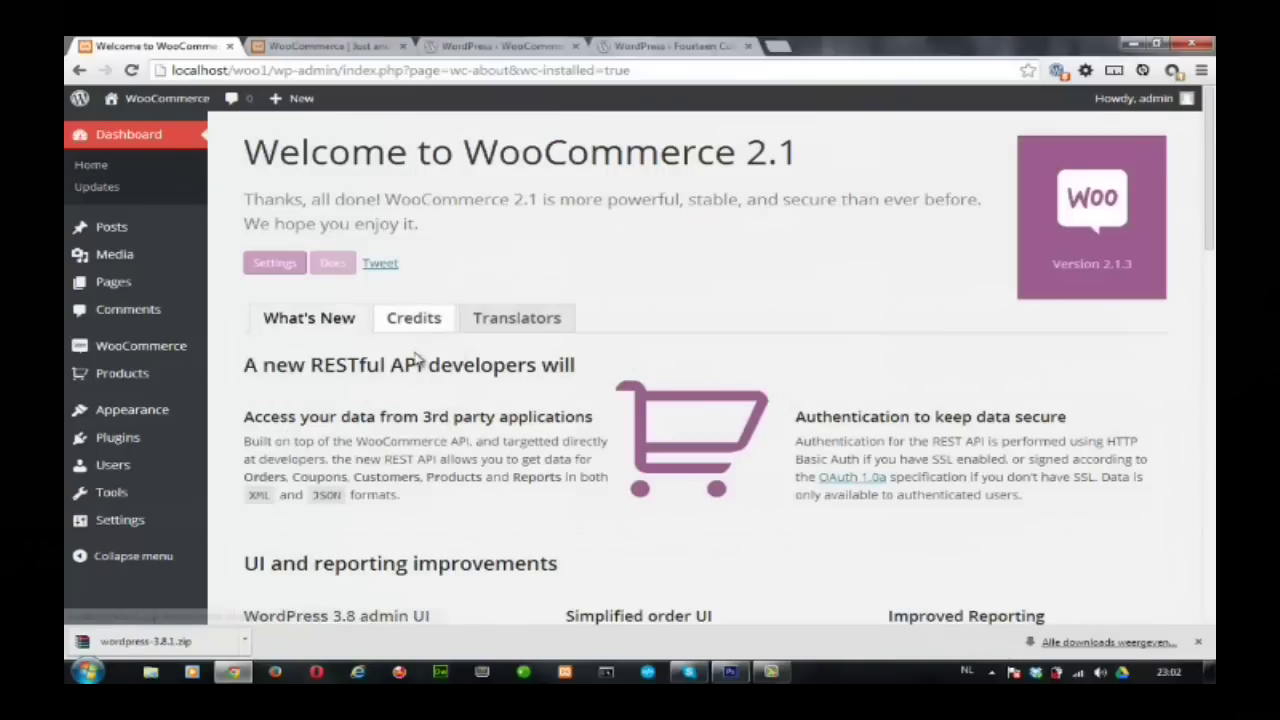
{"action": "left_click", "coordinate": [517, 318]}
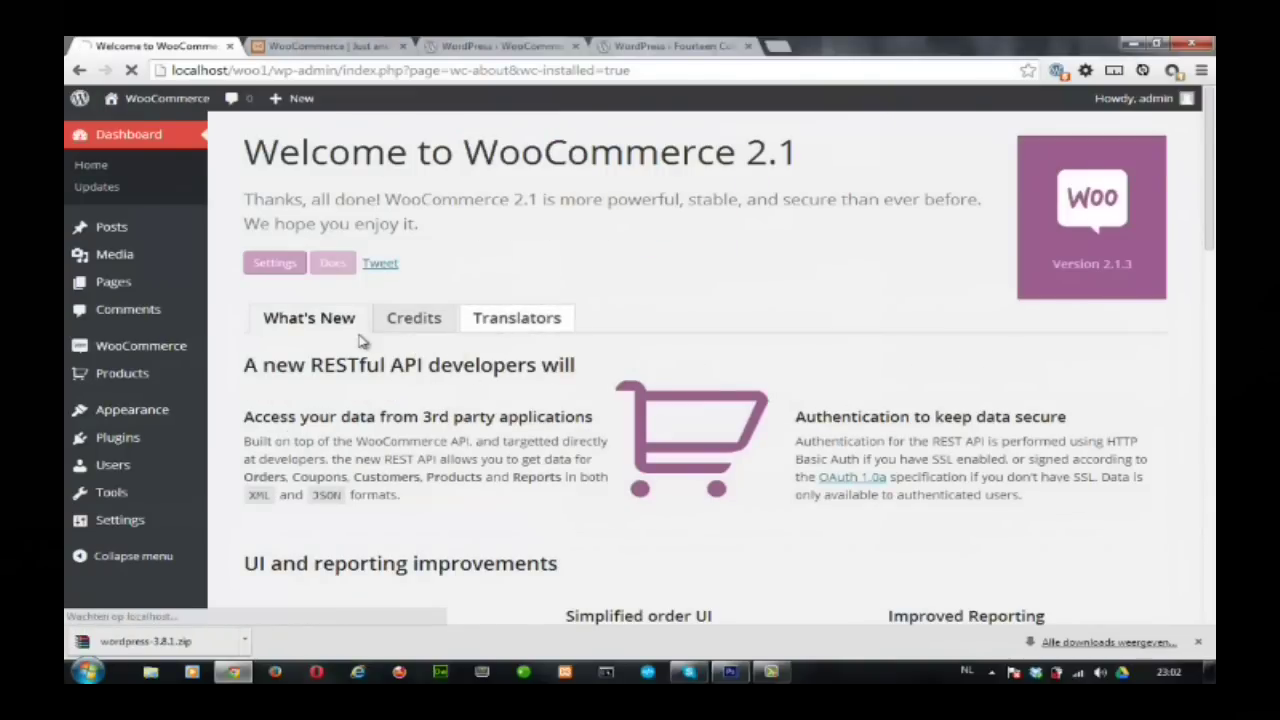
{"action": "scroll", "coordinate": [356, 344], "scroll_direction": "down", "scroll_amount": 3}
{"action": "scroll", "coordinate": [330, 340], "scroll_direction": "up", "scroll_amount": 3}
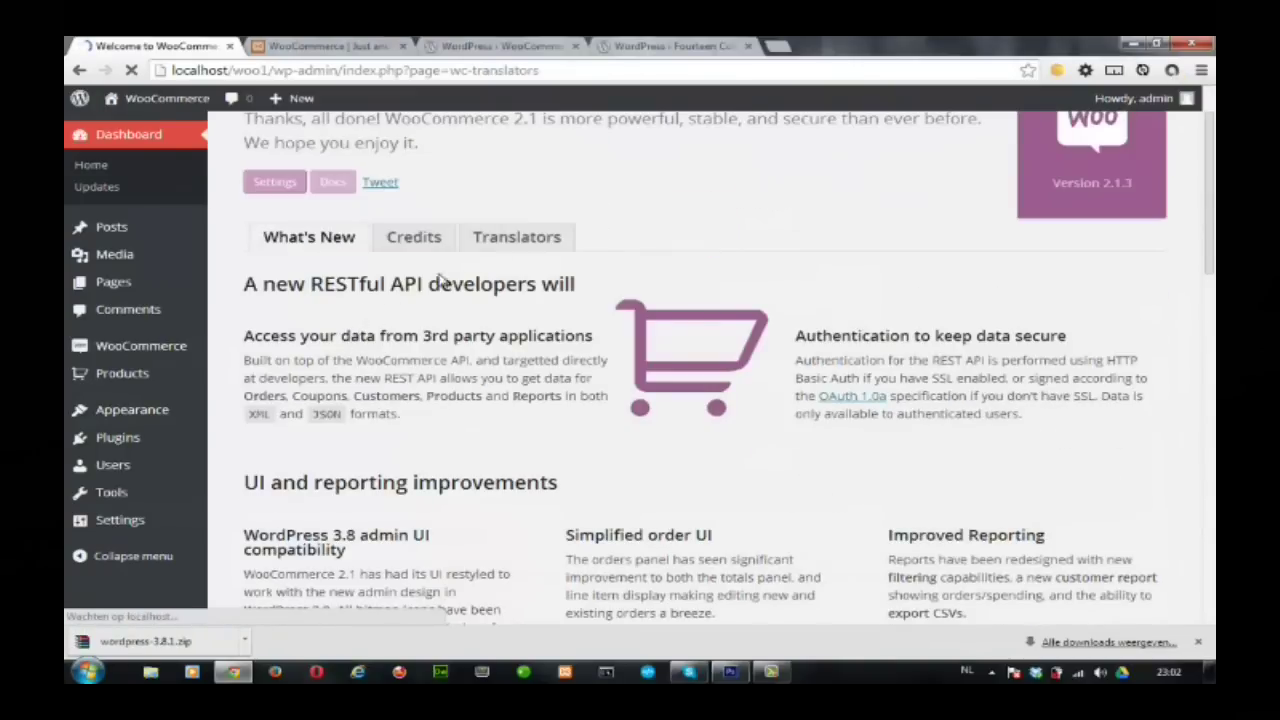
Open the Cart page from the site's page list and examine the shortcode in its content.
{"action": "mouse_move", "coordinate": [129, 294]}
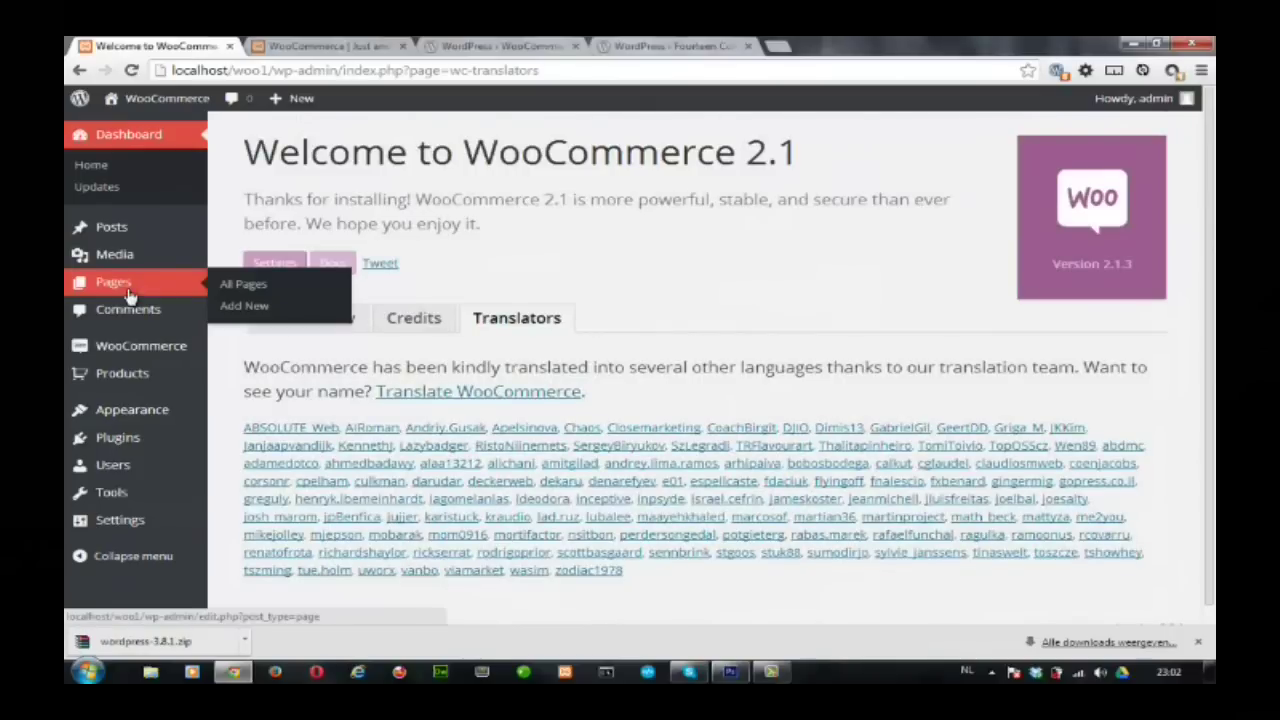
{"action": "left_click", "coordinate": [257, 288]}
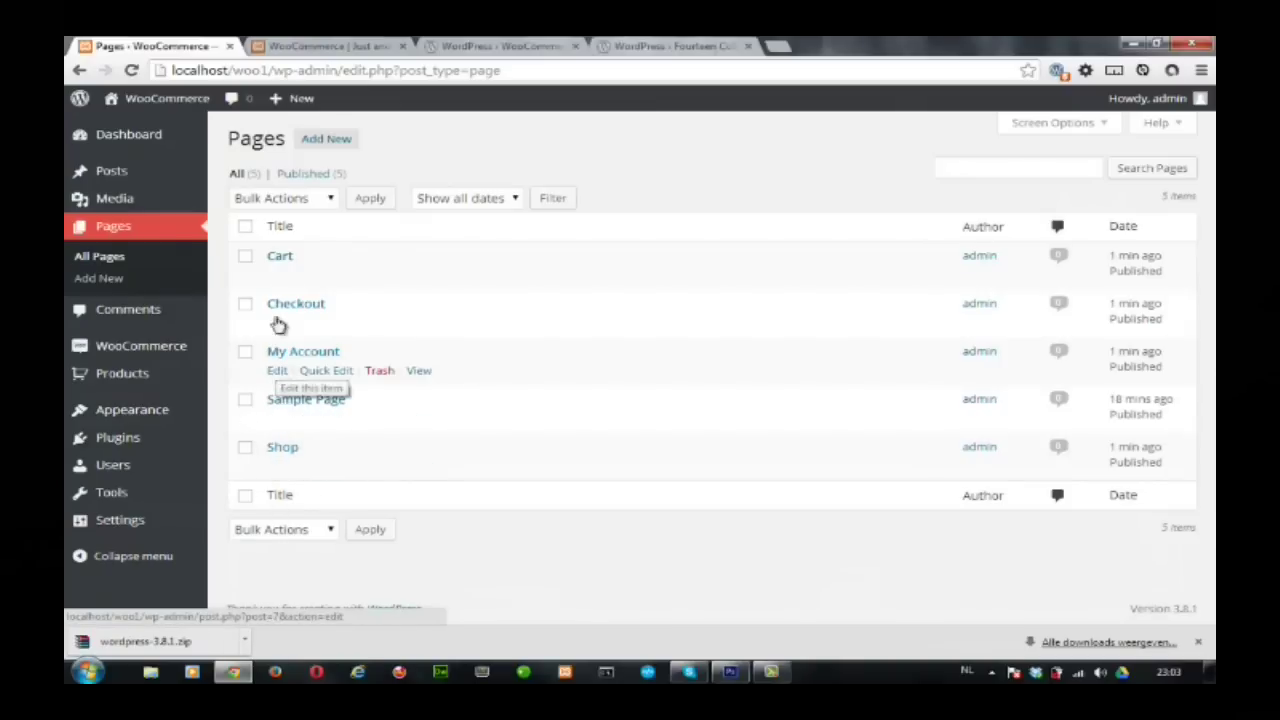
{"action": "left_click", "coordinate": [280, 258]}
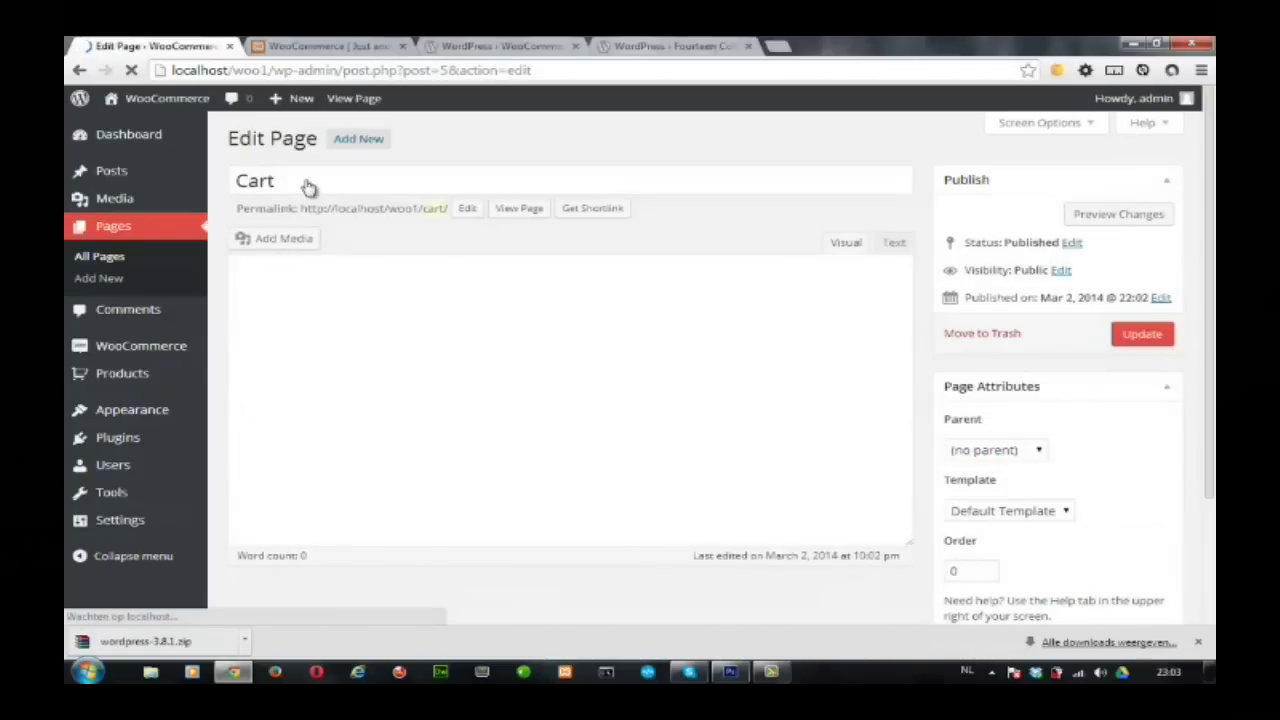
{"action": "left_click_drag", "start_coordinate": [386, 299], "coordinate": [236, 298]}
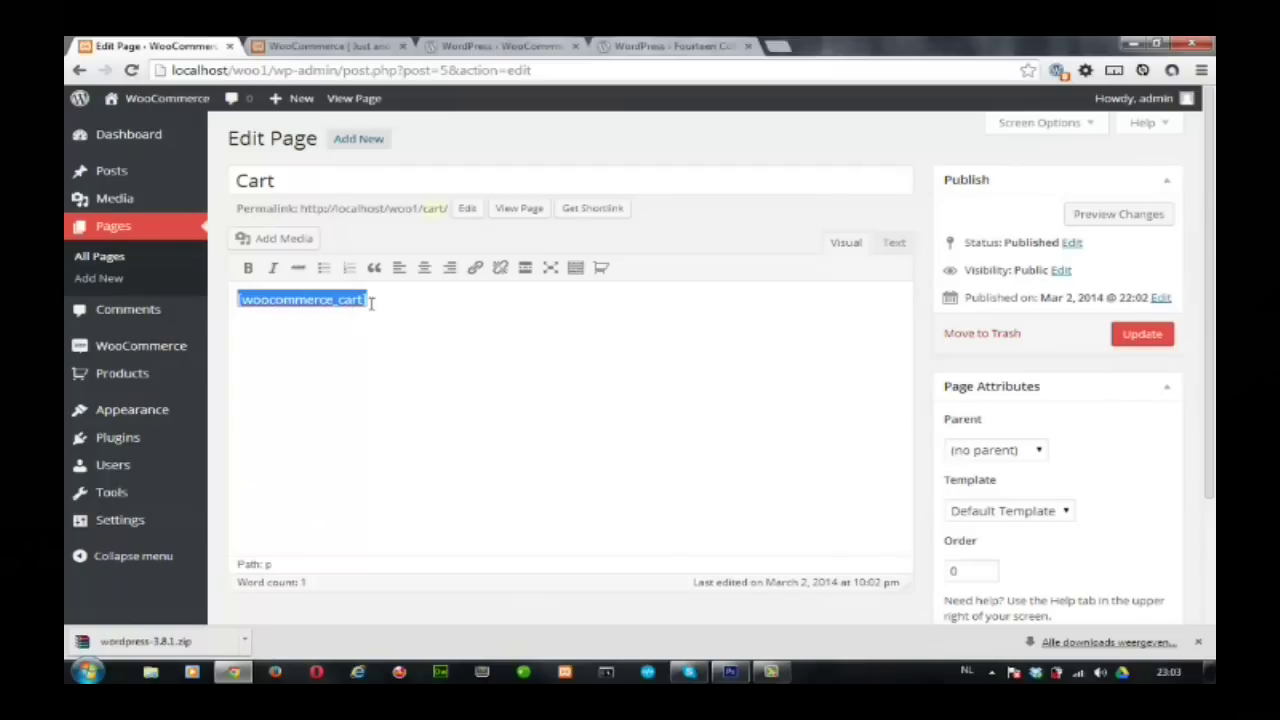
{"action": "left_click_drag", "start_coordinate": [385, 296], "coordinate": [240, 296]}
Examine the shortcodes in the content of the Checkout and My Account pages.
{"action": "left_click", "coordinate": [124, 258]}
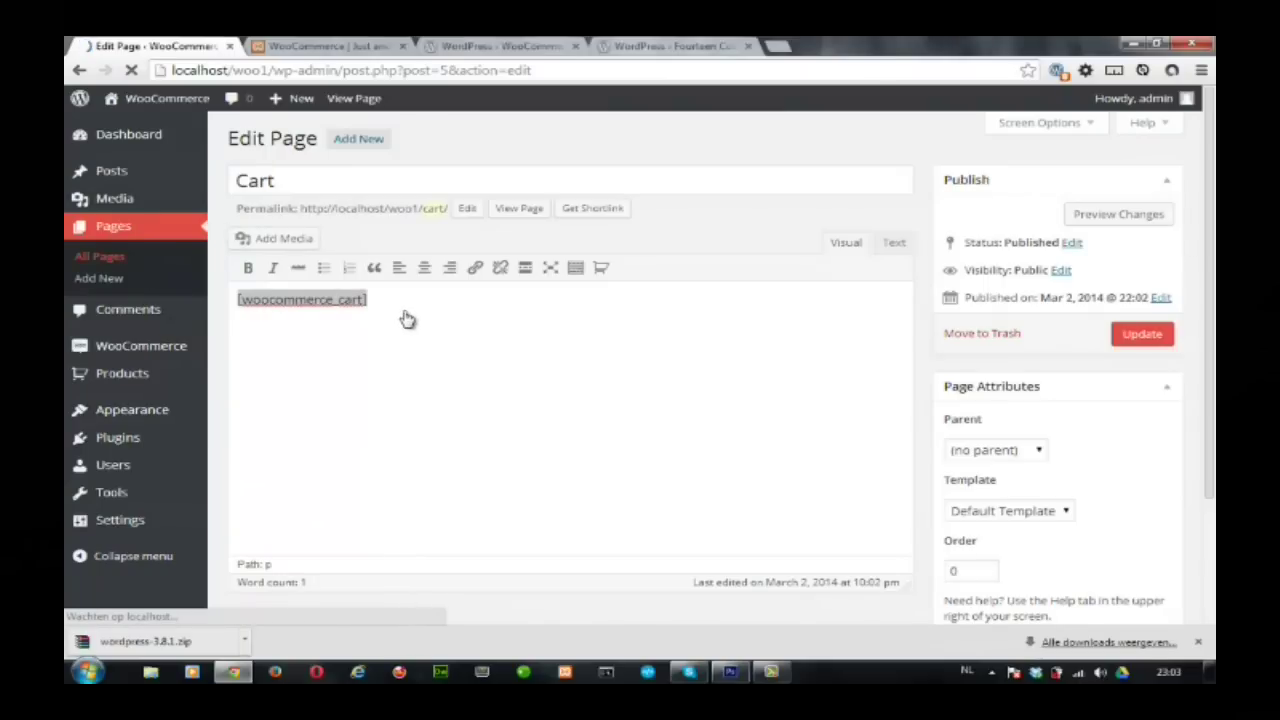
{"action": "left_click", "coordinate": [305, 306]}
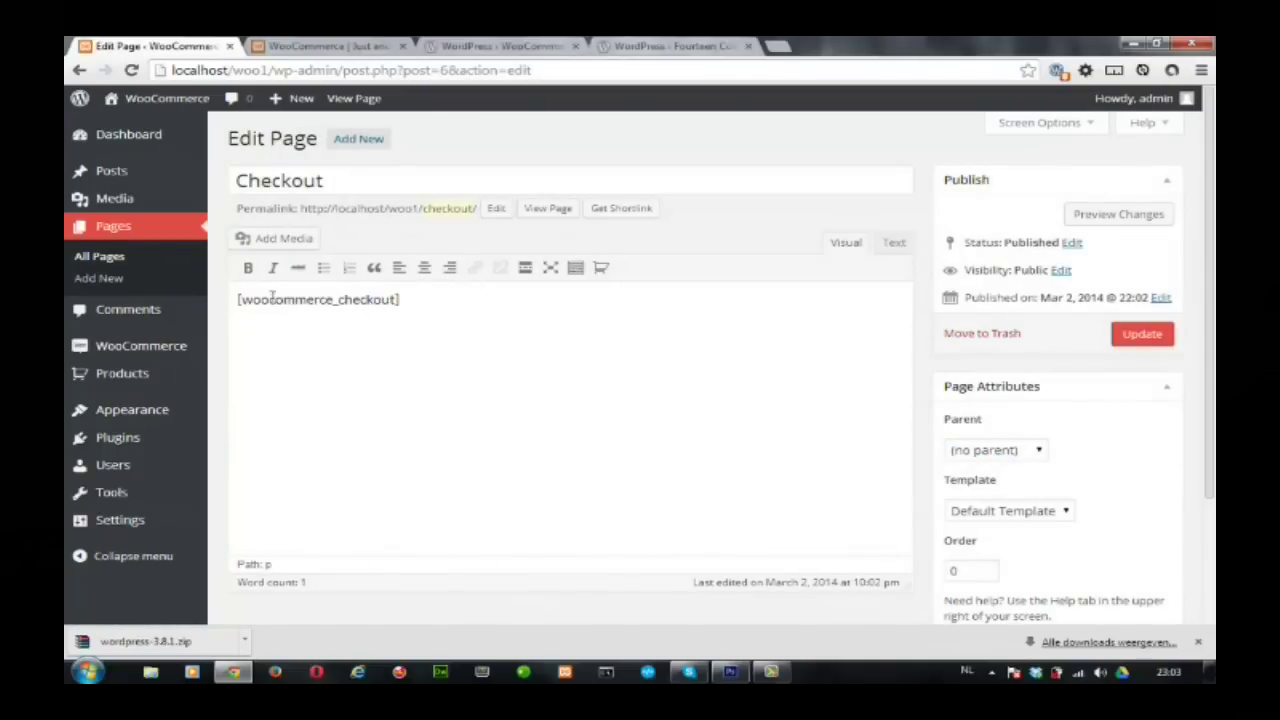
{"action": "left_click", "coordinate": [113, 257]}
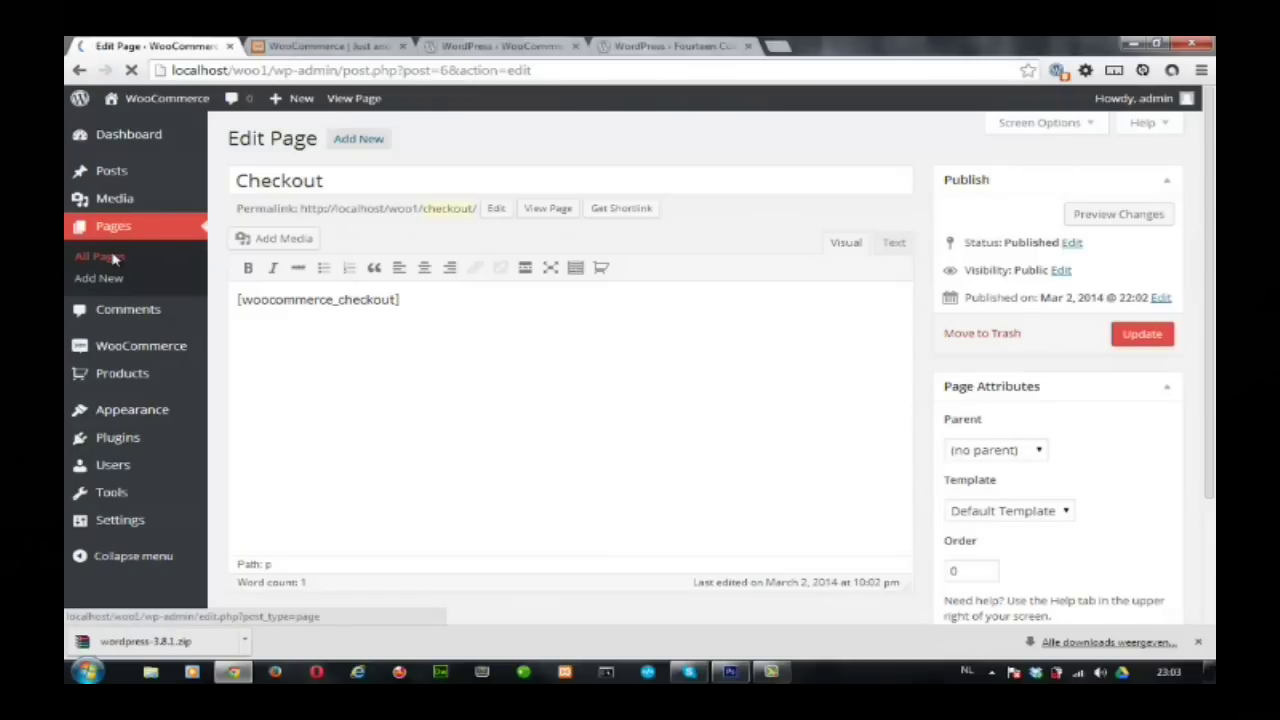
{"action": "left_click", "coordinate": [295, 354]}
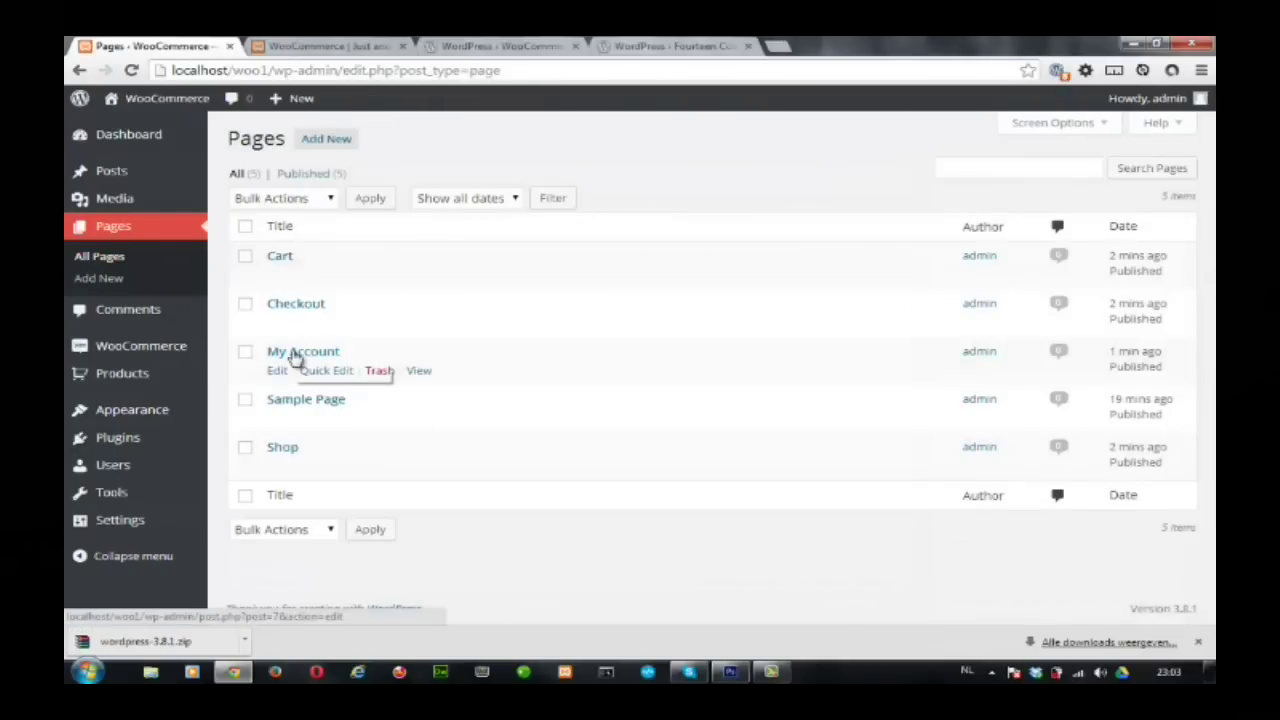
{"action": "left_click_drag", "start_coordinate": [238, 299], "coordinate": [440, 302]}
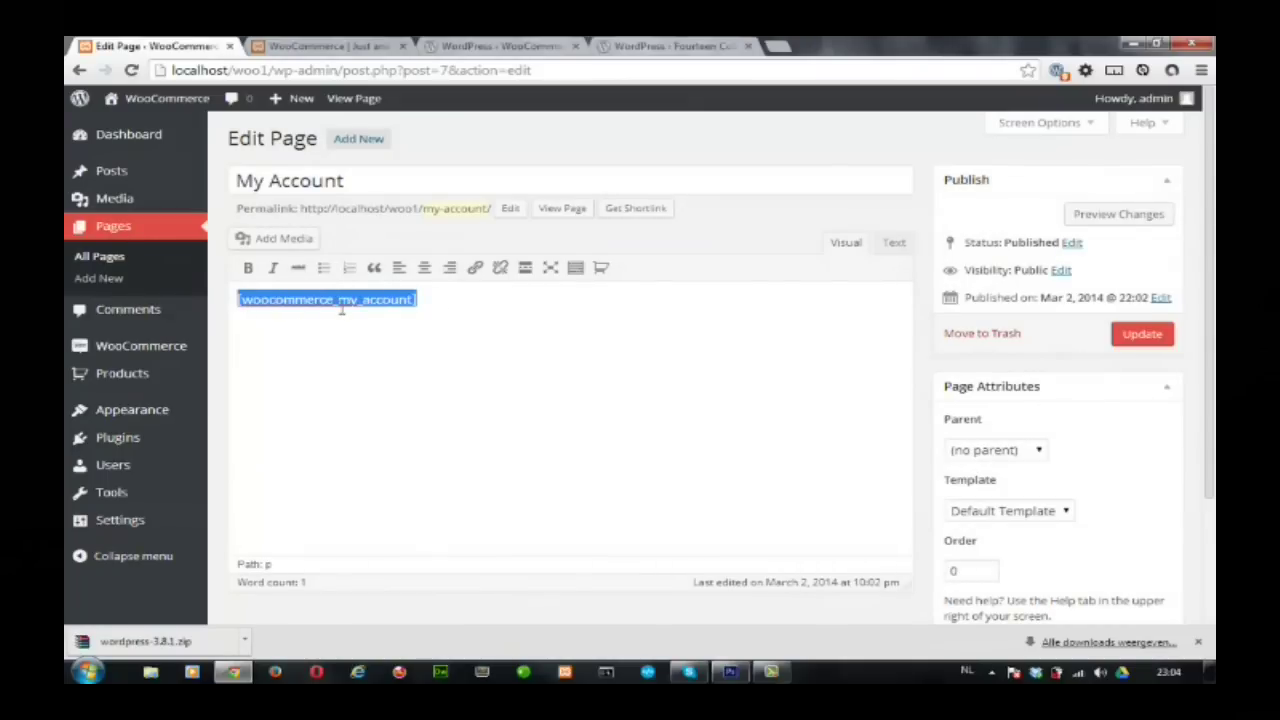
Open the Shop page for editing and inspect its content, page attributes and available templates.
{"action": "left_click", "coordinate": [106, 257]}
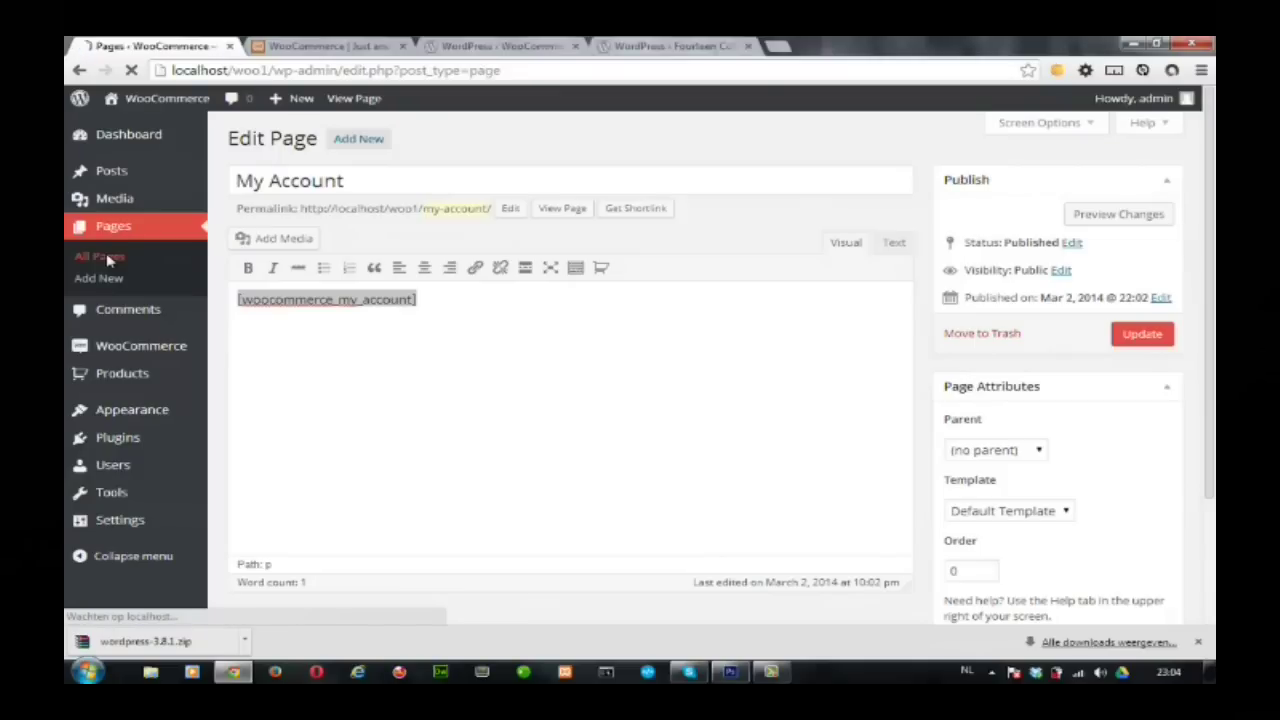
{"action": "left_click", "coordinate": [286, 449]}
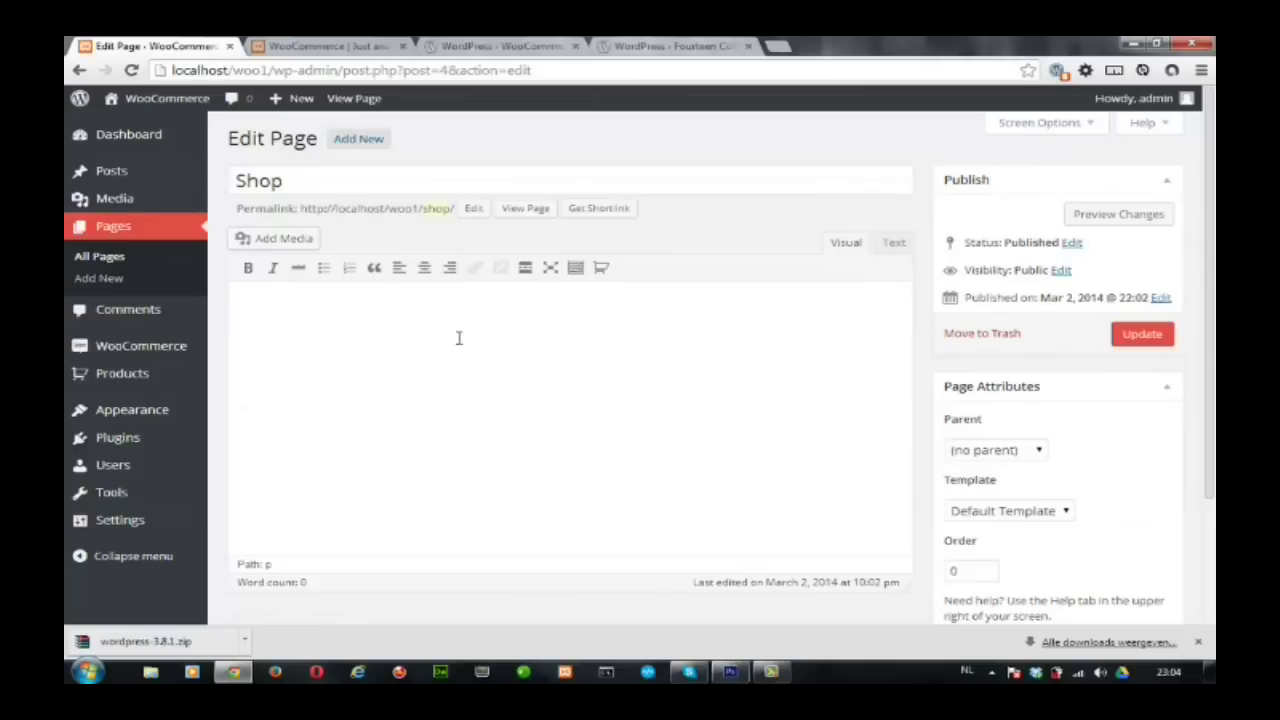
{"action": "scroll", "coordinate": [459, 338], "scroll_direction": "down", "scroll_amount": 2}
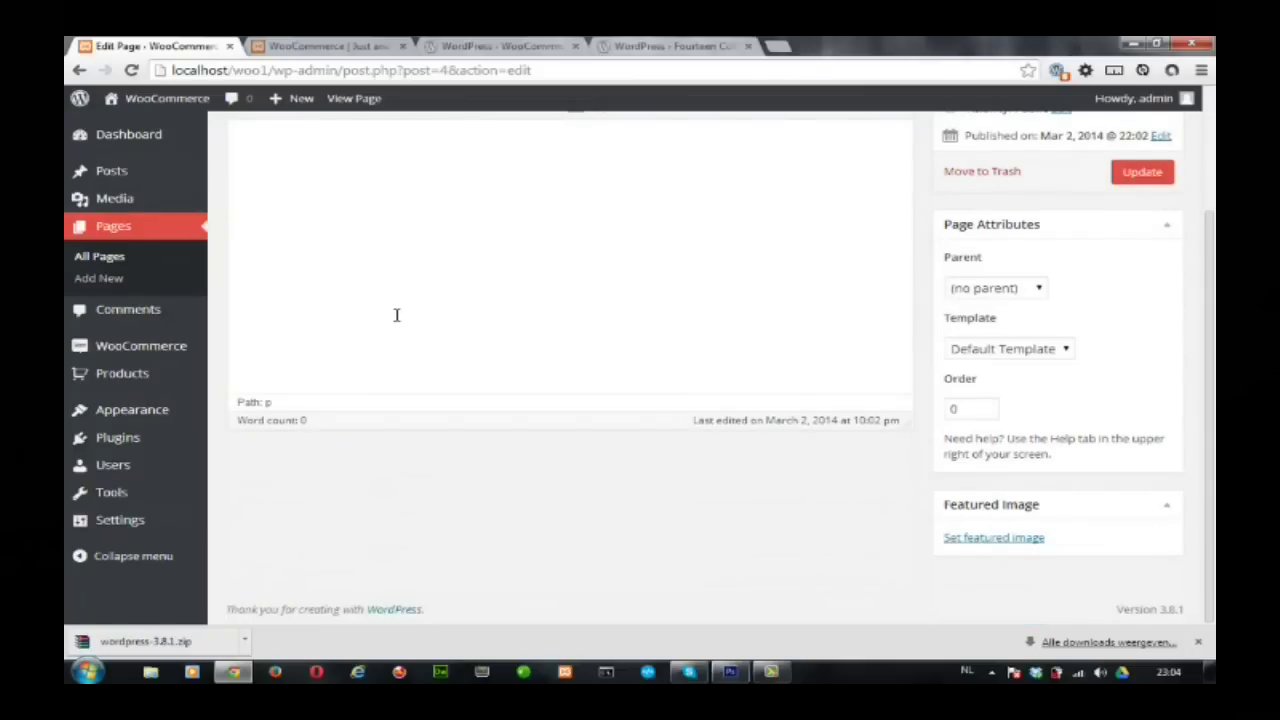
{"action": "scroll", "coordinate": [368, 320], "scroll_direction": "up", "scroll_amount": 2}
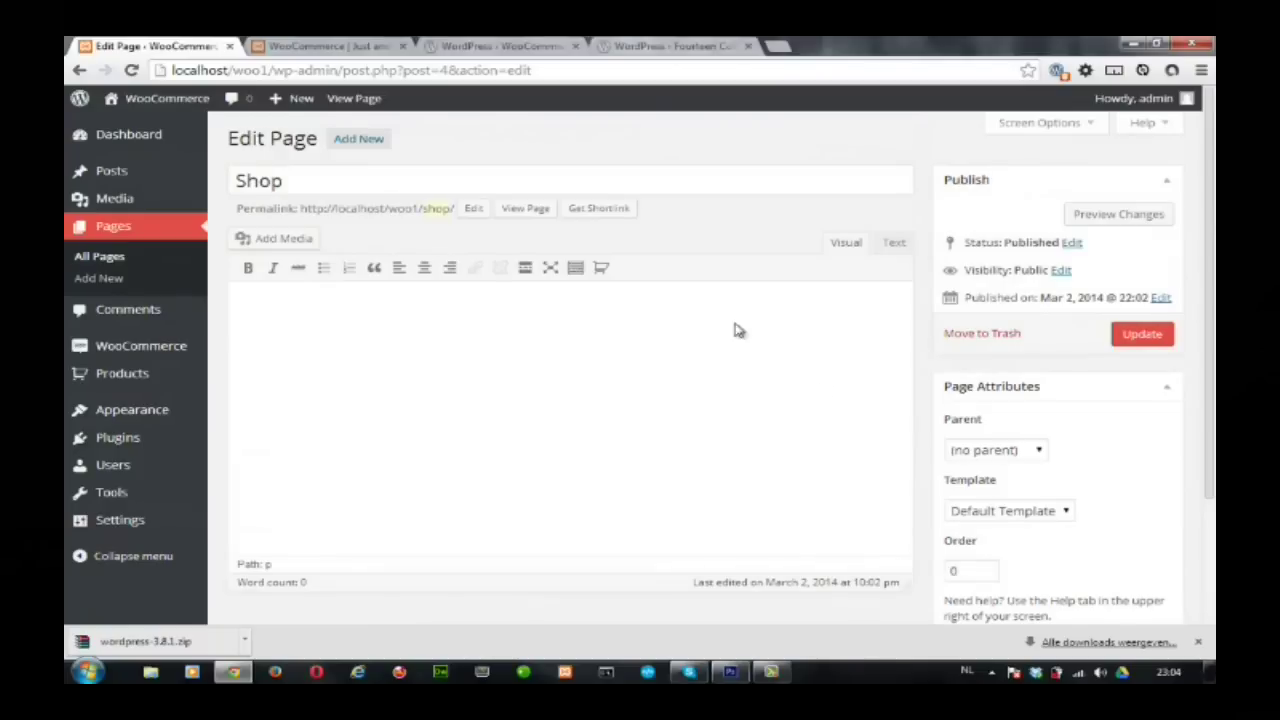
{"action": "scroll", "coordinate": [751, 446], "scroll_direction": "down", "scroll_amount": 1}
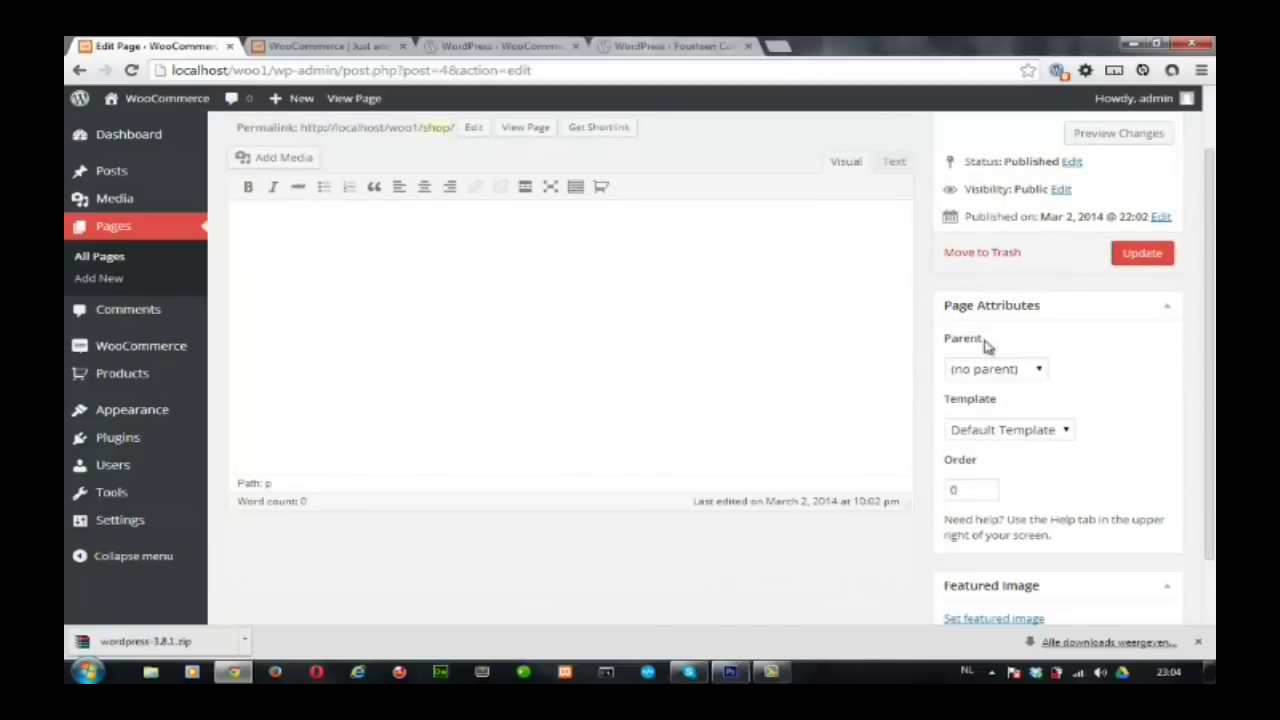
{"action": "left_click", "coordinate": [1000, 432]}
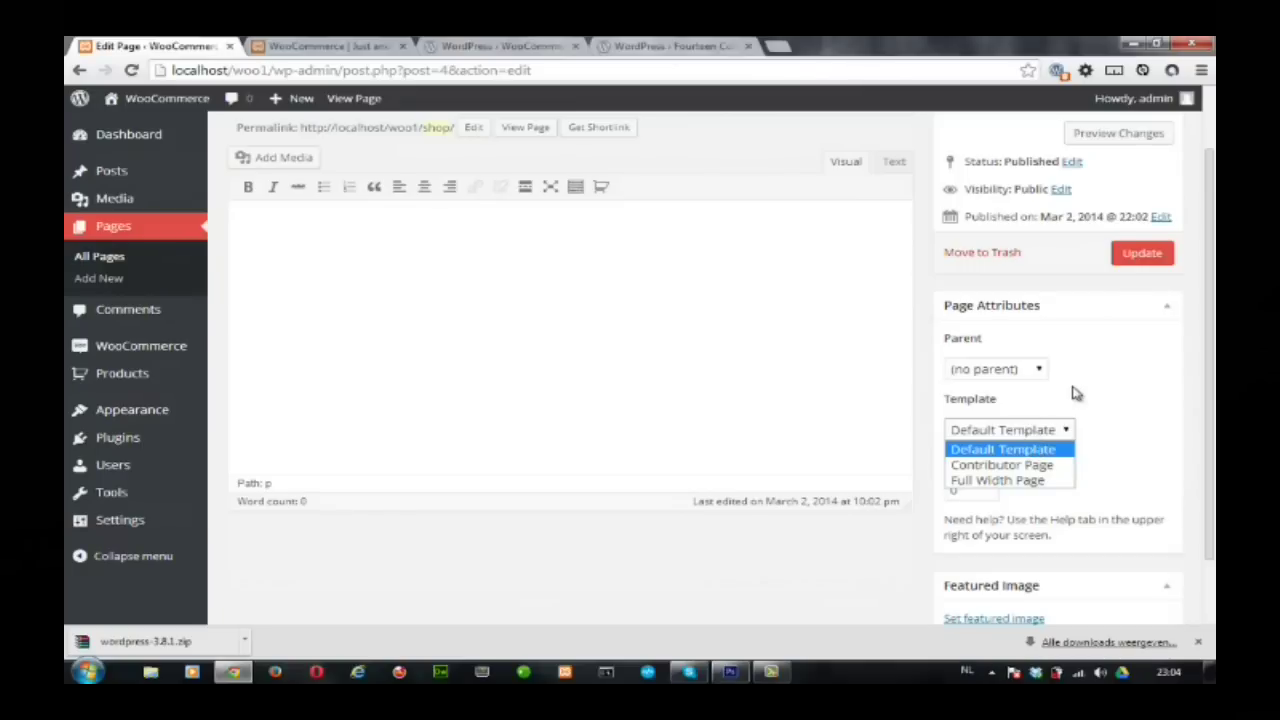
{"action": "left_click", "coordinate": [1114, 328]}
Return to the page list, then reload the site's front end to check the pages in its navigation menu.
{"action": "left_click", "coordinate": [105, 257]}
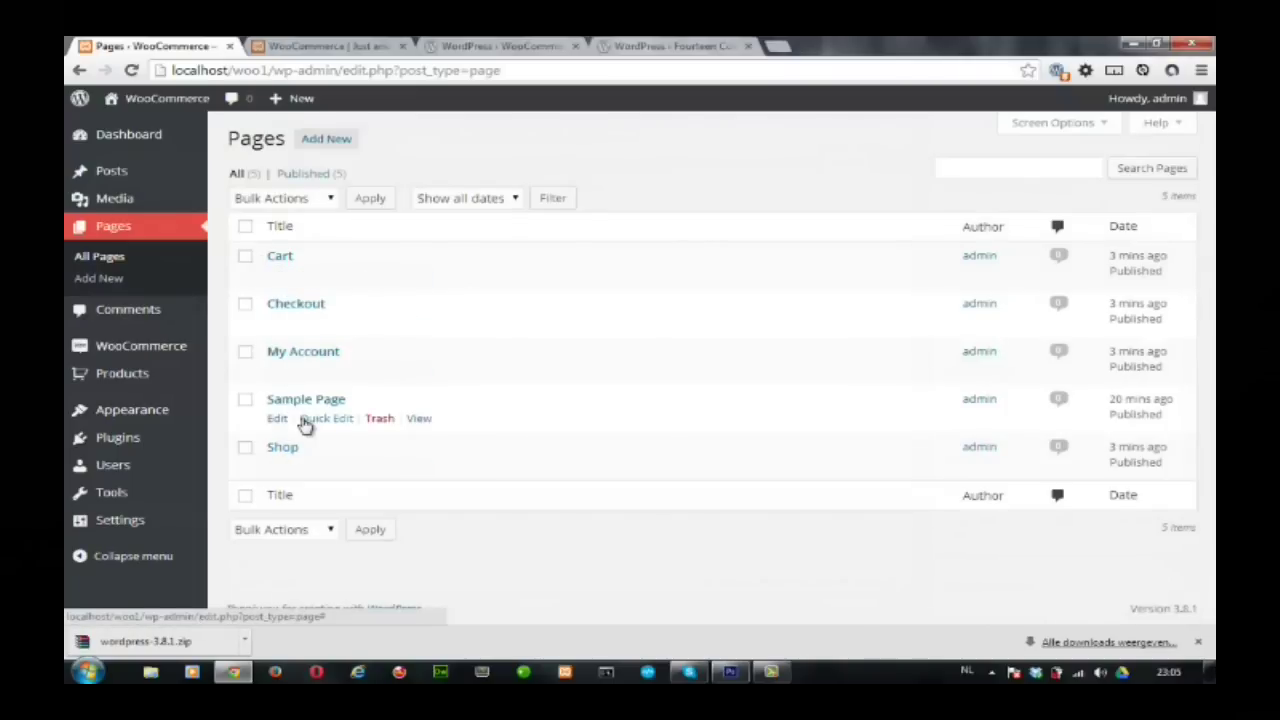
{"action": "left_click", "coordinate": [292, 46]}
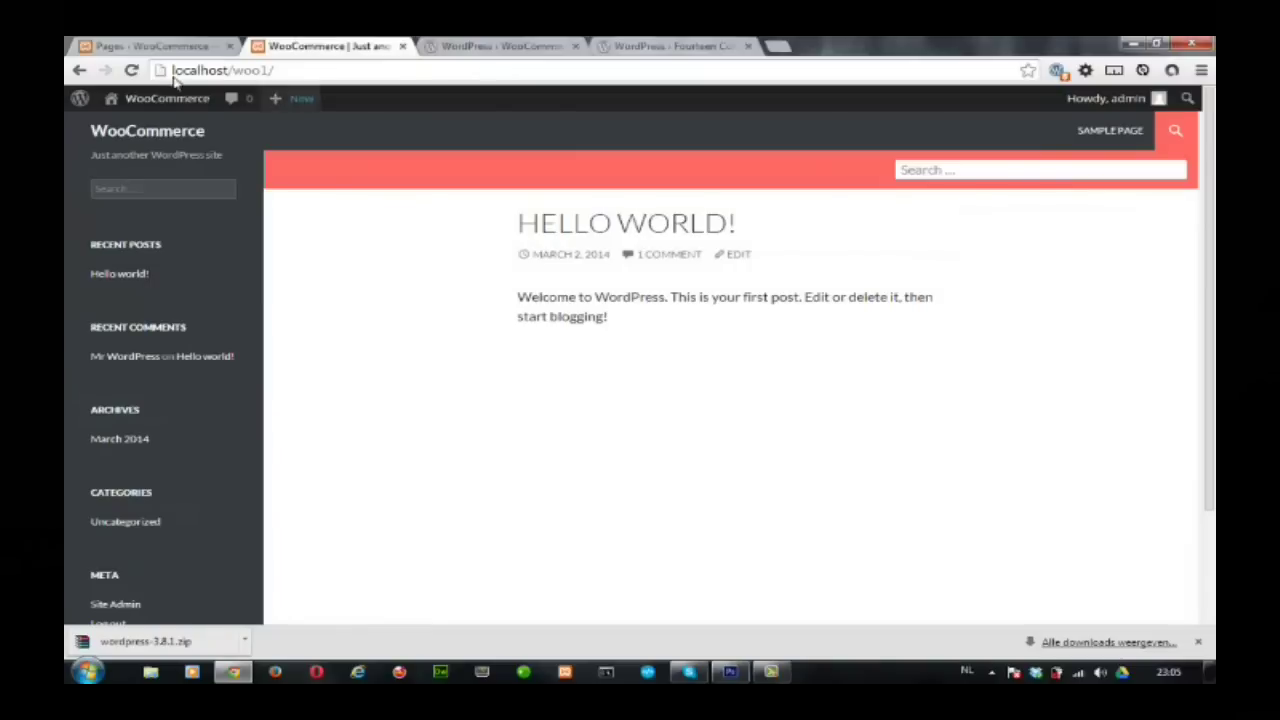
{"action": "left_click", "coordinate": [131, 70]}
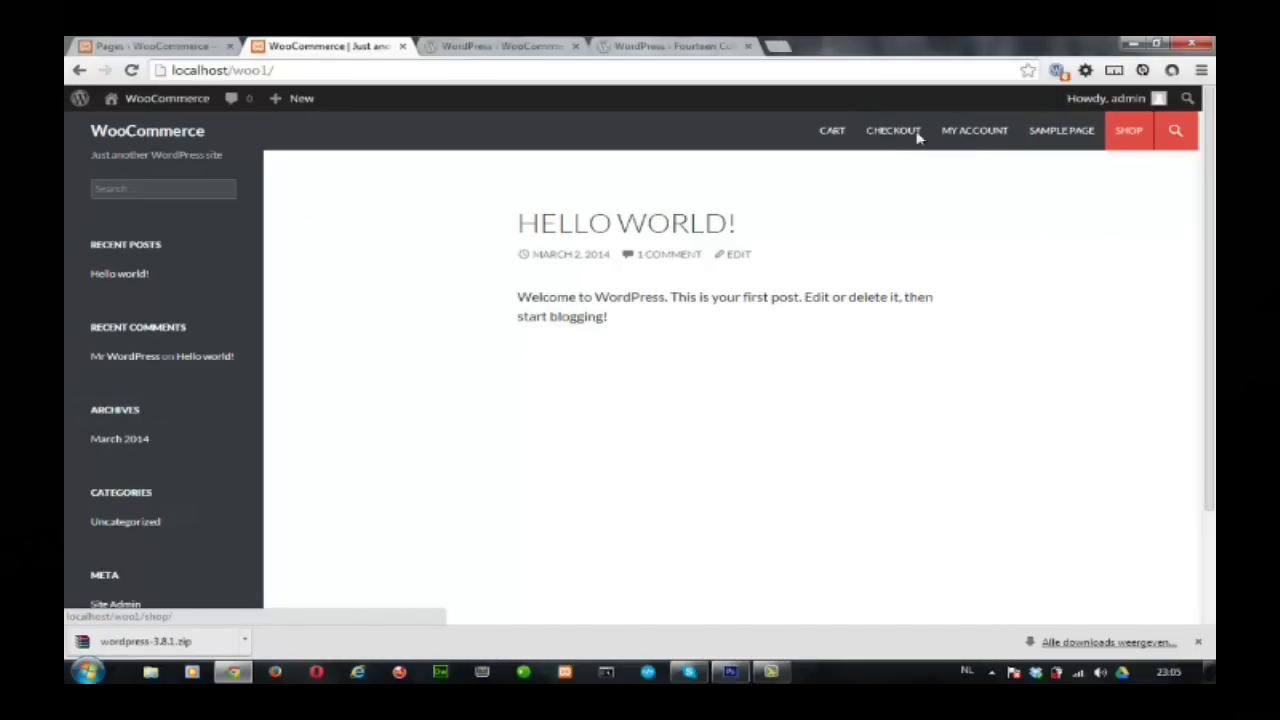
Go back to the site admin, install the WordPress importer and bring up its import file upload page.
{"action": "left_click", "coordinate": [166, 47]}
{"action": "mouse_move", "coordinate": [172, 106]}
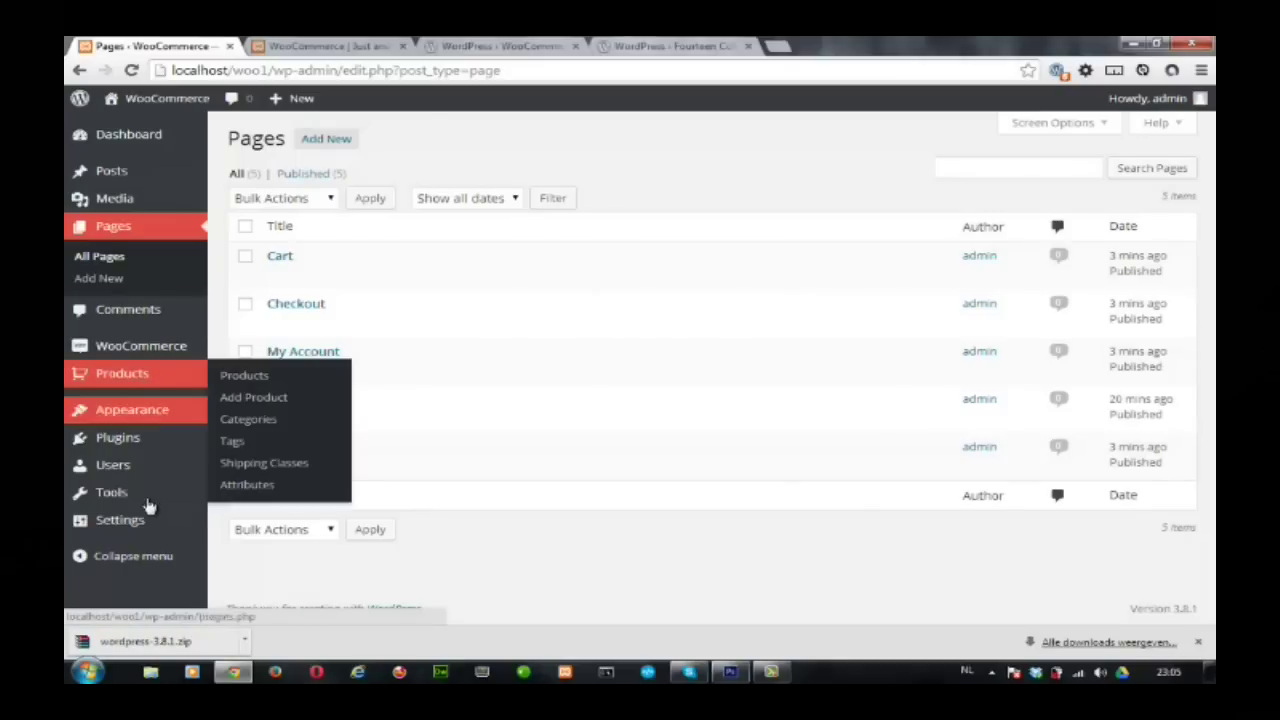
{"action": "mouse_move", "coordinate": [148, 510]}
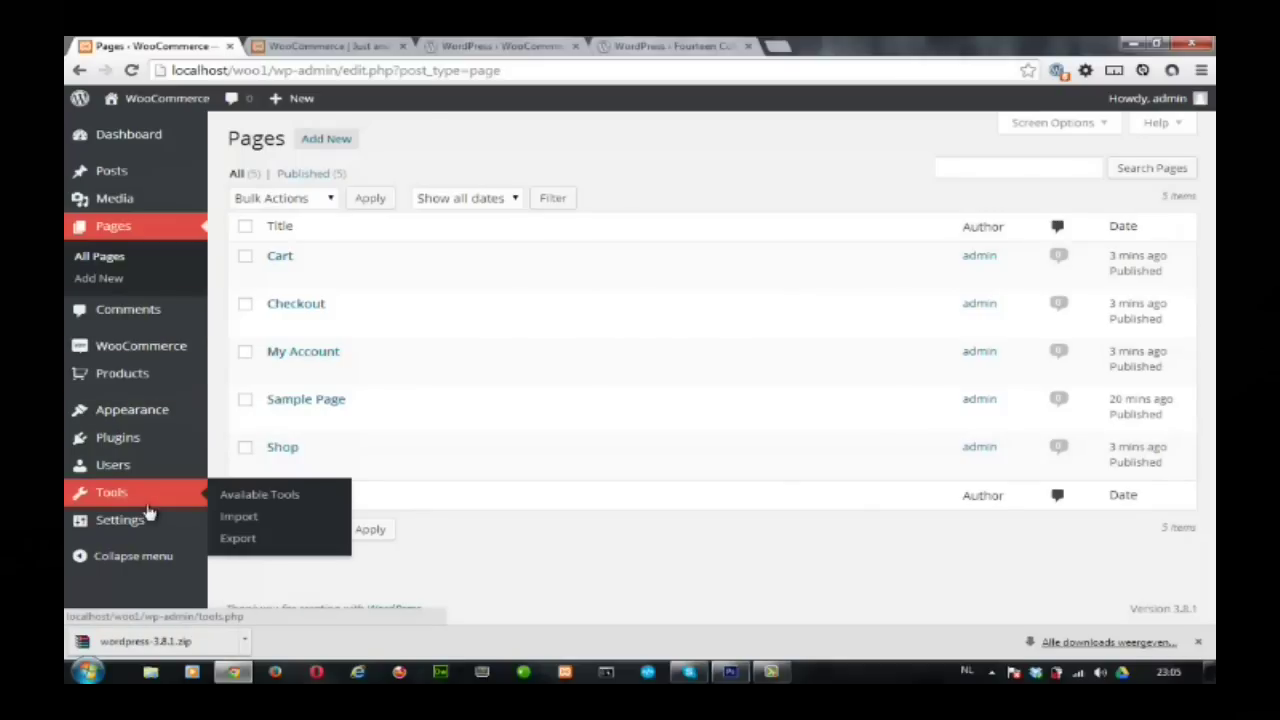
{"action": "left_click", "coordinate": [241, 520]}
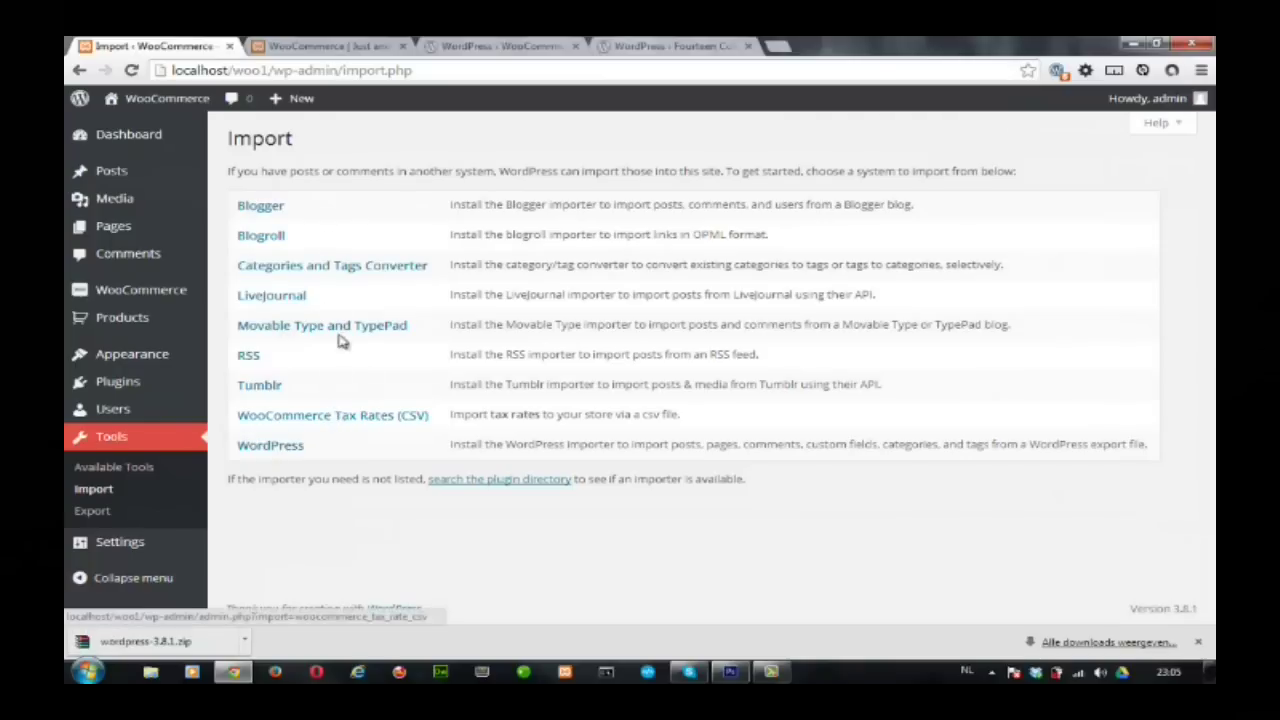
{"action": "left_click", "coordinate": [270, 446]}
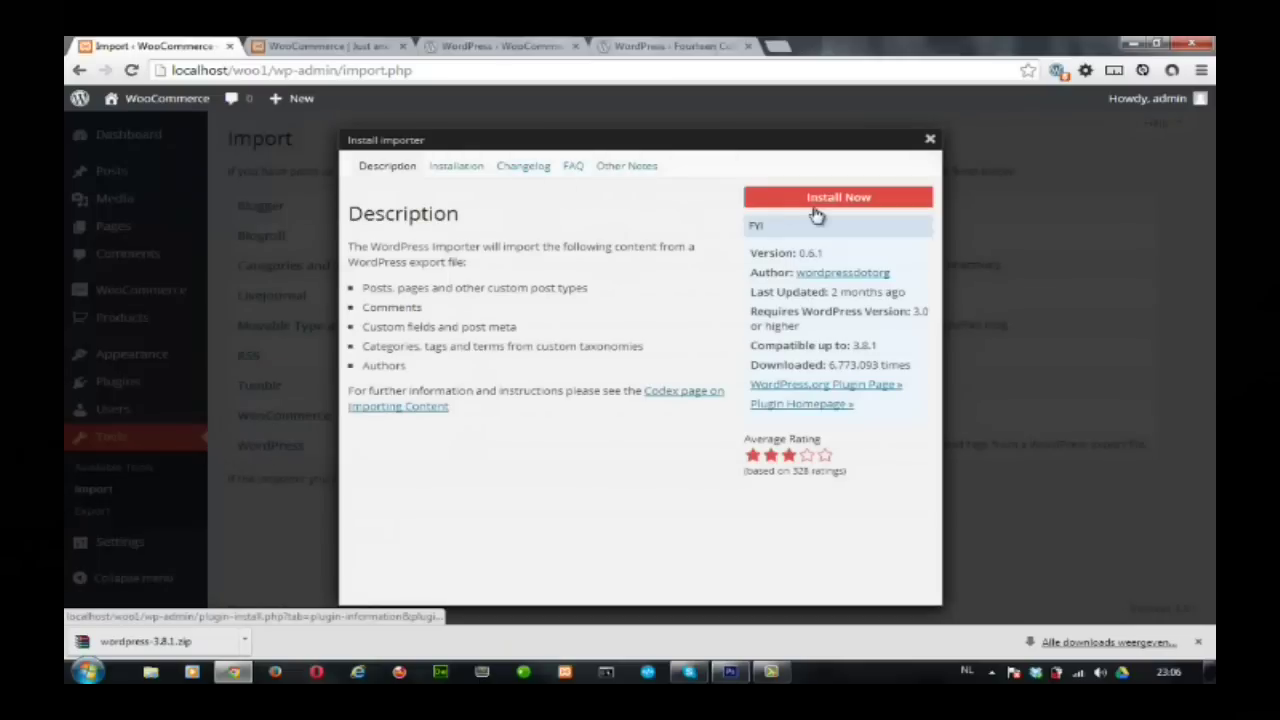
{"action": "left_click", "coordinate": [812, 199]}
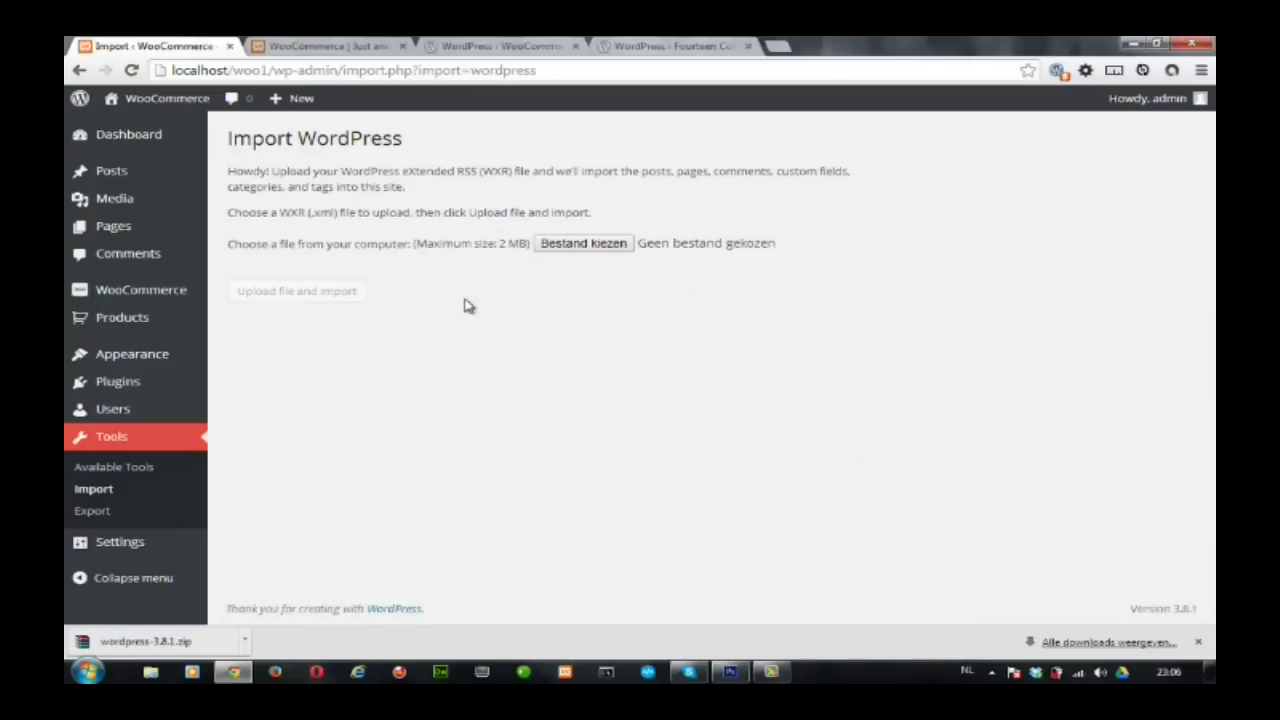
Start choosing the import file and browse to the wp-content folder of the woo1 site under C:\xampp\htdocs.
{"action": "left_click", "coordinate": [566, 250]}
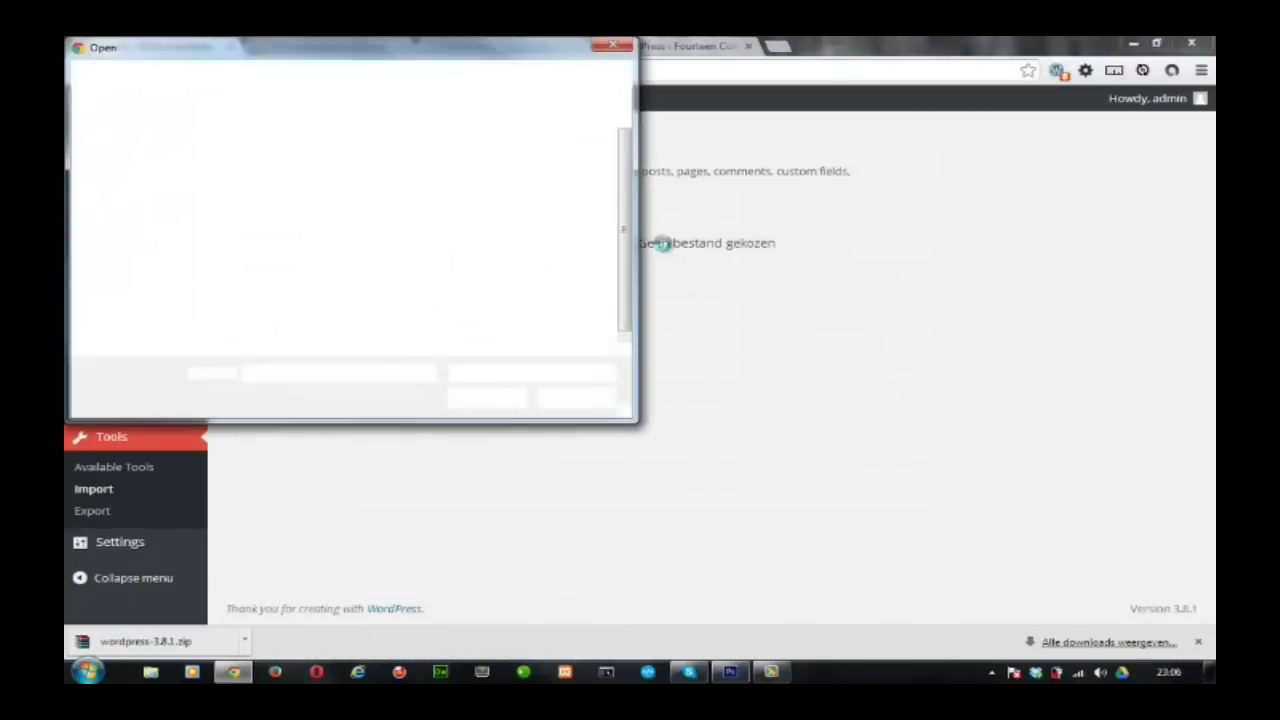
{"action": "left_click_drag", "start_coordinate": [426, 57], "coordinate": [641, 105]}
{"action": "left_click_drag", "start_coordinate": [423, 288], "coordinate": [422, 210]}
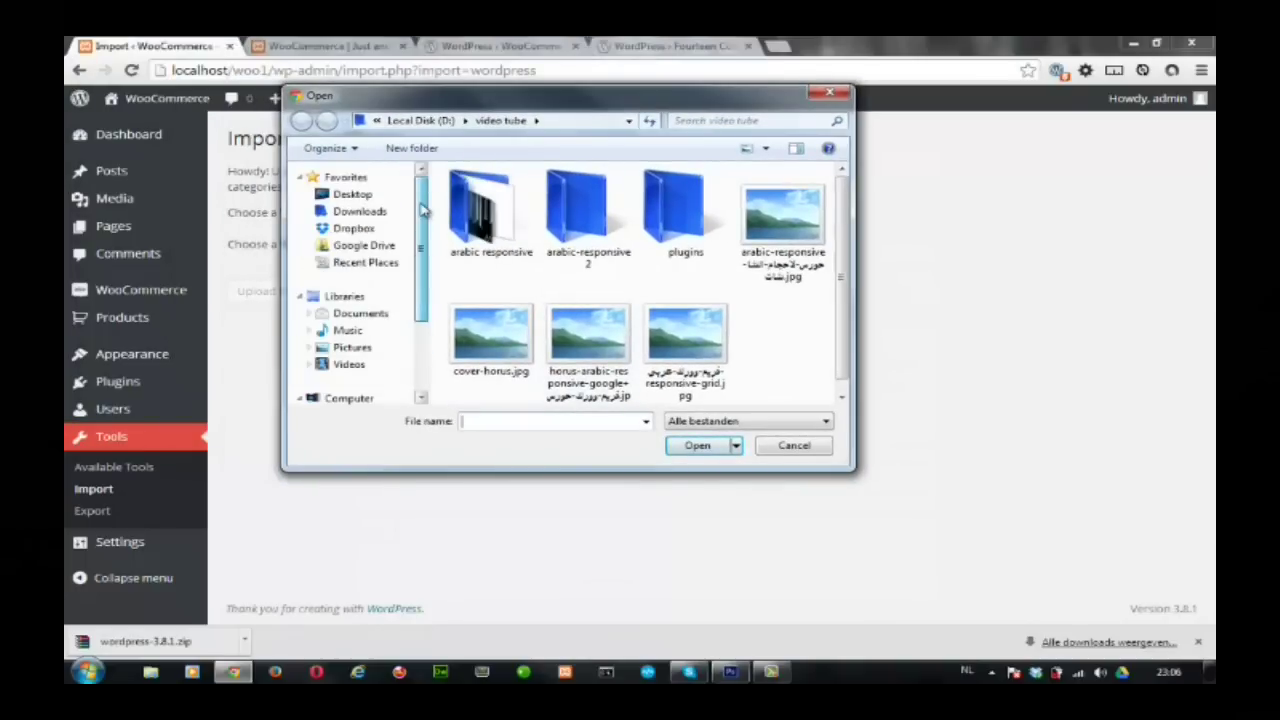
{"action": "scroll", "coordinate": [420, 300], "scroll_direction": "down", "scroll_amount": 2}
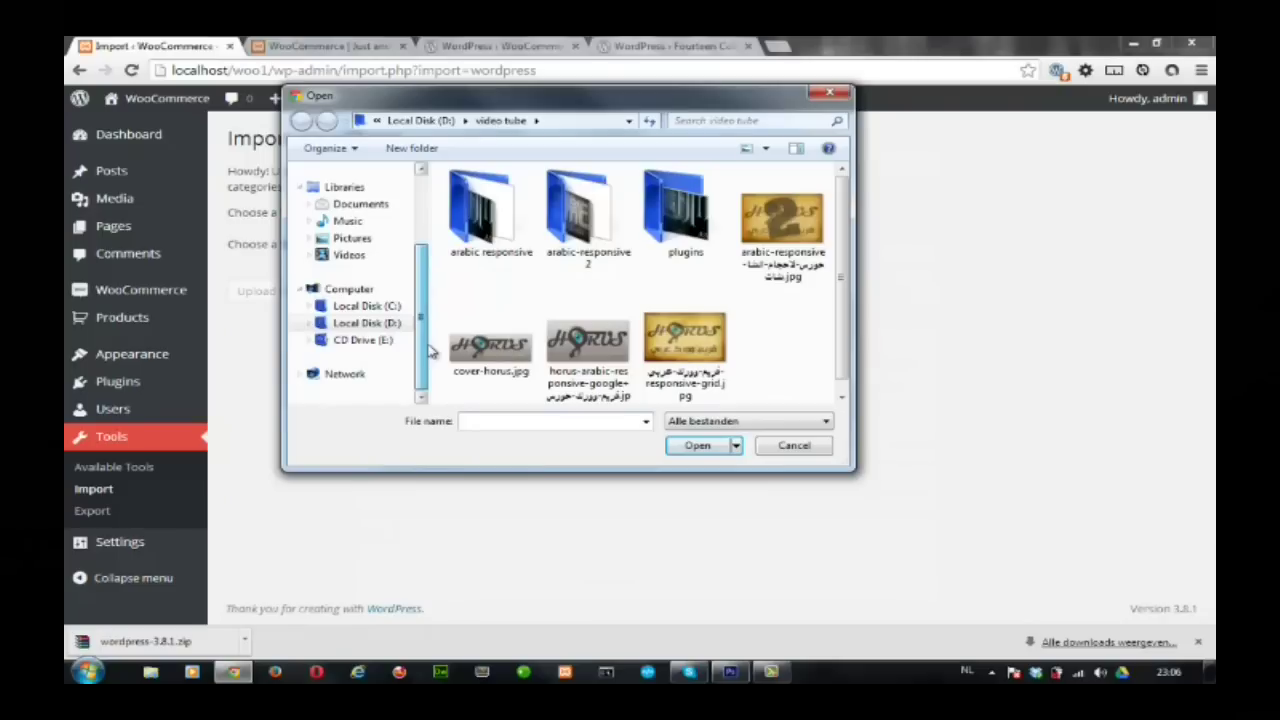
{"action": "left_click", "coordinate": [370, 306]}
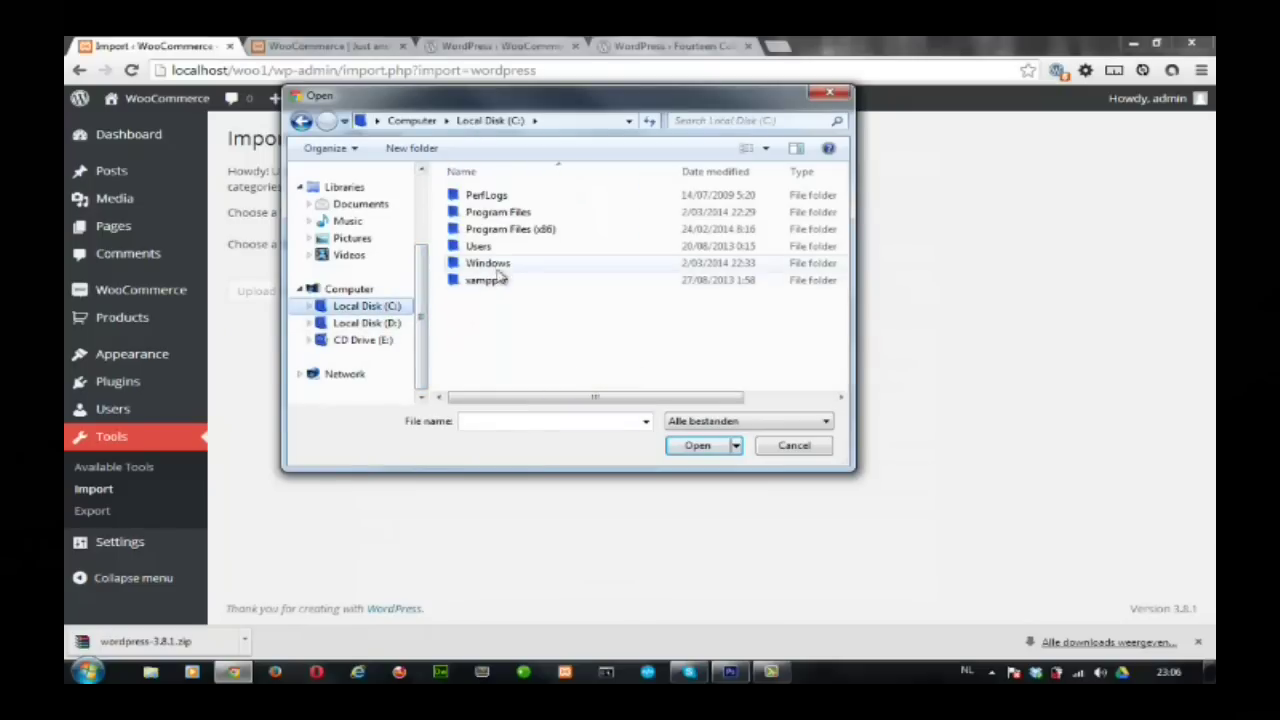
{"action": "double_click", "coordinate": [498, 283]}
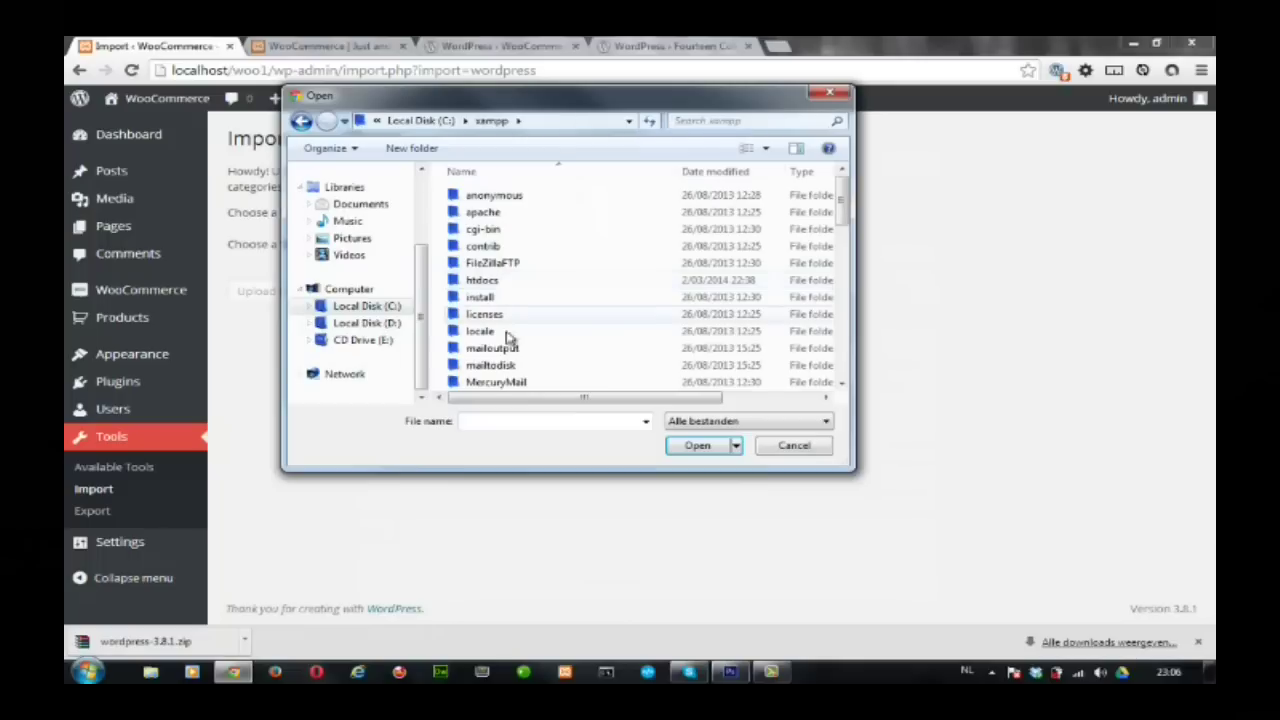
{"action": "double_click", "coordinate": [483, 281]}
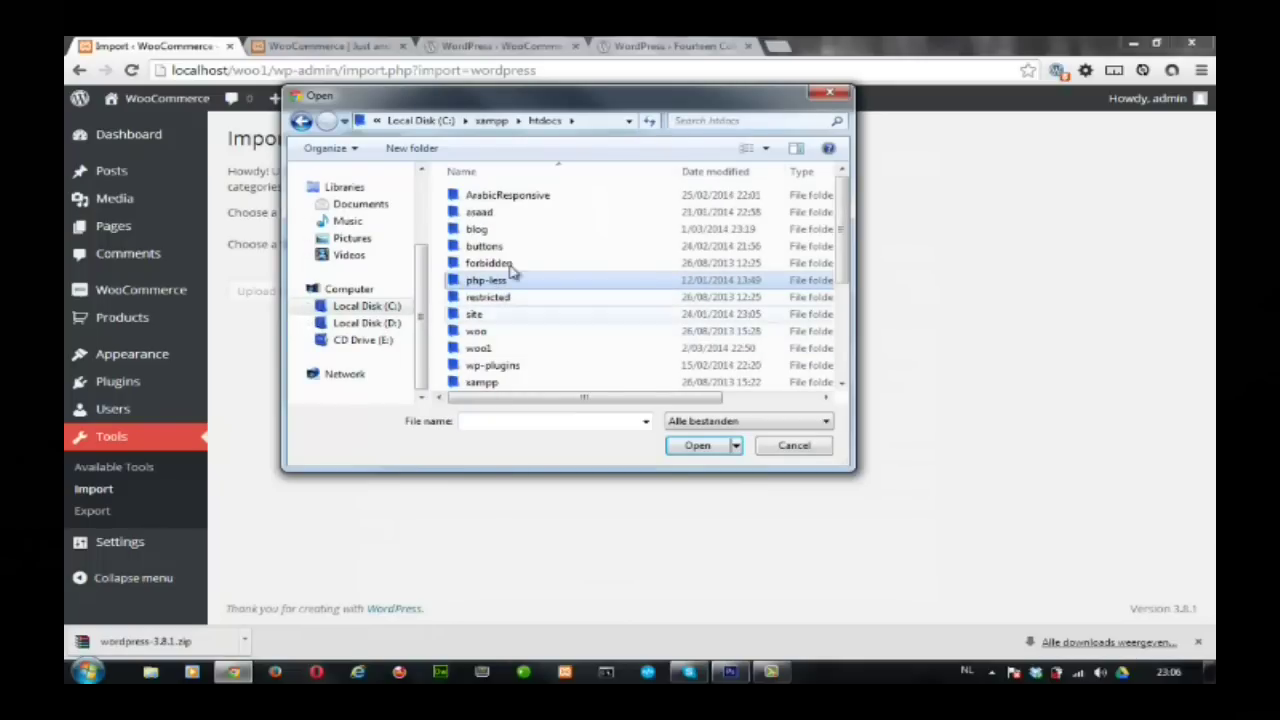
{"action": "left_click", "coordinate": [498, 349]}
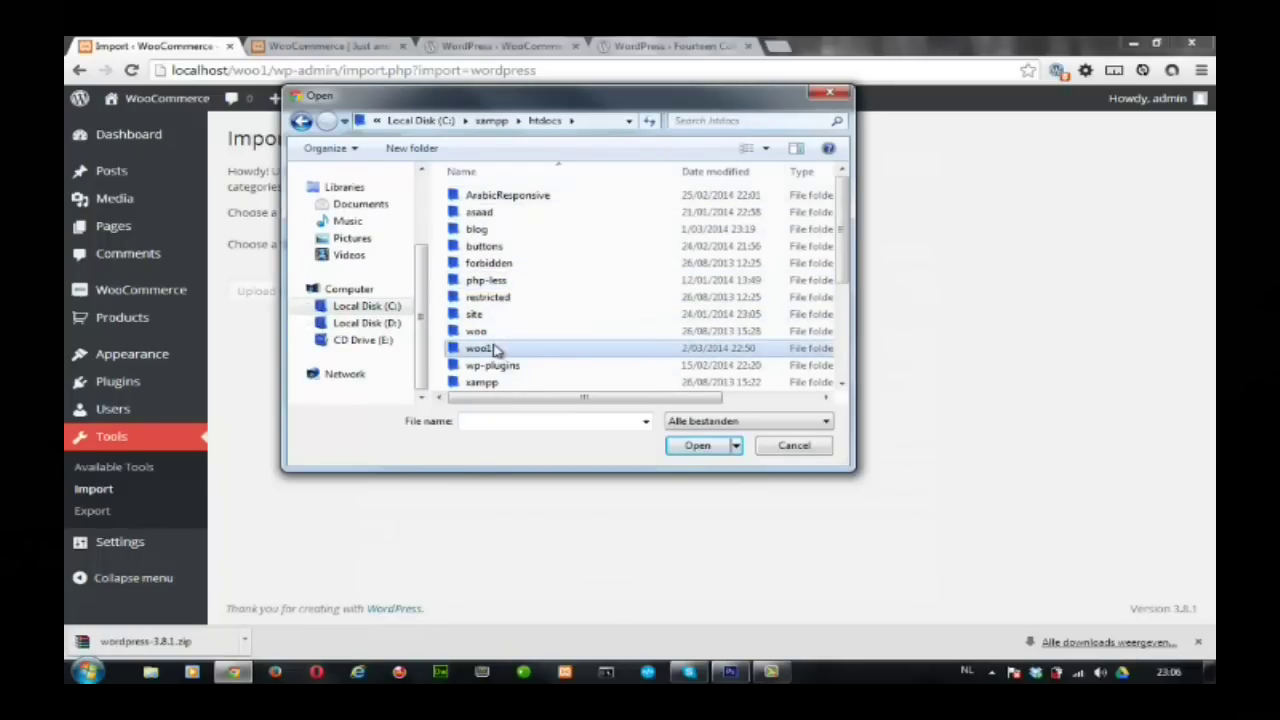
{"action": "double_click", "coordinate": [496, 349]}
{"action": "double_click", "coordinate": [517, 215]}
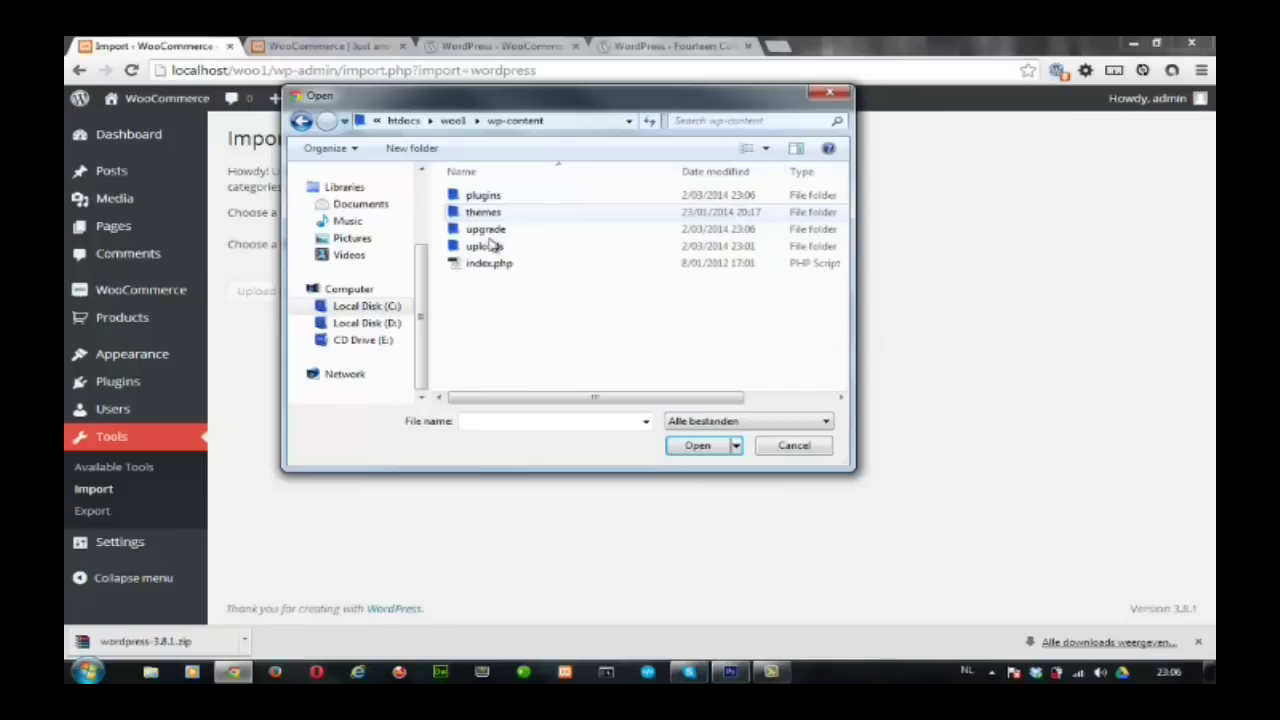
{"action": "double_click", "coordinate": [483, 213]}
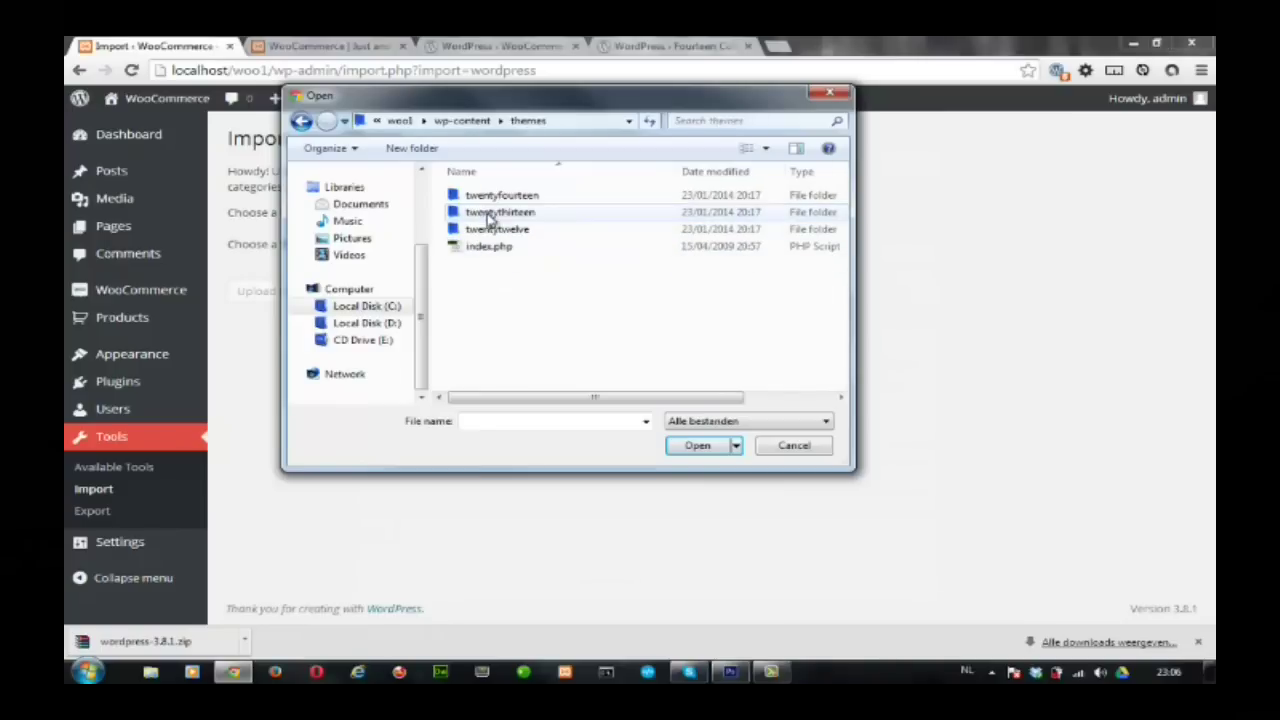
{"action": "left_click", "coordinate": [302, 121]}
Select dummy-data.xml from the dummy-data folder of the woocommerce plugin and upload it for import.
{"action": "double_click", "coordinate": [485, 195]}
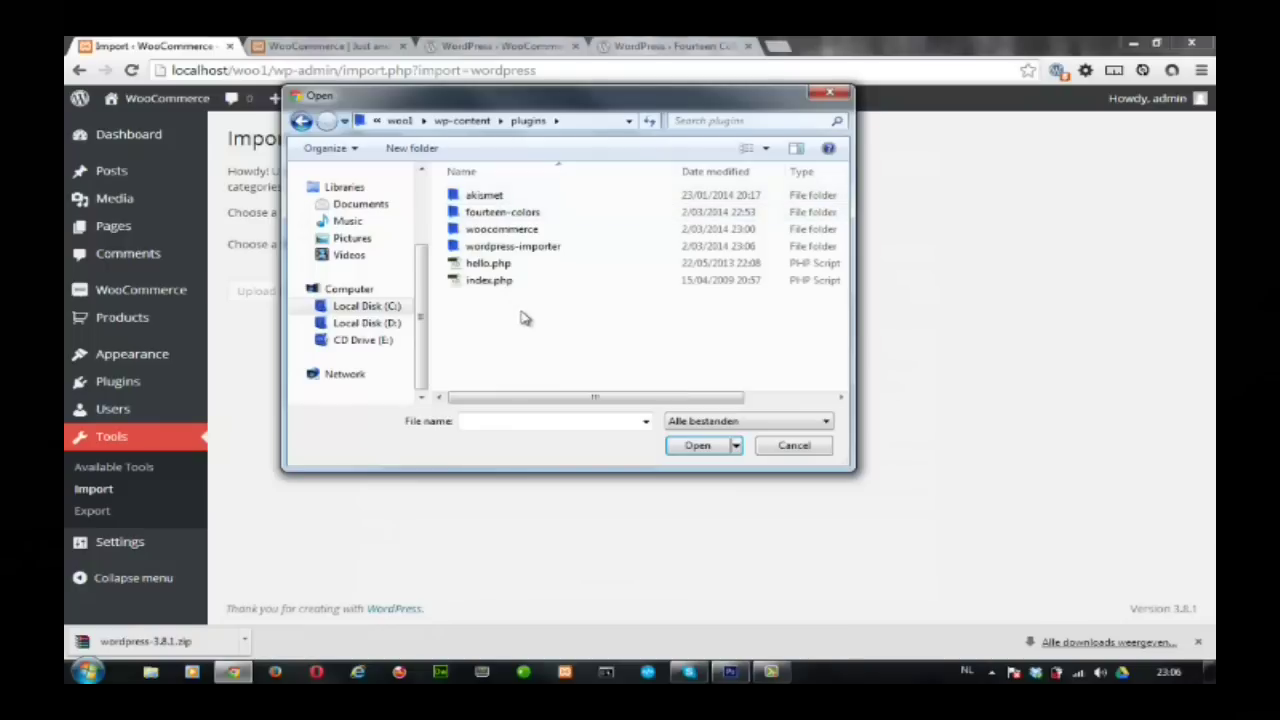
{"action": "left_click", "coordinate": [530, 230]}
{"action": "key", "text": "Return"}
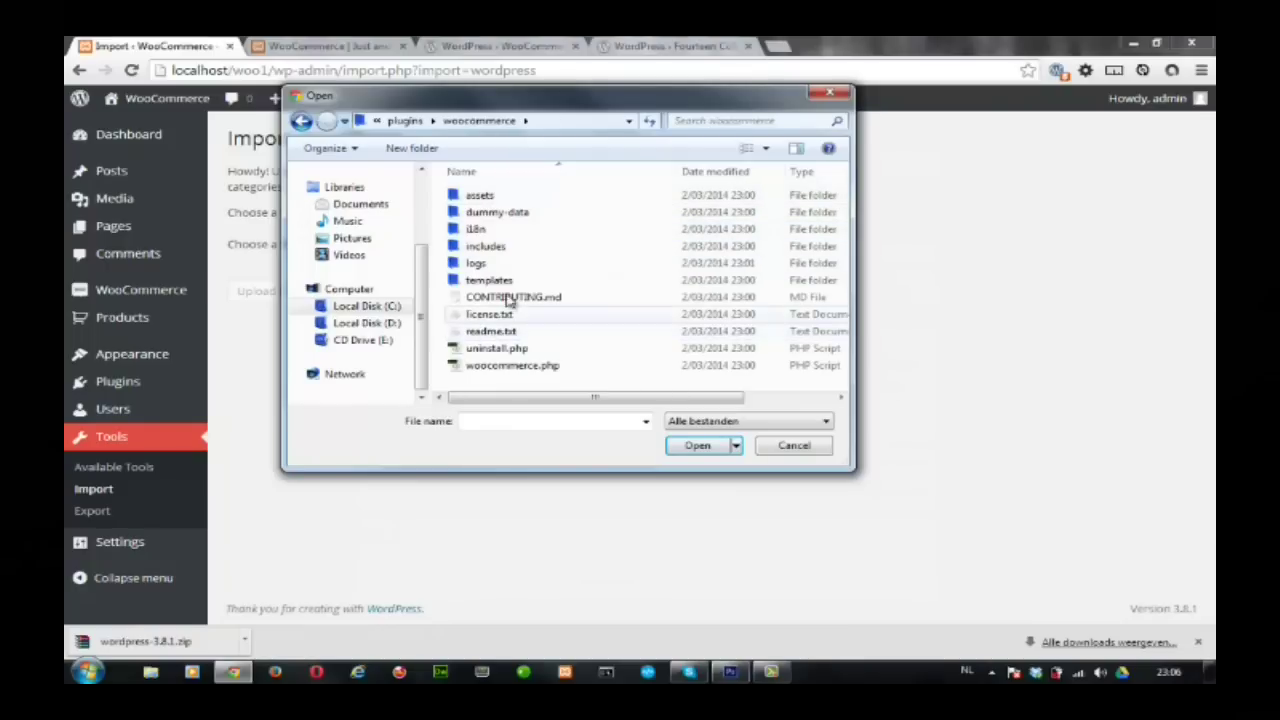
{"action": "double_click", "coordinate": [535, 214]}
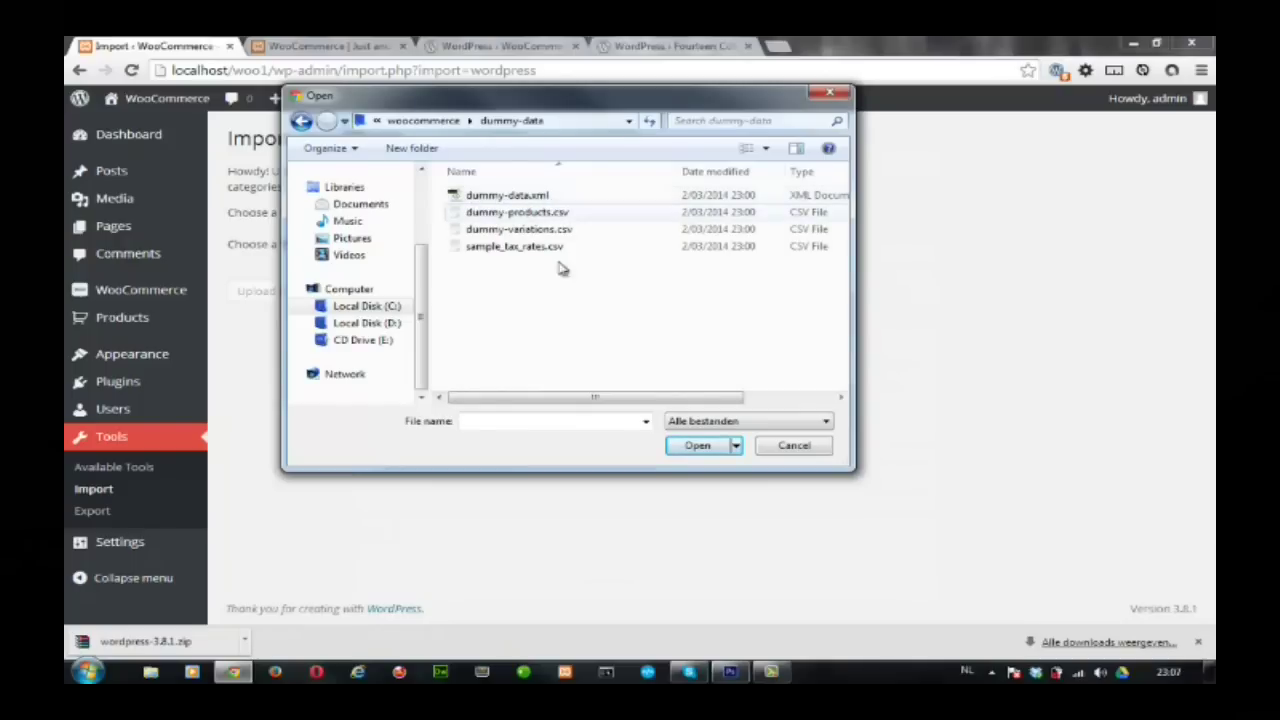
{"action": "left_click", "coordinate": [519, 200]}
{"action": "left_click", "coordinate": [718, 442]}
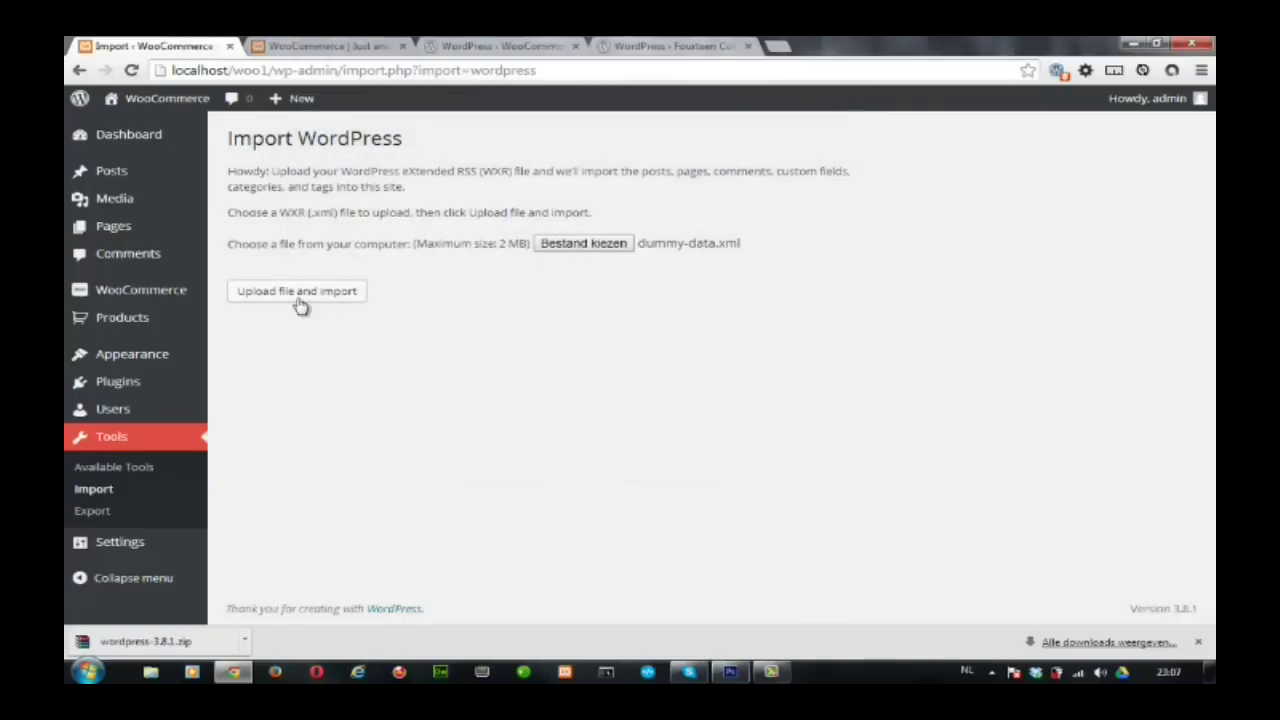
{"action": "left_click", "coordinate": [291, 292]}
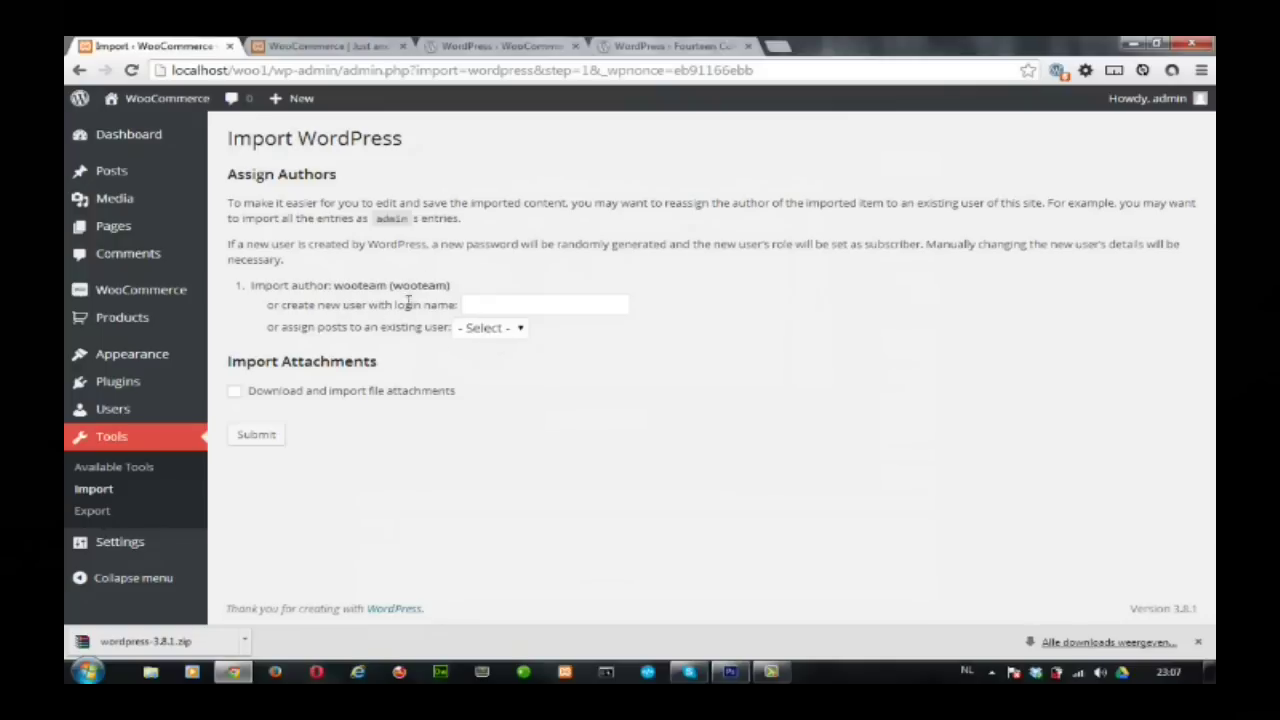
Assign the imported posts to the existing user admin, include the file attachments and run the import.
{"action": "left_click", "coordinate": [489, 329]}
{"action": "left_click", "coordinate": [491, 362]}
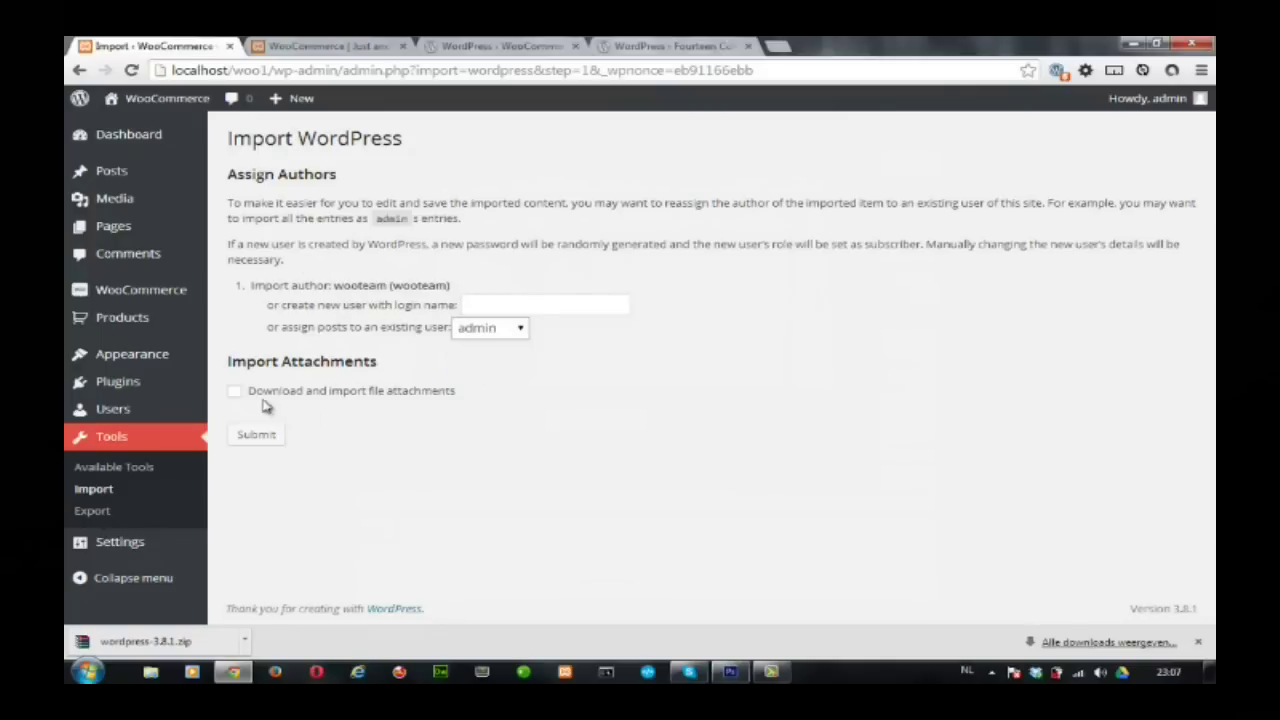
{"action": "left_click", "coordinate": [236, 393]}
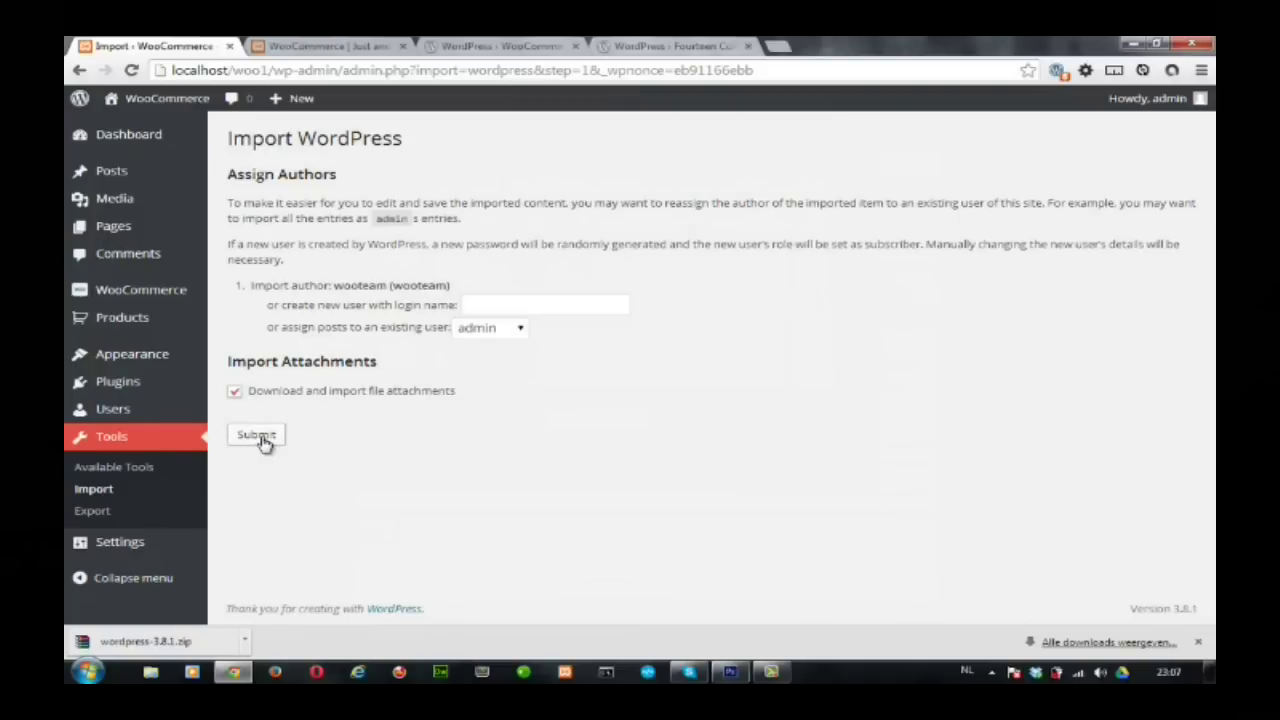
{"action": "left_click", "coordinate": [259, 436]}
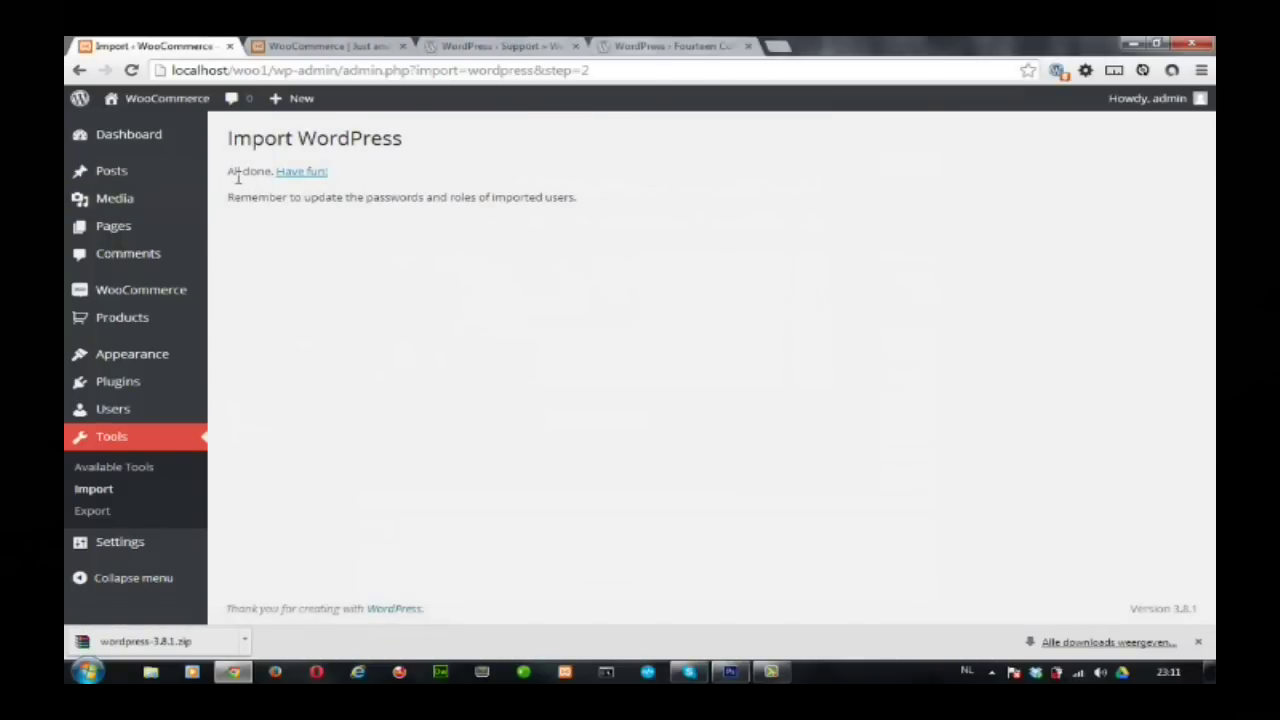
Reload the site's front end, open the Shop page and look through the imported products.
{"action": "left_click", "coordinate": [318, 47]}
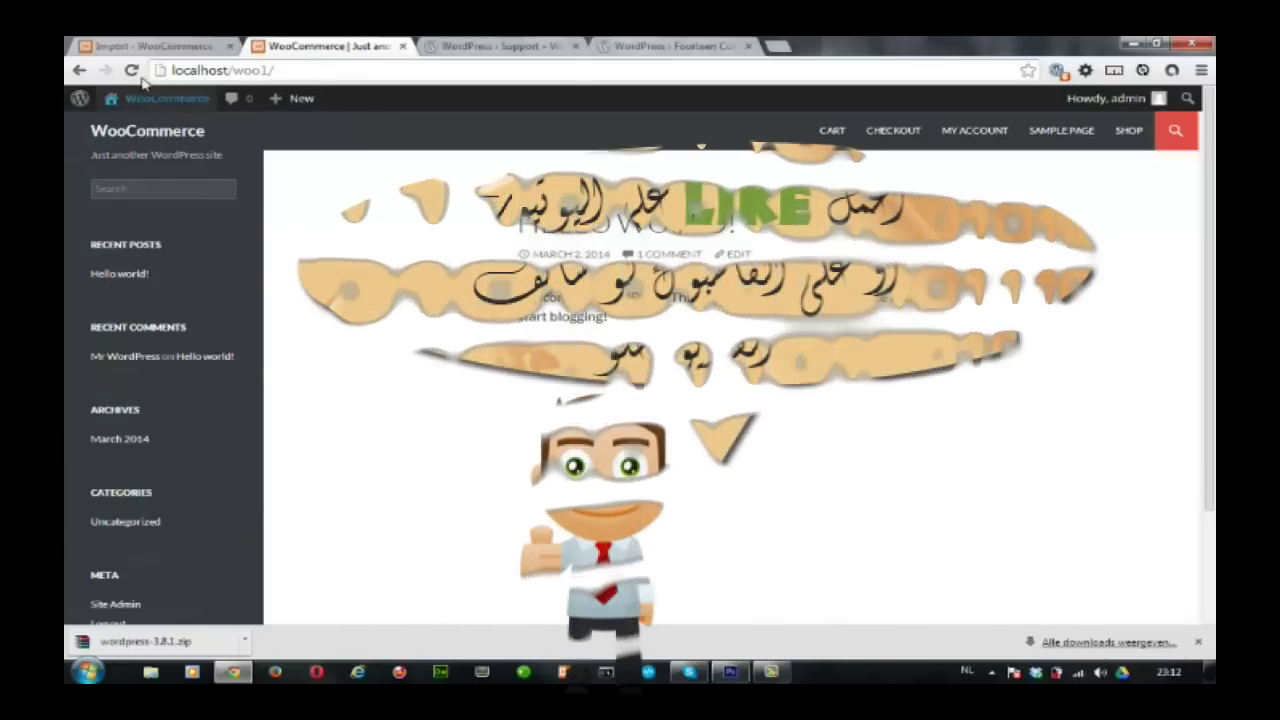
{"action": "left_click", "coordinate": [132, 71]}
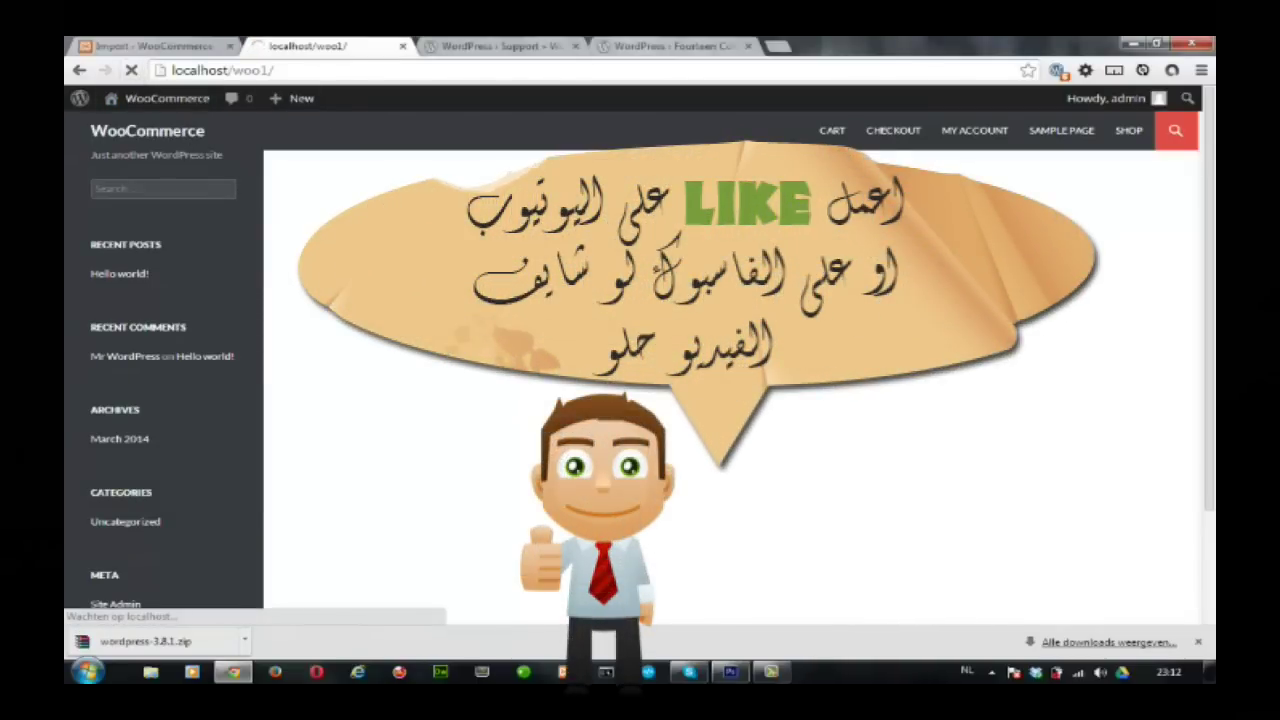
{"action": "left_click", "coordinate": [1130, 129]}
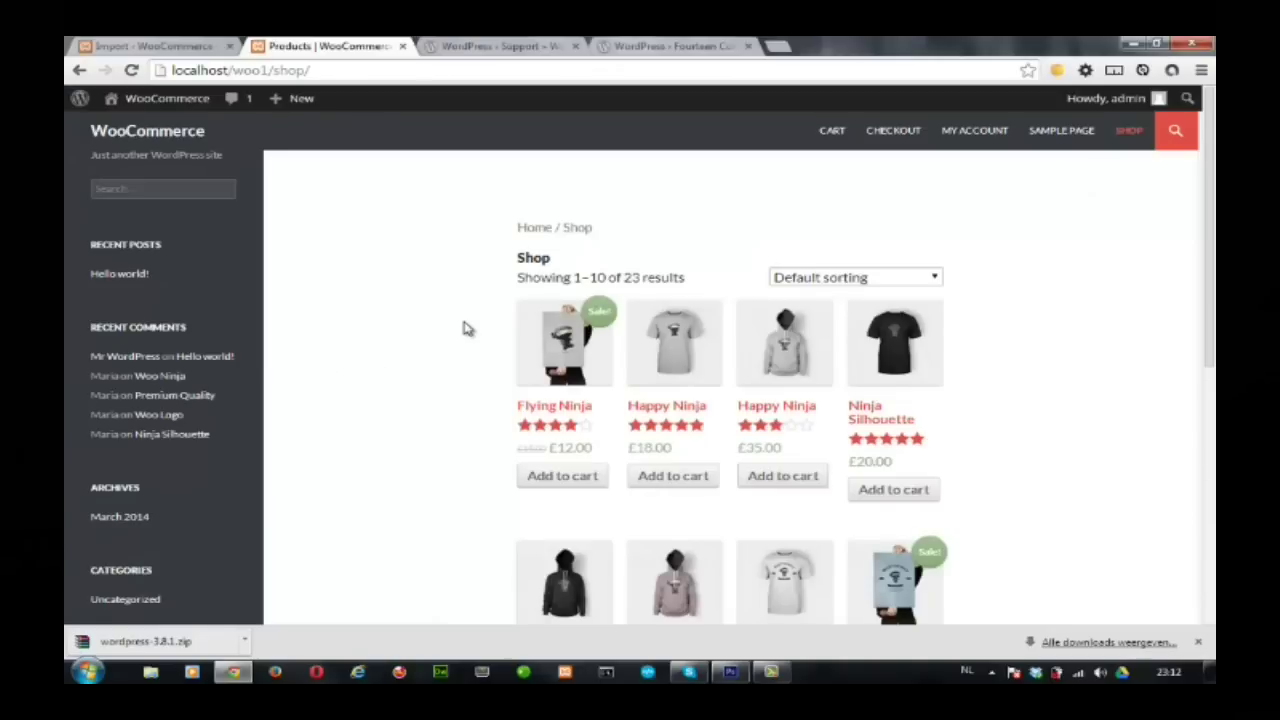
{"action": "scroll", "coordinate": [465, 328], "scroll_direction": "down", "scroll_amount": 5}
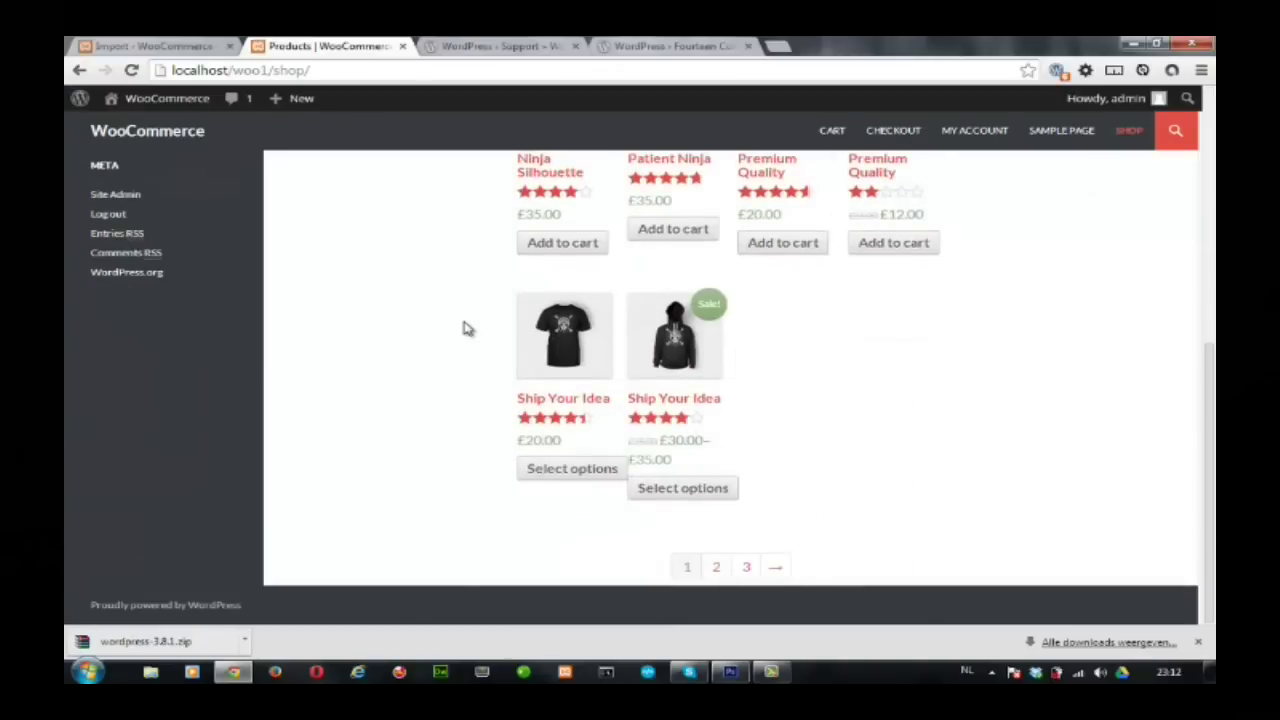
{"action": "scroll", "coordinate": [465, 328], "scroll_direction": "up", "scroll_amount": 5}
{"action": "scroll", "coordinate": [465, 326], "scroll_direction": "down", "scroll_amount": 3}
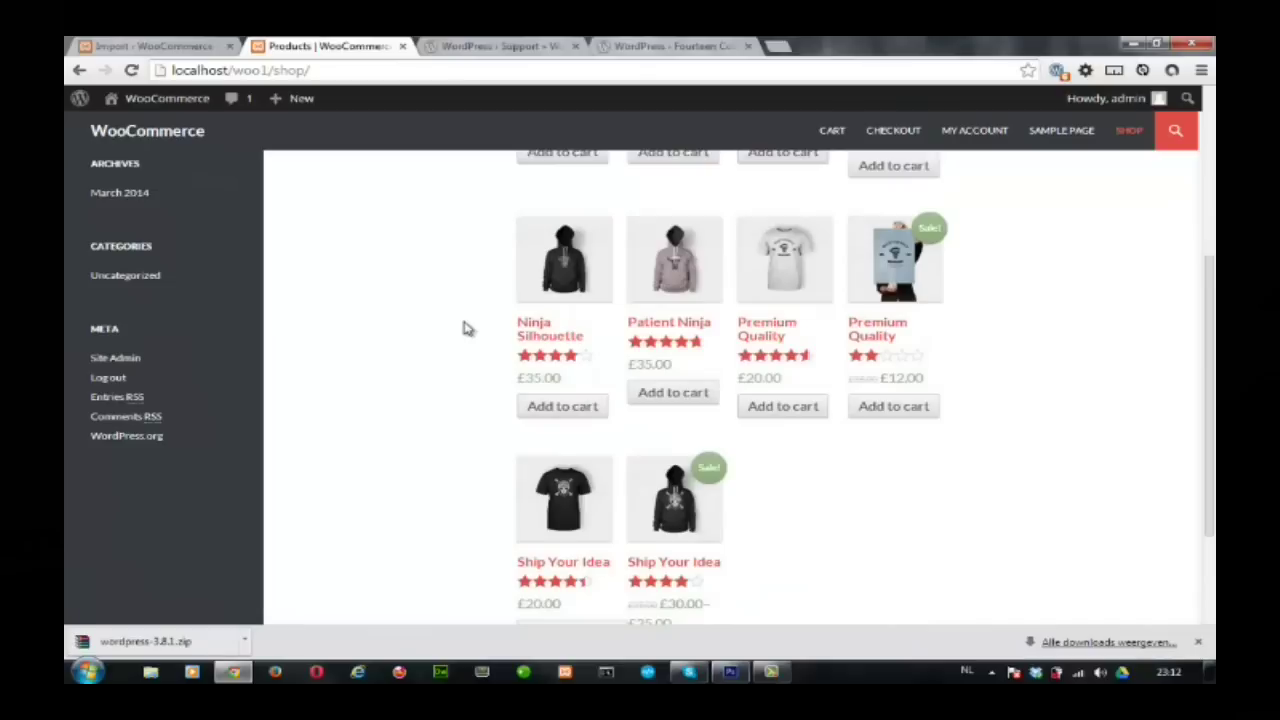
{"action": "scroll", "coordinate": [465, 324], "scroll_direction": "up", "scroll_amount": 2}
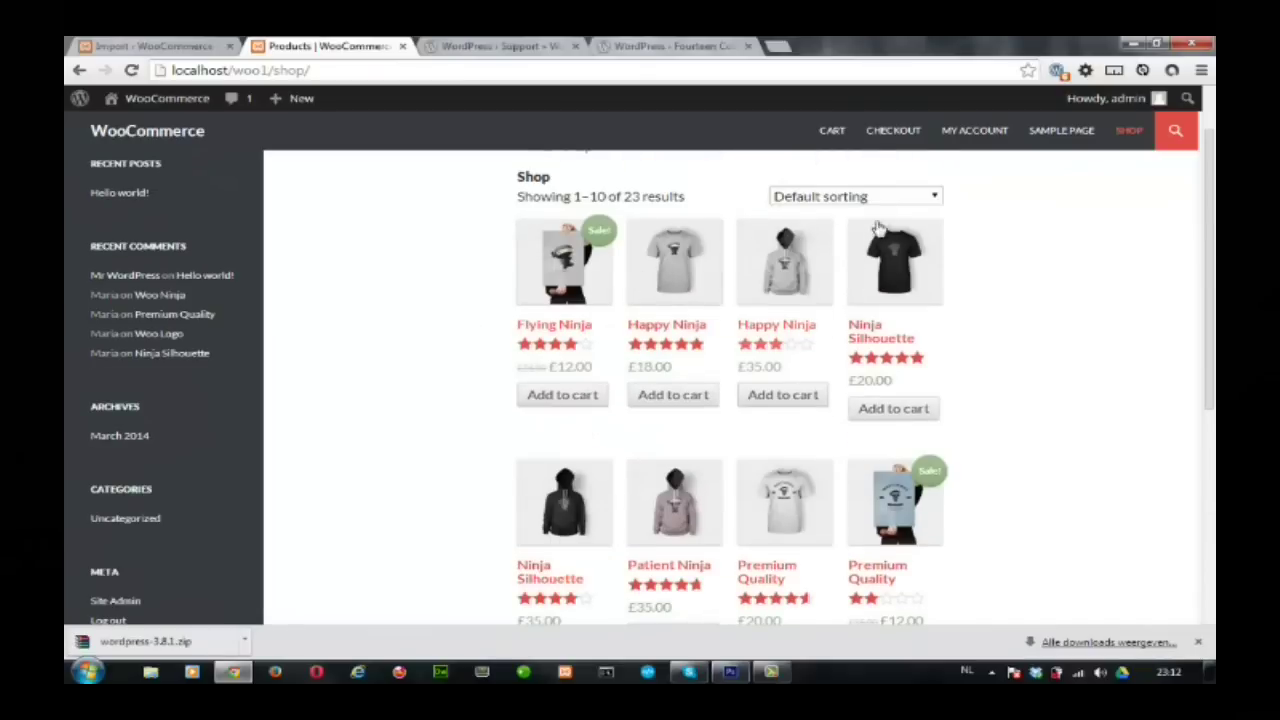
Sort the shop's products by popularity, then check the other sorting options and the reordered product list.
{"action": "left_click", "coordinate": [846, 197]}
{"action": "left_click", "coordinate": [865, 229]}
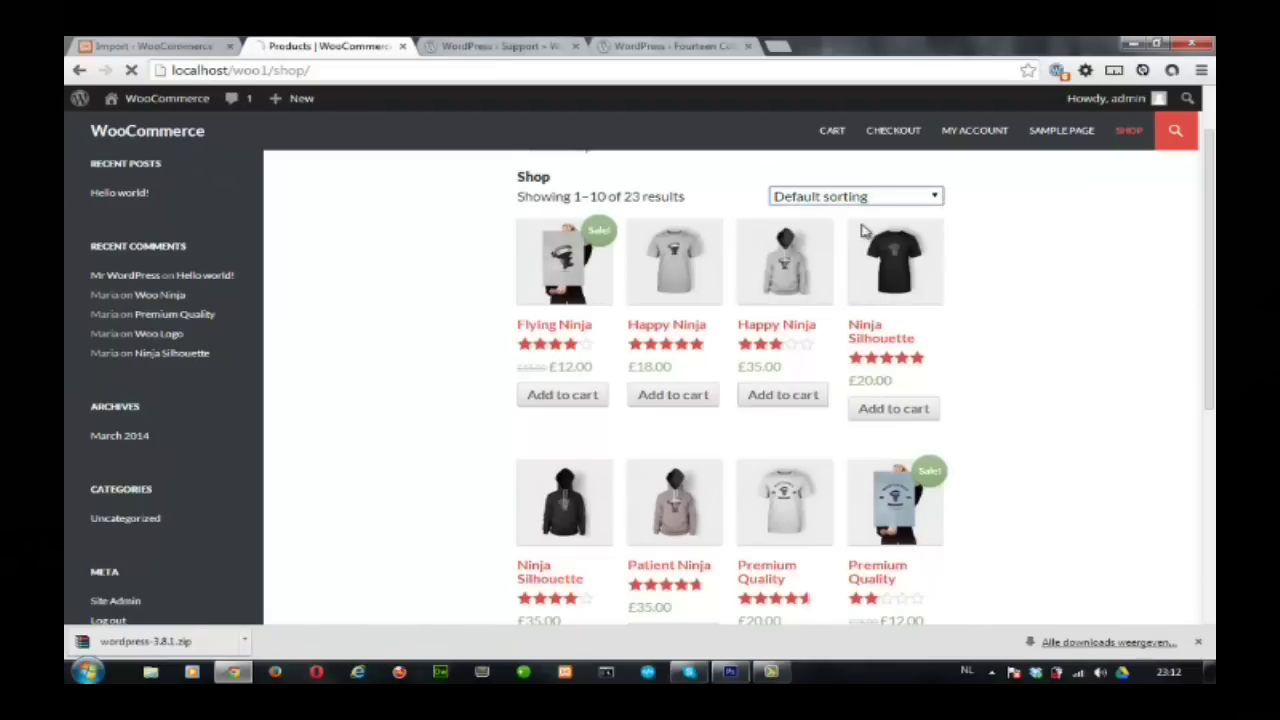
{"action": "left_click", "coordinate": [880, 200]}
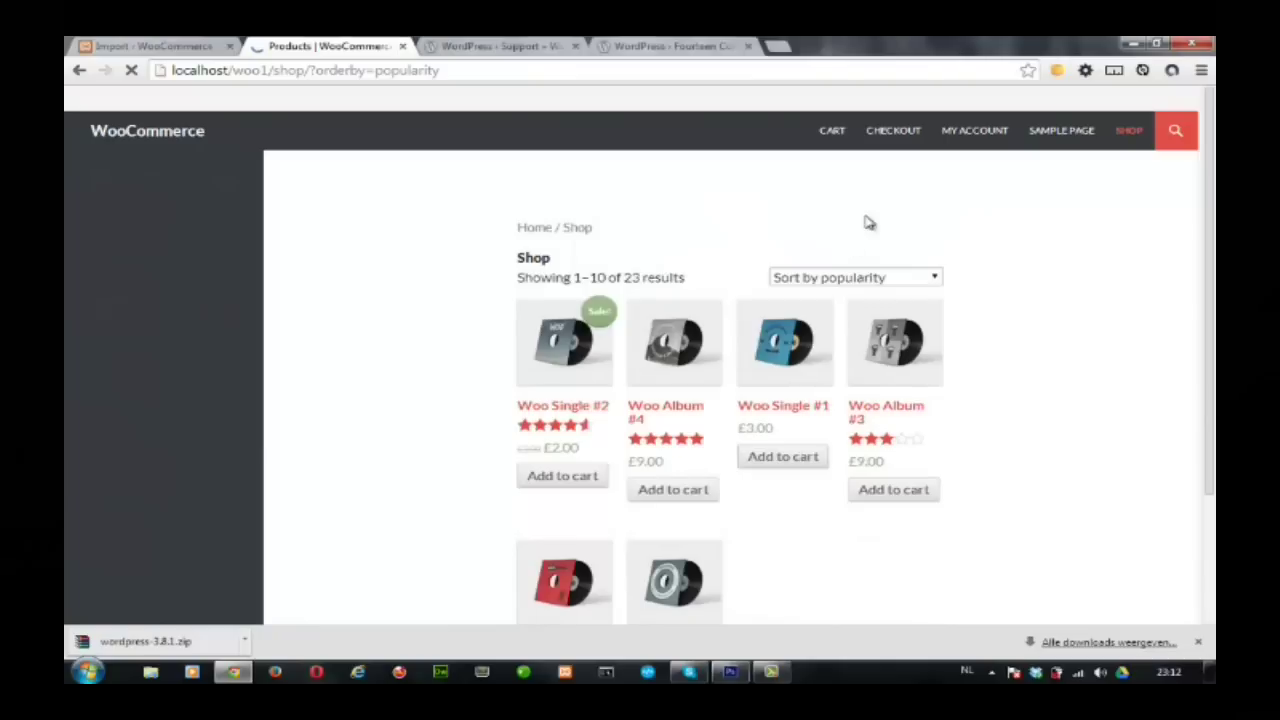
{"action": "left_click", "coordinate": [868, 280]}
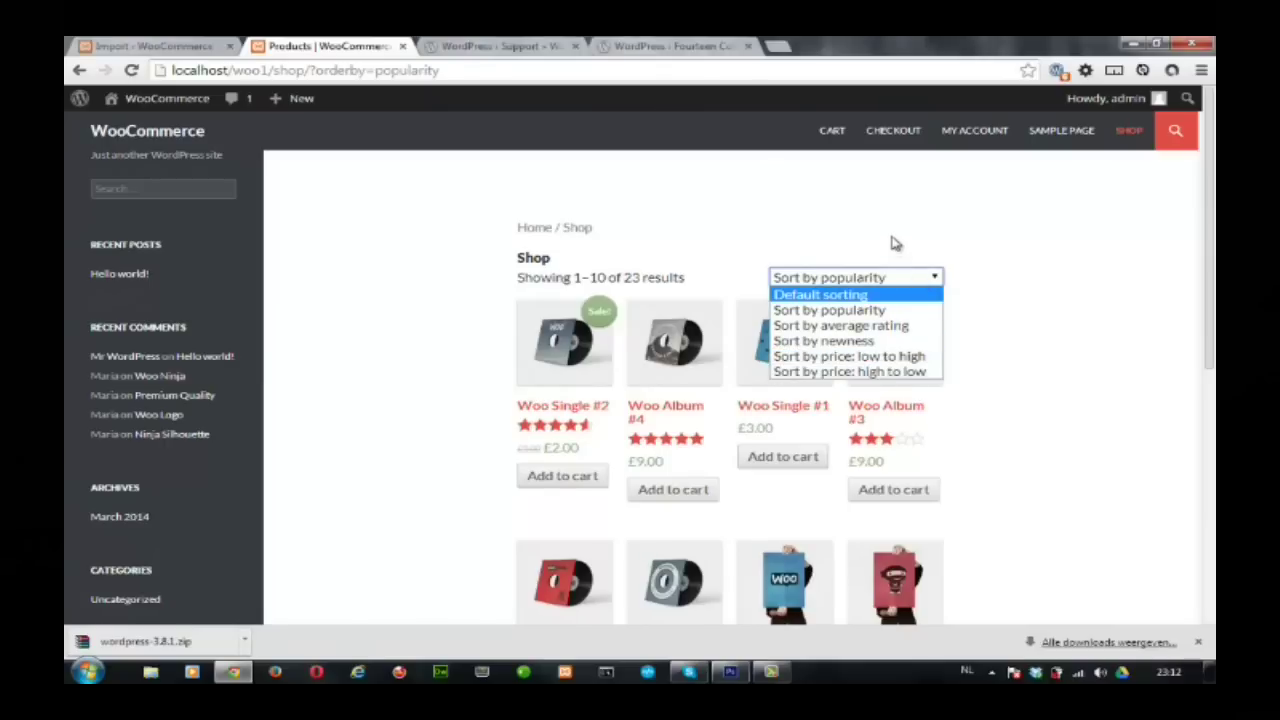
{"action": "left_click", "coordinate": [916, 213]}
{"action": "scroll", "coordinate": [471, 297], "scroll_direction": "down", "scroll_amount": 3}
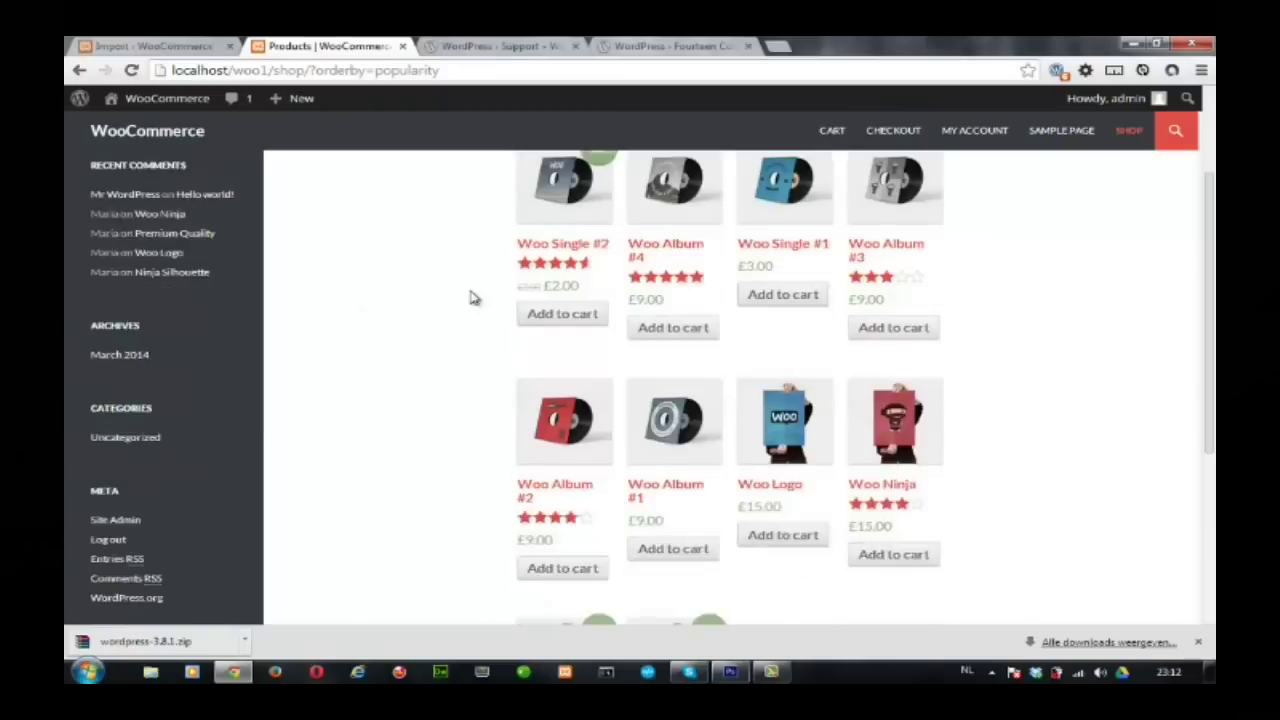
{"action": "scroll", "coordinate": [908, 348], "scroll_direction": "up", "scroll_amount": 2}
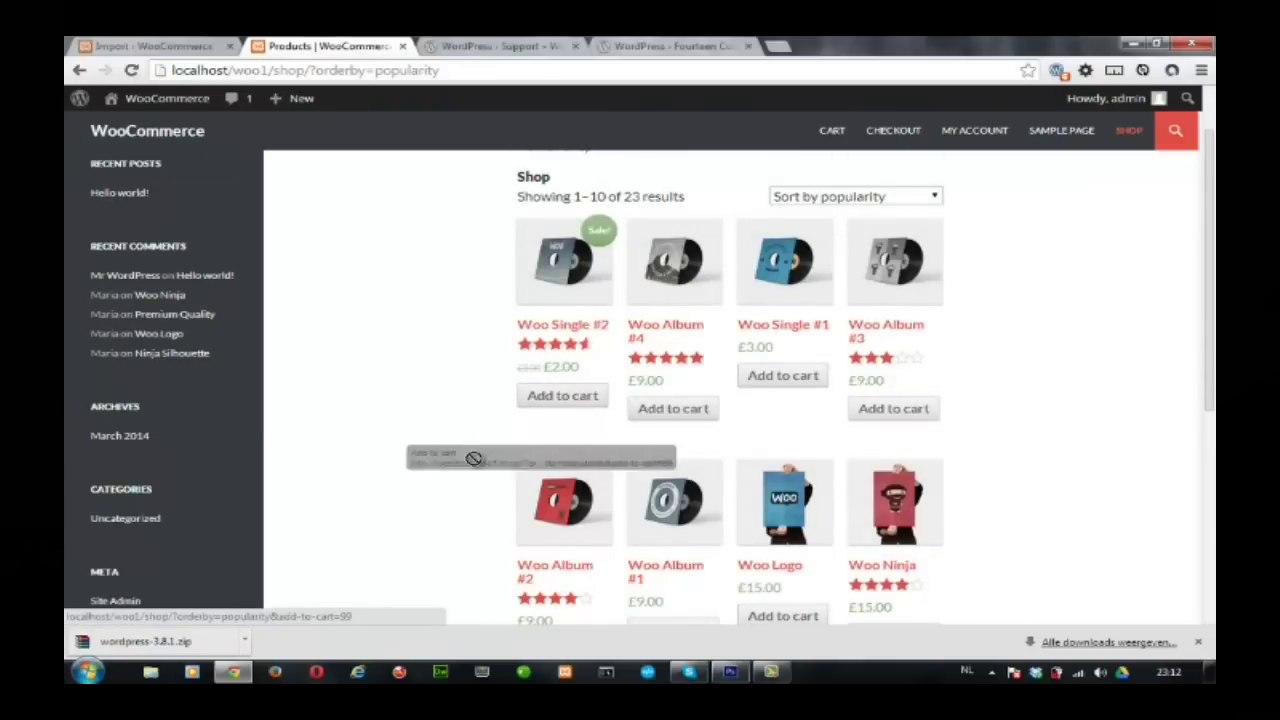
Open the Woo Single #2 product page and examine its images, price, cart option, categories and description.
{"action": "left_click", "coordinate": [565, 283]}
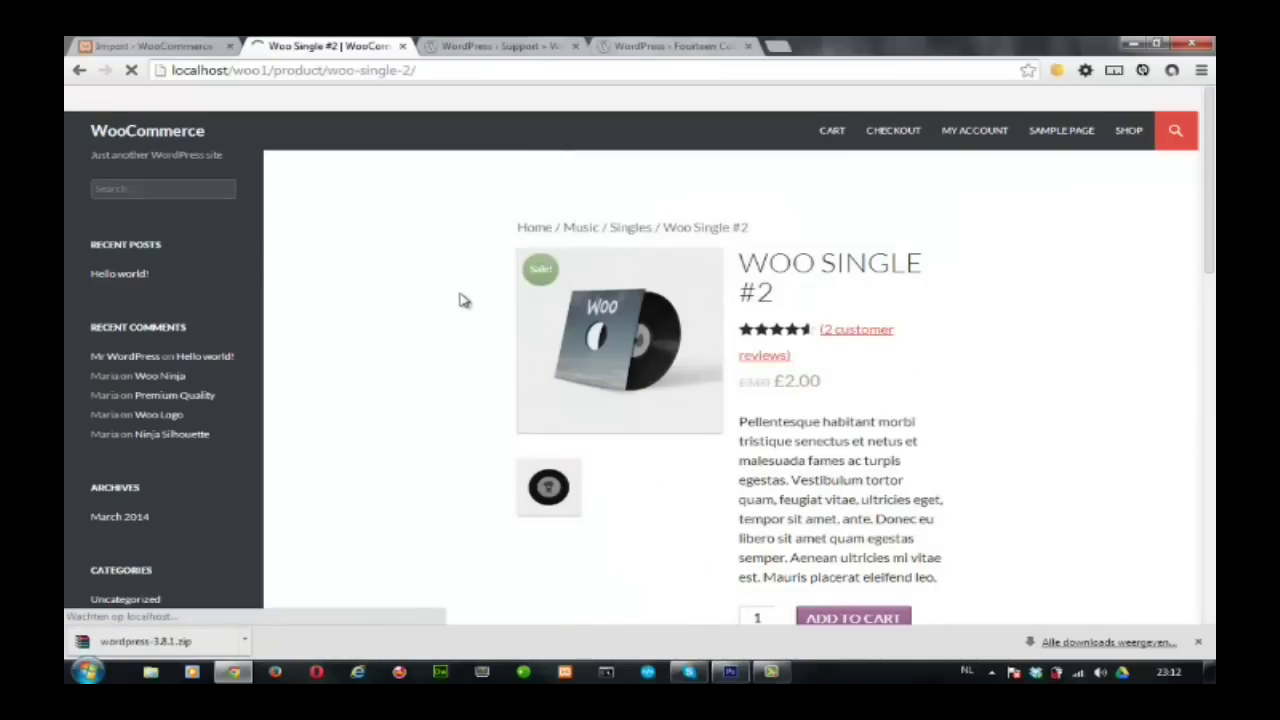
{"action": "scroll", "coordinate": [460, 300], "scroll_direction": "down", "scroll_amount": 3}
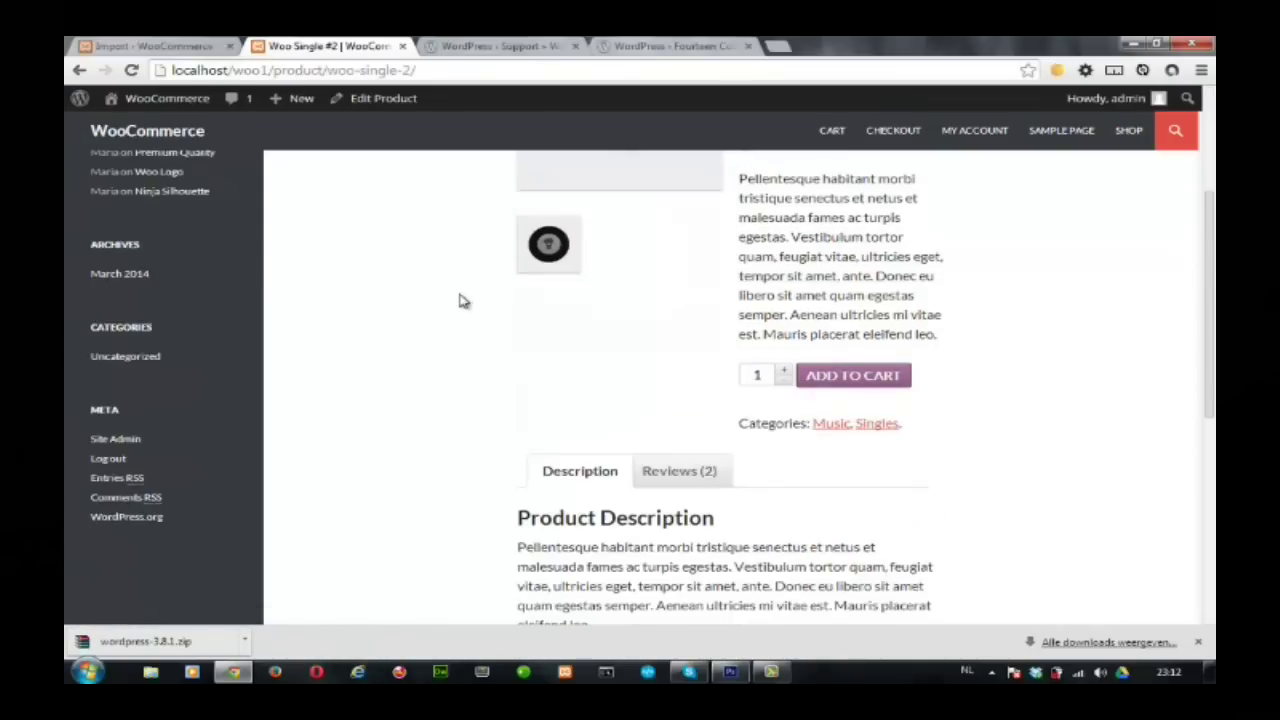
{"action": "scroll", "coordinate": [457, 300], "scroll_direction": "down", "scroll_amount": 2}
{"action": "scroll", "coordinate": [457, 300], "scroll_direction": "up", "scroll_amount": 5}
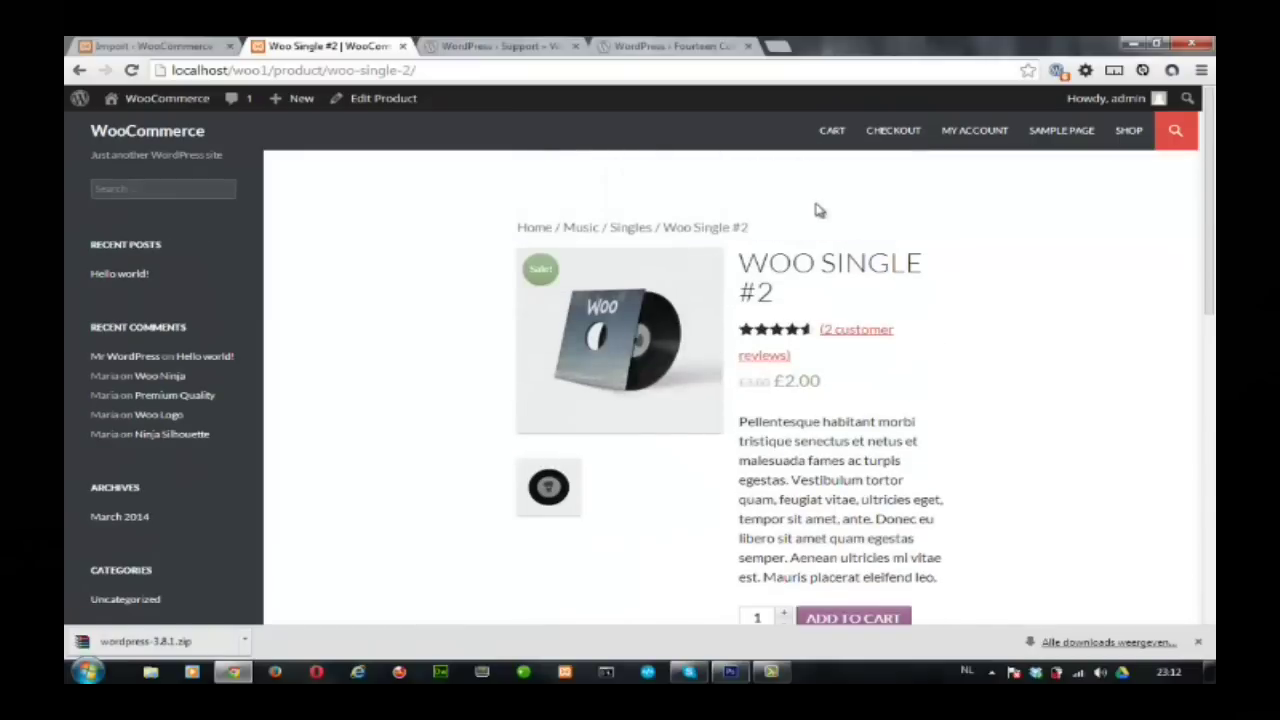
{"action": "scroll", "coordinate": [870, 365], "scroll_direction": "down", "scroll_amount": 2}
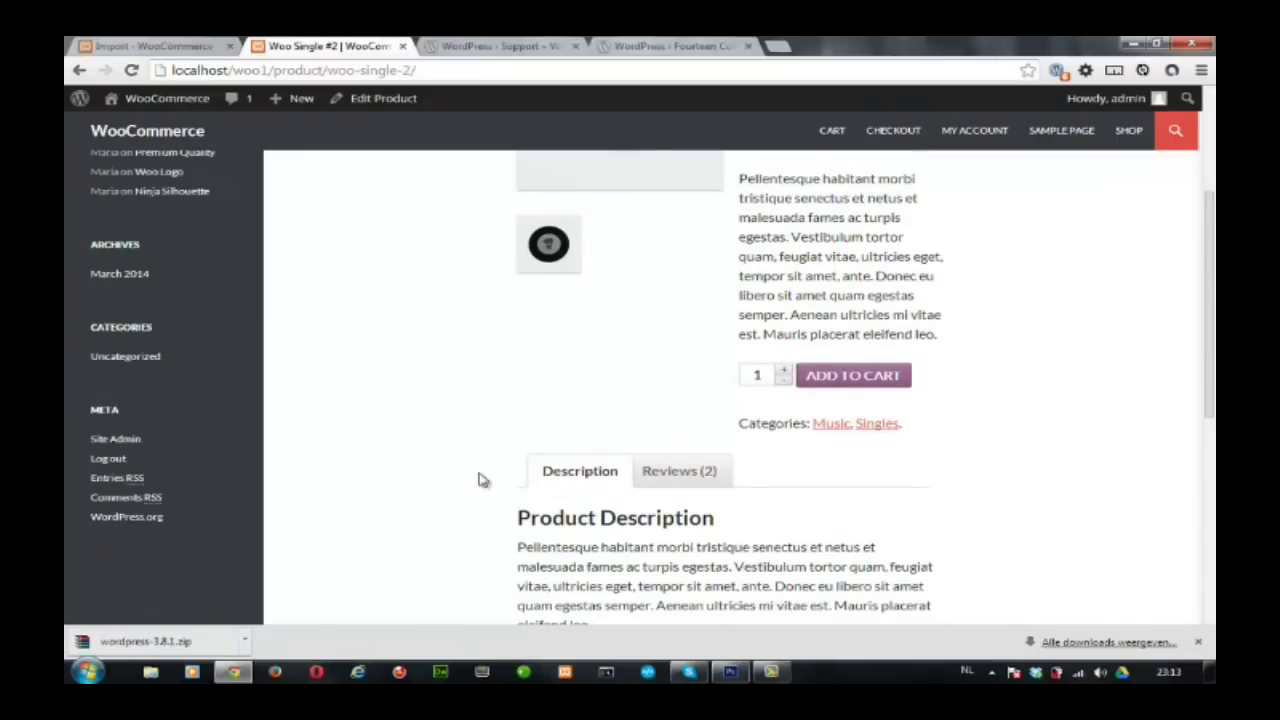
{"action": "scroll", "coordinate": [584, 443], "scroll_direction": "down", "scroll_amount": 1}
Show the customer reviews of Woo Single #2 and inspect the form for adding a review.
{"action": "left_click", "coordinate": [684, 315]}
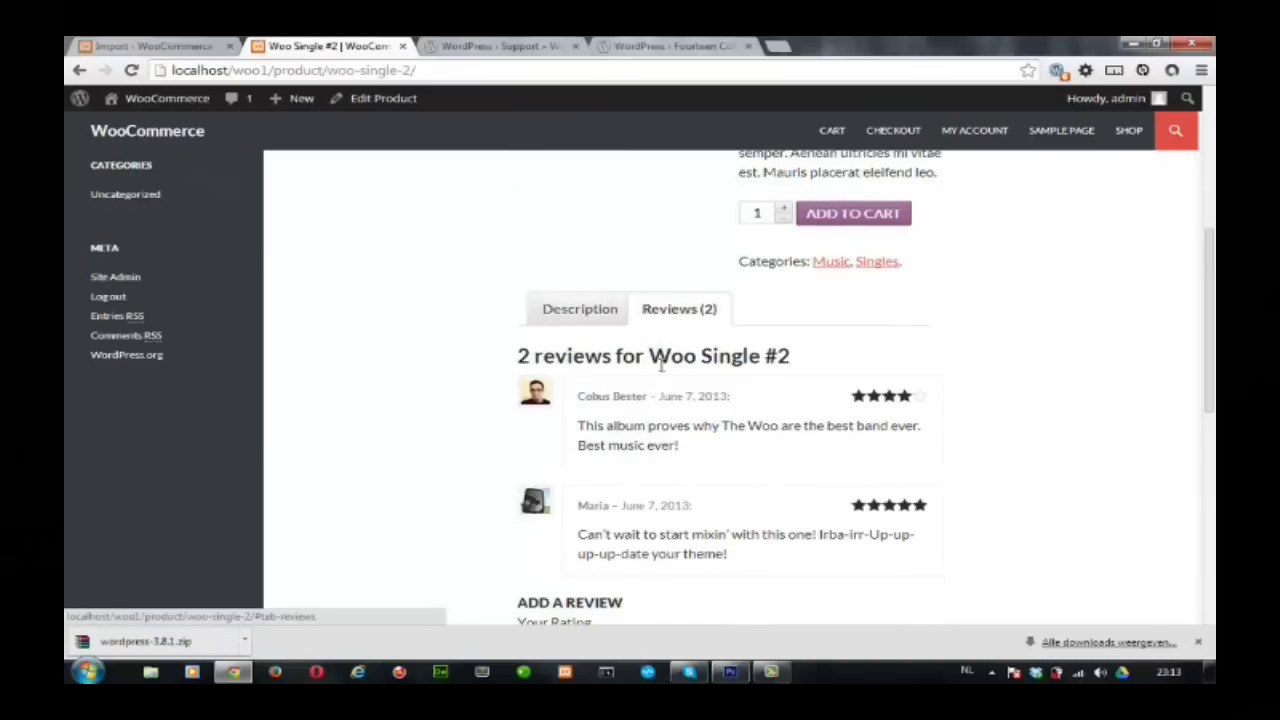
{"action": "scroll", "coordinate": [628, 498], "scroll_direction": "down", "scroll_amount": 1}
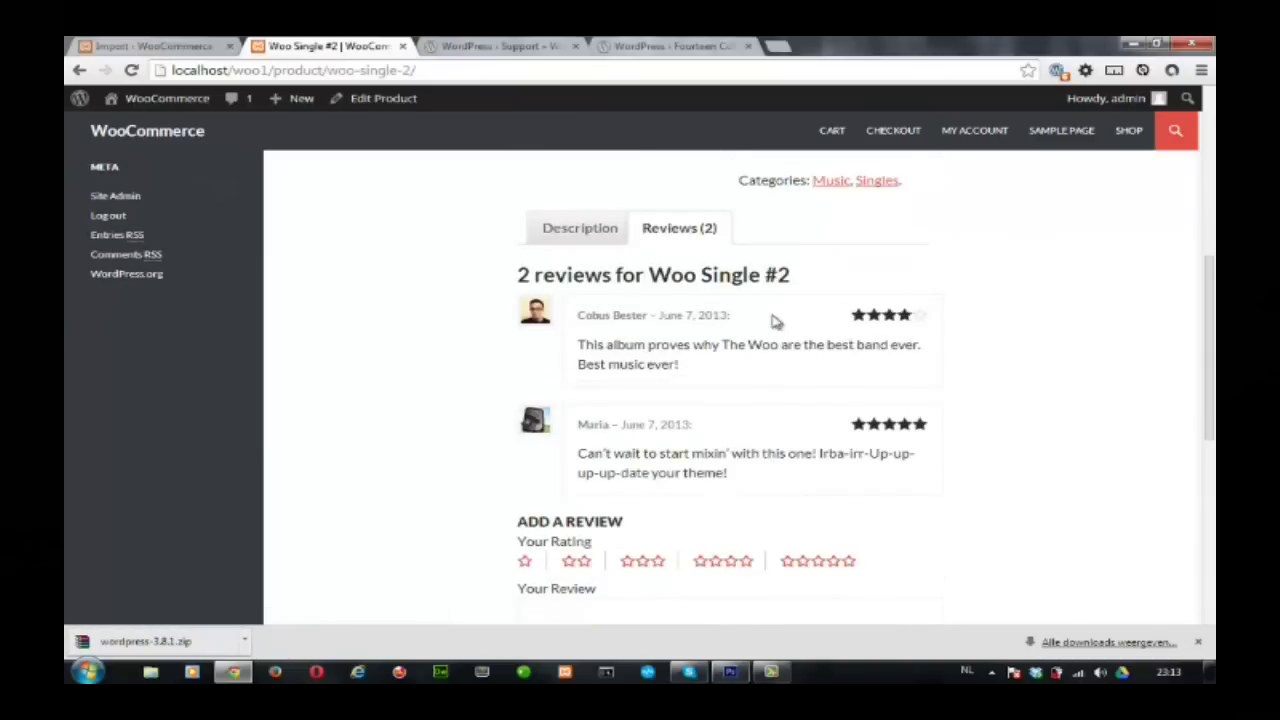
{"action": "scroll", "coordinate": [447, 485], "scroll_direction": "down", "scroll_amount": 1}
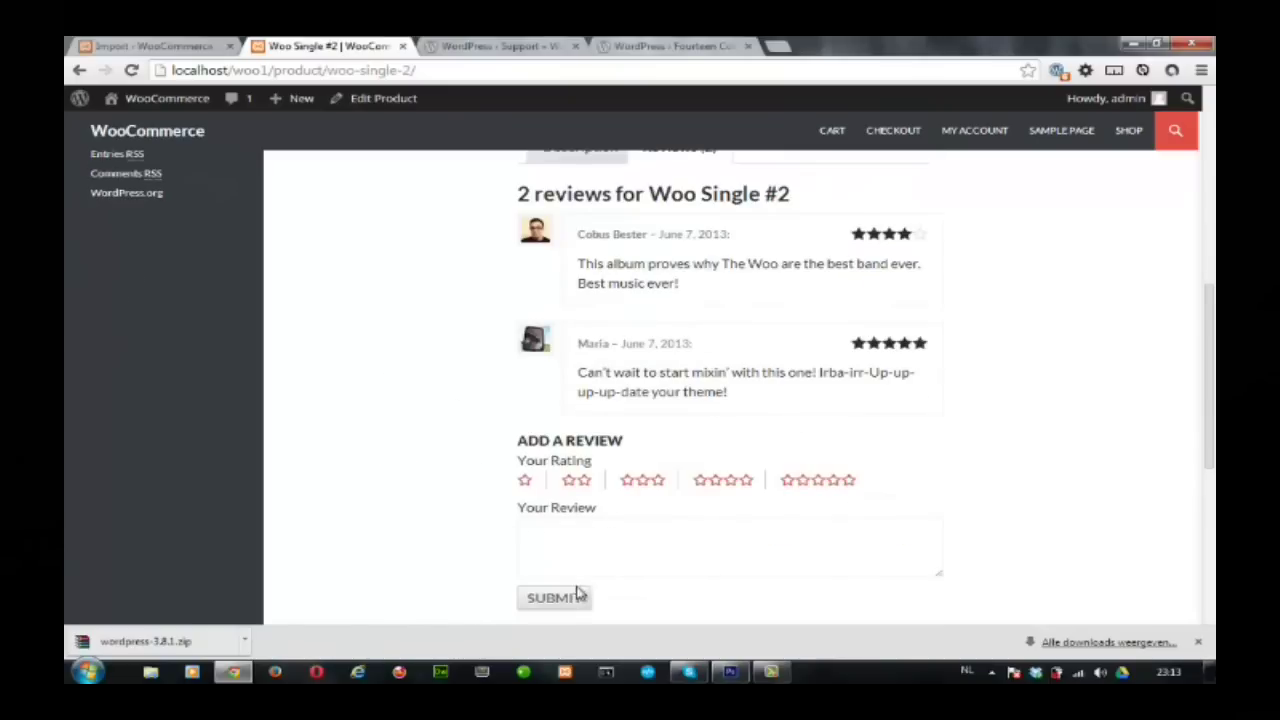
View Woo Single #2's product images enlarged, go to the second image, expand it to full size and close the viewer.
{"action": "scroll", "coordinate": [408, 423], "scroll_direction": "up", "scroll_amount": 8}
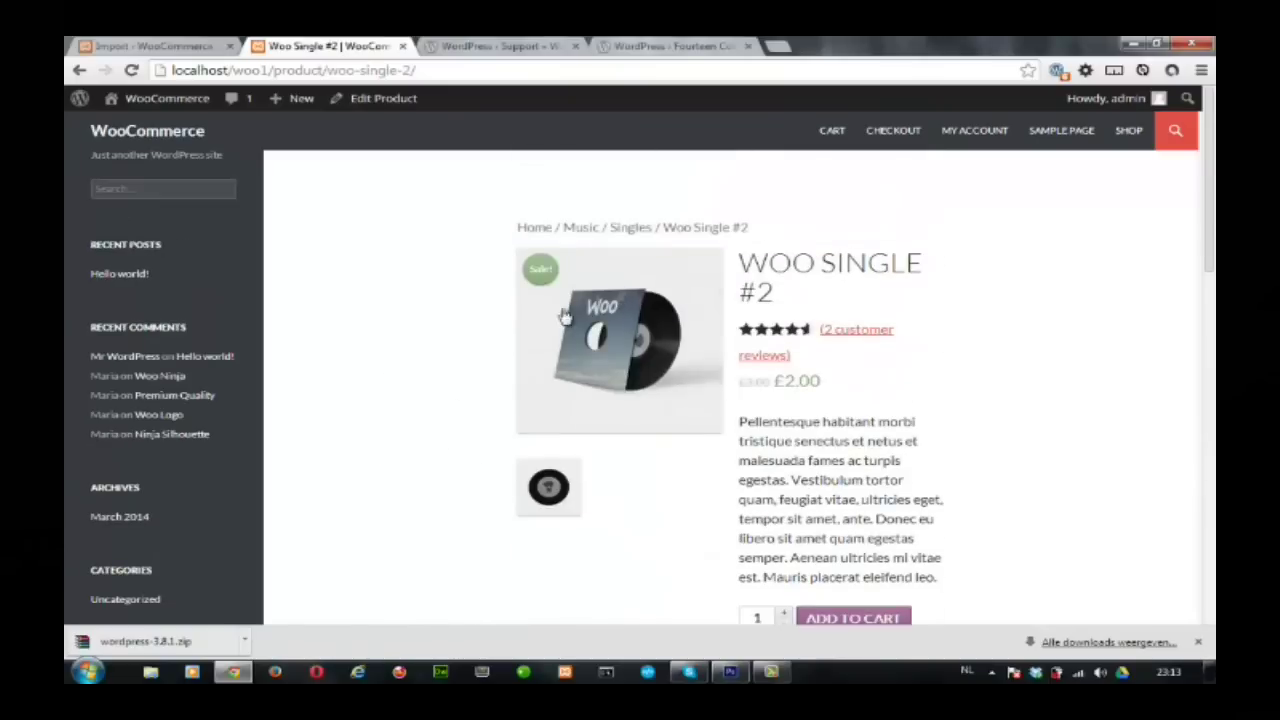
{"action": "left_click", "coordinate": [564, 317]}
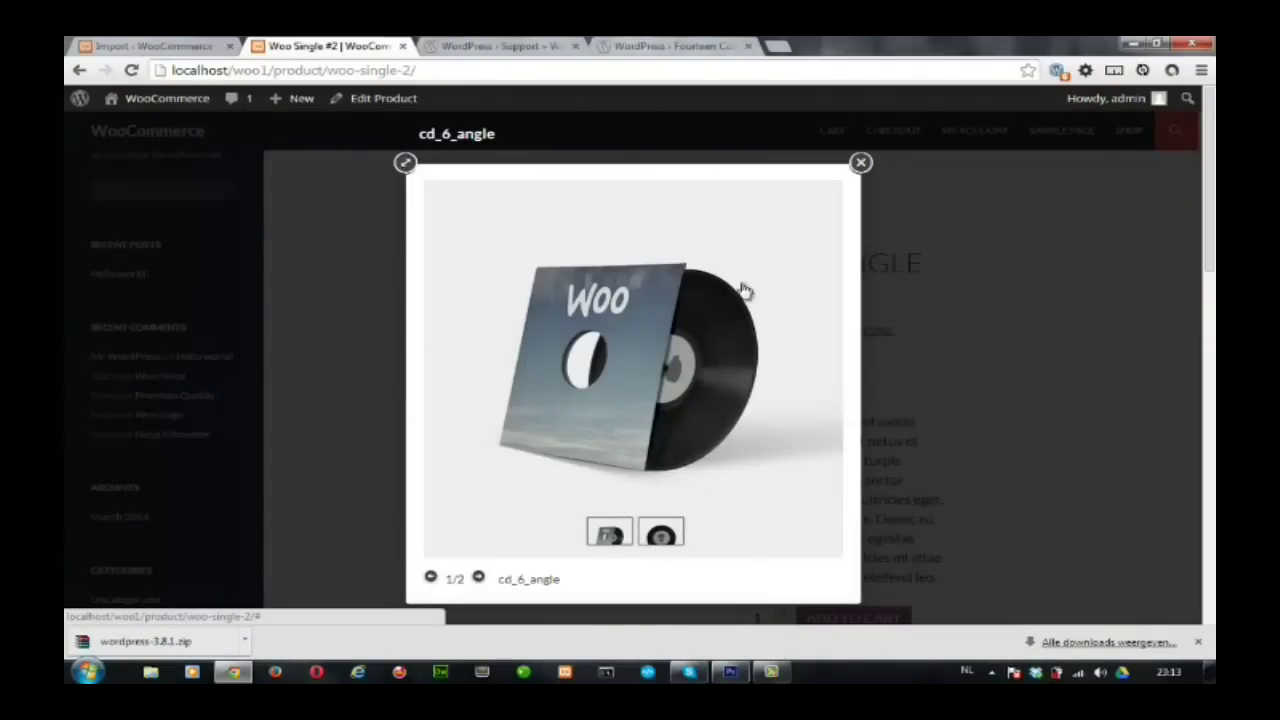
{"action": "left_click", "coordinate": [788, 245]}
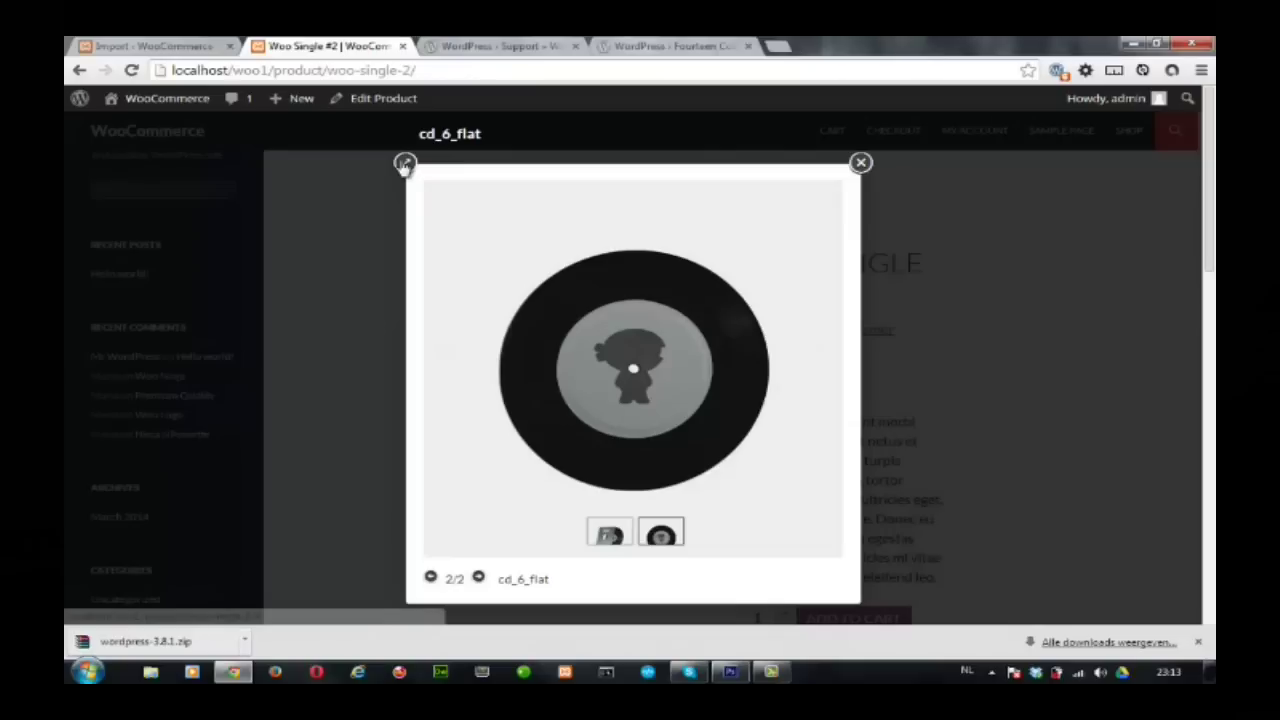
{"action": "left_click", "coordinate": [404, 163]}
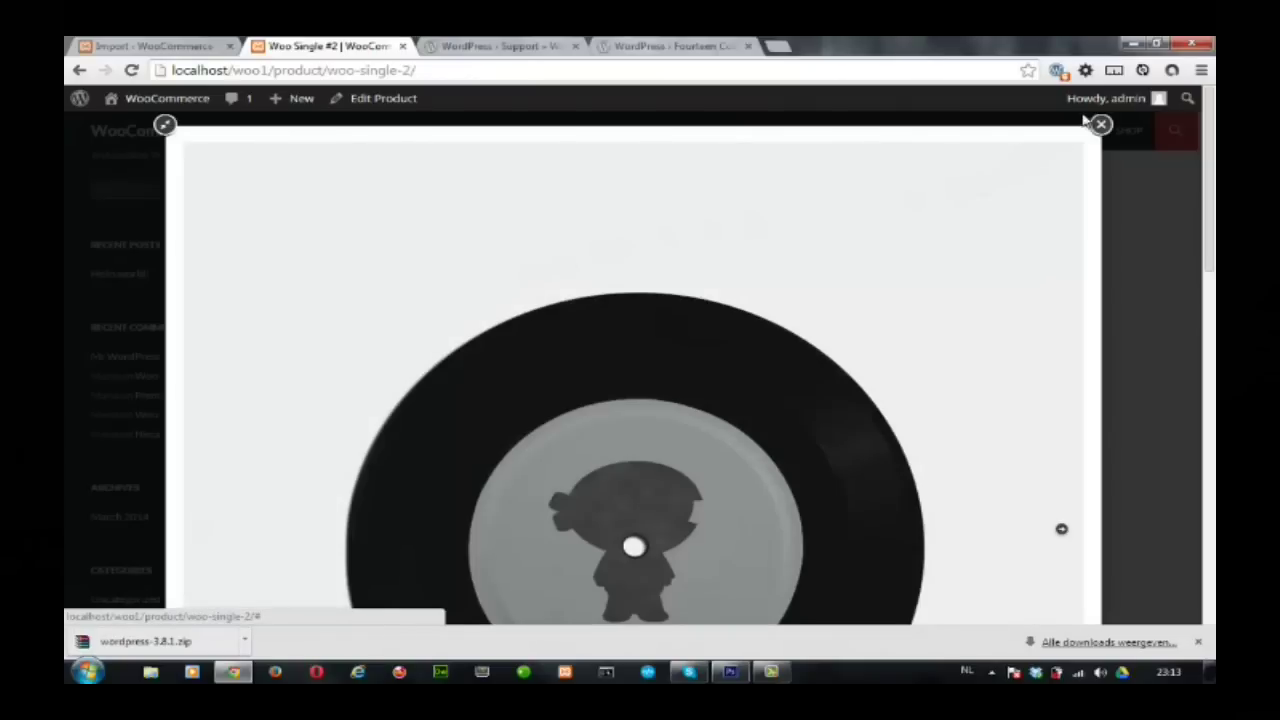
{"action": "left_click", "coordinate": [1100, 124]}
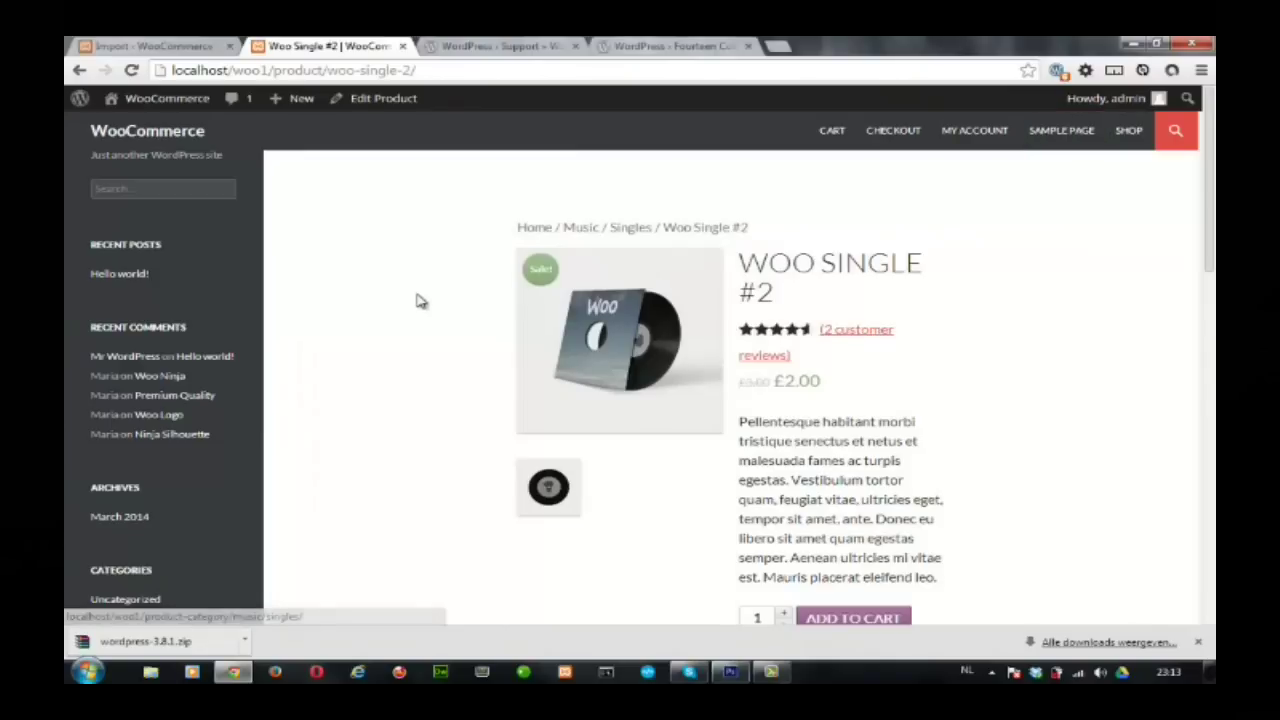
{"action": "scroll", "coordinate": [417, 297], "scroll_direction": "down", "scroll_amount": 3}
{"action": "scroll", "coordinate": [840, 189], "scroll_direction": "up", "scroll_amount": 3}
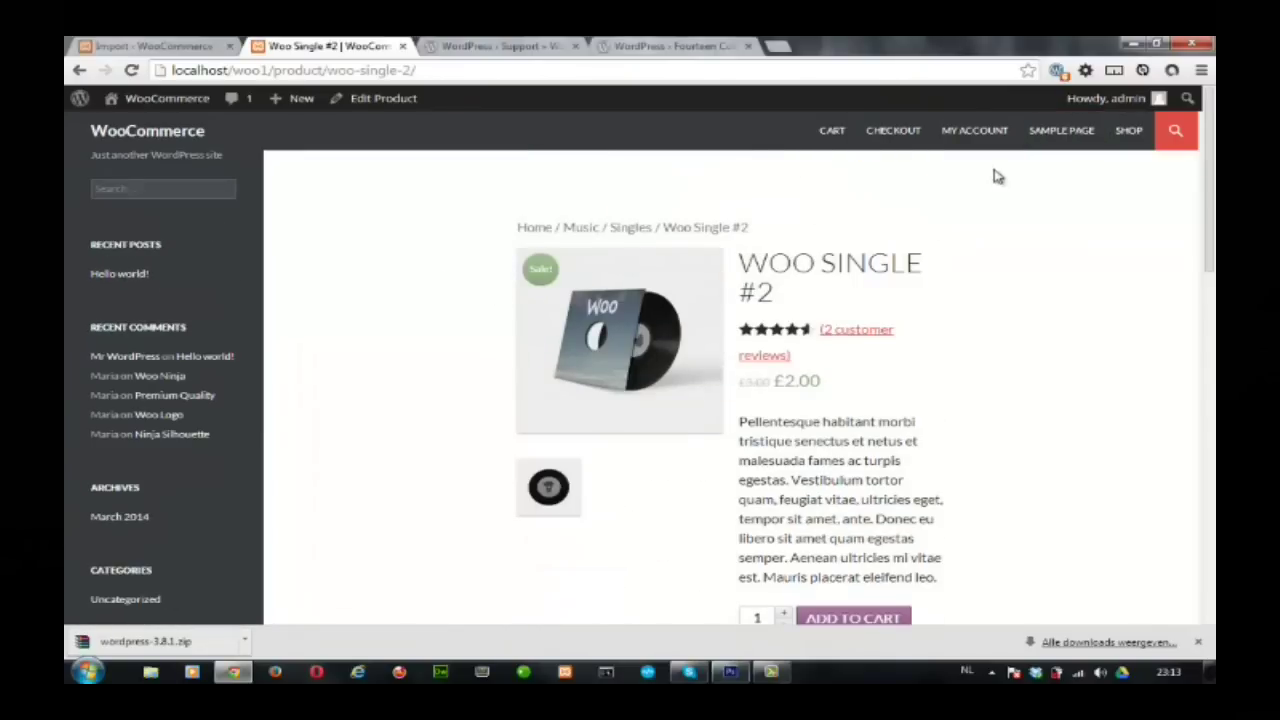
Return to the Shop page and browse the products on its second page.
{"action": "left_click", "coordinate": [1127, 131]}
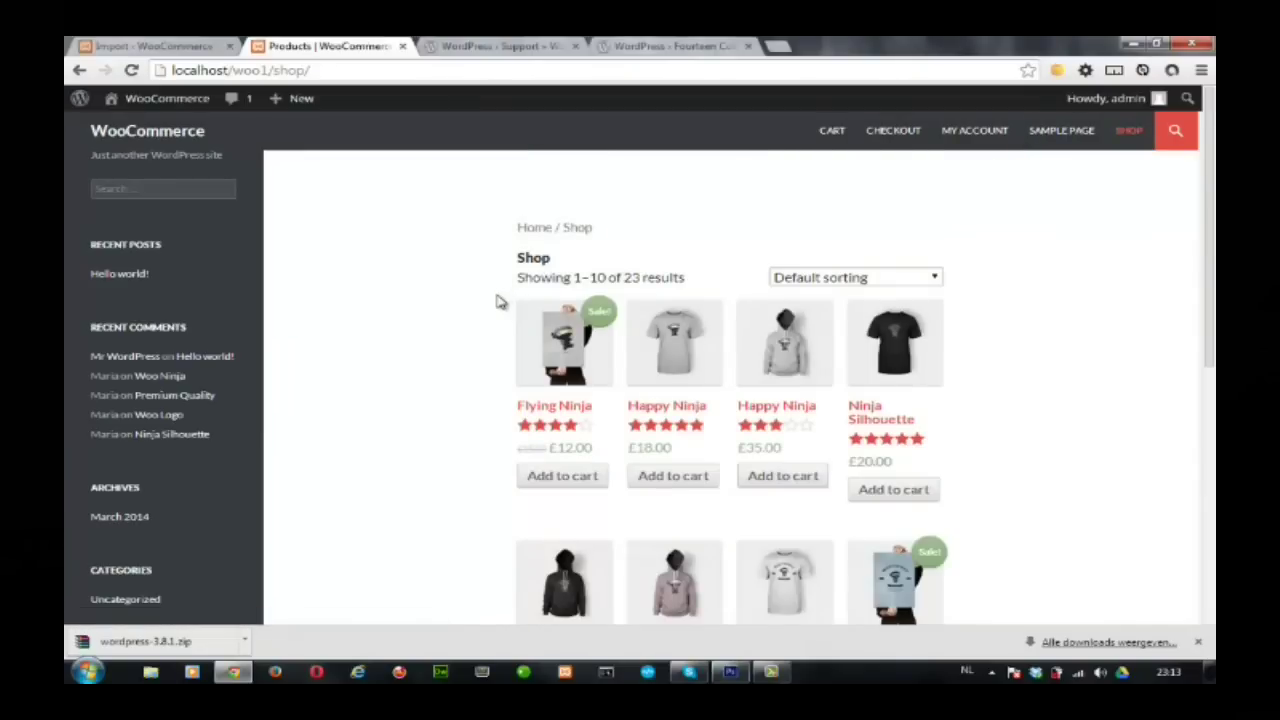
{"action": "scroll", "coordinate": [495, 308], "scroll_direction": "down", "scroll_amount": 5}
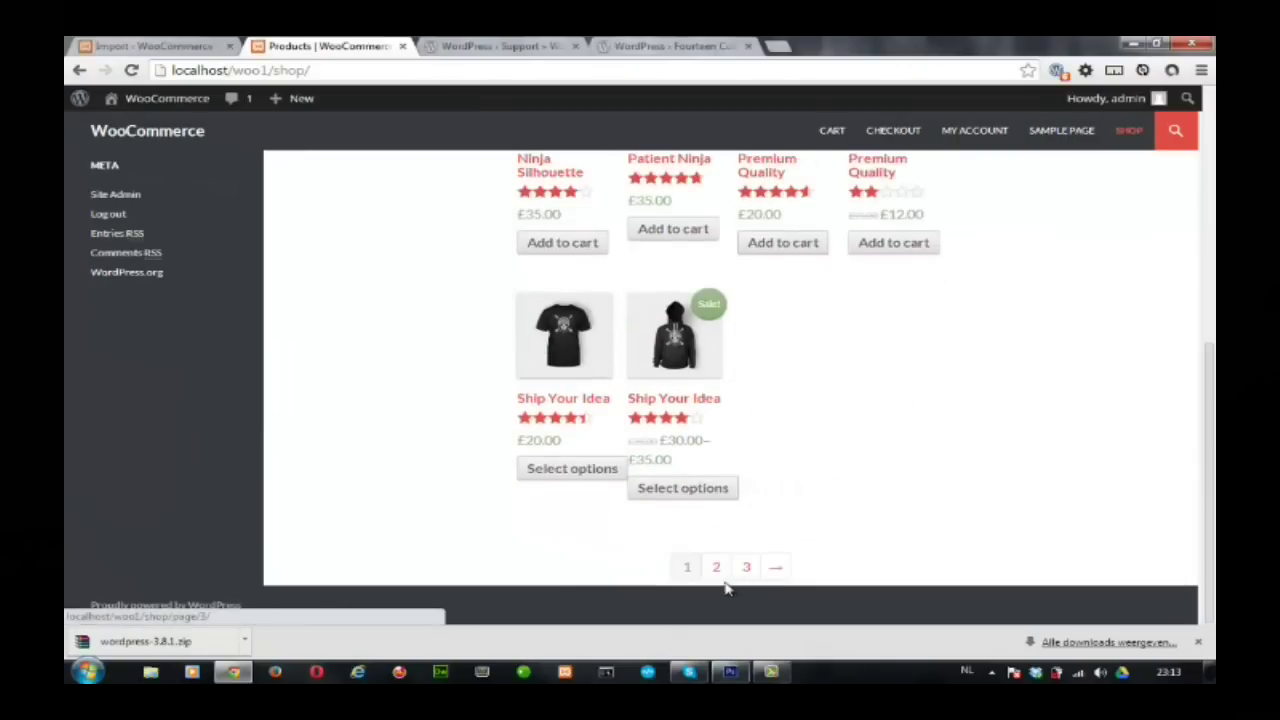
{"action": "left_click", "coordinate": [718, 570]}
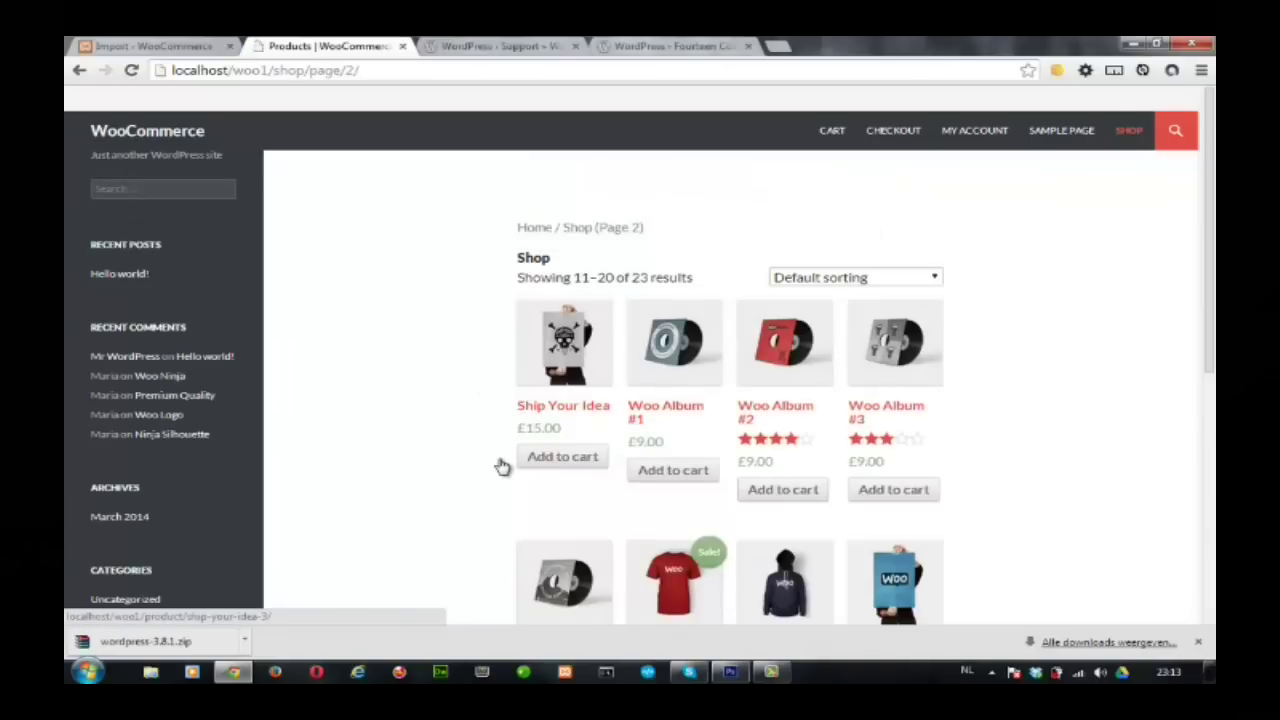
{"action": "scroll", "coordinate": [497, 465], "scroll_direction": "down", "scroll_amount": 4}
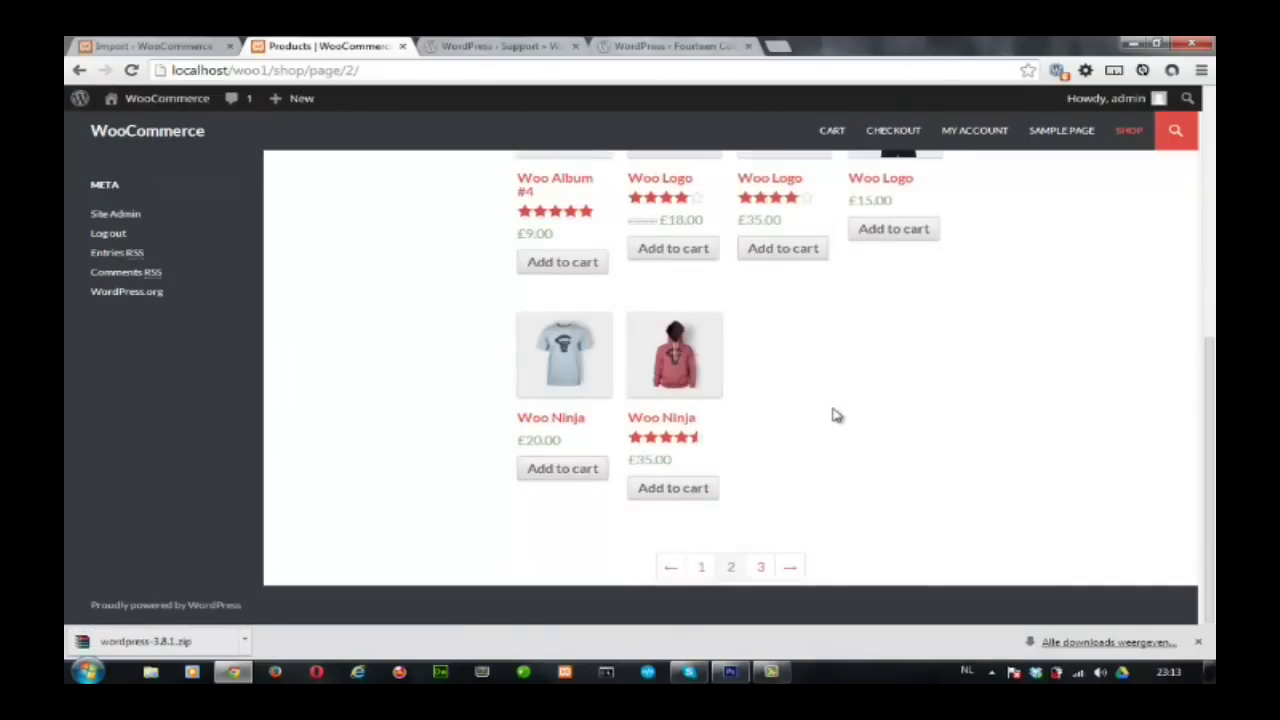
{"action": "scroll", "coordinate": [835, 415], "scroll_direction": "up", "scroll_amount": 2}
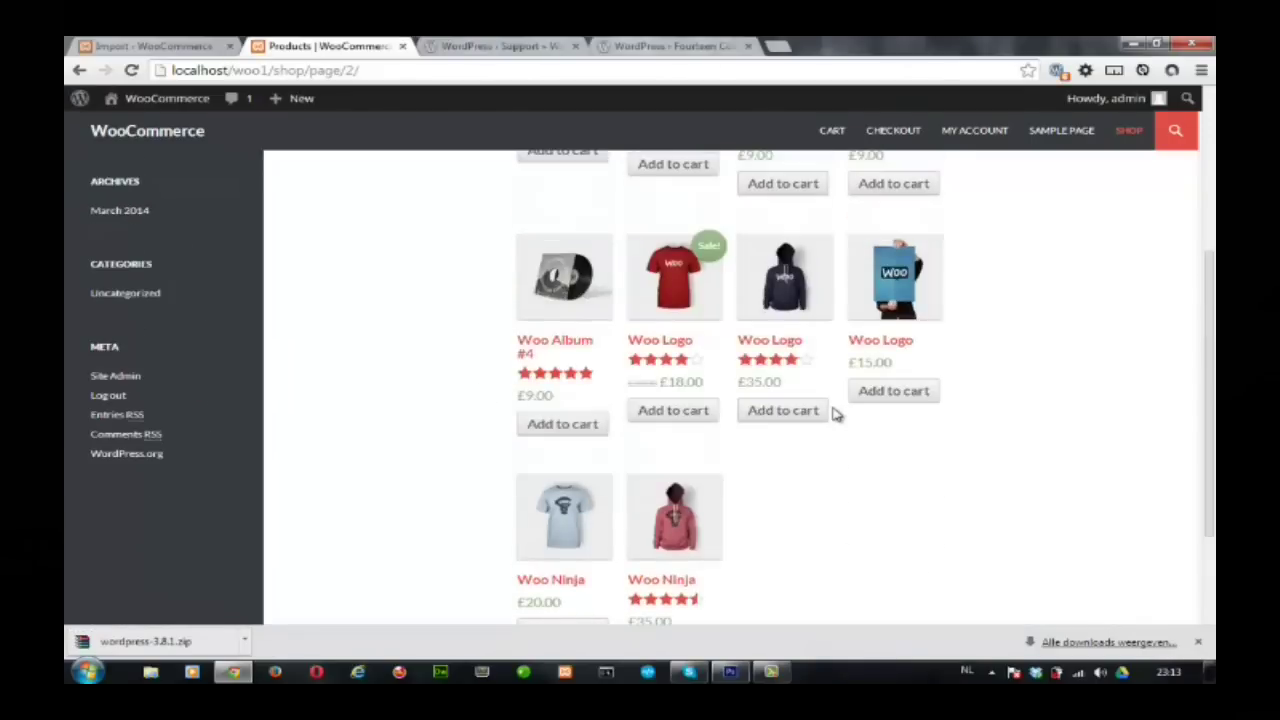
Add the £15.00 Woo Logo poster and the £18.00 Woo Logo T-shirt to the cart.
{"action": "left_click", "coordinate": [897, 398]}
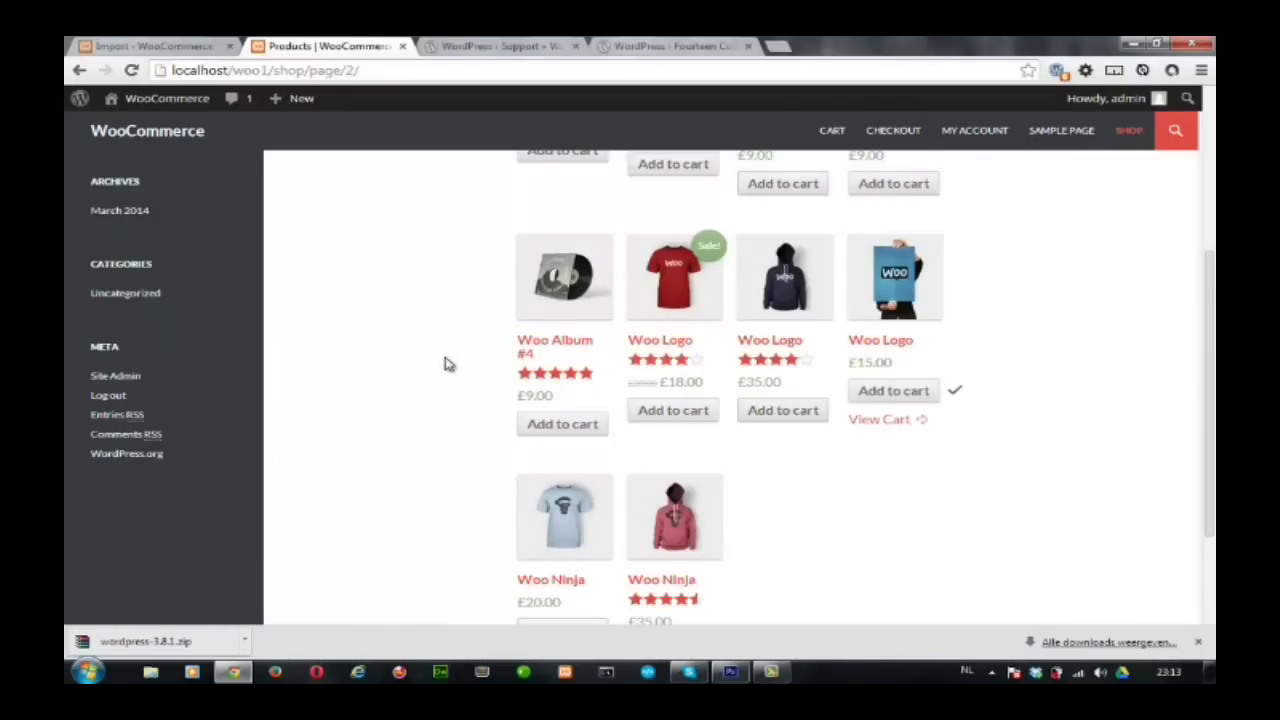
{"action": "scroll", "coordinate": [447, 364], "scroll_direction": "up", "scroll_amount": 3}
{"action": "scroll", "coordinate": [447, 364], "scroll_direction": "down", "scroll_amount": 3}
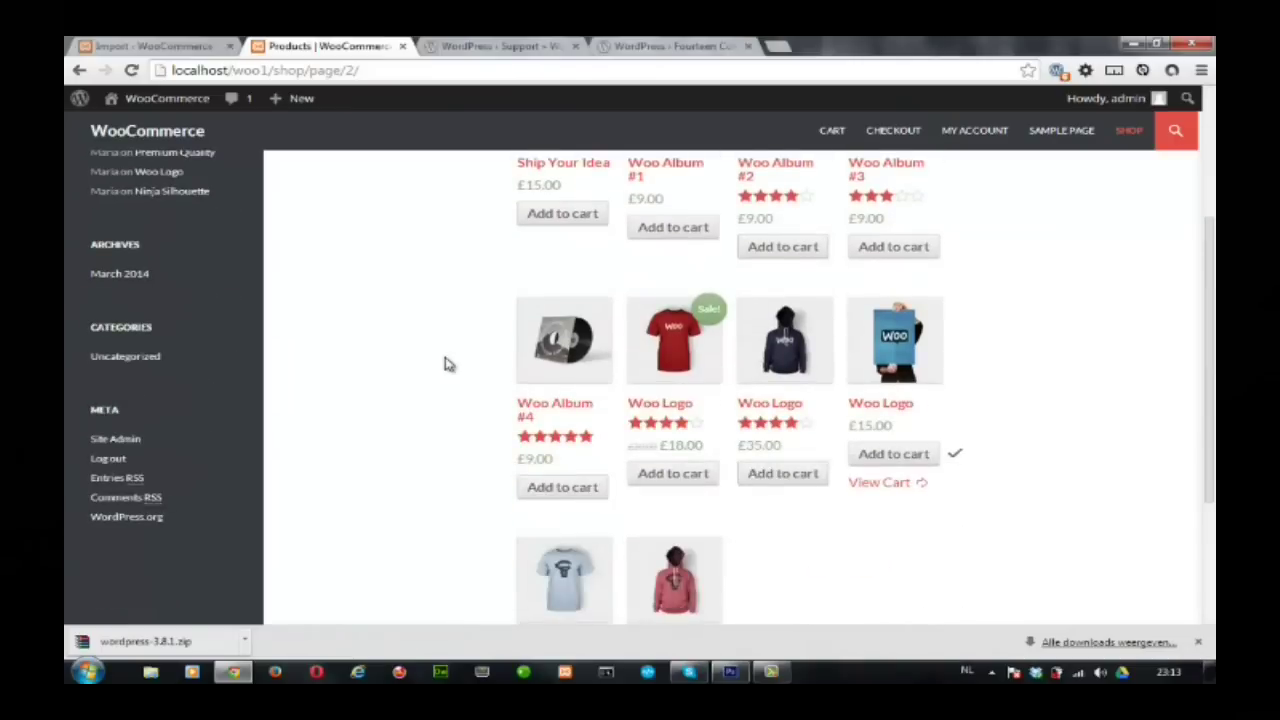
{"action": "left_click", "coordinate": [658, 474]}
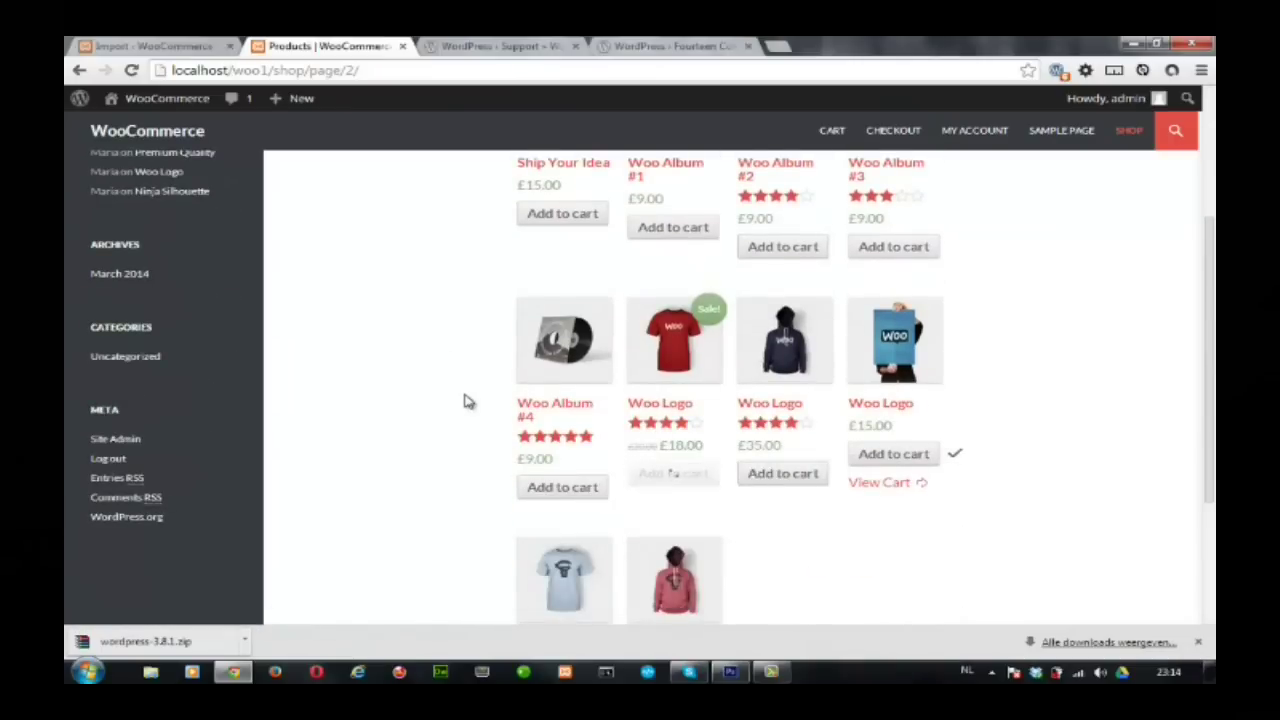
{"action": "scroll", "coordinate": [966, 346], "scroll_direction": "up", "scroll_amount": 3}
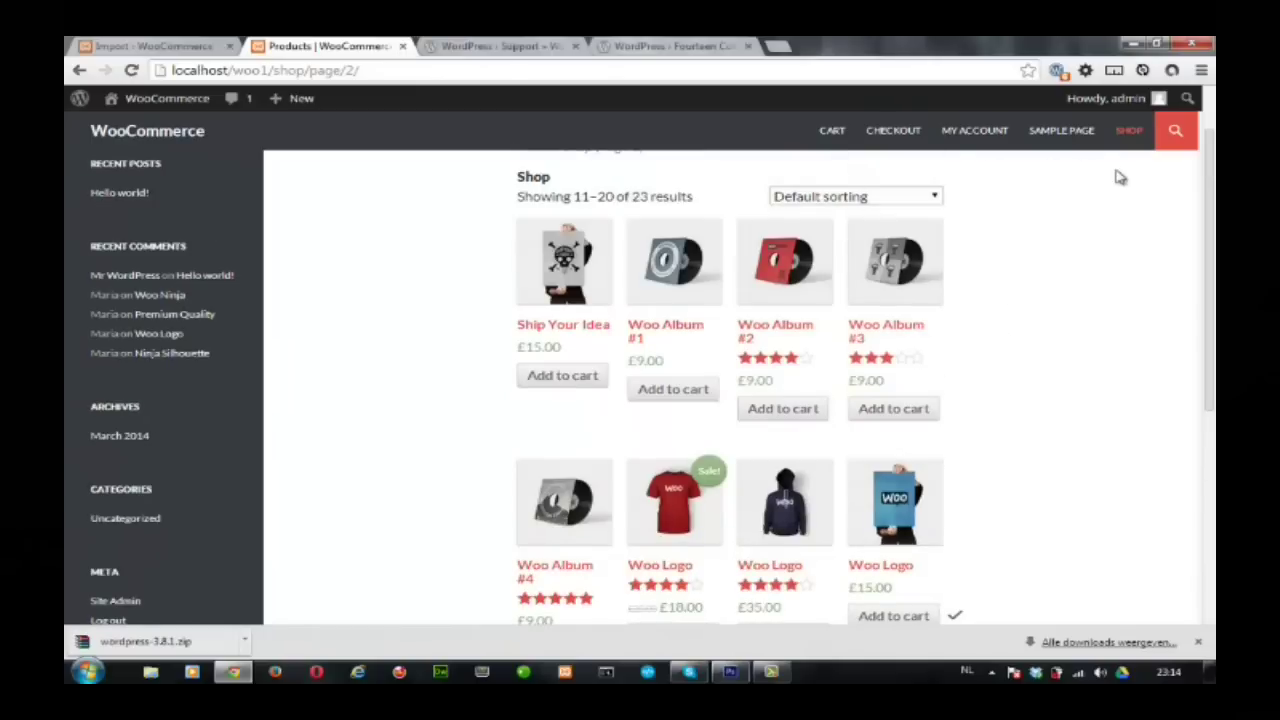
{"action": "scroll", "coordinate": [994, 254], "scroll_direction": "down", "scroll_amount": 6}
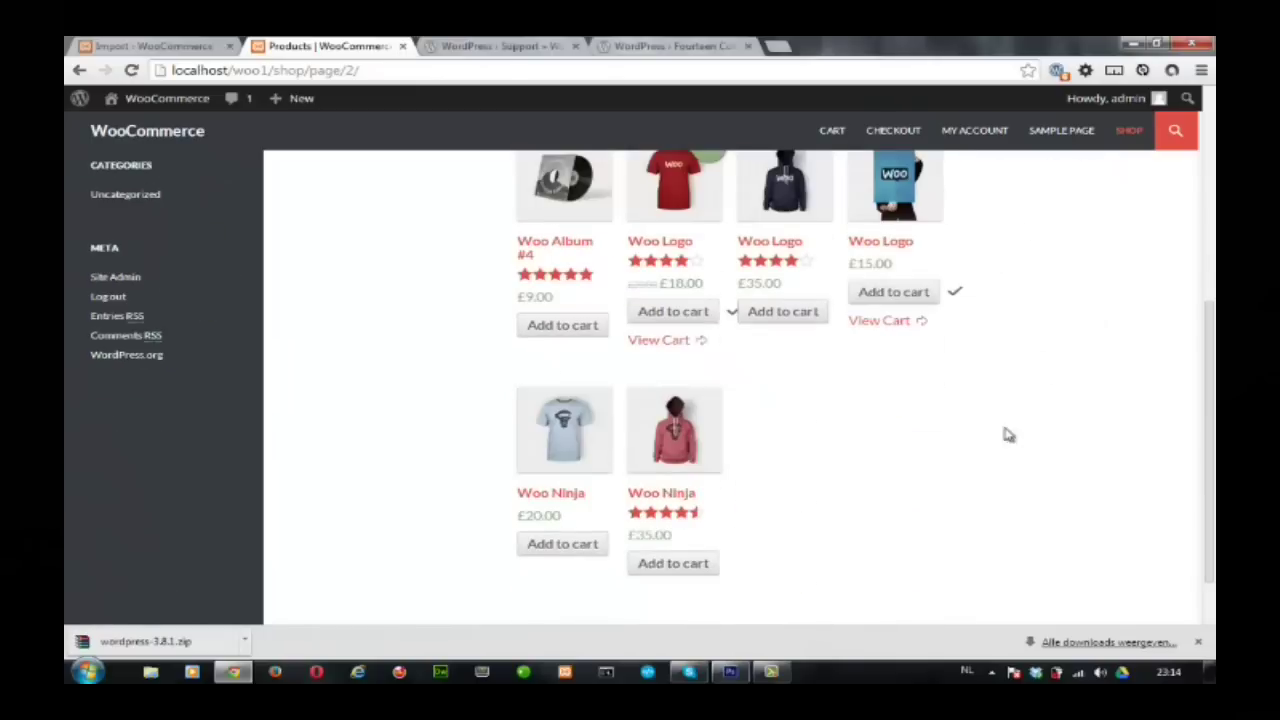
View the cart and set the quantity of the Woo Logo poster to 2.
{"action": "left_click", "coordinate": [893, 328]}
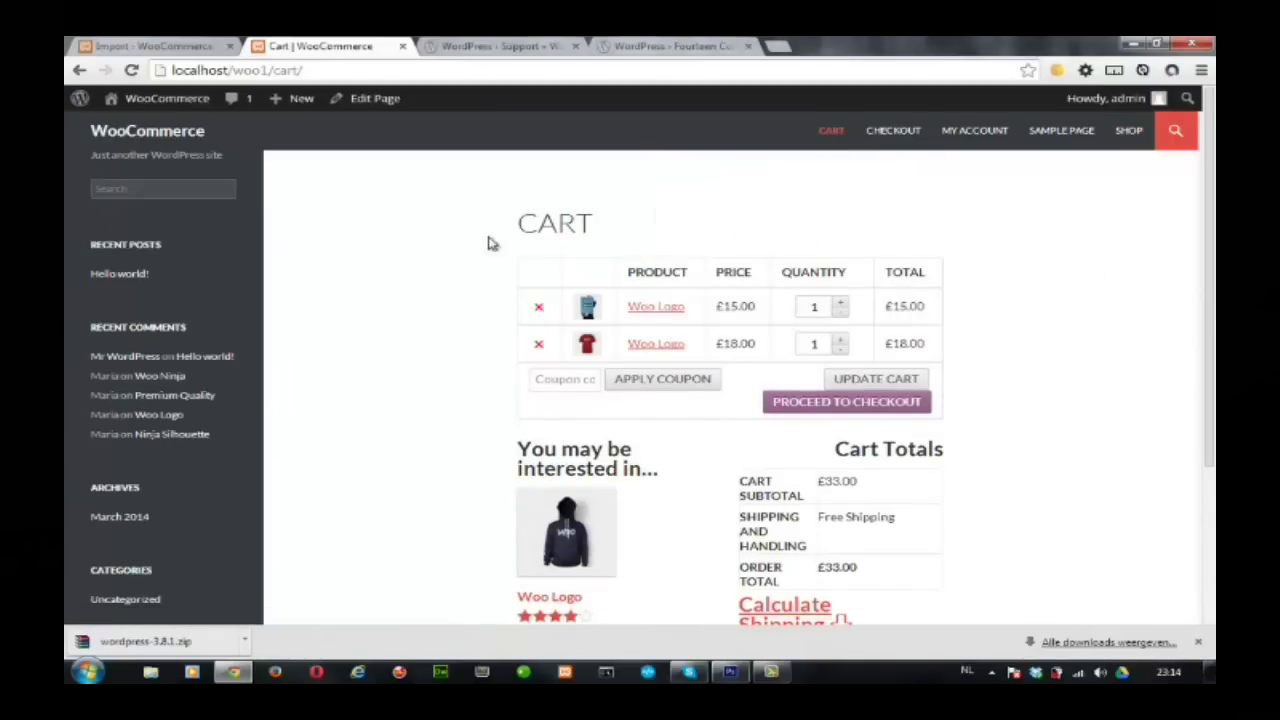
{"action": "scroll", "coordinate": [984, 230], "scroll_direction": "down", "scroll_amount": 1}
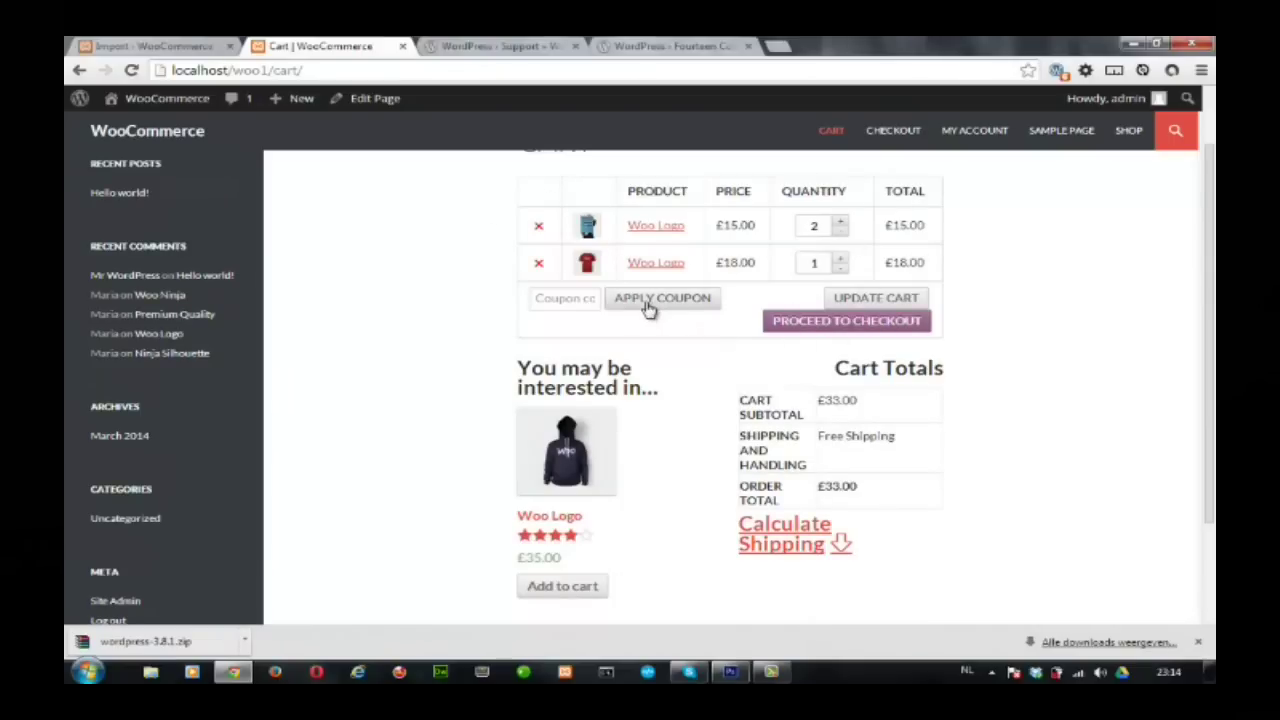
Examine the cart's coupon option, suggested product, shipping calculation and cart totals.
{"action": "scroll", "coordinate": [651, 304], "scroll_direction": "down", "scroll_amount": 3}
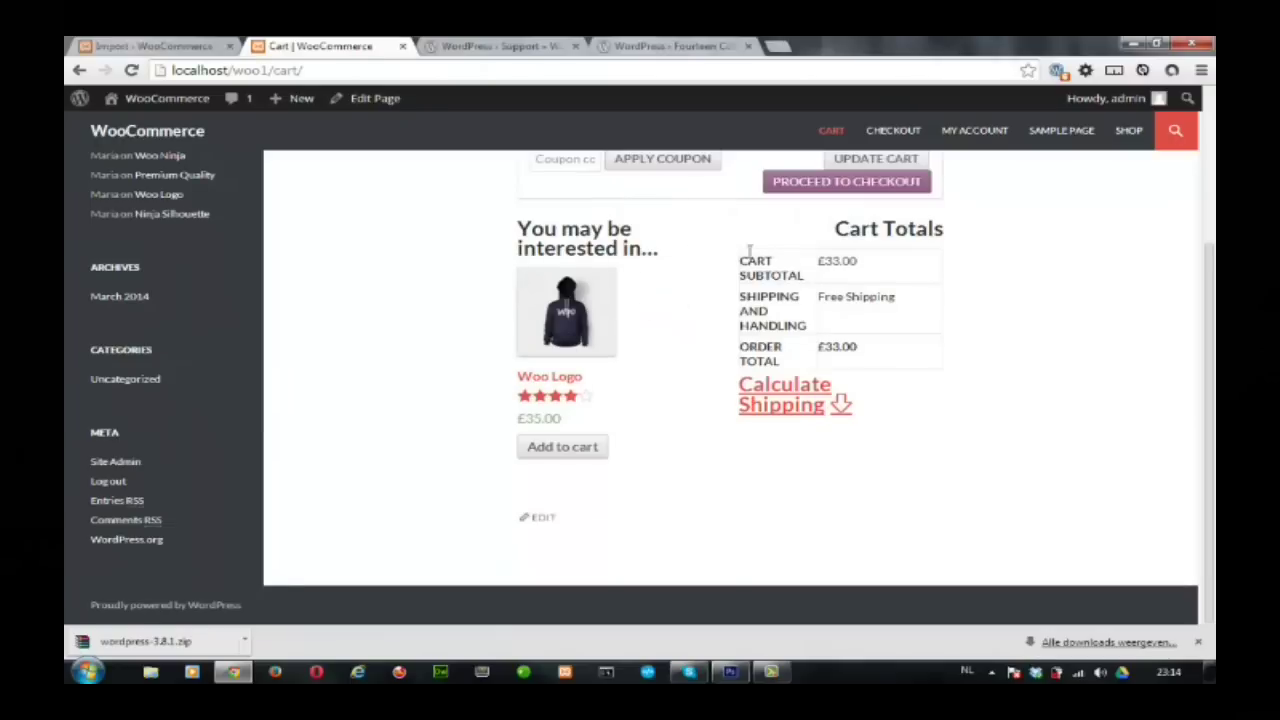
{"action": "scroll", "coordinate": [952, 310], "scroll_direction": "up", "scroll_amount": 3}
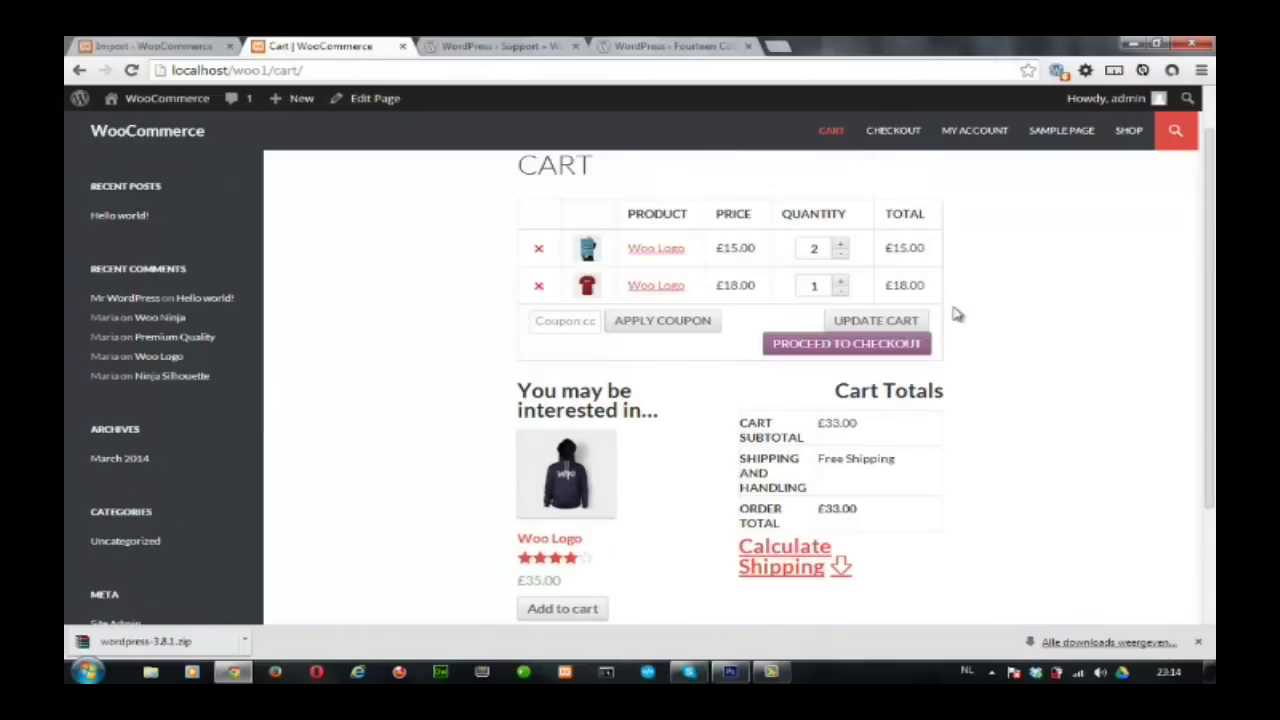
{"action": "scroll", "coordinate": [955, 314], "scroll_direction": "up", "scroll_amount": 1}
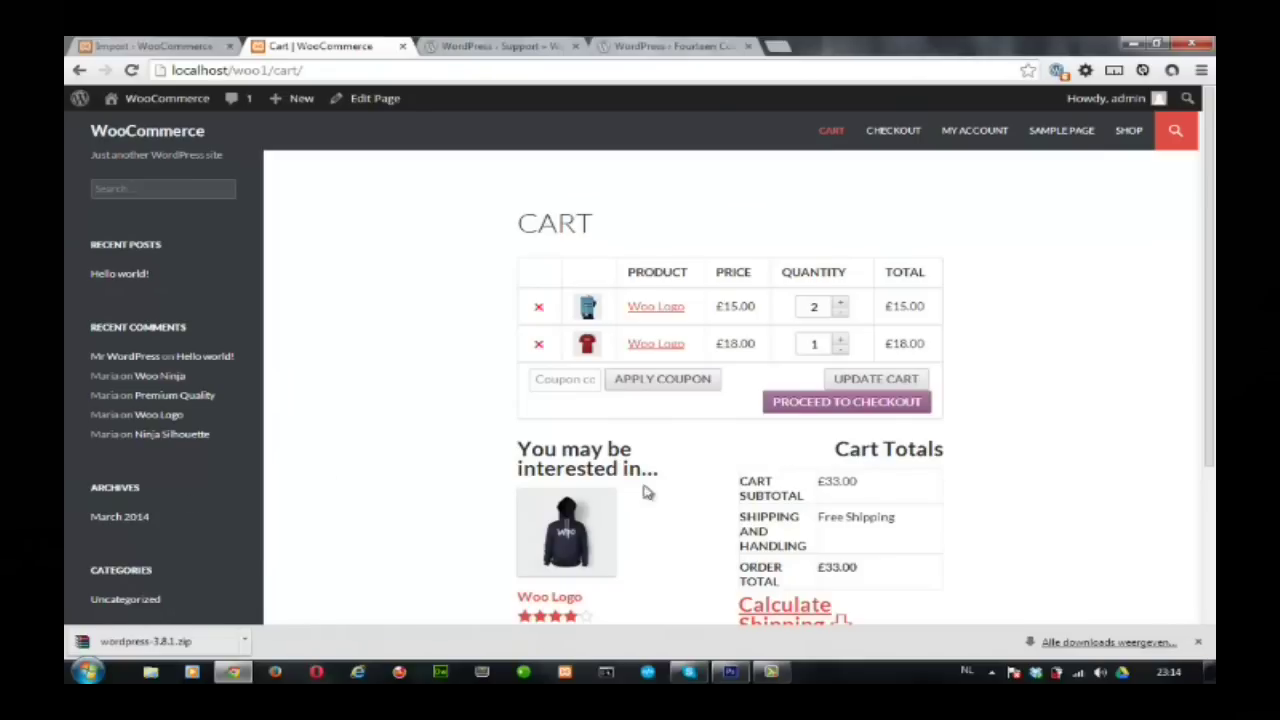
{"action": "scroll", "coordinate": [1030, 397], "scroll_direction": "down", "scroll_amount": 2}
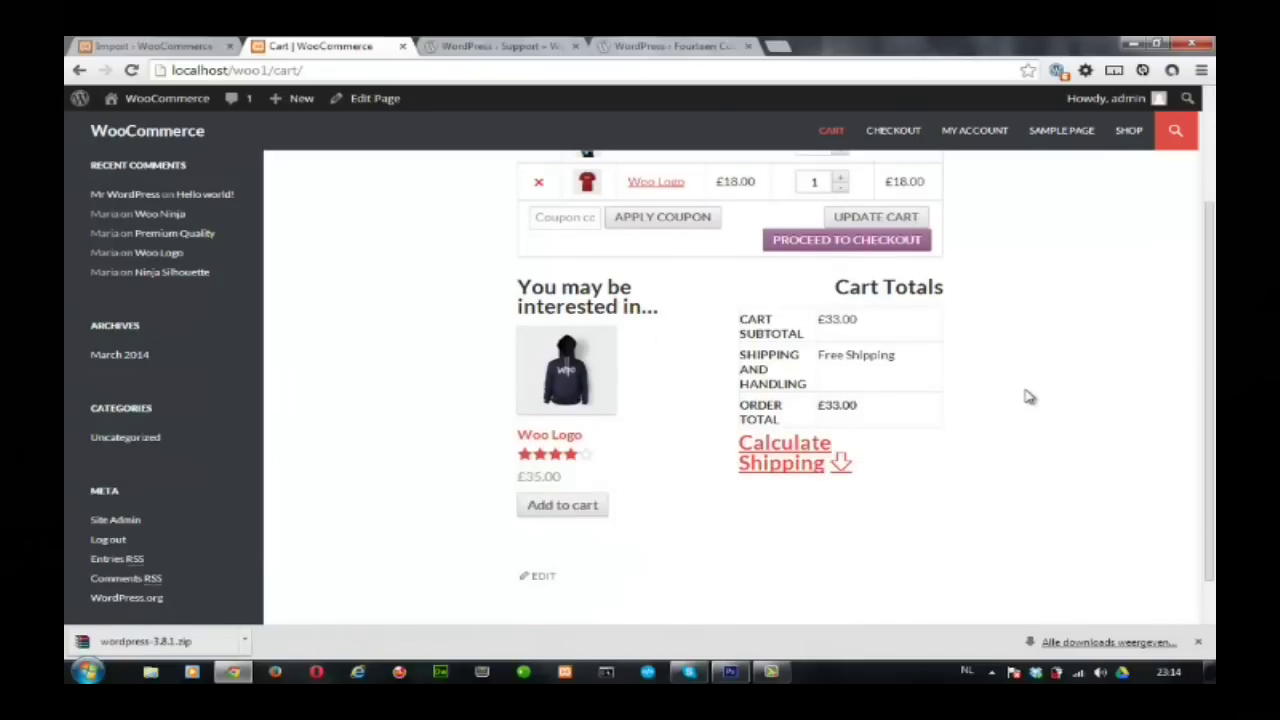
{"action": "scroll", "coordinate": [1030, 397], "scroll_direction": "up", "scroll_amount": 2}
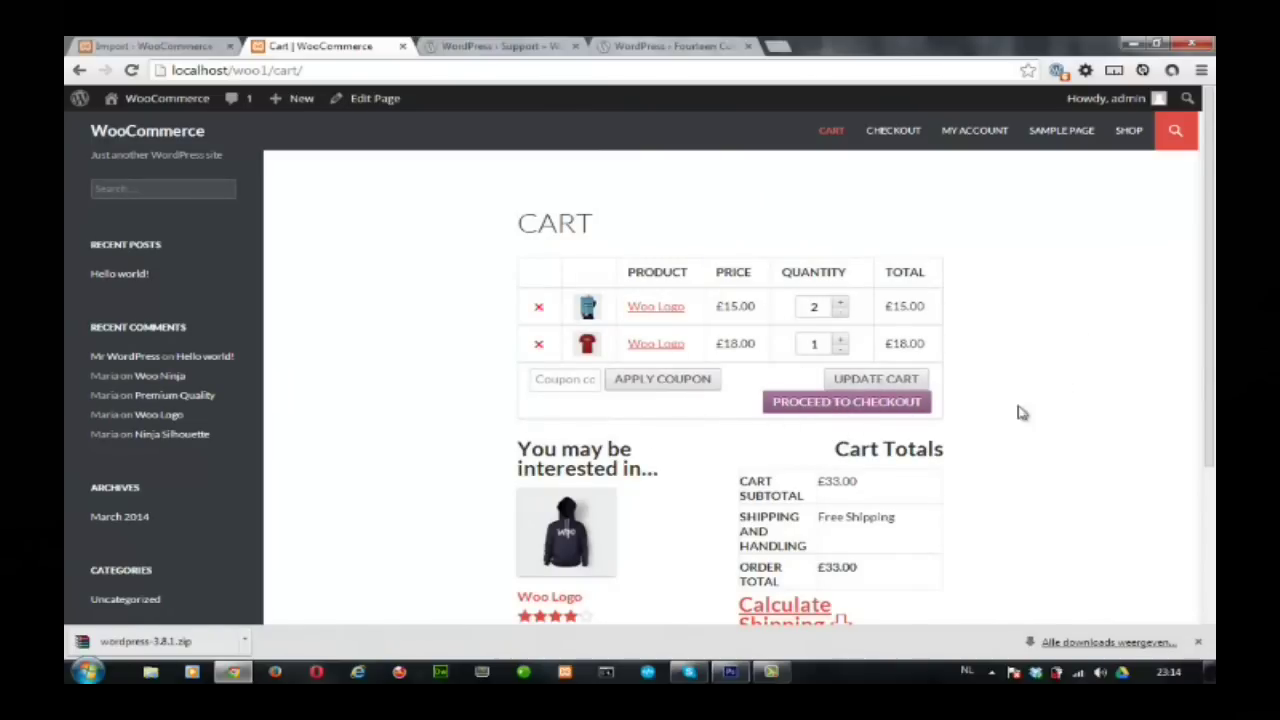
{"action": "scroll", "coordinate": [895, 475], "scroll_direction": "down", "scroll_amount": 3}
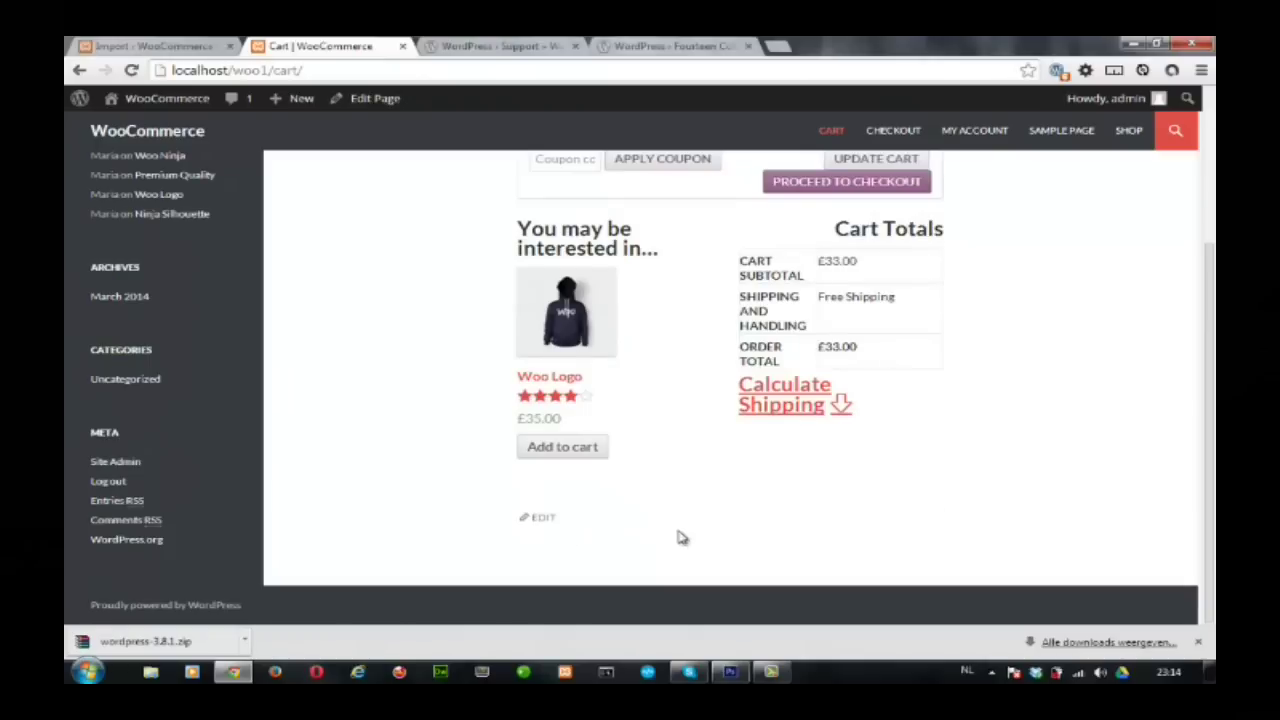
Proceed to the checkout and review its billing form, order summary and payment methods.
{"action": "scroll", "coordinate": [770, 478], "scroll_direction": "up", "scroll_amount": 3}
{"action": "left_click", "coordinate": [858, 414]}
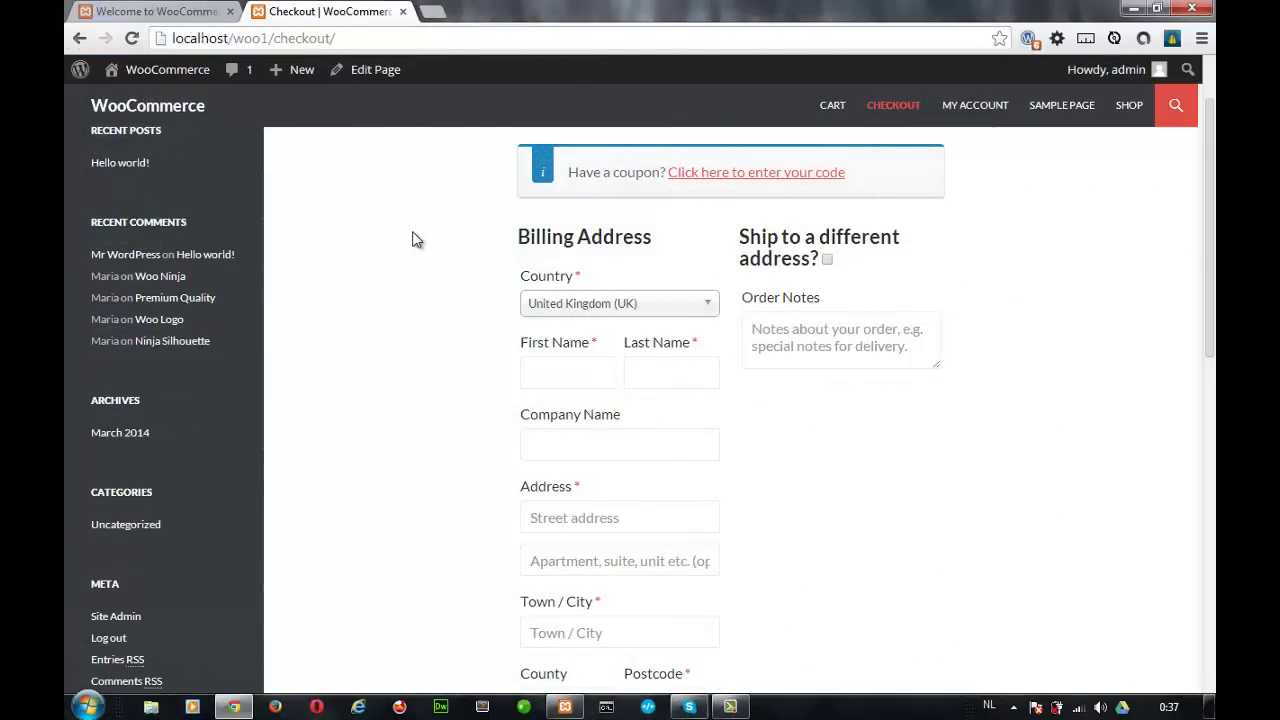
{"action": "scroll", "coordinate": [412, 240], "scroll_direction": "up", "scroll_amount": 1}
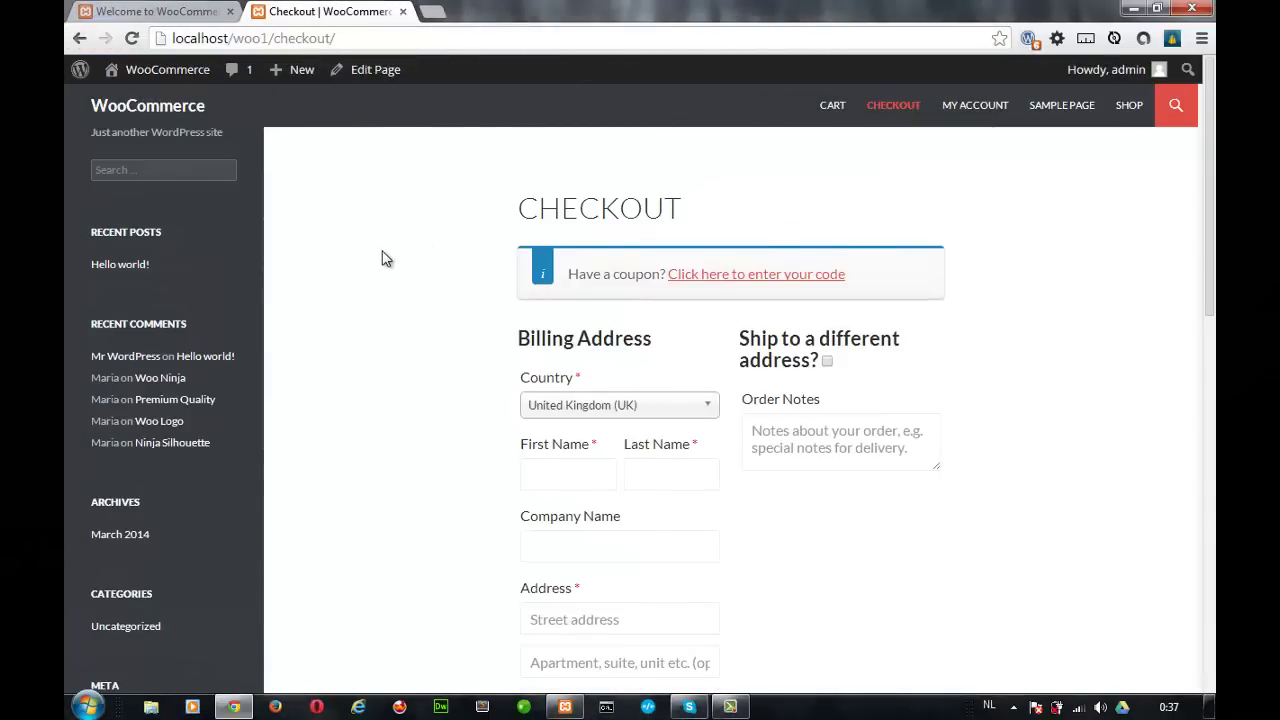
{"action": "scroll", "coordinate": [385, 255], "scroll_direction": "down", "scroll_amount": 8}
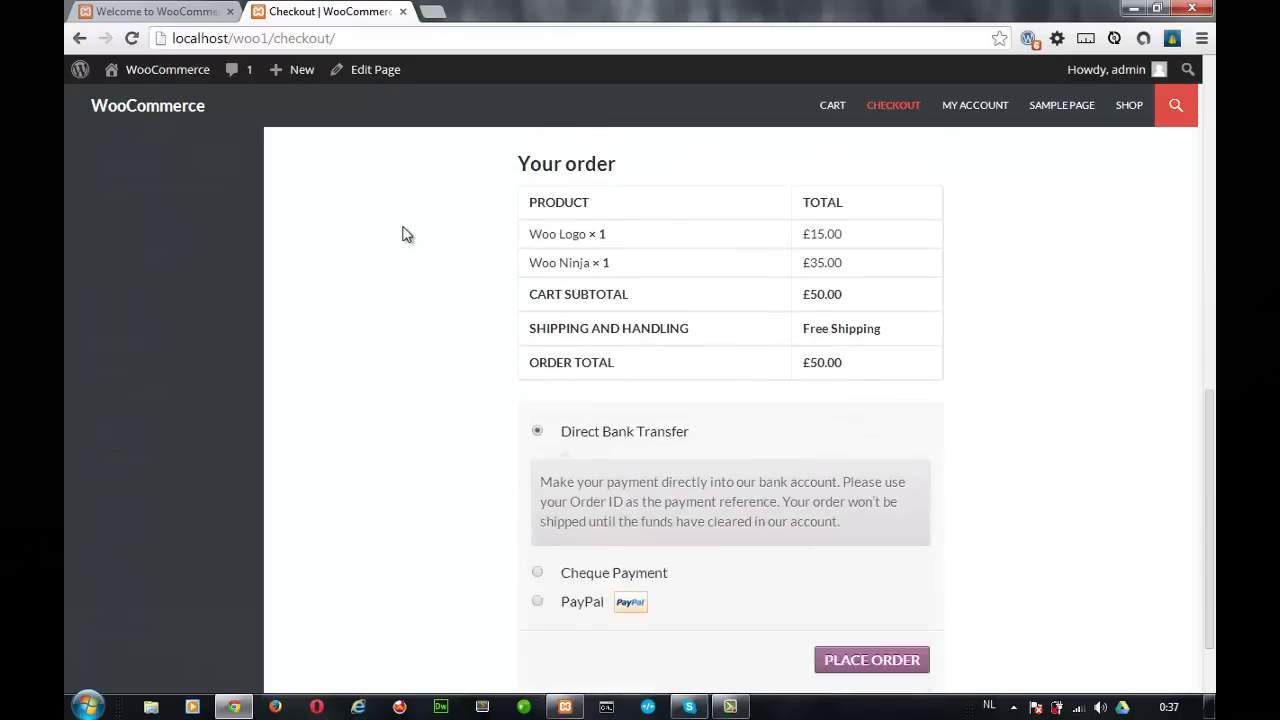
{"action": "scroll", "coordinate": [405, 233], "scroll_direction": "down", "scroll_amount": 1}
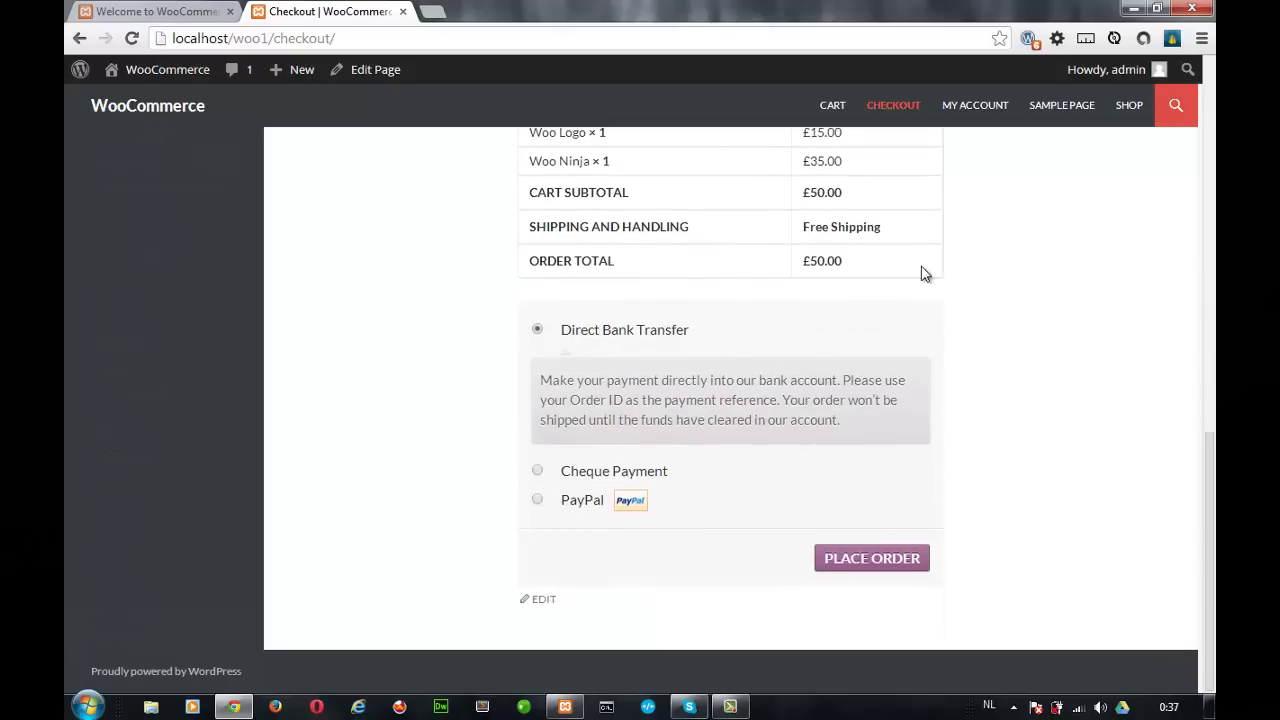
{"action": "scroll", "coordinate": [370, 328], "scroll_direction": "up", "scroll_amount": 10}
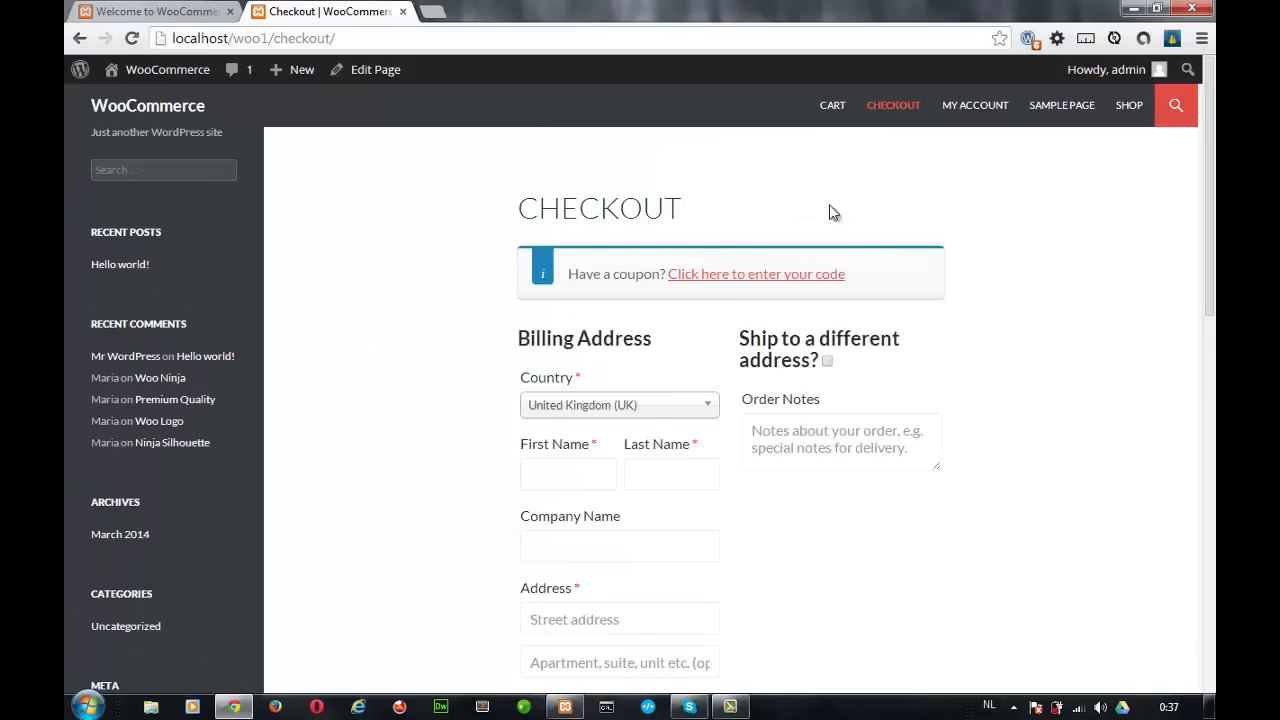
Leave the checkout for the Shop page, and open the Menus page under Appearance in the WordPress admin.
{"action": "left_click", "coordinate": [1127, 104]}
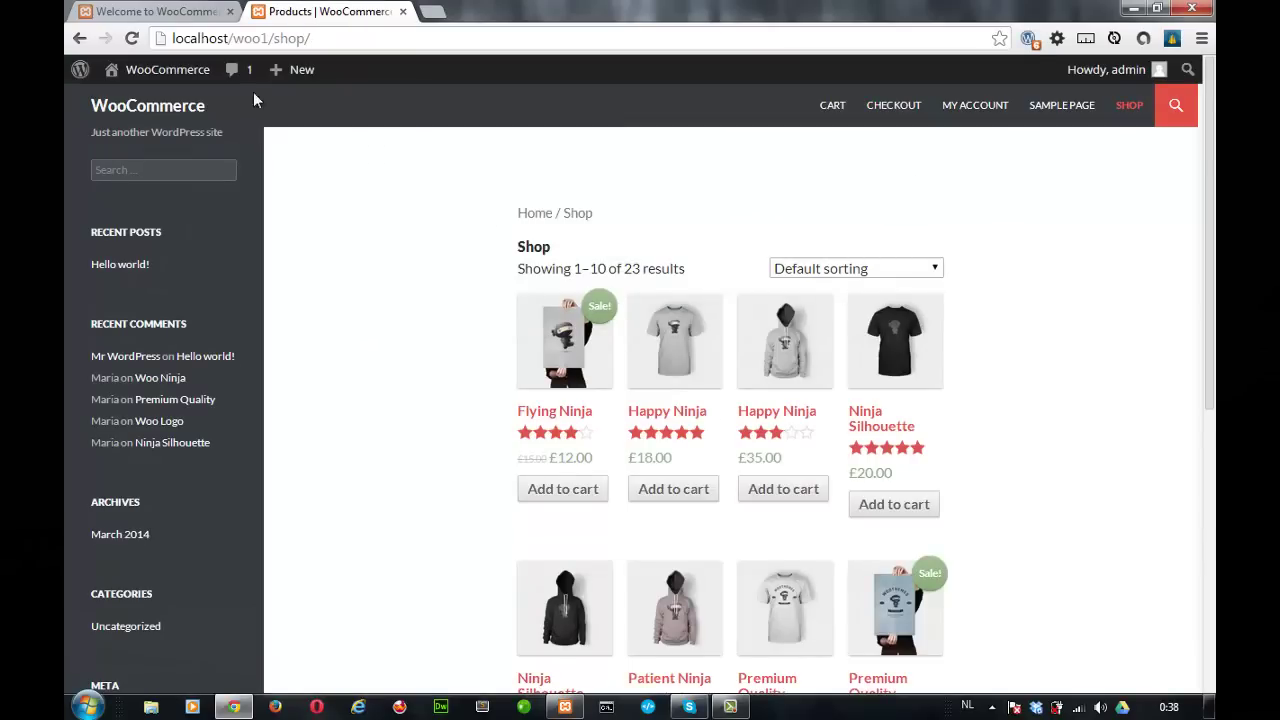
{"action": "left_click", "coordinate": [171, 9]}
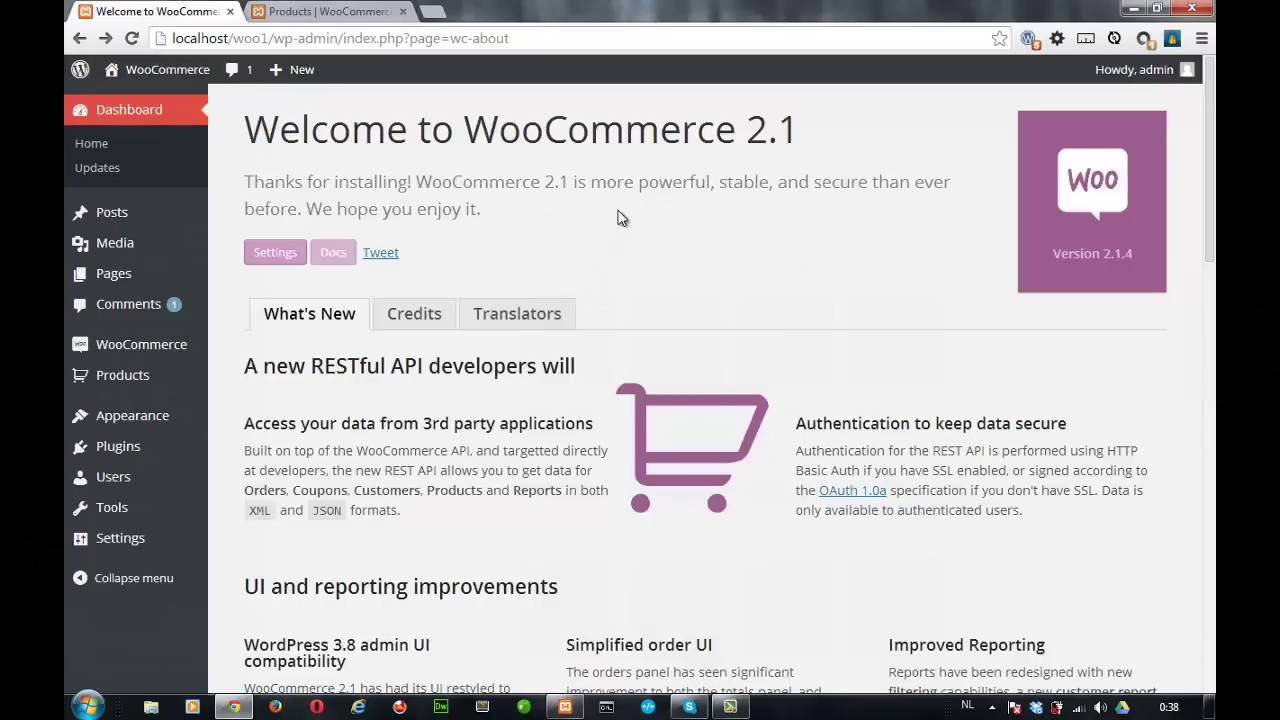
{"action": "scroll", "coordinate": [338, 291], "scroll_direction": "down", "scroll_amount": 7}
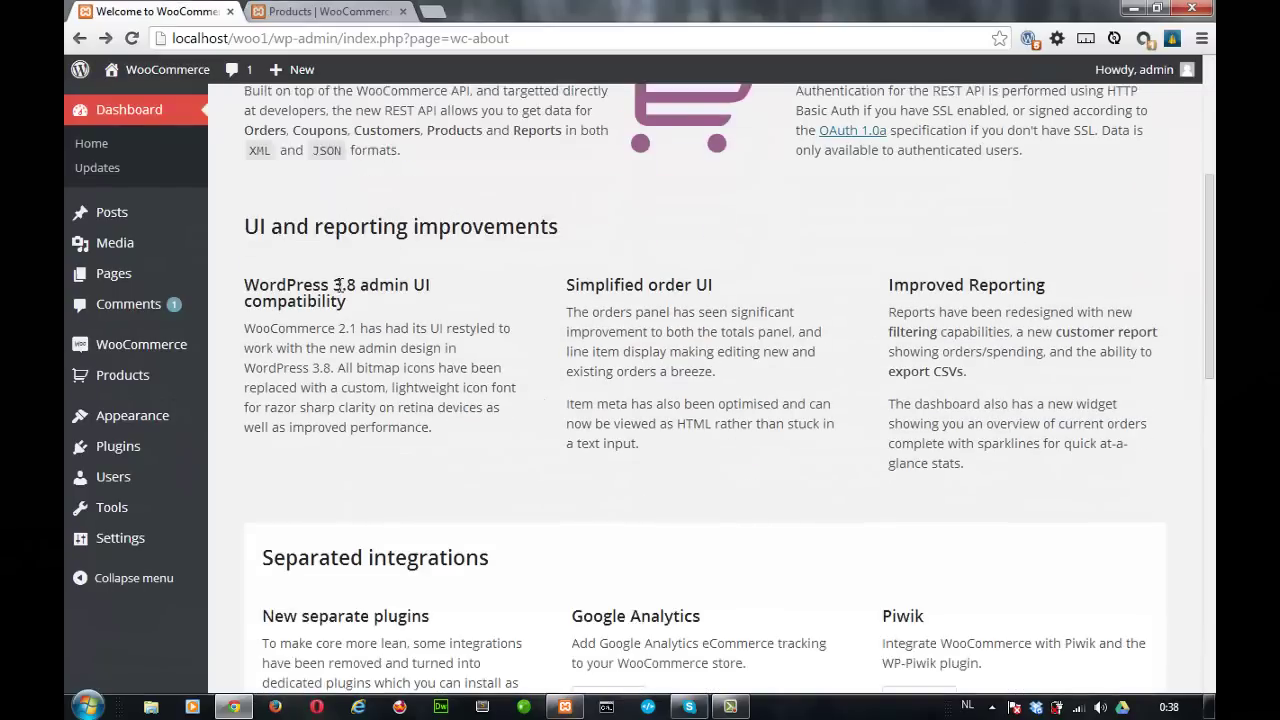
{"action": "scroll", "coordinate": [340, 287], "scroll_direction": "up", "scroll_amount": 6}
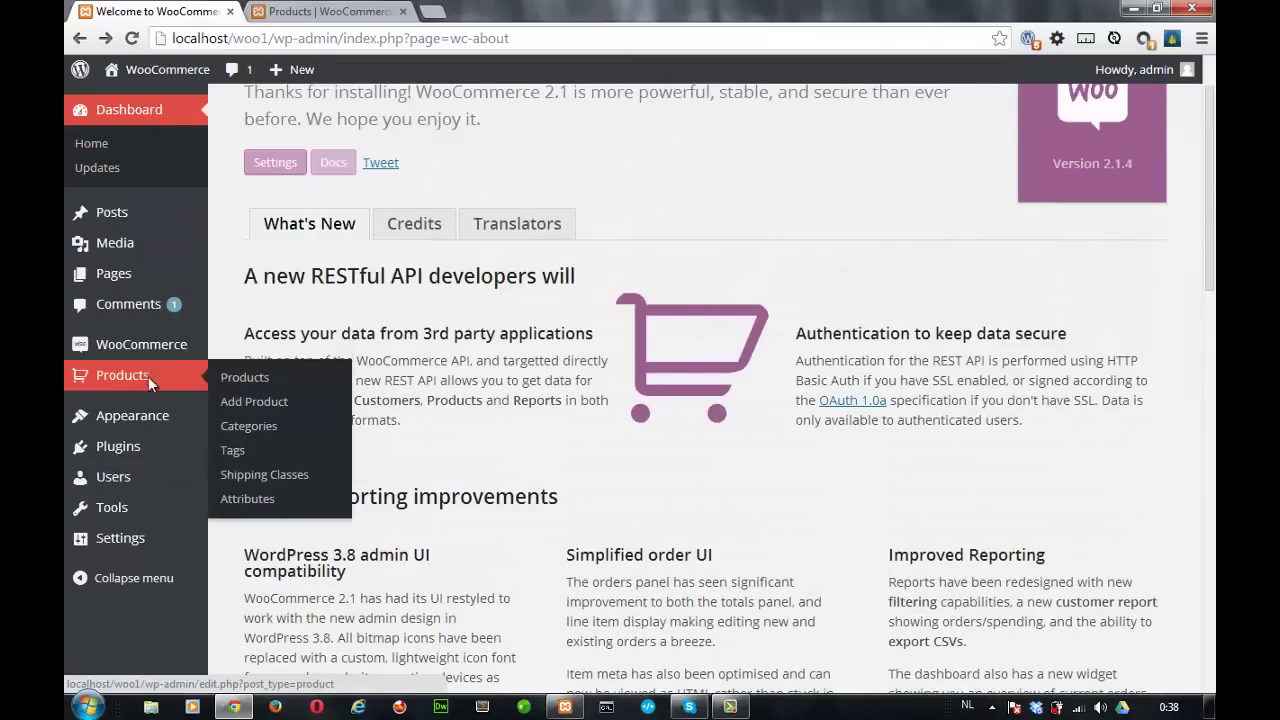
{"action": "mouse_move", "coordinate": [150, 426]}
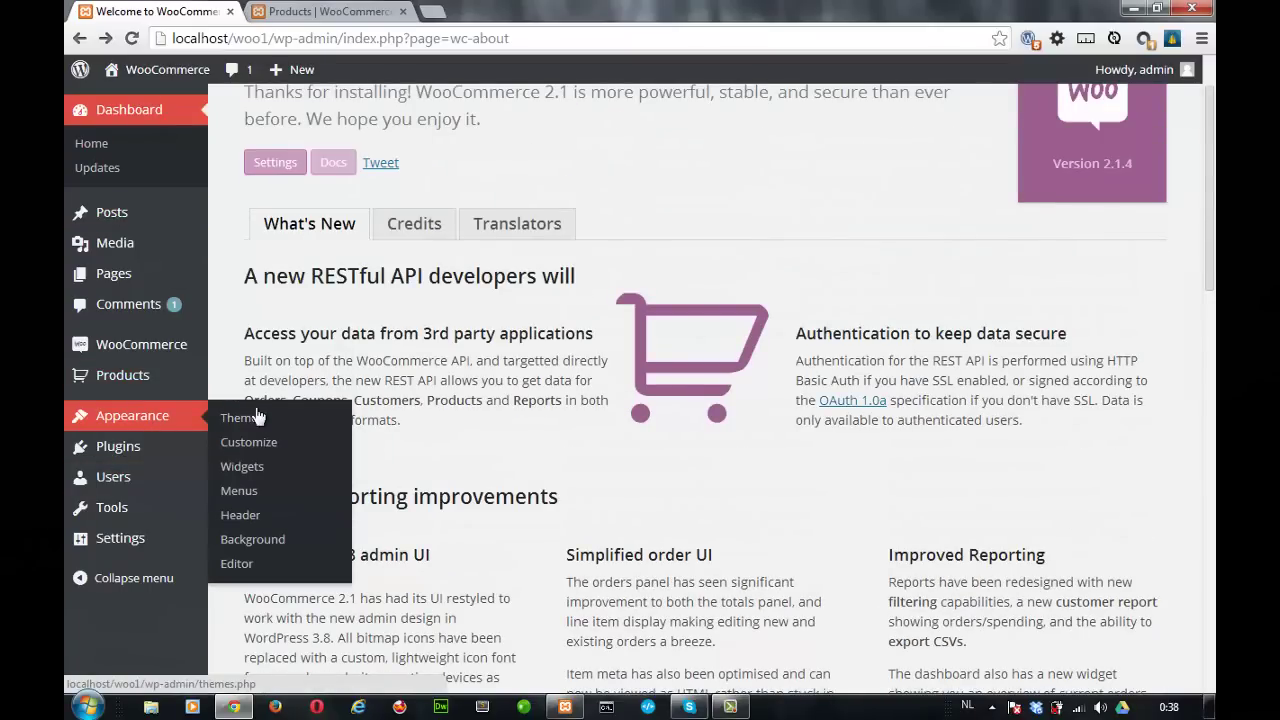
{"action": "left_click", "coordinate": [253, 490]}
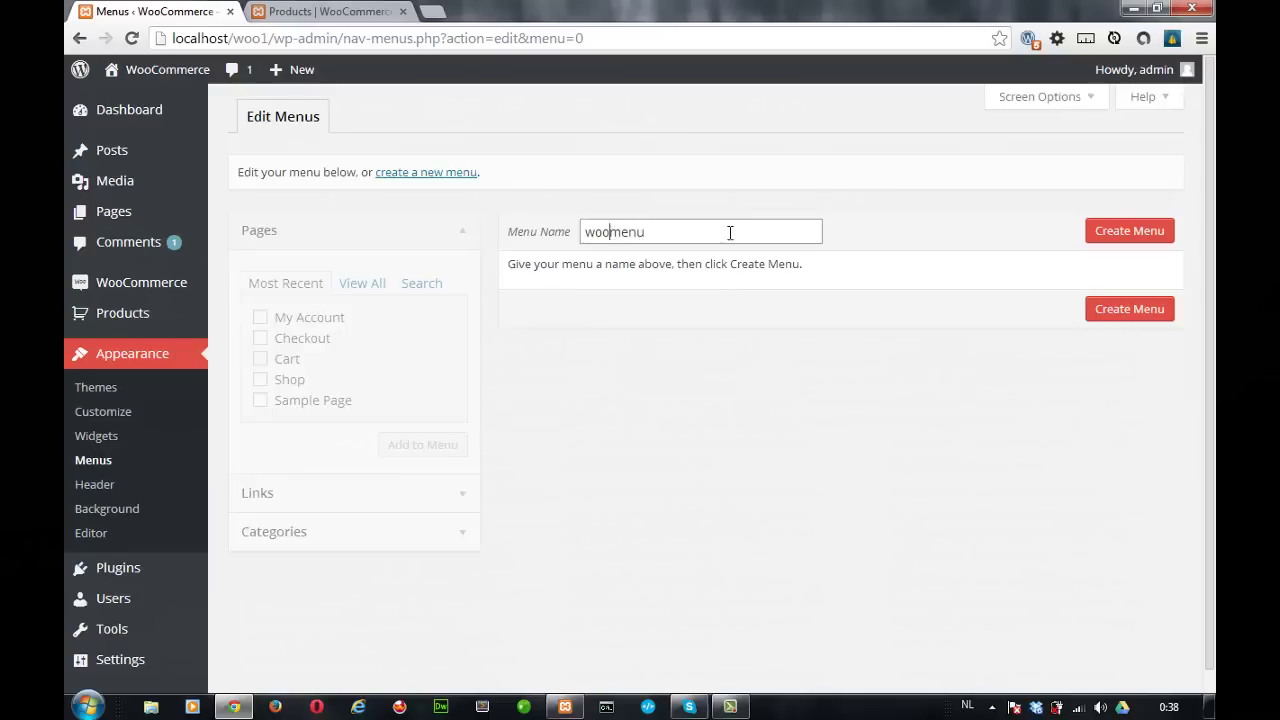
Create a menu named woo-menu and add the My Account, Checkout, Cart and Shop pages to it.
{"action": "type", "text": "-"}
{"action": "left_click", "coordinate": [1140, 236]}
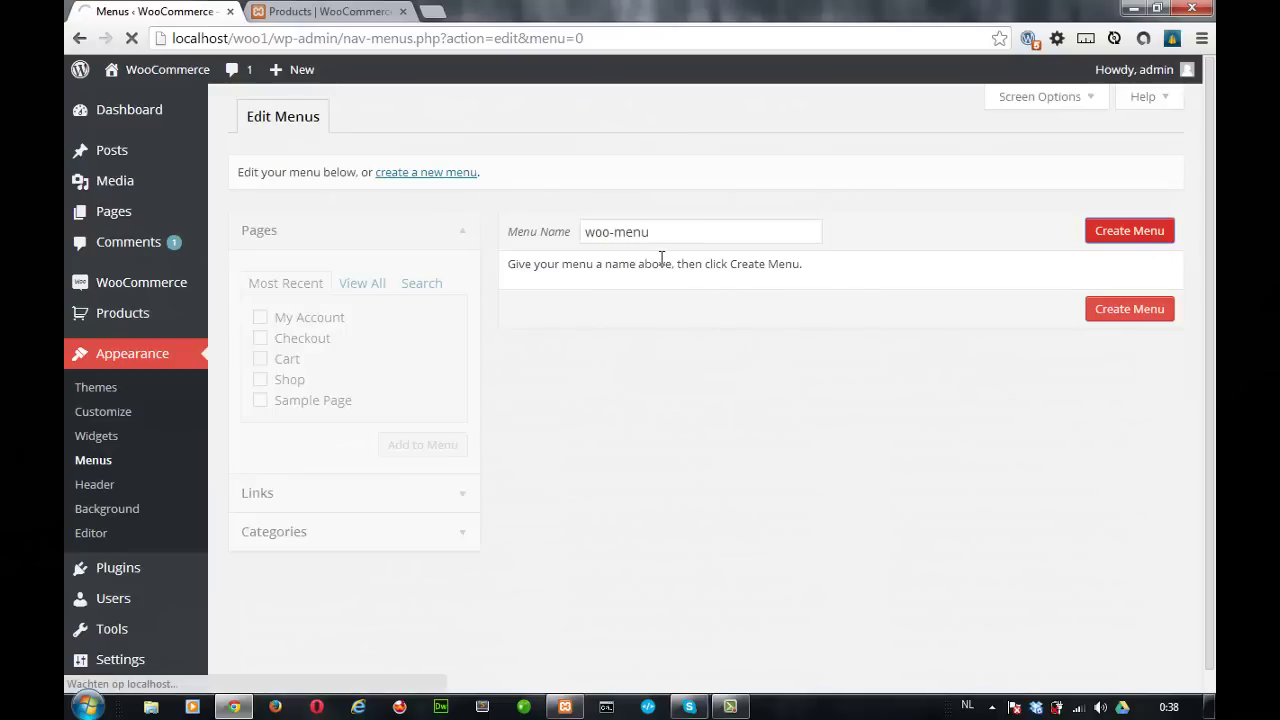
{"action": "scroll", "coordinate": [500, 262], "scroll_direction": "down", "scroll_amount": 1}
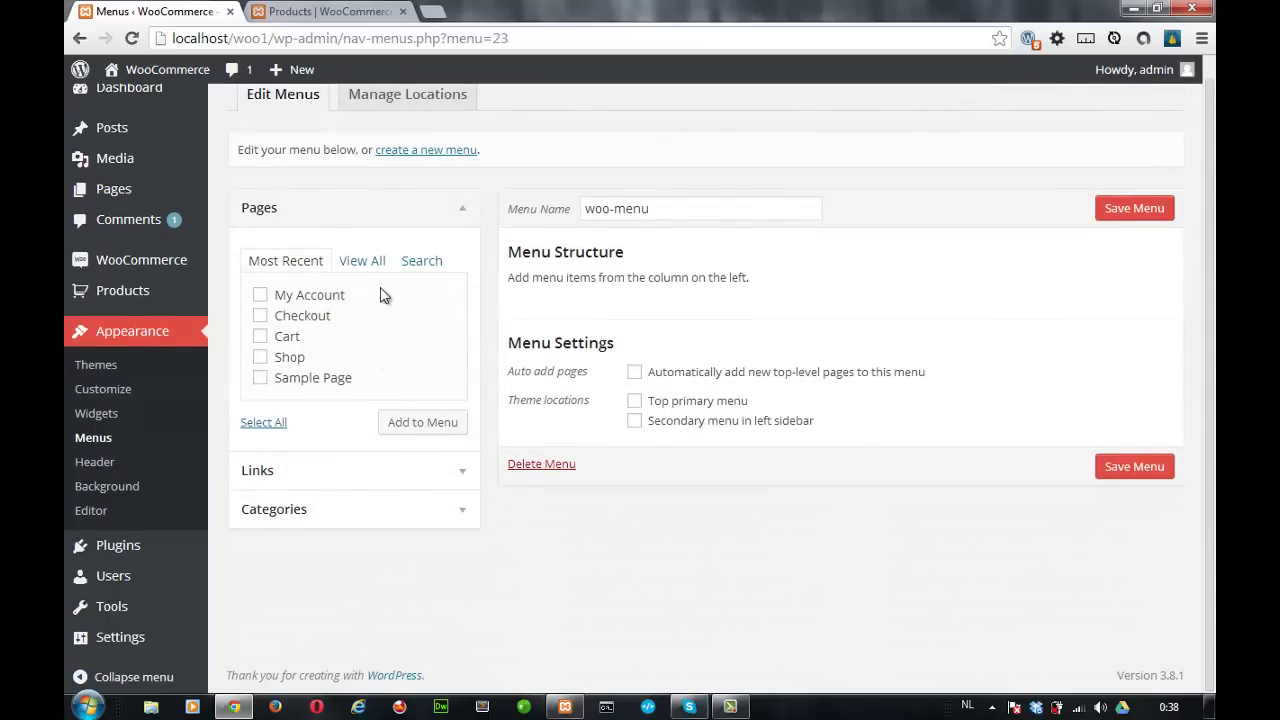
{"action": "left_click", "coordinate": [261, 297]}
{"action": "left_click", "coordinate": [260, 316]}
{"action": "left_click", "coordinate": [260, 337]}
{"action": "left_click", "coordinate": [260, 357]}
{"action": "left_click", "coordinate": [436, 429]}
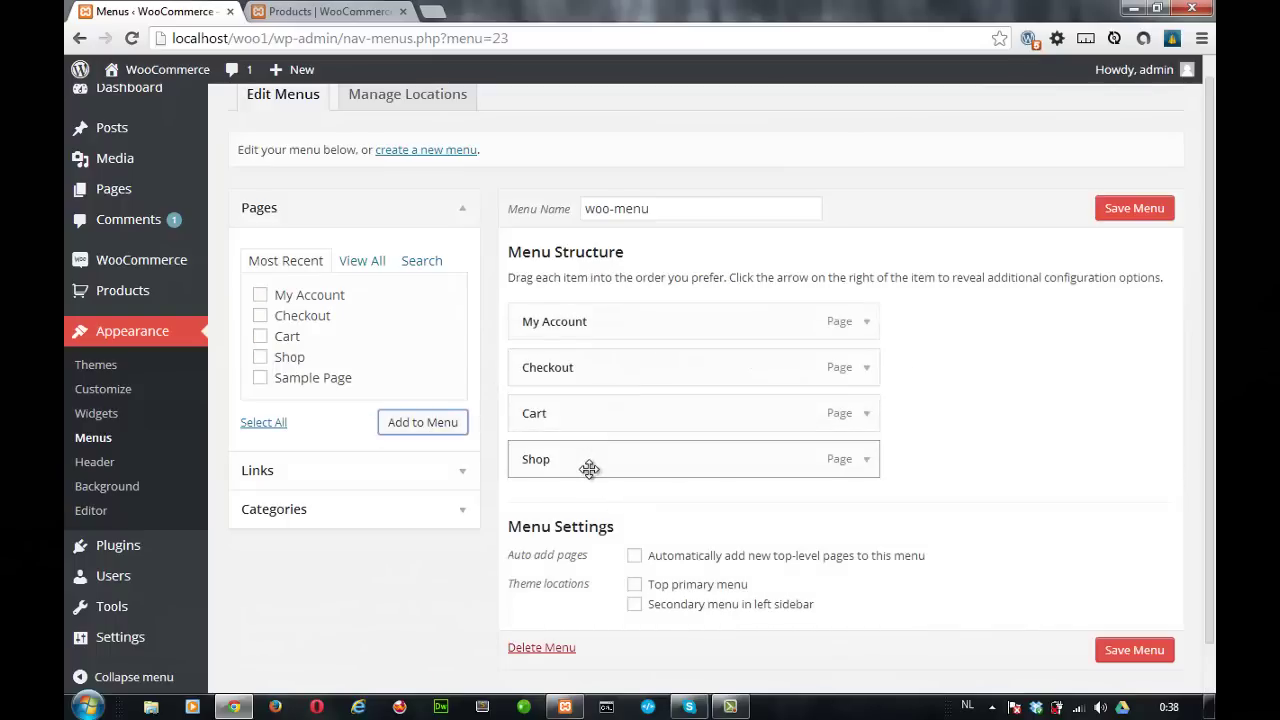
Reorder the menu items to Shop, My Account, Cart, Checkout.
{"action": "left_click_drag", "start_coordinate": [590, 469], "coordinate": [586, 331]}
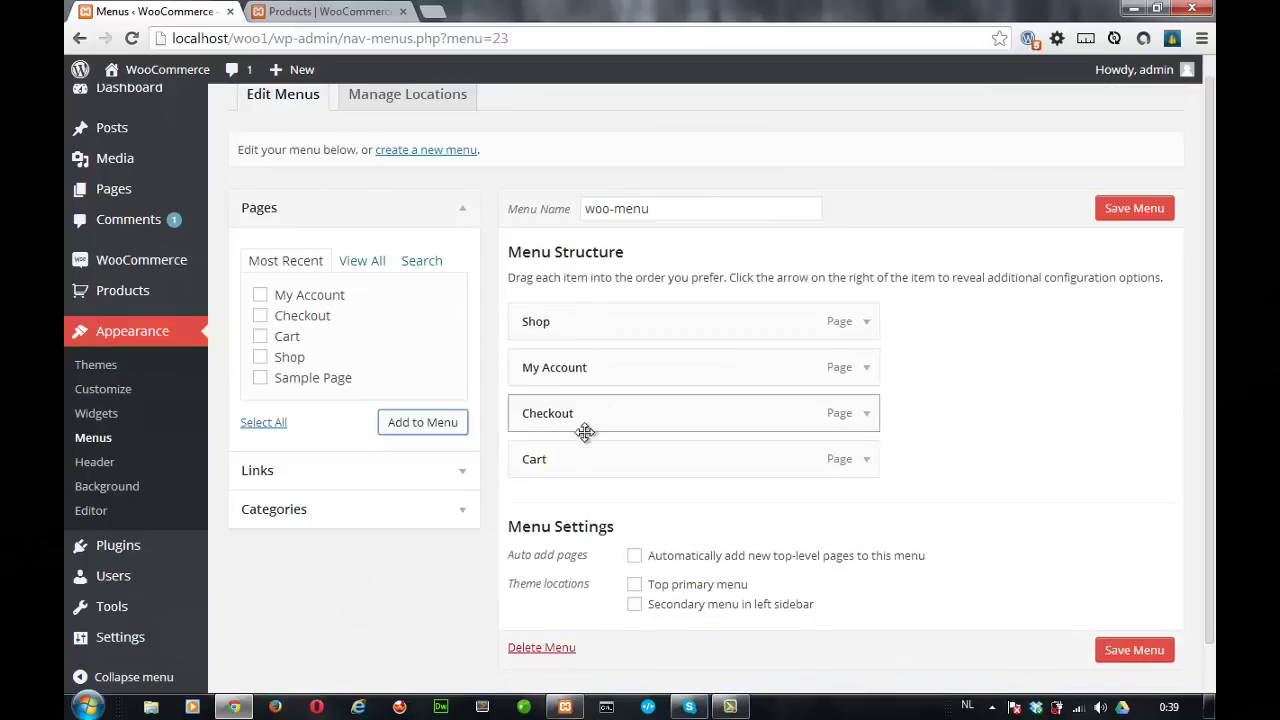
{"action": "left_click_drag", "start_coordinate": [583, 458], "coordinate": [587, 368]}
{"action": "left_click_drag", "start_coordinate": [591, 414], "coordinate": [594, 362]}
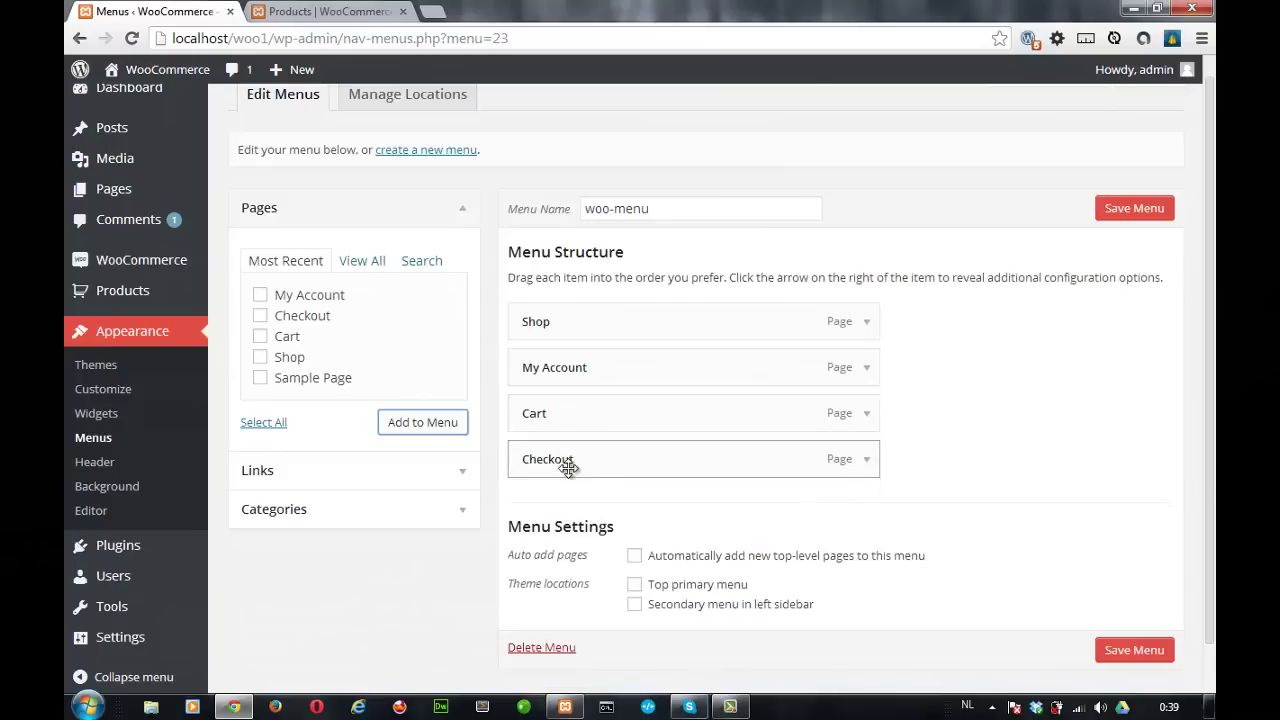
Change the Shop item's navigation label to Stor and save the menu.
{"action": "left_click", "coordinate": [866, 325]}
{"action": "left_click_drag", "start_coordinate": [563, 385], "coordinate": [448, 388]}
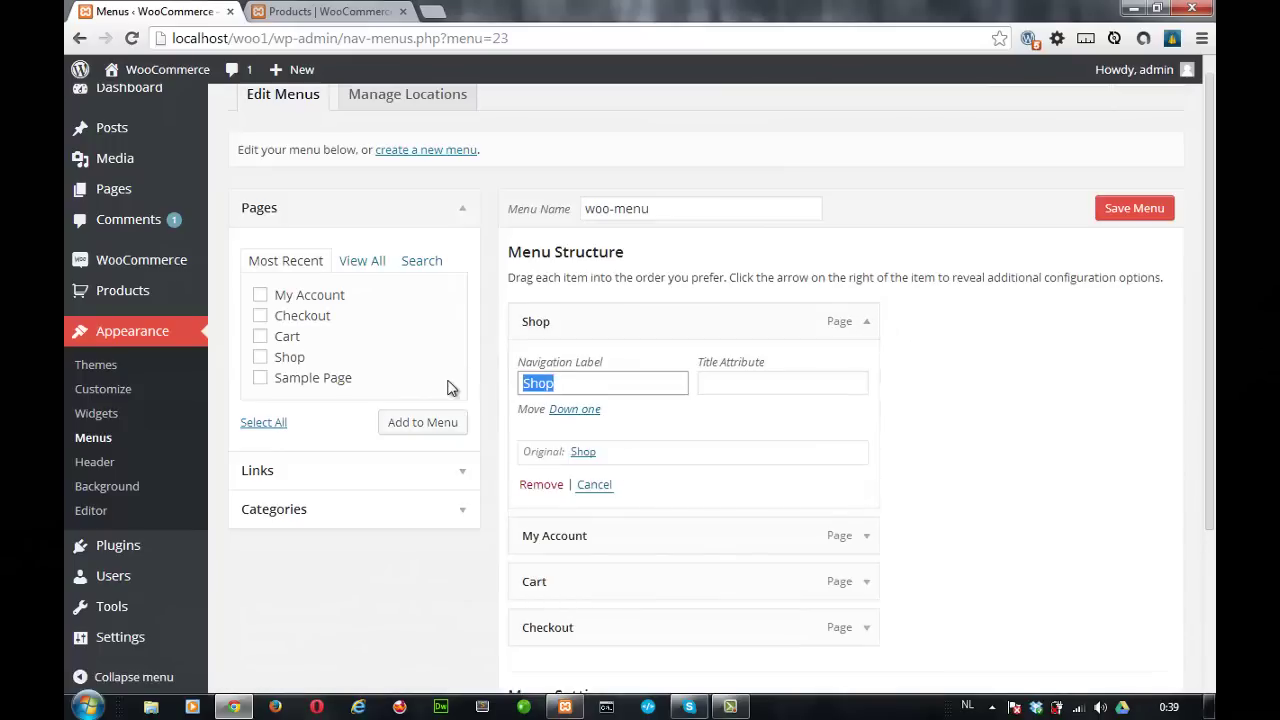
{"action": "type", "text": "S"}
{"action": "scroll", "coordinate": [540, 370], "scroll_direction": "down", "scroll_amount": 2}
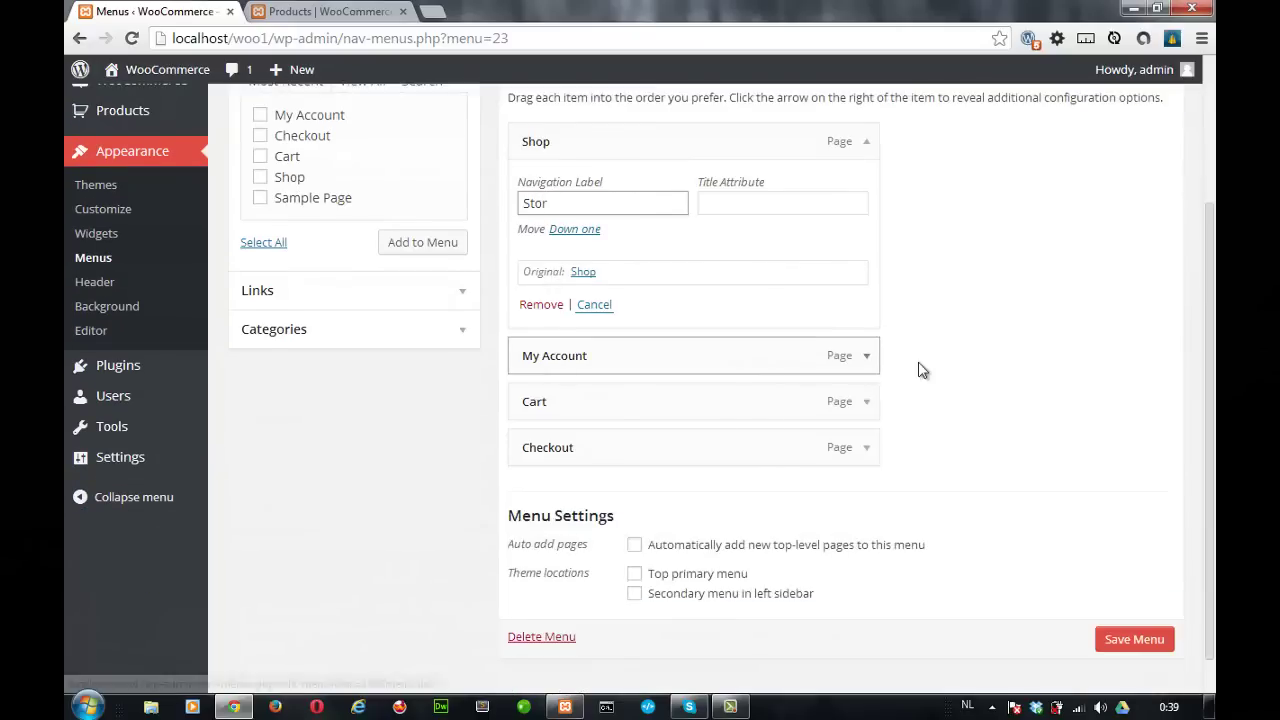
{"action": "scroll", "coordinate": [940, 368], "scroll_direction": "up", "scroll_amount": 2}
{"action": "scroll", "coordinate": [966, 370], "scroll_direction": "up", "scroll_amount": 1}
{"action": "left_click", "coordinate": [1134, 231]}
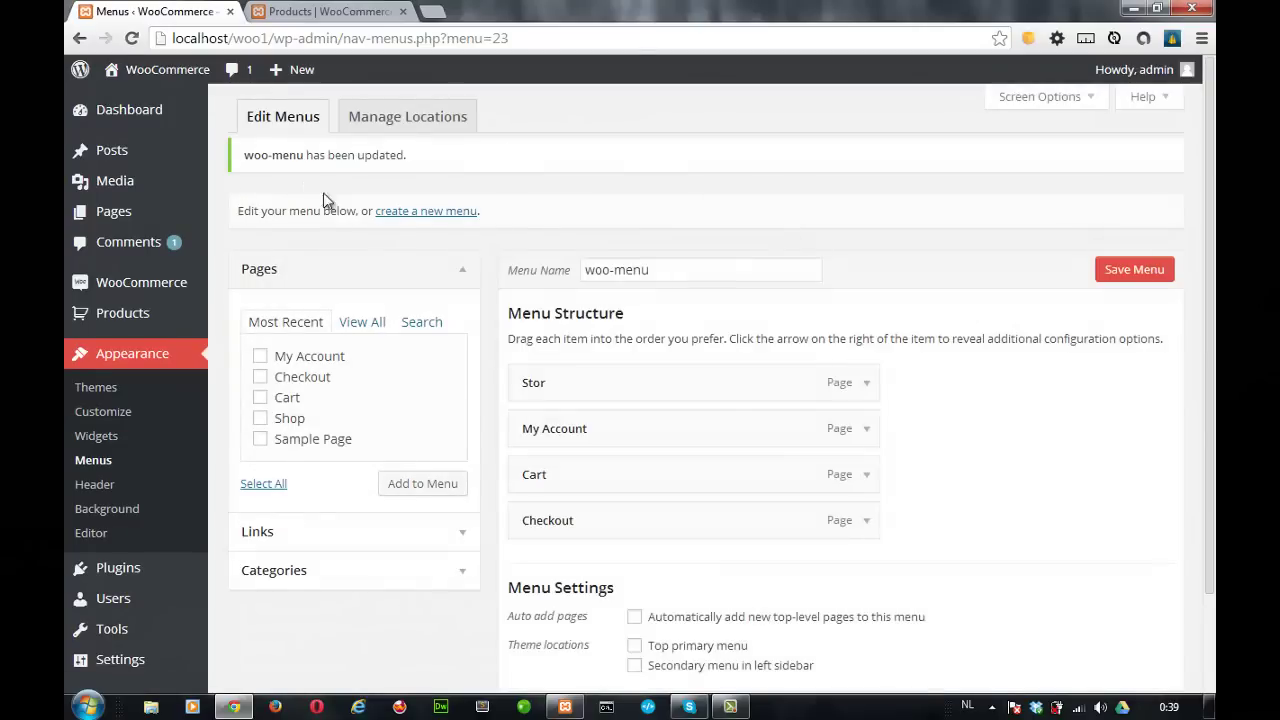
Assign woo-menu to the Top primary menu theme location and save the change.
{"action": "left_click", "coordinate": [389, 121]}
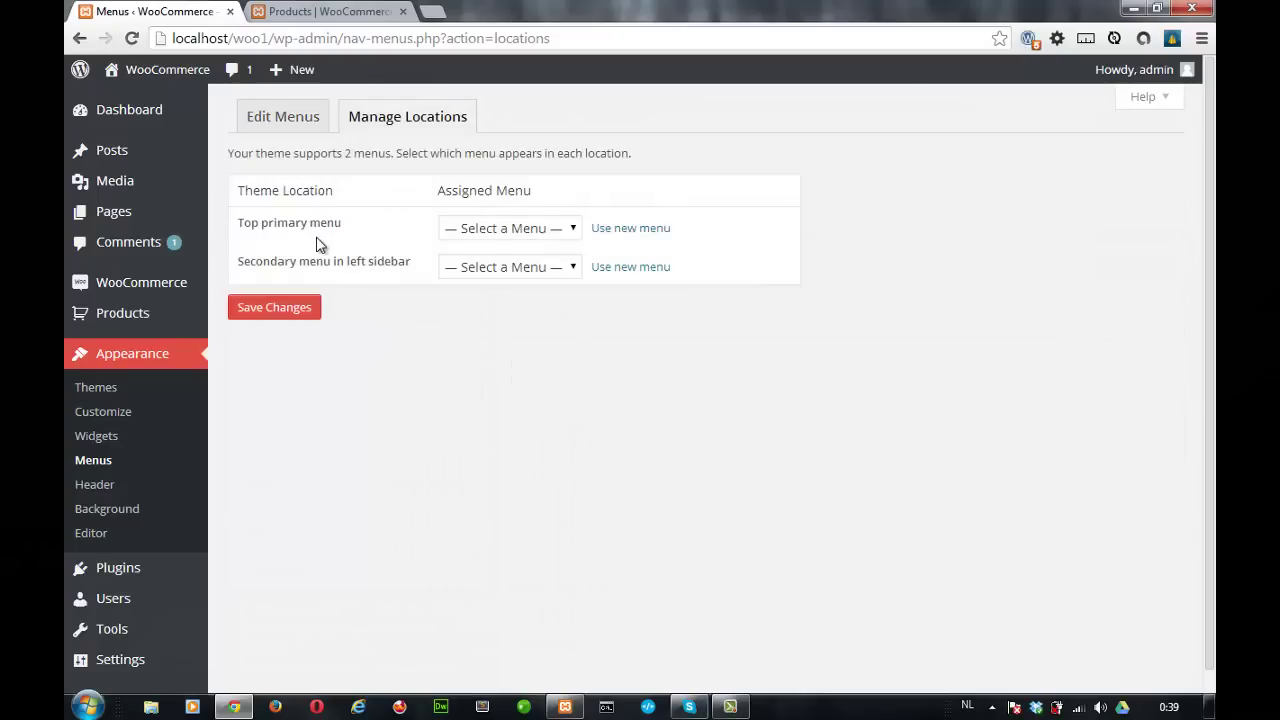
{"action": "left_click", "coordinate": [530, 230]}
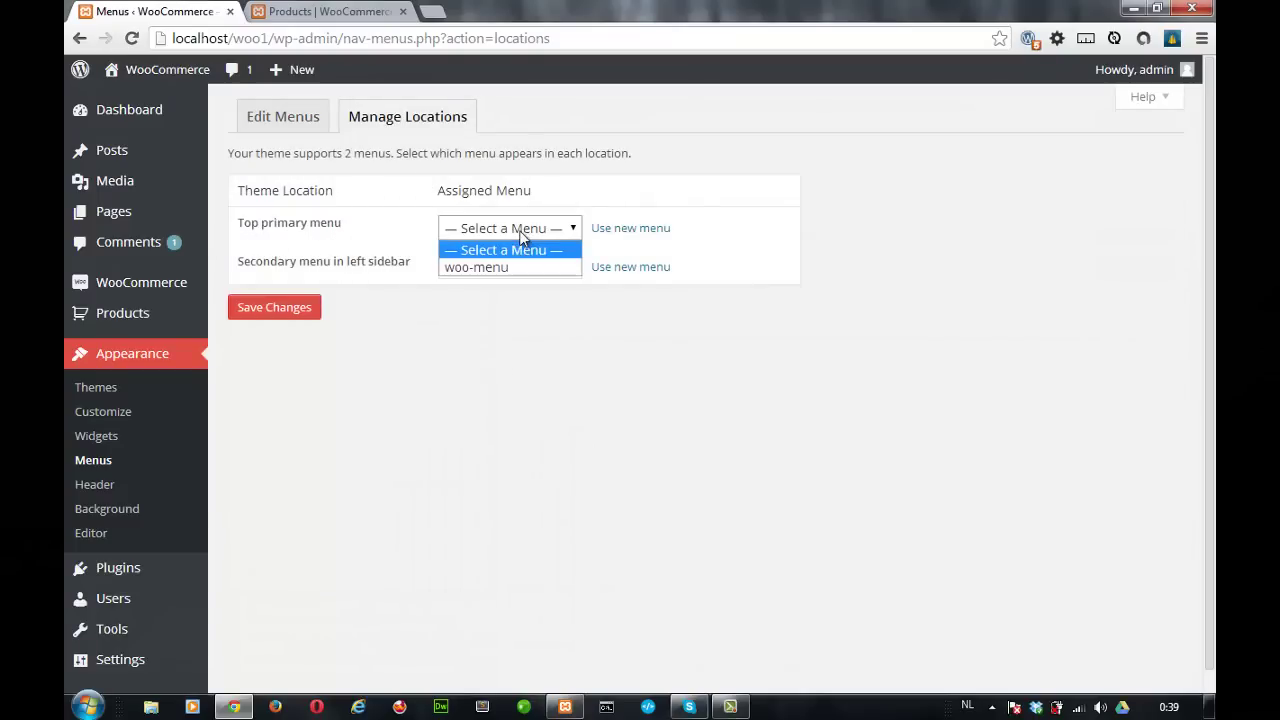
{"action": "left_click", "coordinate": [497, 268]}
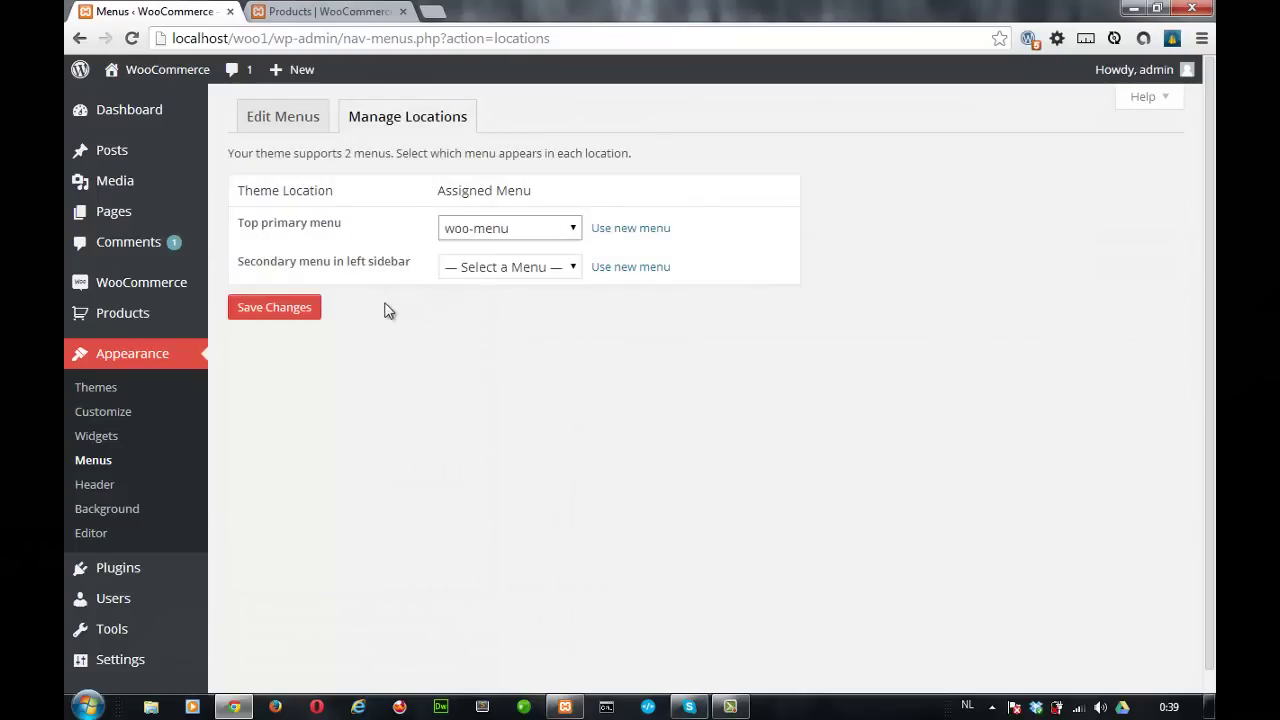
{"action": "left_click", "coordinate": [297, 310]}
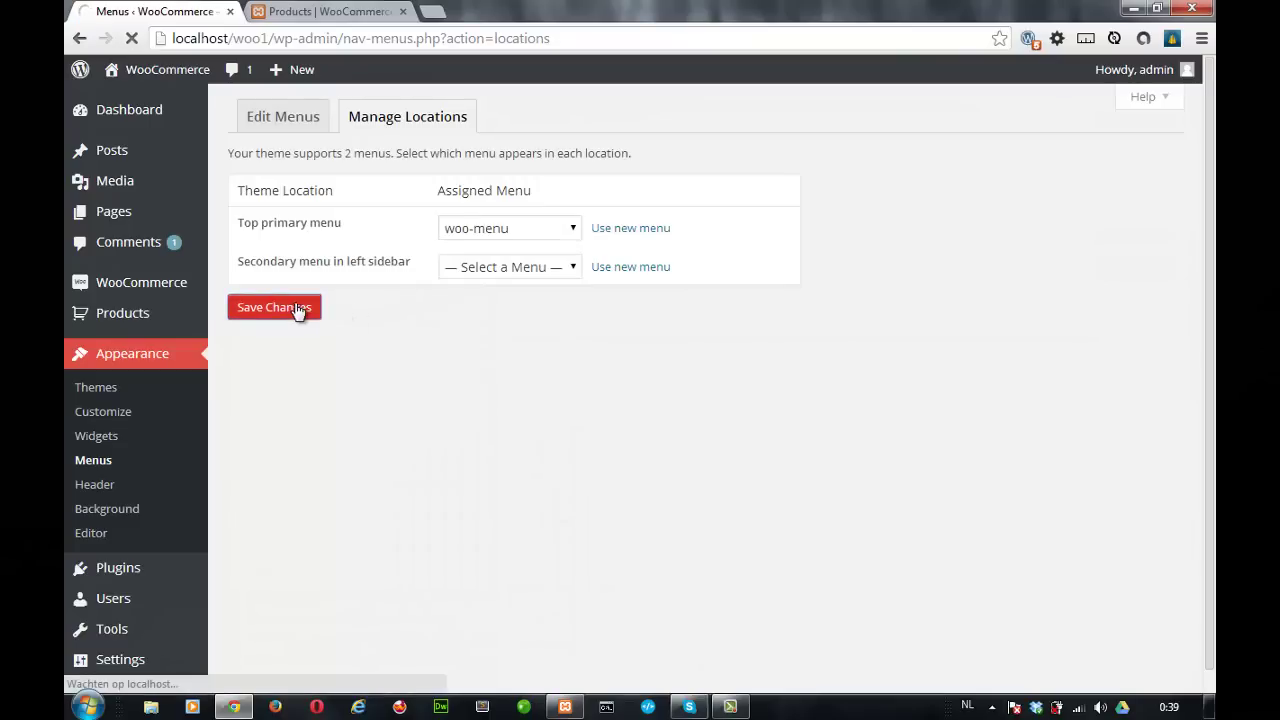
Reload the Shop page on the site and check the navigation menu in its header.
{"action": "left_click", "coordinate": [325, 11]}
{"action": "key", "text": "F5"}
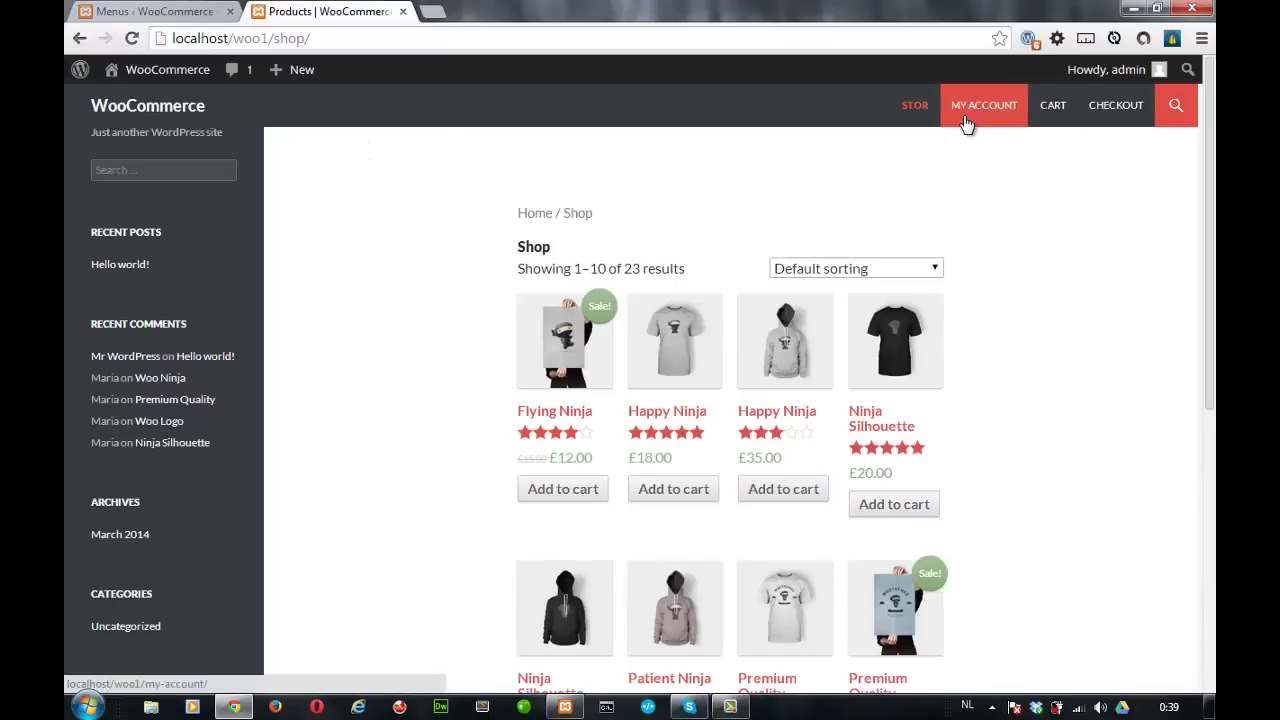
{"action": "scroll", "coordinate": [405, 250], "scroll_direction": "down", "scroll_amount": 5}
{"action": "scroll", "coordinate": [400, 255], "scroll_direction": "up", "scroll_amount": 5}
In the WordPress admin's Reading settings, make the static page Shop the front page and save.
{"action": "left_click", "coordinate": [150, 11]}
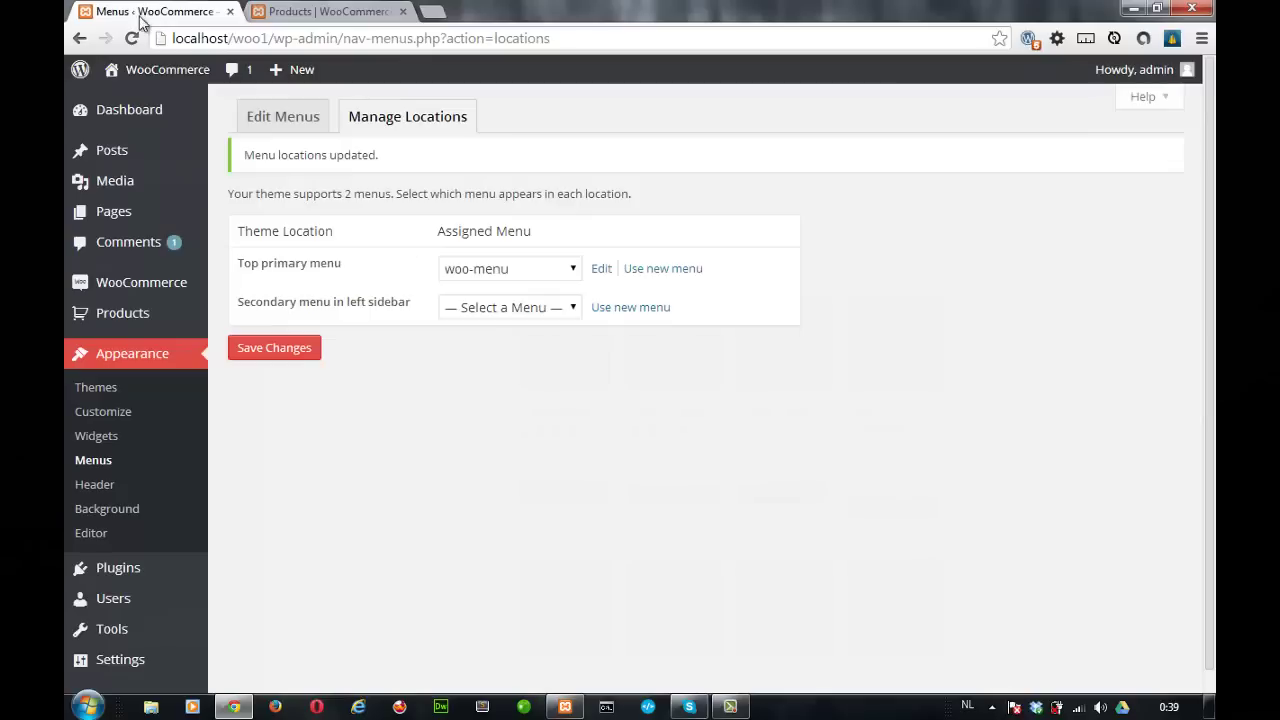
{"action": "scroll", "coordinate": [136, 382], "scroll_direction": "down", "scroll_amount": 1}
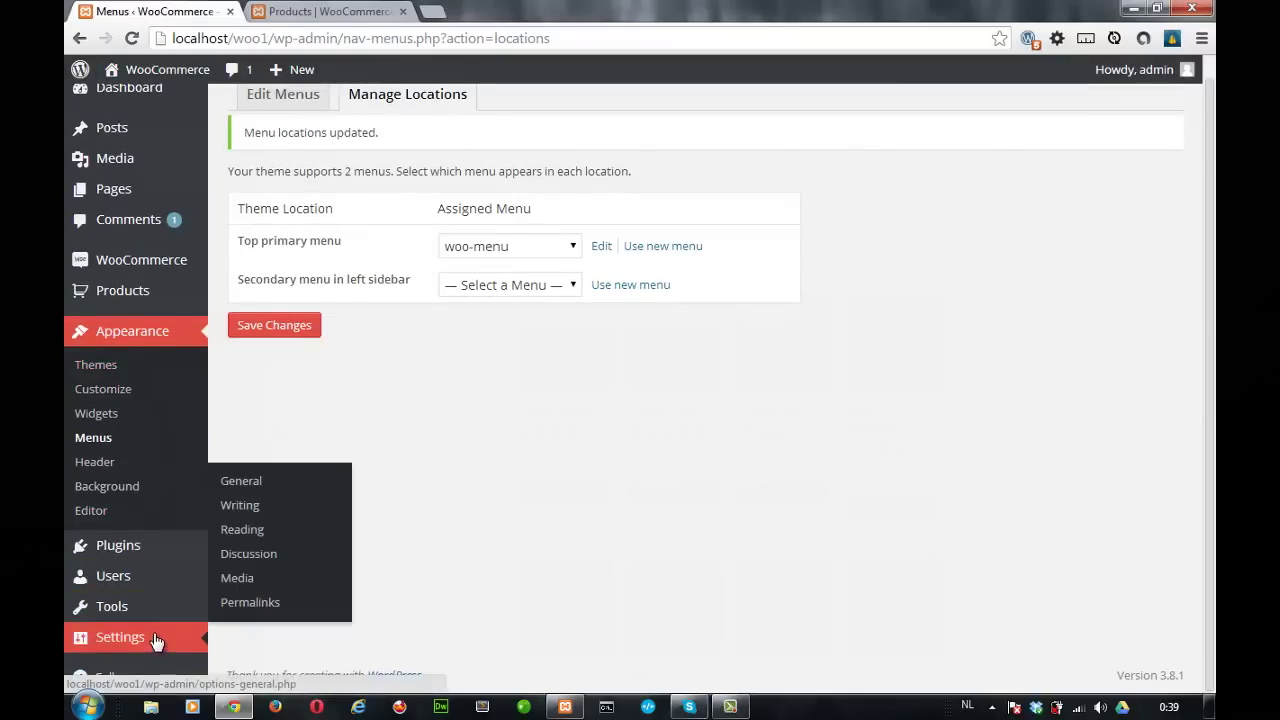
{"action": "mouse_move", "coordinate": [163, 640]}
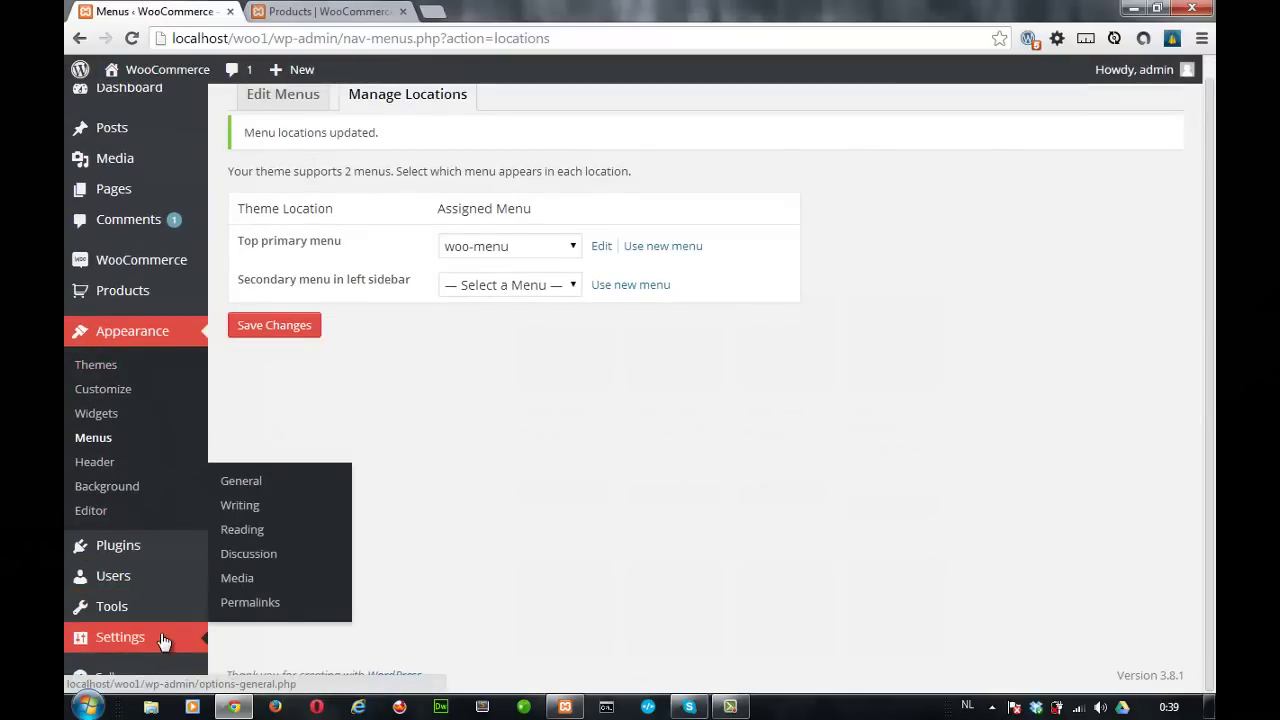
{"action": "left_click", "coordinate": [267, 533]}
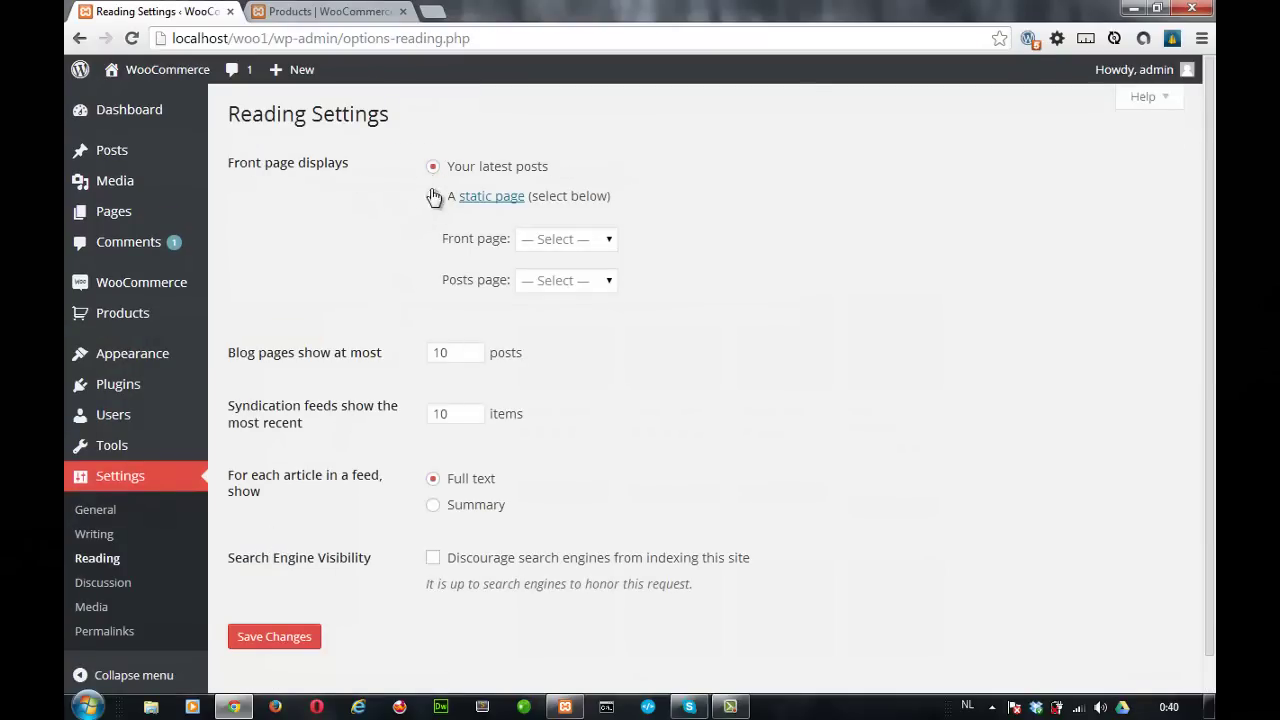
{"action": "left_click", "coordinate": [432, 198]}
{"action": "left_click", "coordinate": [559, 240]}
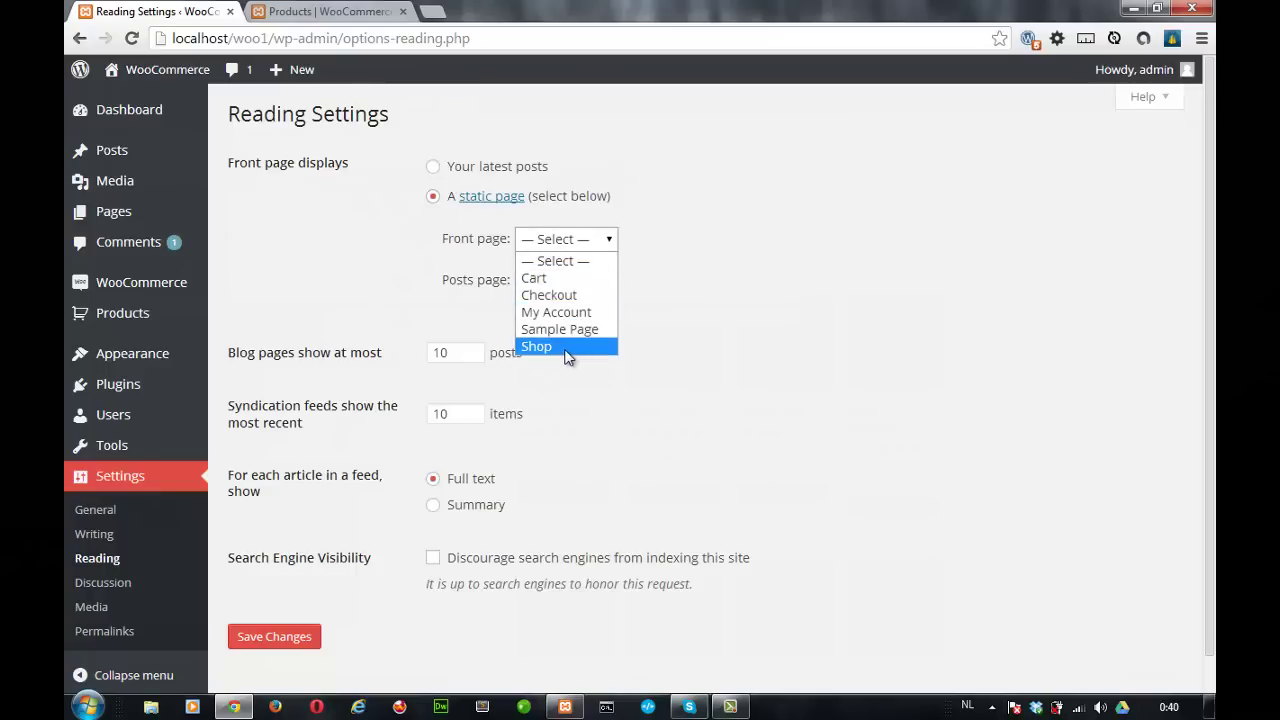
{"action": "left_click", "coordinate": [560, 347]}
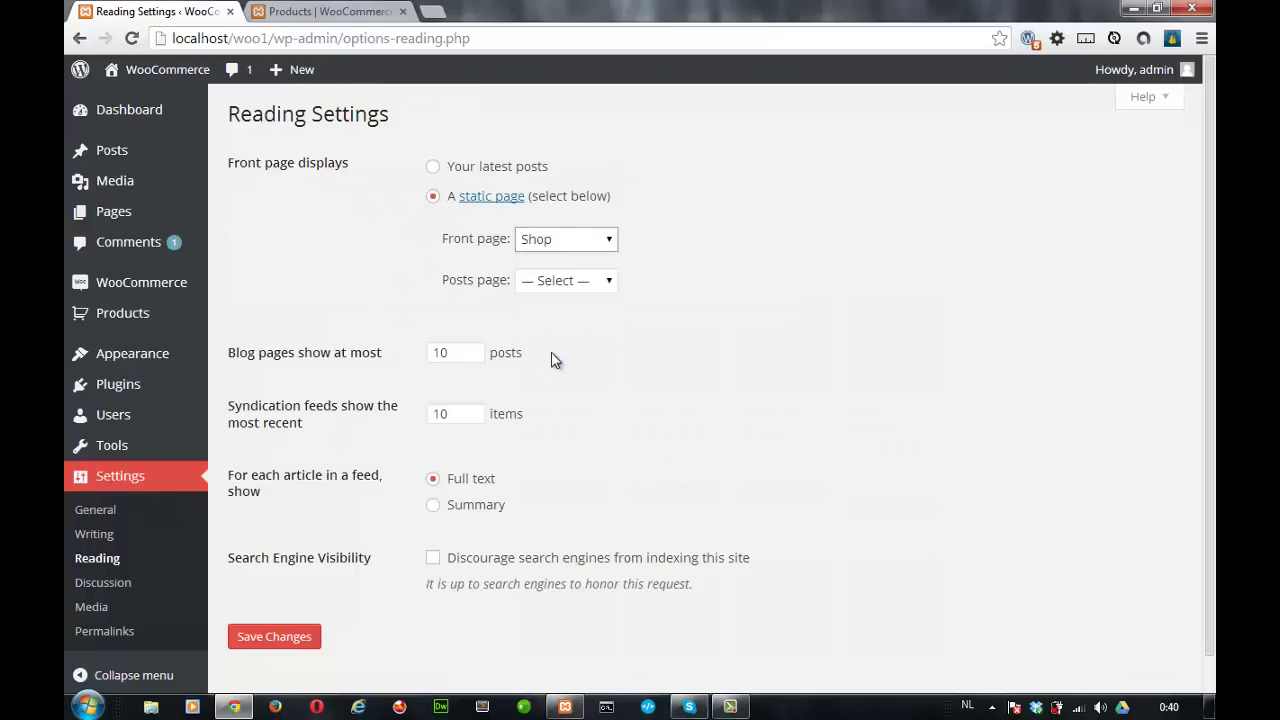
{"action": "left_click", "coordinate": [298, 638]}
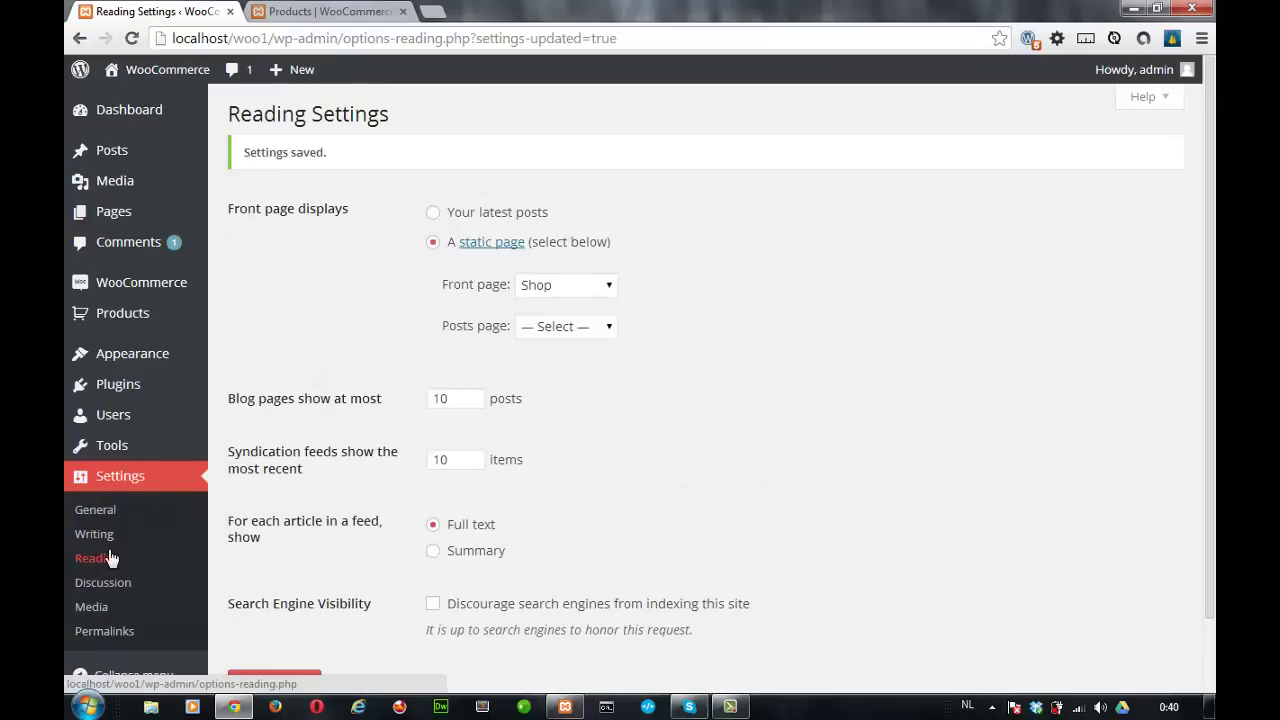
Open the Widgets page under Appearance and look over the available widgets and the Primary Sidebar's contents.
{"action": "mouse_move", "coordinate": [150, 455]}
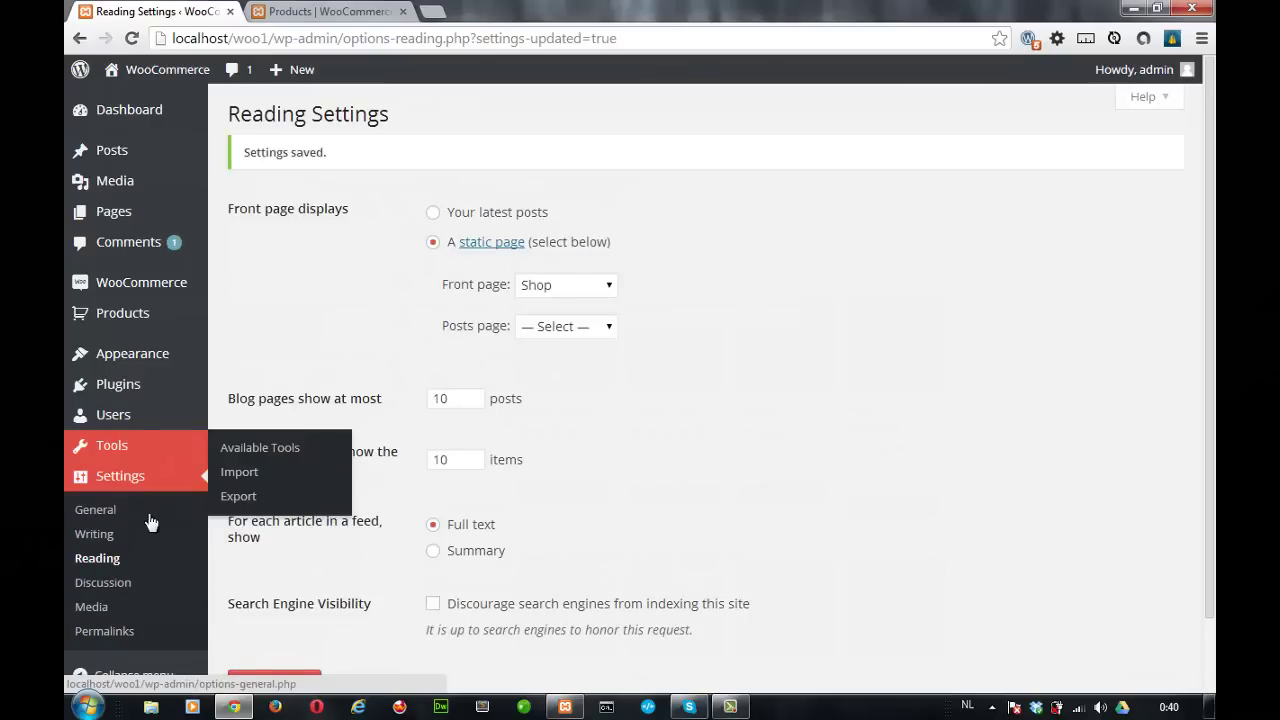
{"action": "mouse_move", "coordinate": [168, 355]}
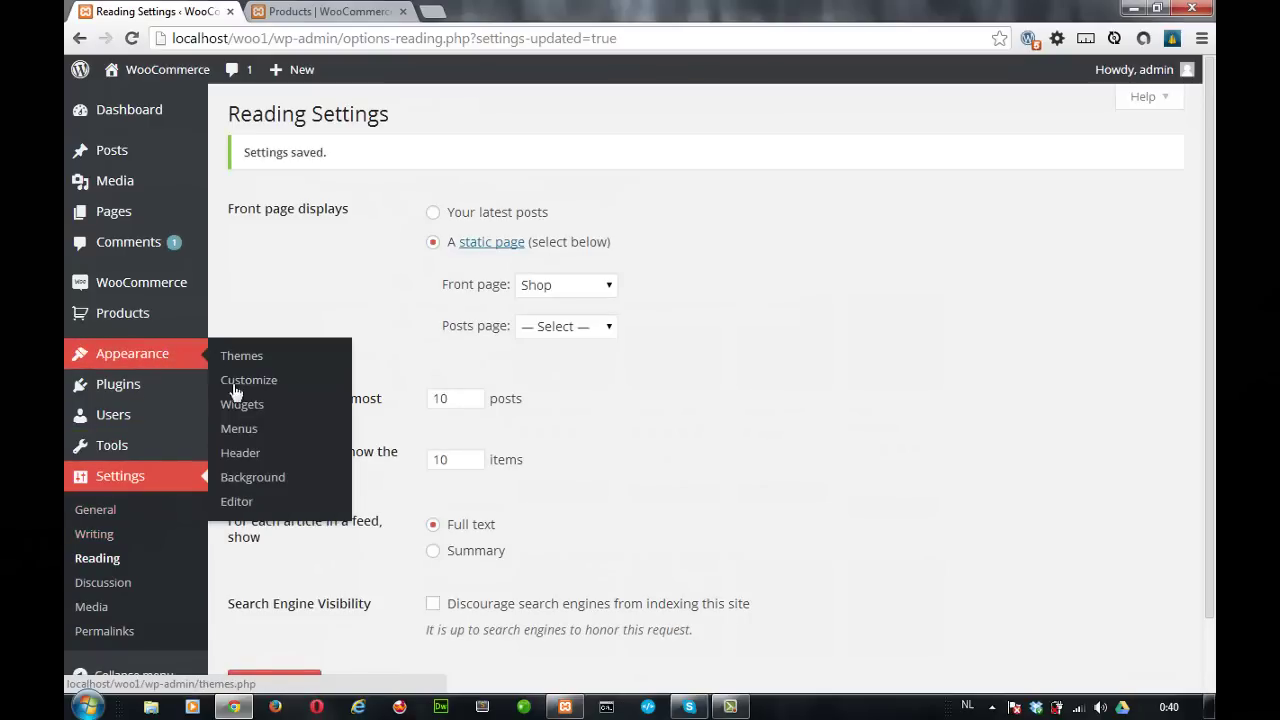
{"action": "left_click", "coordinate": [238, 405]}
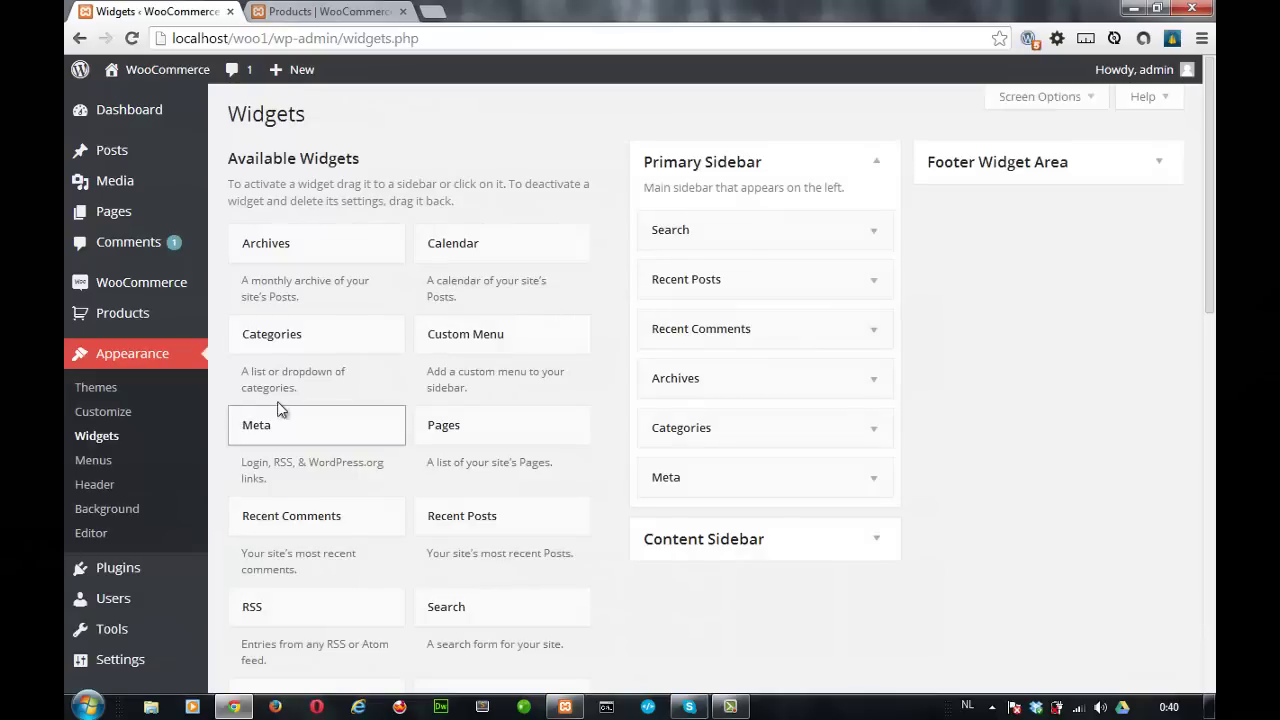
{"action": "scroll", "coordinate": [330, 400], "scroll_direction": "down", "scroll_amount": 3}
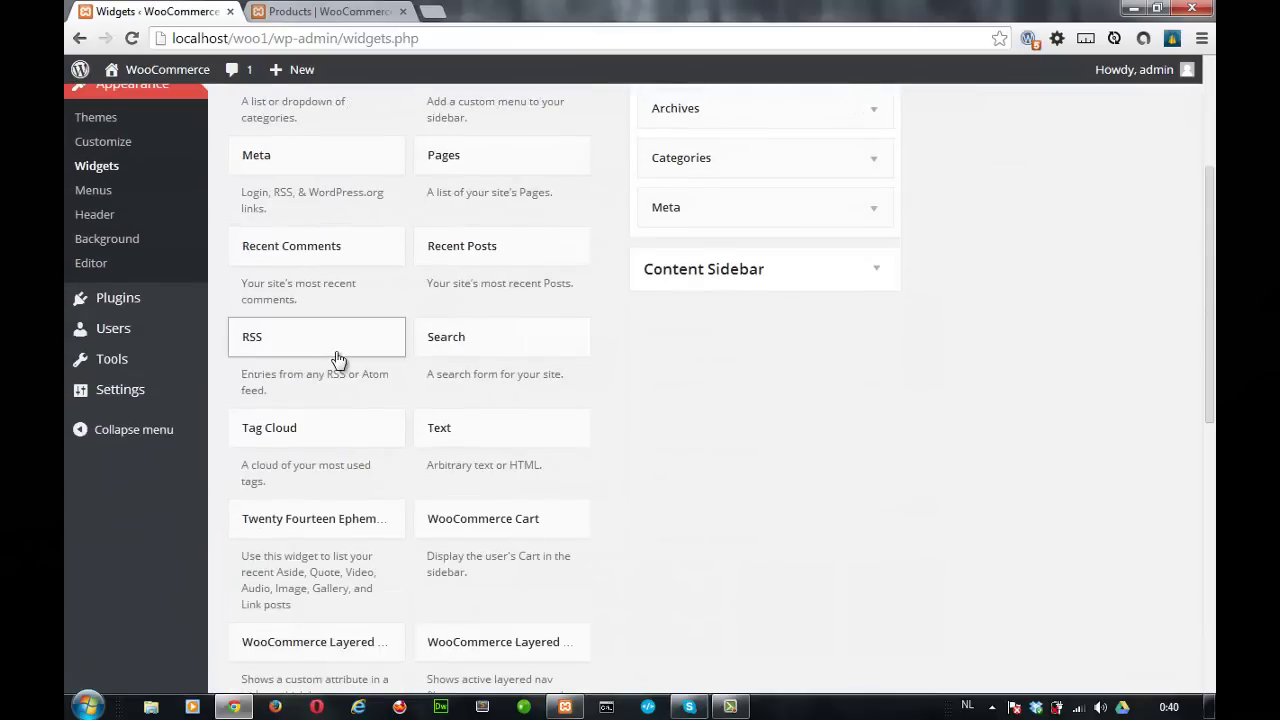
{"action": "scroll", "coordinate": [338, 359], "scroll_direction": "down", "scroll_amount": 2}
{"action": "scroll", "coordinate": [338, 359], "scroll_direction": "up", "scroll_amount": 5}
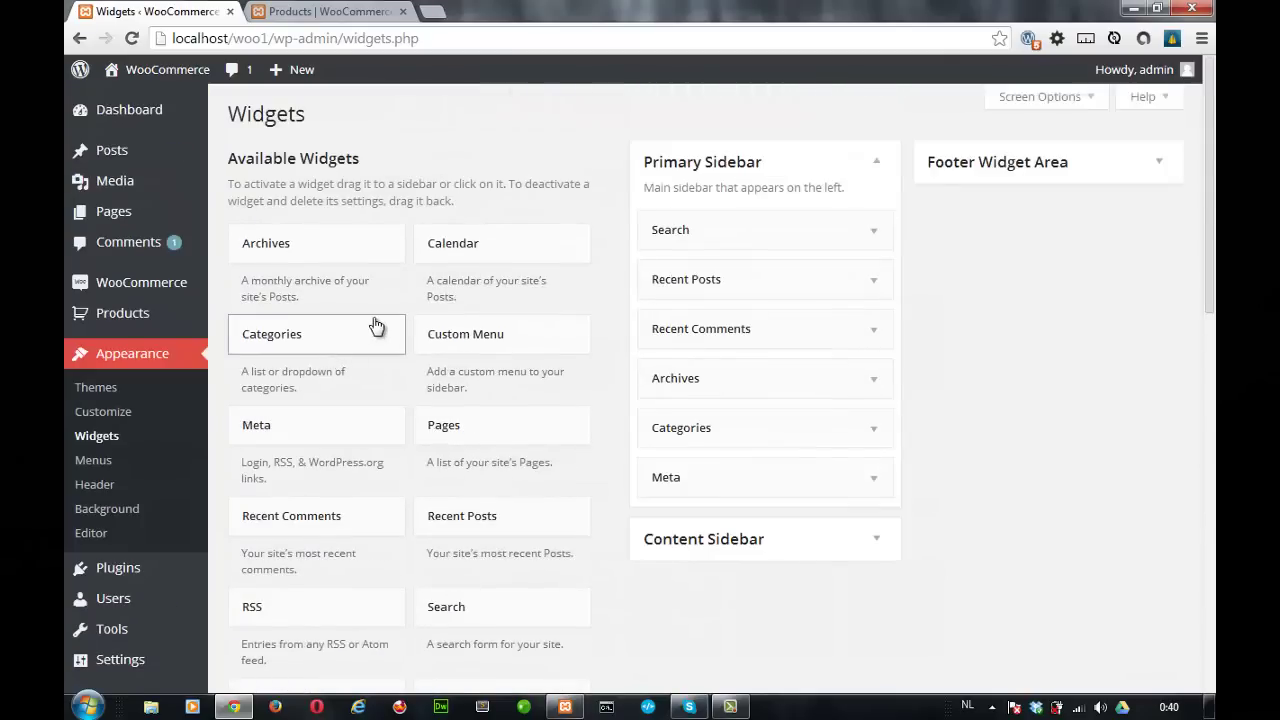
{"action": "scroll", "coordinate": [375, 326], "scroll_direction": "down", "scroll_amount": 2}
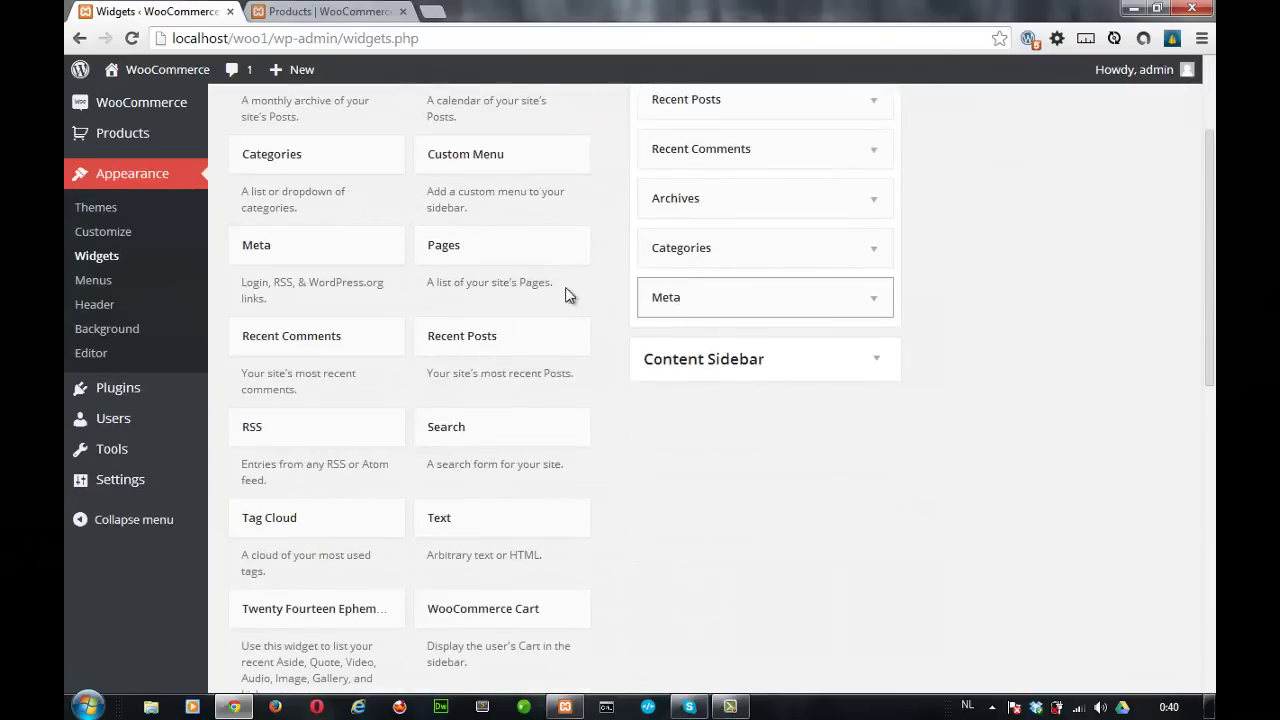
{"action": "scroll", "coordinate": [549, 362], "scroll_direction": "up", "scroll_amount": 2}
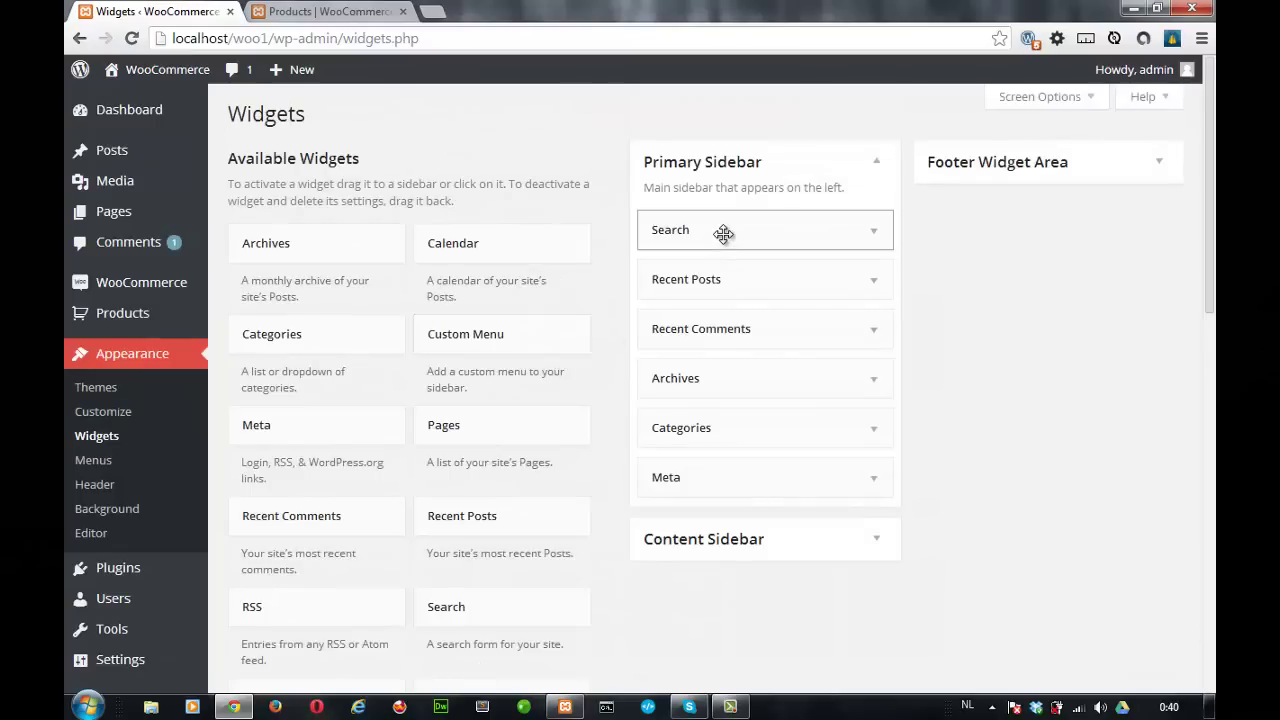
Remove the Search, Recent Posts, Recent Comments, Archives, Categories and Meta widgets from the Primary Sidebar.
{"action": "left_click_drag", "start_coordinate": [551, 288], "coordinate": [502, 294]}
{"action": "left_click_drag", "start_coordinate": [731, 237], "coordinate": [490, 288]}
{"action": "left_click_drag", "start_coordinate": [664, 289], "coordinate": [480, 305]}
{"action": "left_click_drag", "start_coordinate": [714, 280], "coordinate": [475, 298]}
{"action": "left_click_drag", "start_coordinate": [700, 234], "coordinate": [500, 272]}
{"action": "left_click_drag", "start_coordinate": [643, 249], "coordinate": [443, 353]}
Review the available WooCommerce widgets and their descriptions, from Cart and Layered Nav to Top Rated Products.
{"action": "scroll", "coordinate": [523, 357], "scroll_direction": "down", "scroll_amount": 5}
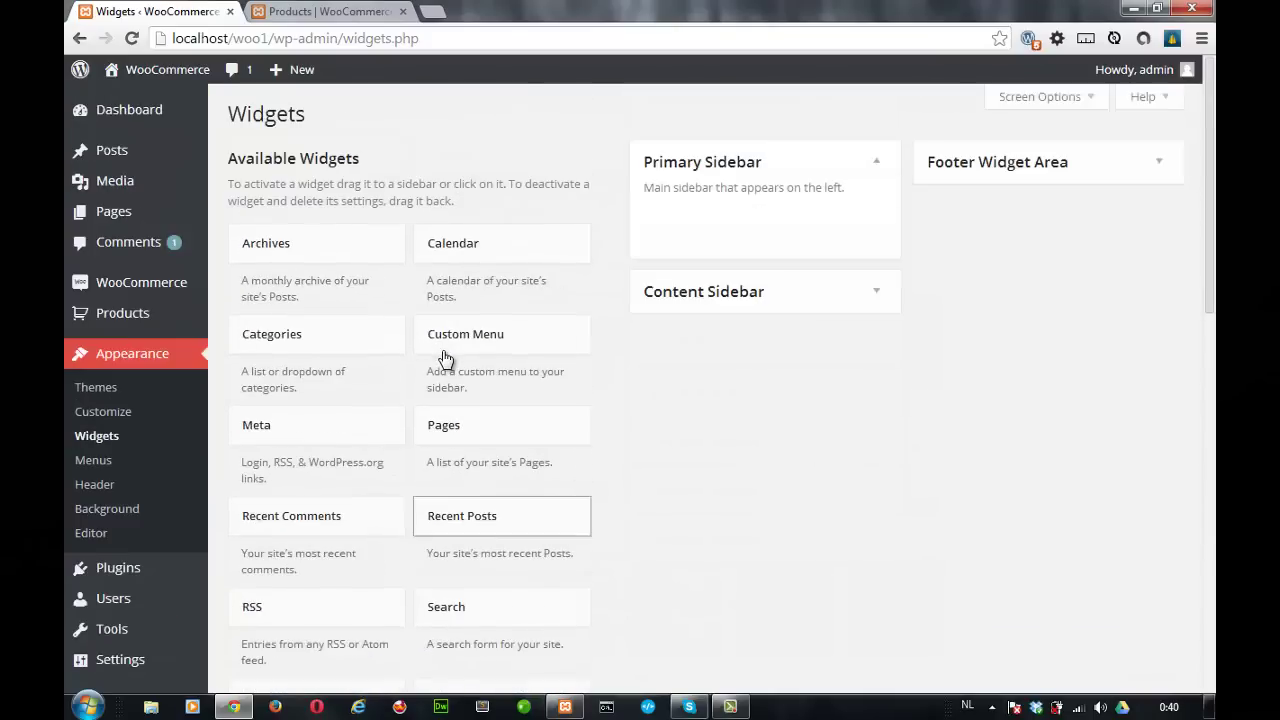
{"action": "scroll", "coordinate": [445, 358], "scroll_direction": "down", "scroll_amount": 5}
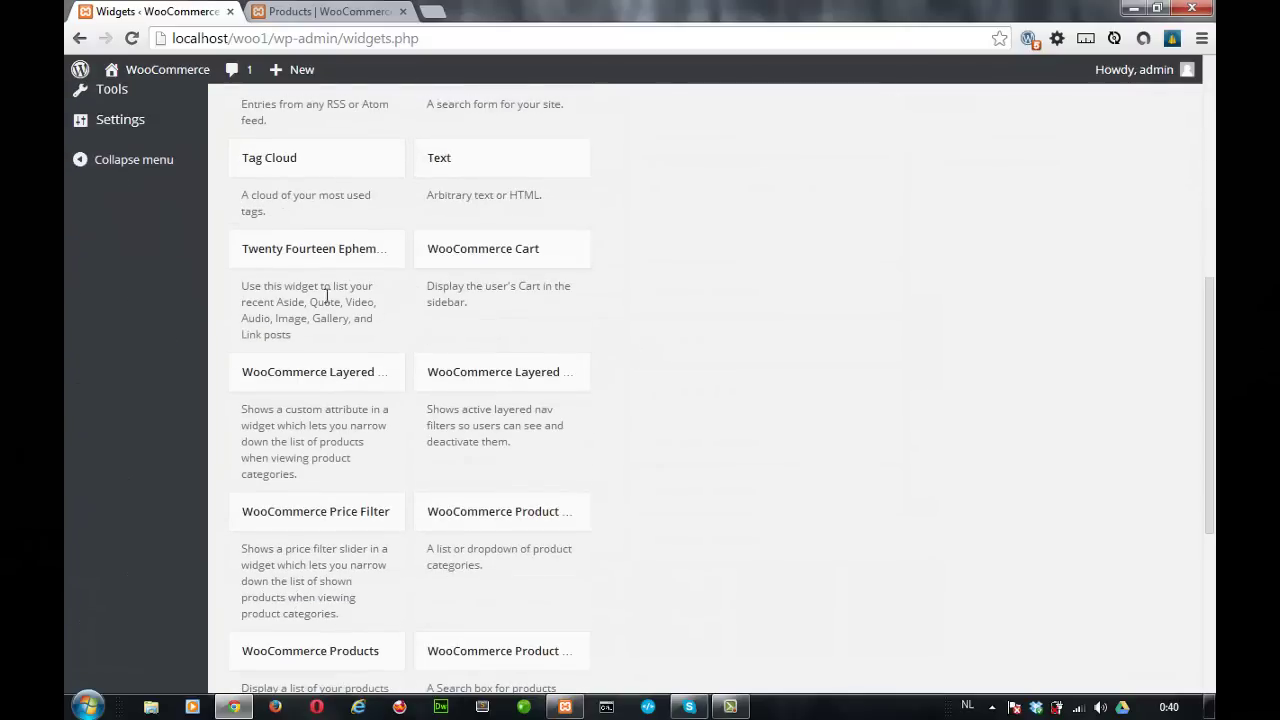
{"action": "scroll", "coordinate": [437, 317], "scroll_direction": "down", "scroll_amount": 1}
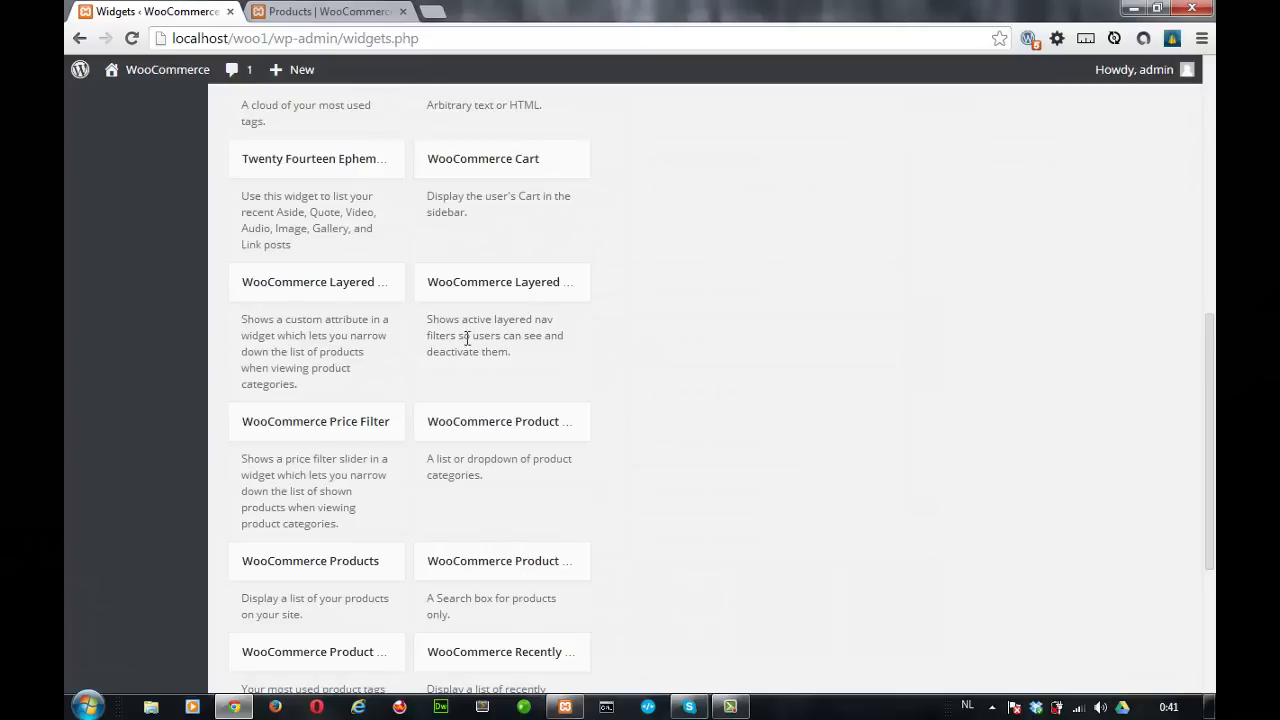
{"action": "scroll", "coordinate": [443, 345], "scroll_direction": "down", "scroll_amount": 2}
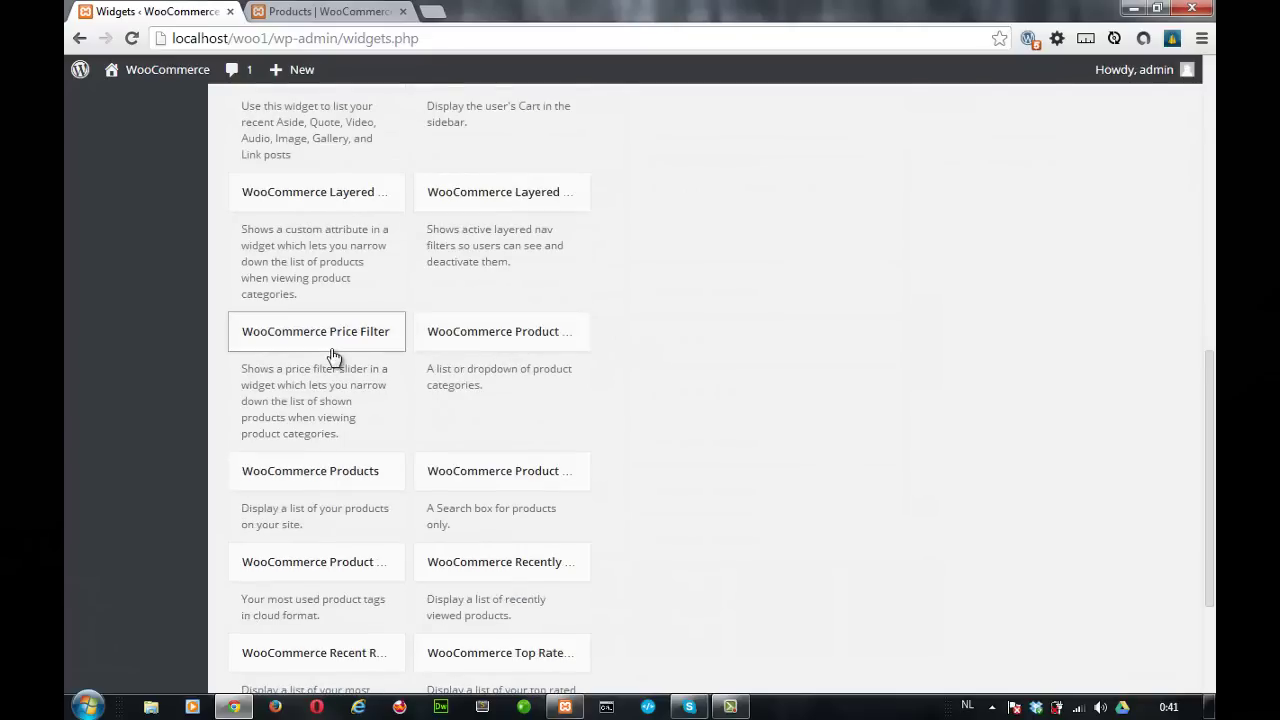
{"action": "scroll", "coordinate": [330, 362], "scroll_direction": "down", "scroll_amount": 4}
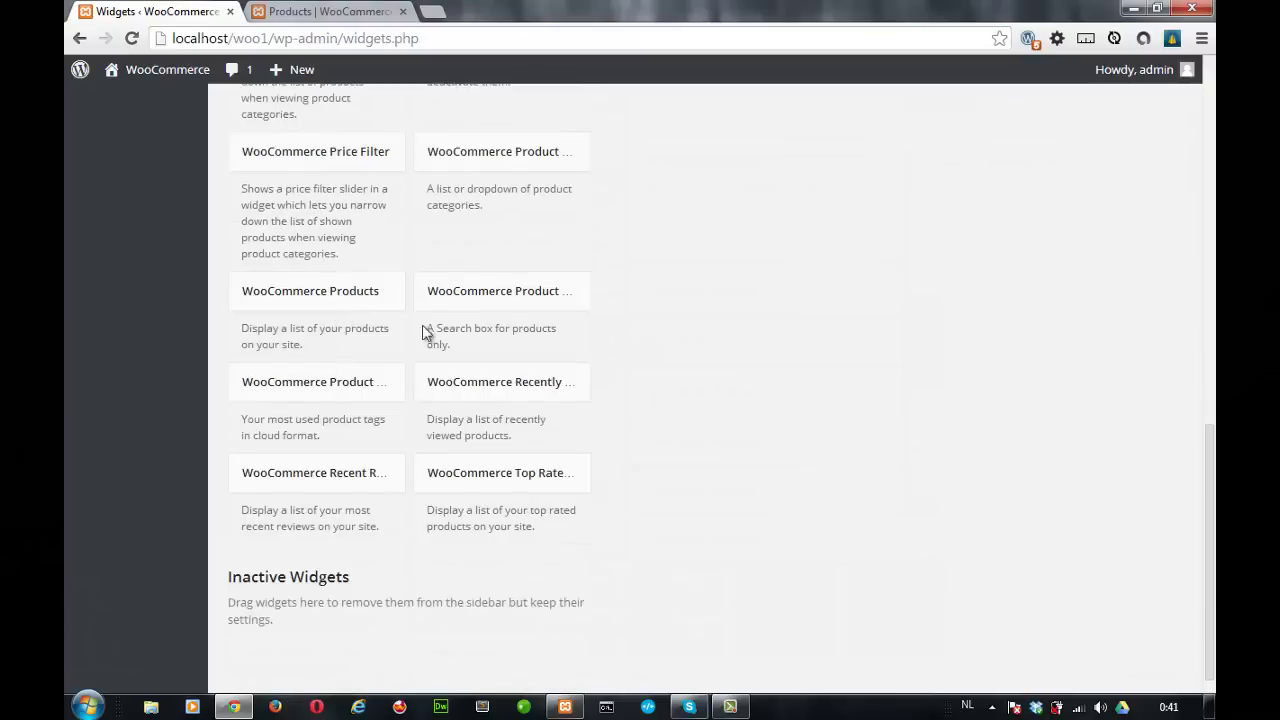
{"action": "left_click_drag", "start_coordinate": [257, 330], "coordinate": [424, 372]}
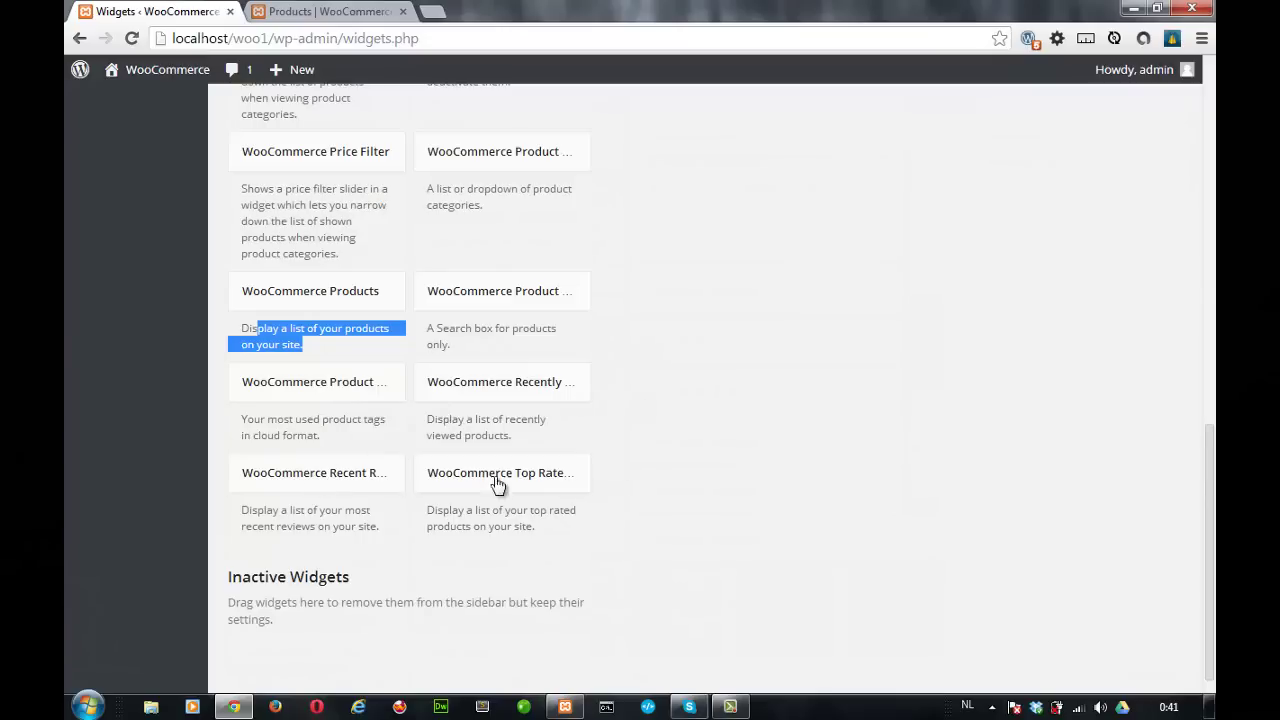
Add the WooCommerce Cart widget to the Primary Sidebar.
{"action": "scroll", "coordinate": [560, 300], "scroll_direction": "up", "scroll_amount": 3}
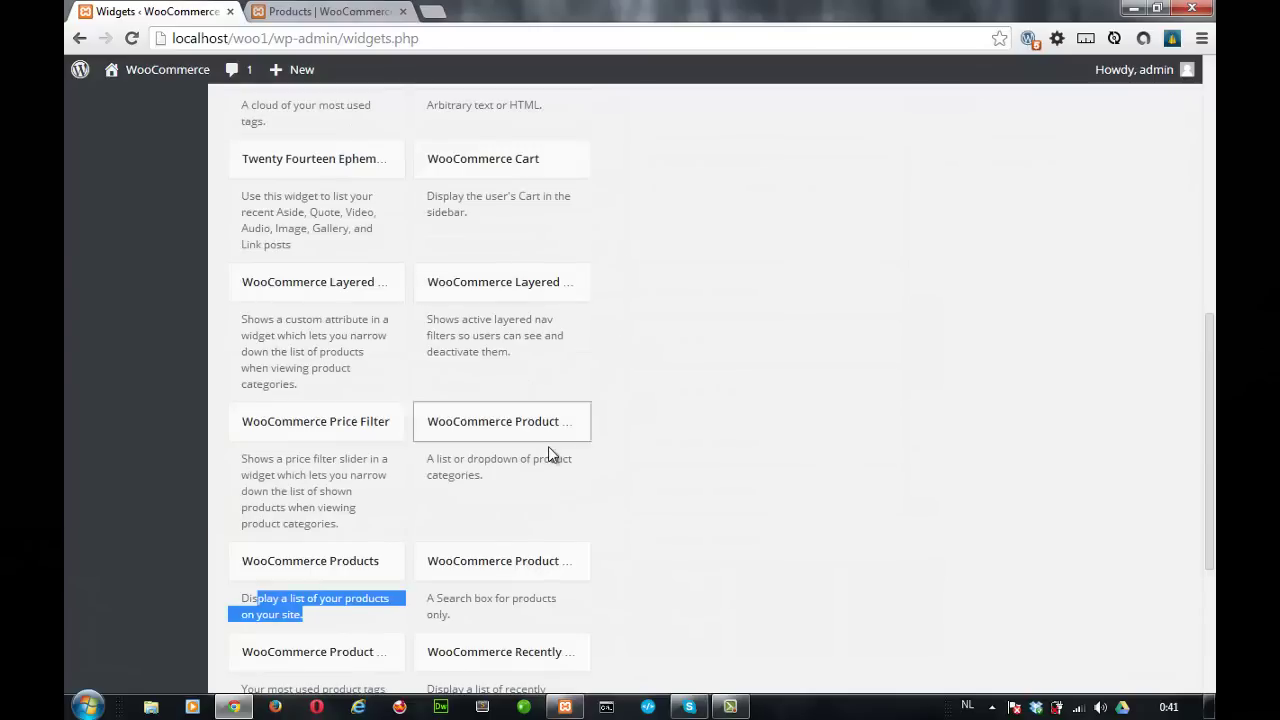
{"action": "scroll", "coordinate": [548, 420], "scroll_direction": "up", "scroll_amount": 1}
{"action": "left_click_drag", "start_coordinate": [481, 268], "coordinate": [740, 60]}
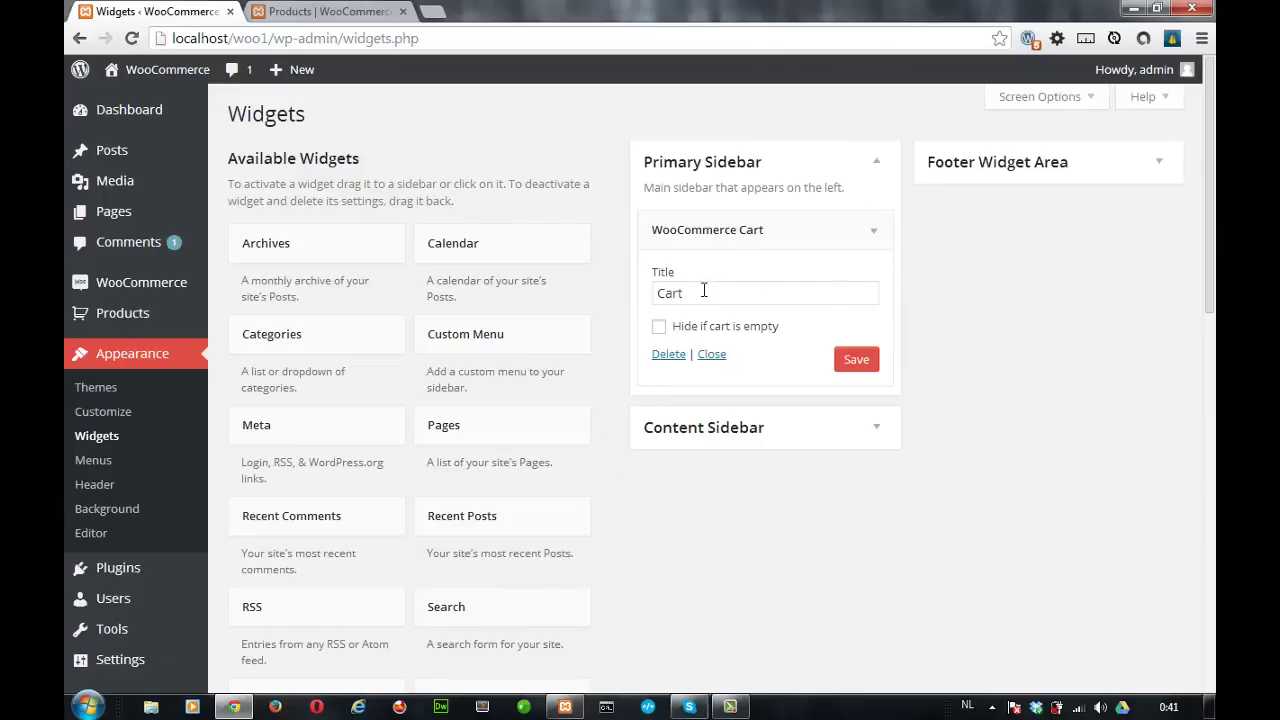
Save the WooCommerce Cart widget with the title Cart and reload the shop page to check the sidebar.
{"action": "left_click", "coordinate": [848, 362]}
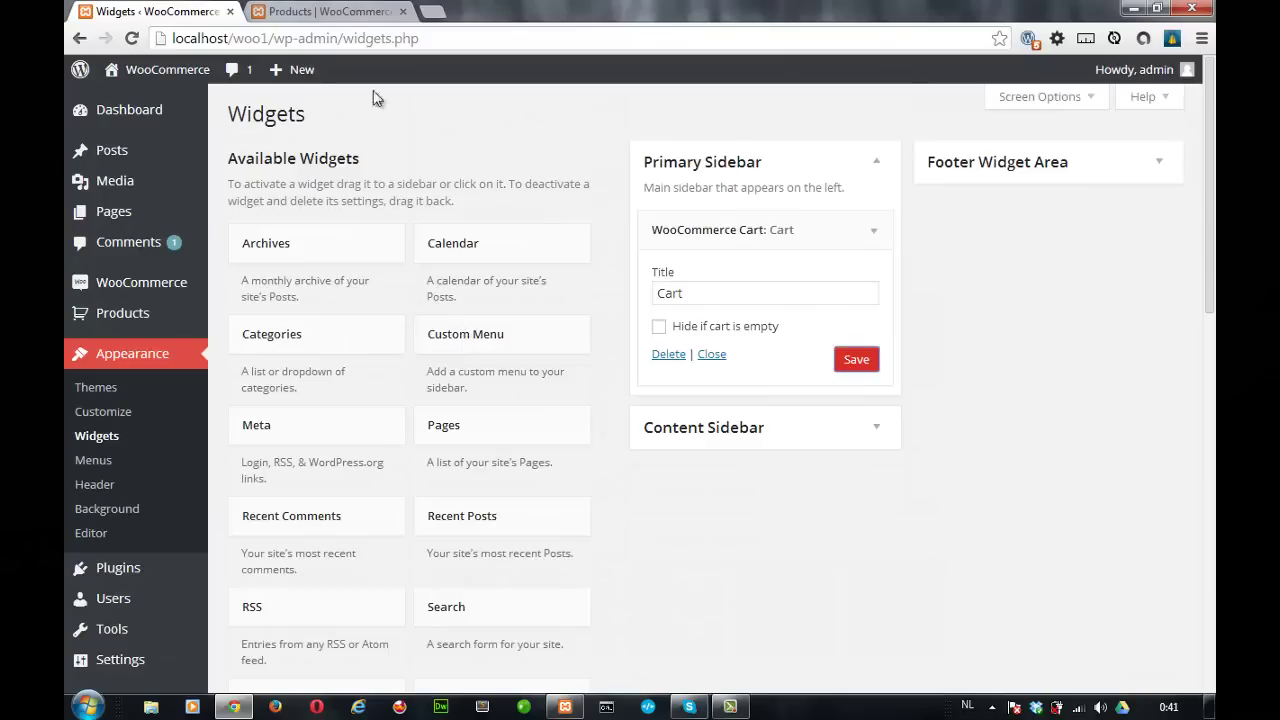
{"action": "left_click", "coordinate": [331, 18]}
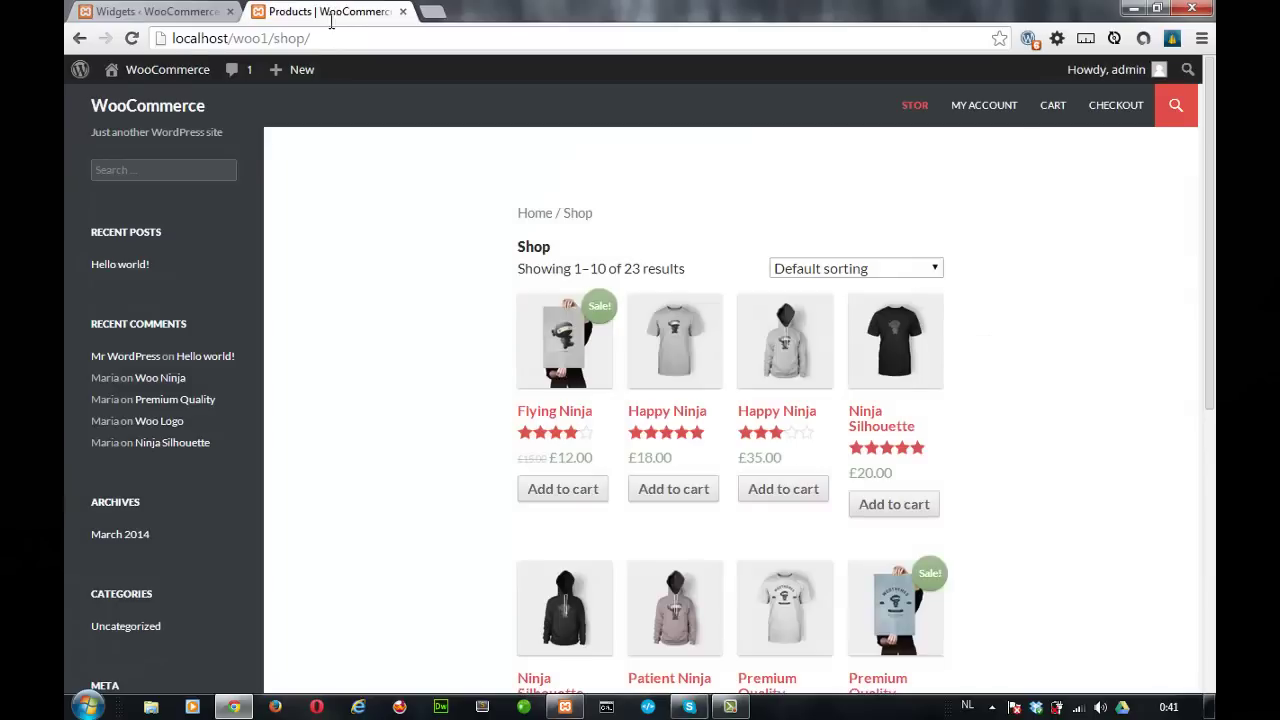
{"action": "left_click", "coordinate": [131, 38]}
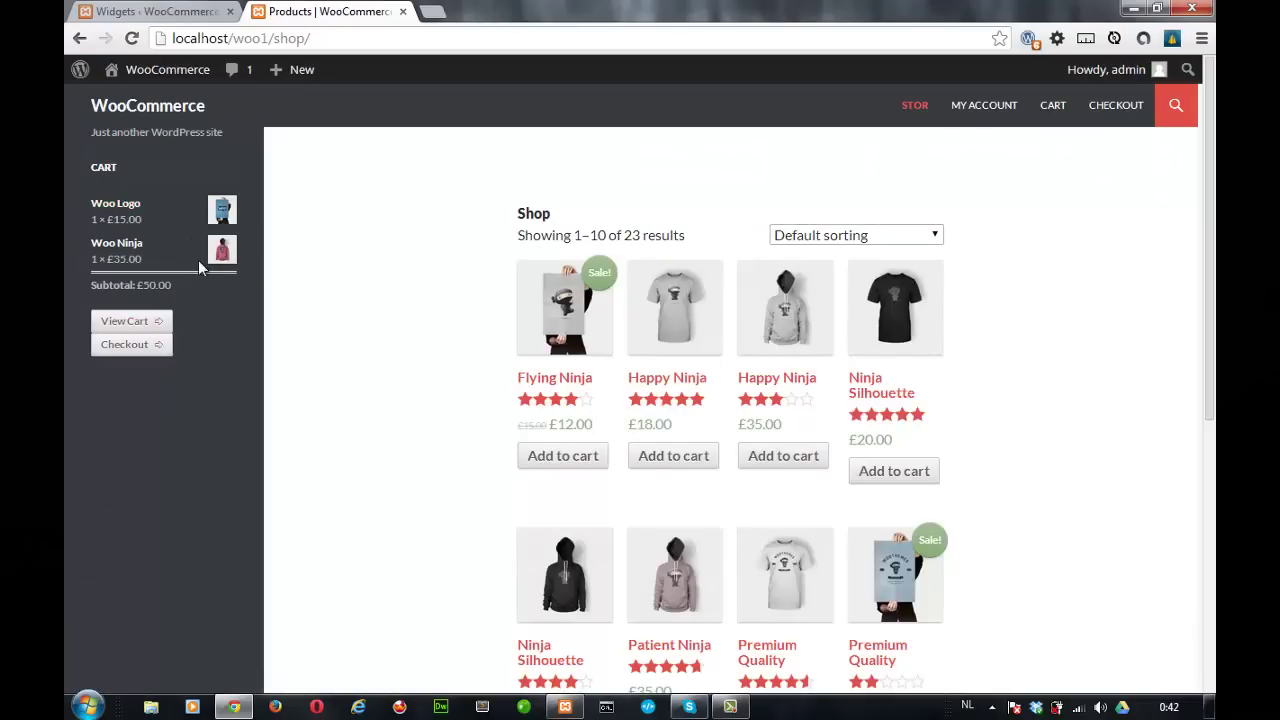
{"action": "scroll", "coordinate": [409, 334], "scroll_direction": "down", "scroll_amount": 4}
{"action": "scroll", "coordinate": [540, 310], "scroll_direction": "up", "scroll_amount": 4}
Add the Flying Ninja product to the cart and open the checkout page to review its billing form and order summary.
{"action": "left_click", "coordinate": [560, 460]}
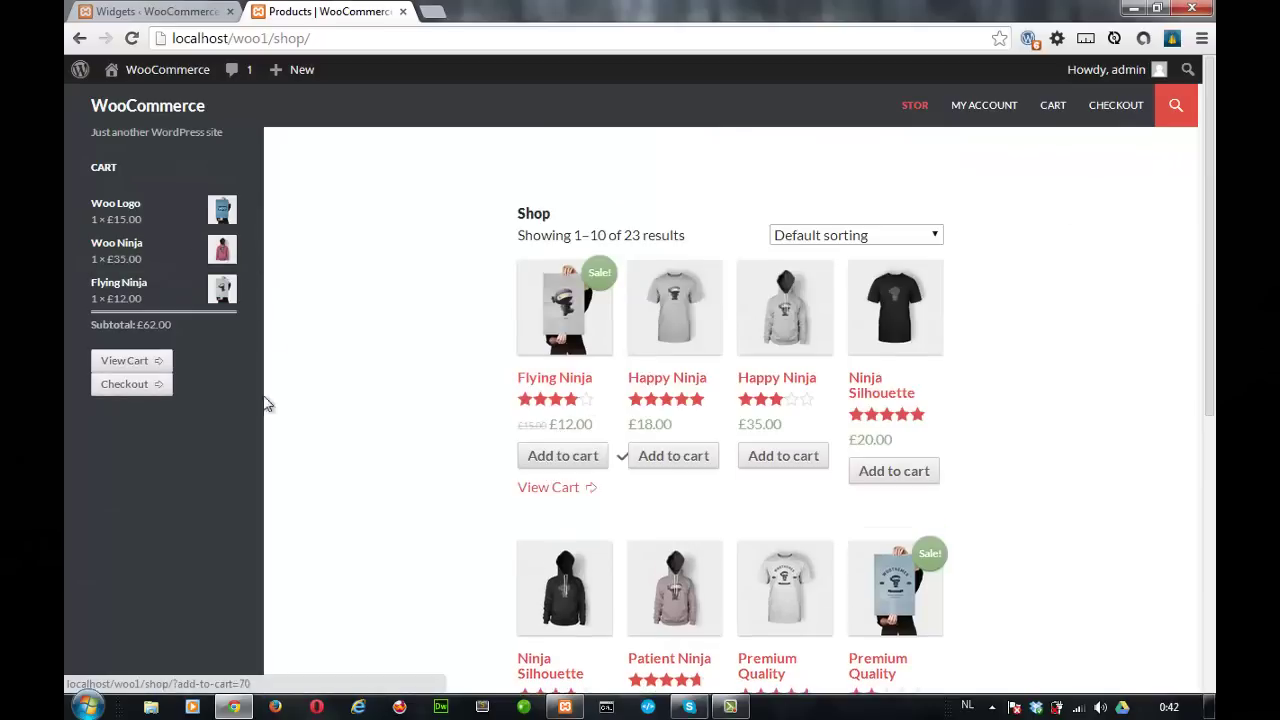
{"action": "left_click", "coordinate": [126, 385]}
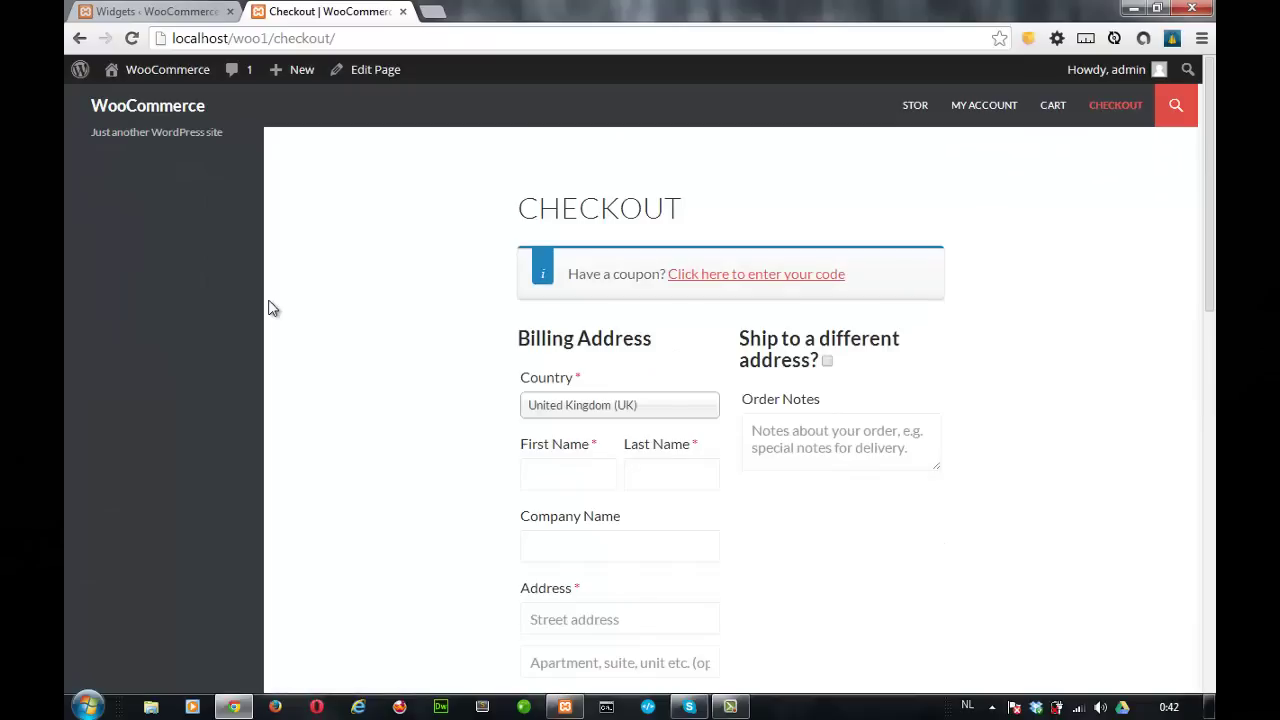
{"action": "scroll", "coordinate": [337, 314], "scroll_direction": "down", "scroll_amount": 5}
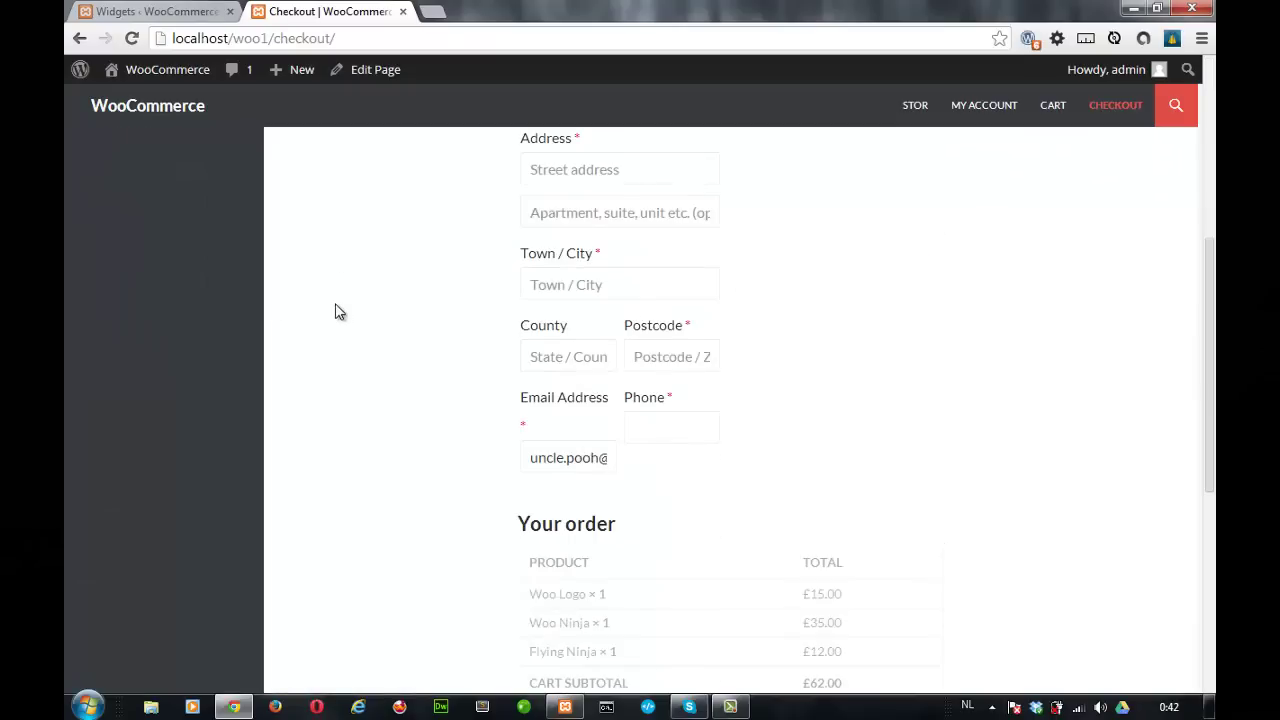
{"action": "scroll", "coordinate": [337, 310], "scroll_direction": "down", "scroll_amount": 2}
{"action": "scroll", "coordinate": [350, 270], "scroll_direction": "up", "scroll_amount": 6}
Return to the site admin and open the Woo Single #2 product for editing from the product list.
{"action": "left_click", "coordinate": [160, 10]}
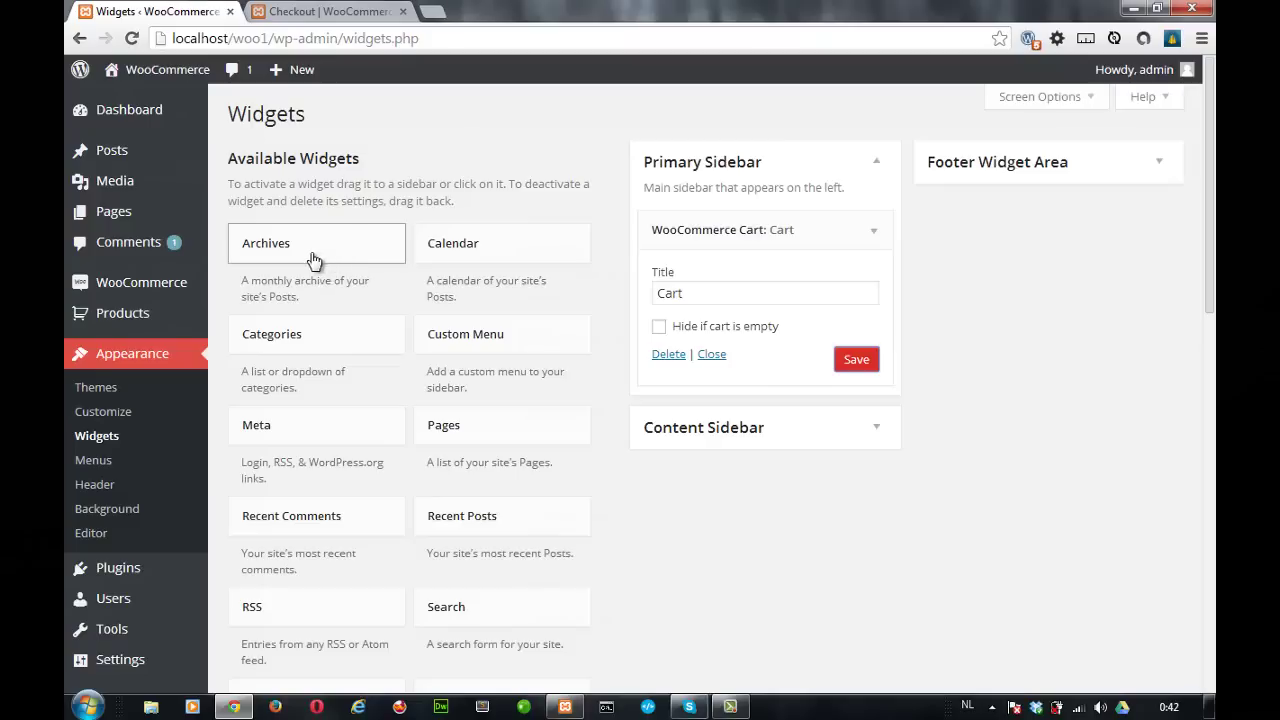
{"action": "mouse_move", "coordinate": [143, 323]}
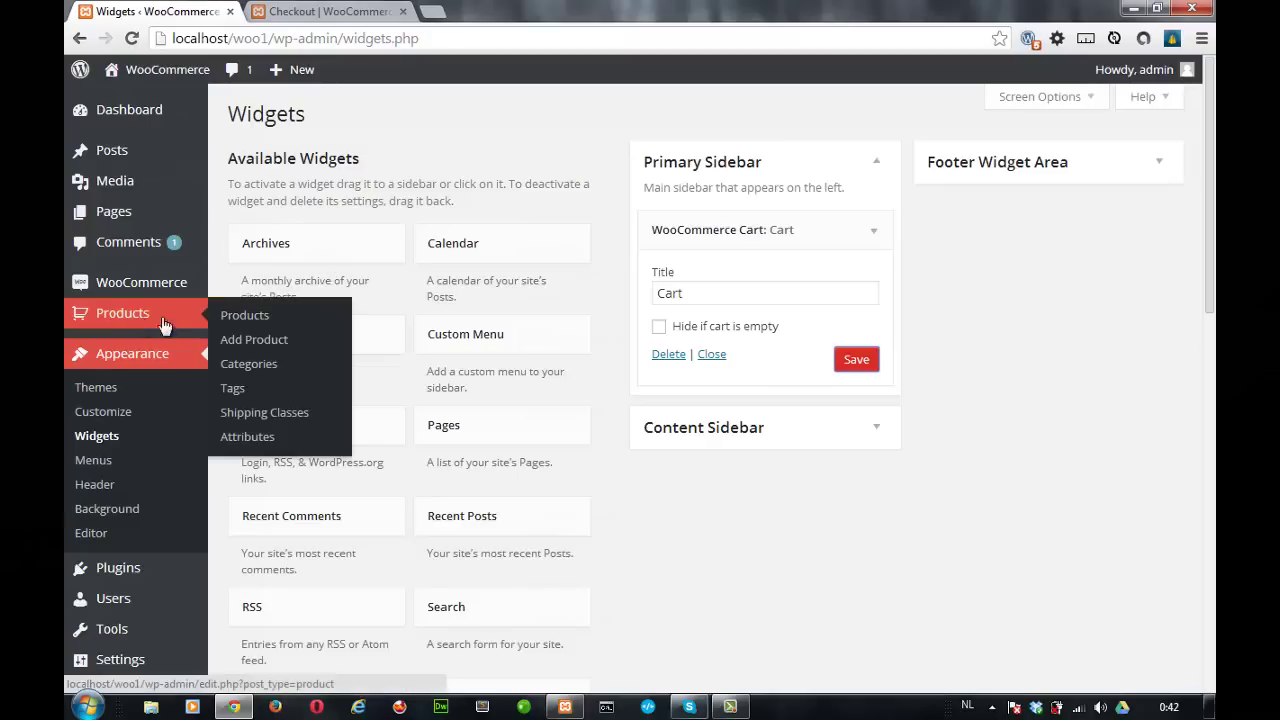
{"action": "left_click", "coordinate": [252, 316]}
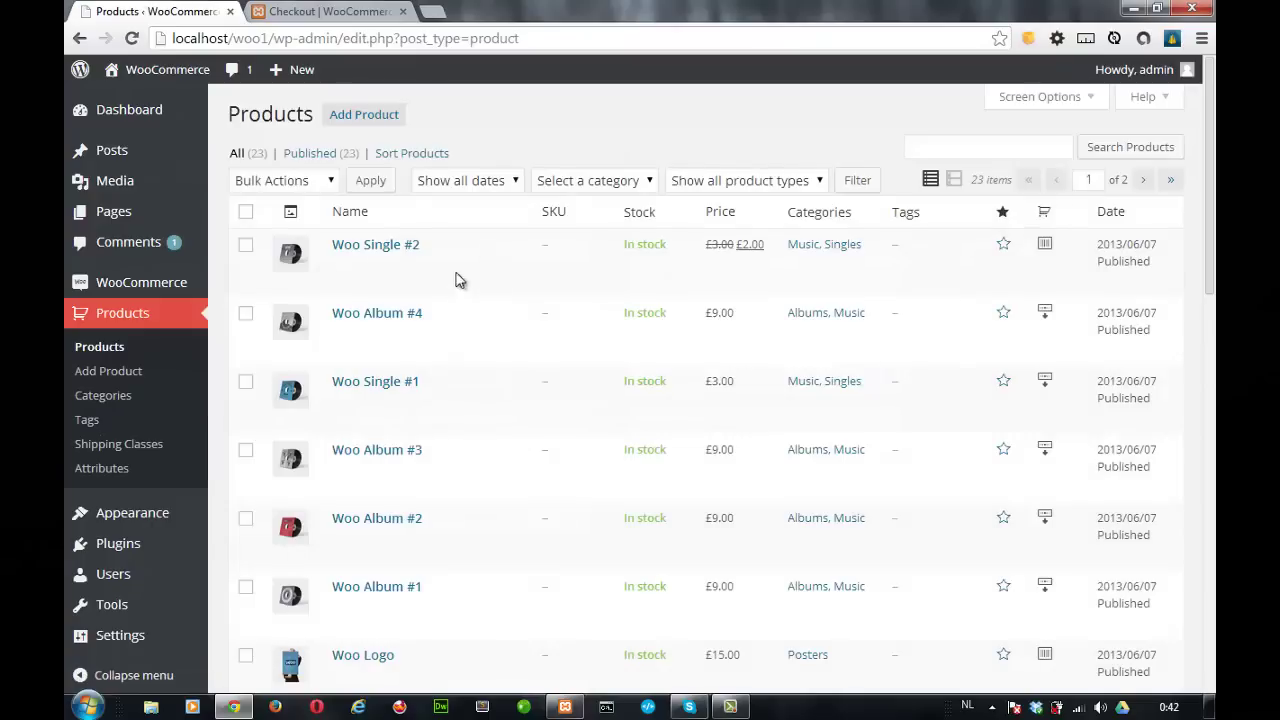
{"action": "left_click", "coordinate": [356, 252]}
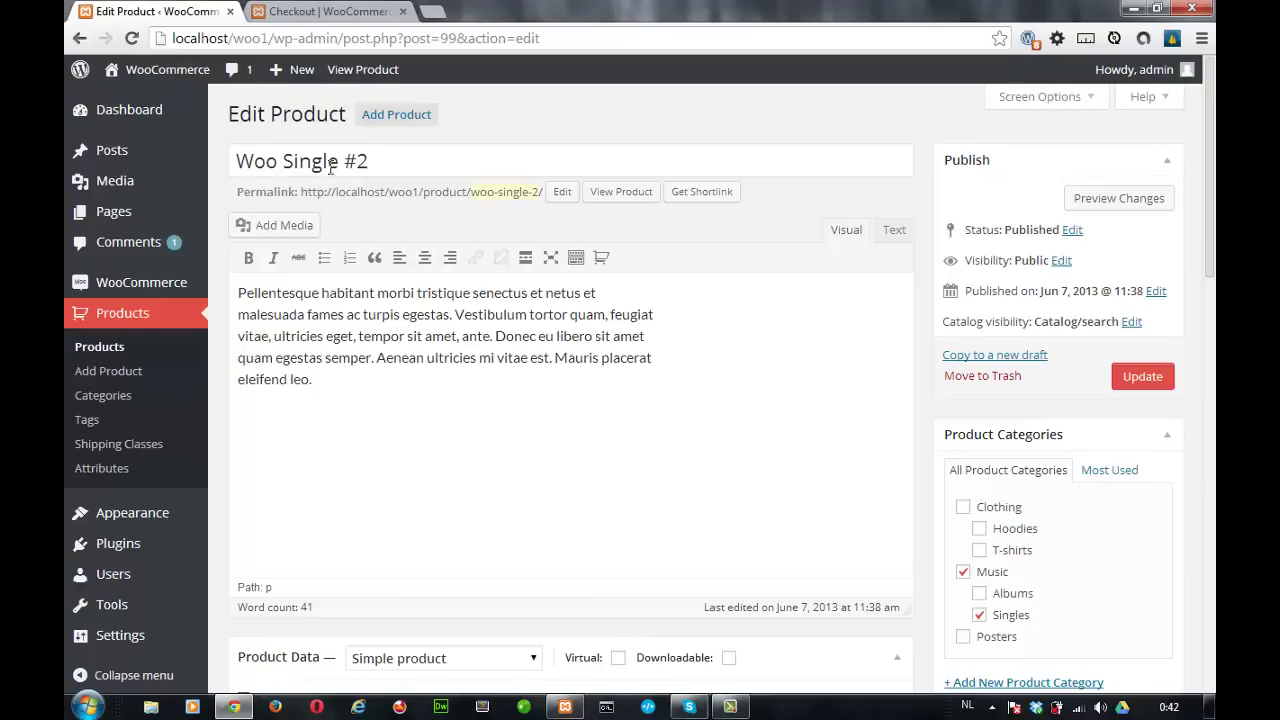
Look through the Woo Single #2 product's data, custom fields, gallery, product image, short description and reviews.
{"action": "scroll", "coordinate": [316, 335], "scroll_direction": "down", "scroll_amount": 5}
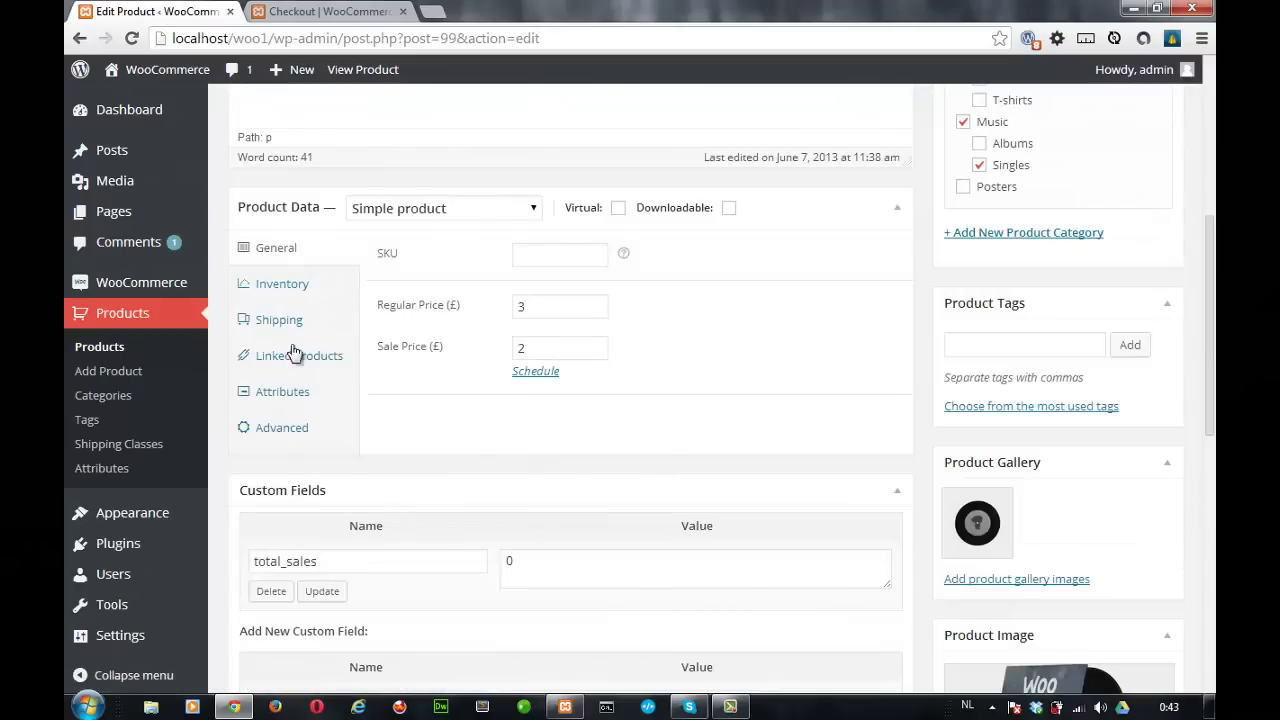
{"action": "scroll", "coordinate": [634, 349], "scroll_direction": "down", "scroll_amount": 2}
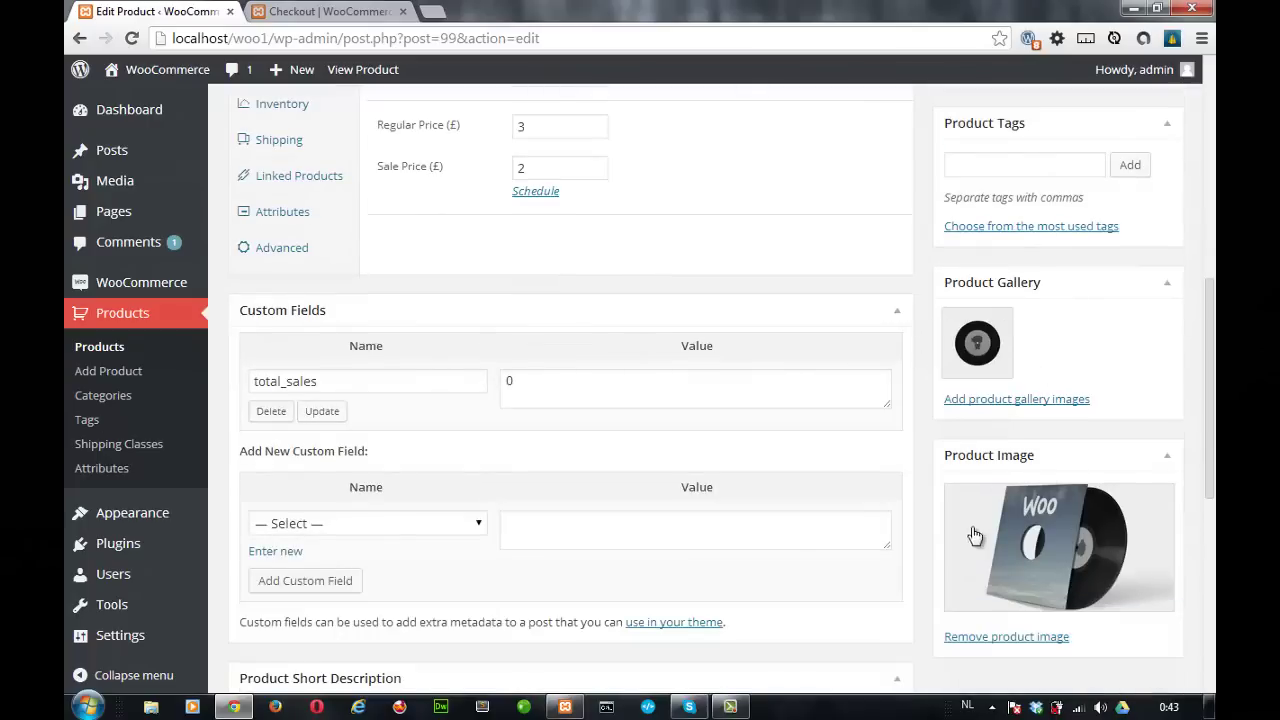
{"action": "scroll", "coordinate": [437, 408], "scroll_direction": "down", "scroll_amount": 2}
{"action": "scroll", "coordinate": [433, 405], "scroll_direction": "down", "scroll_amount": 3}
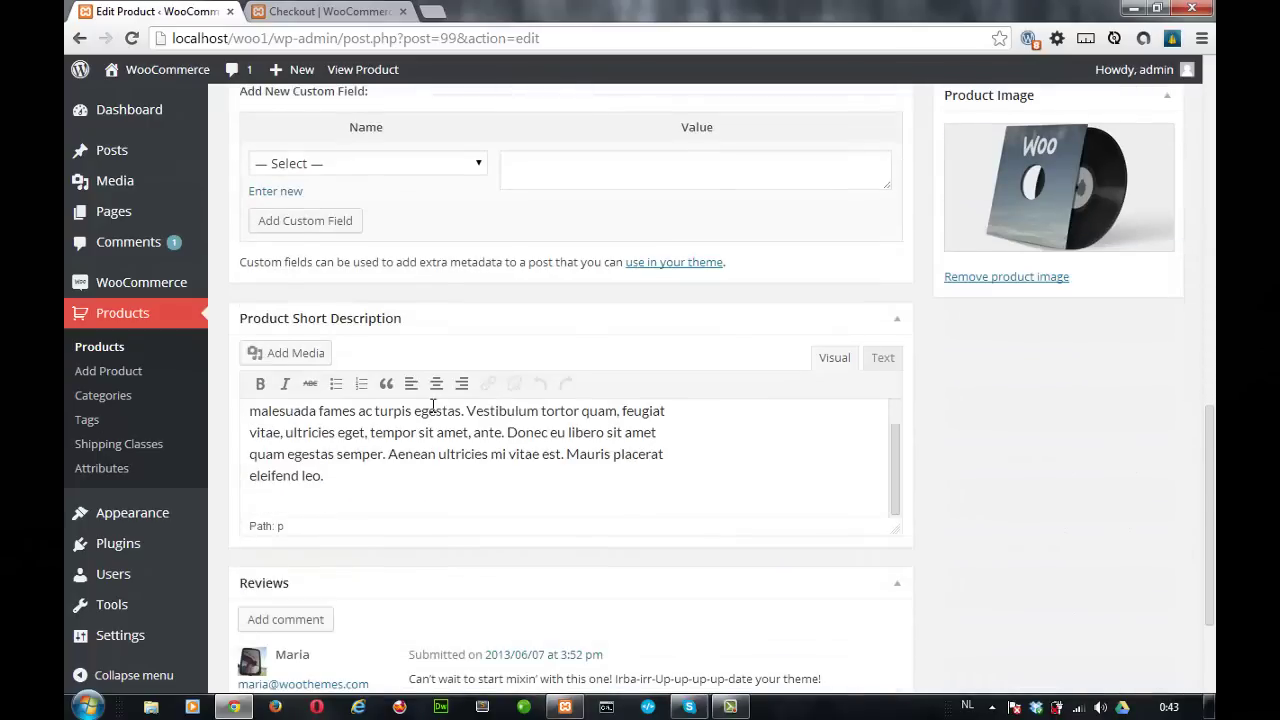
{"action": "scroll", "coordinate": [434, 403], "scroll_direction": "up", "scroll_amount": 12}
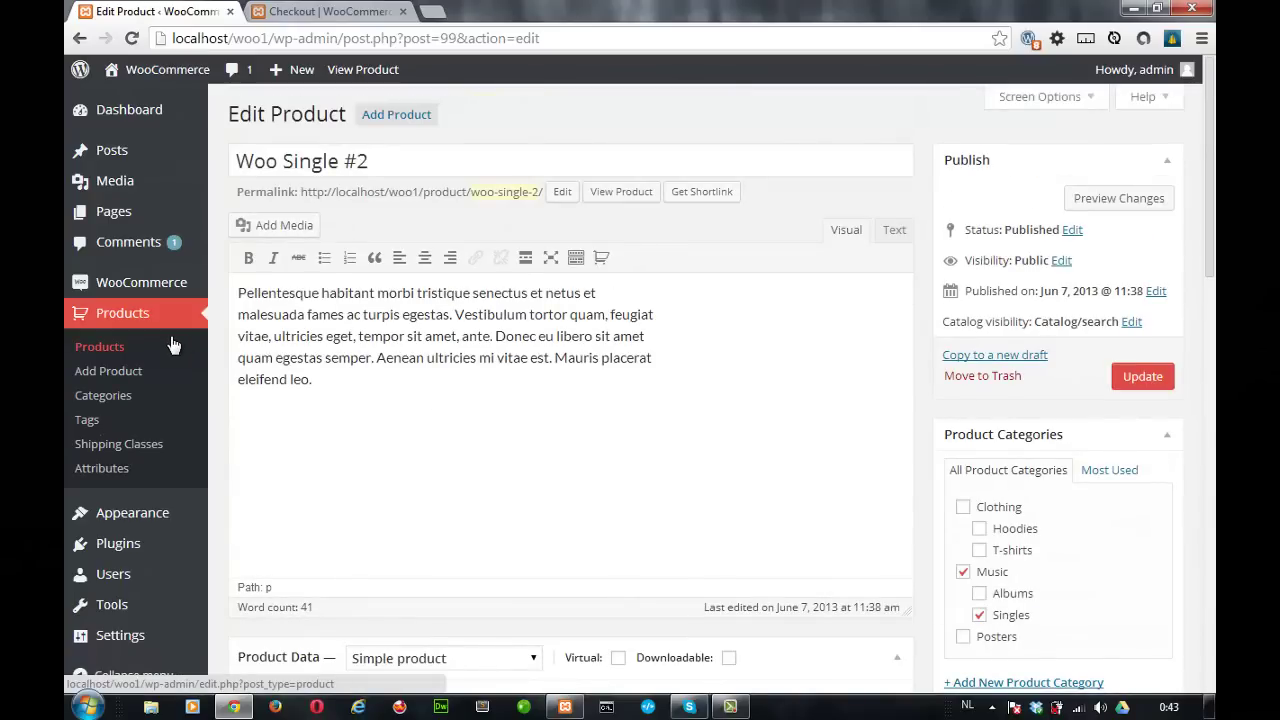
{"action": "mouse_move", "coordinate": [174, 279]}
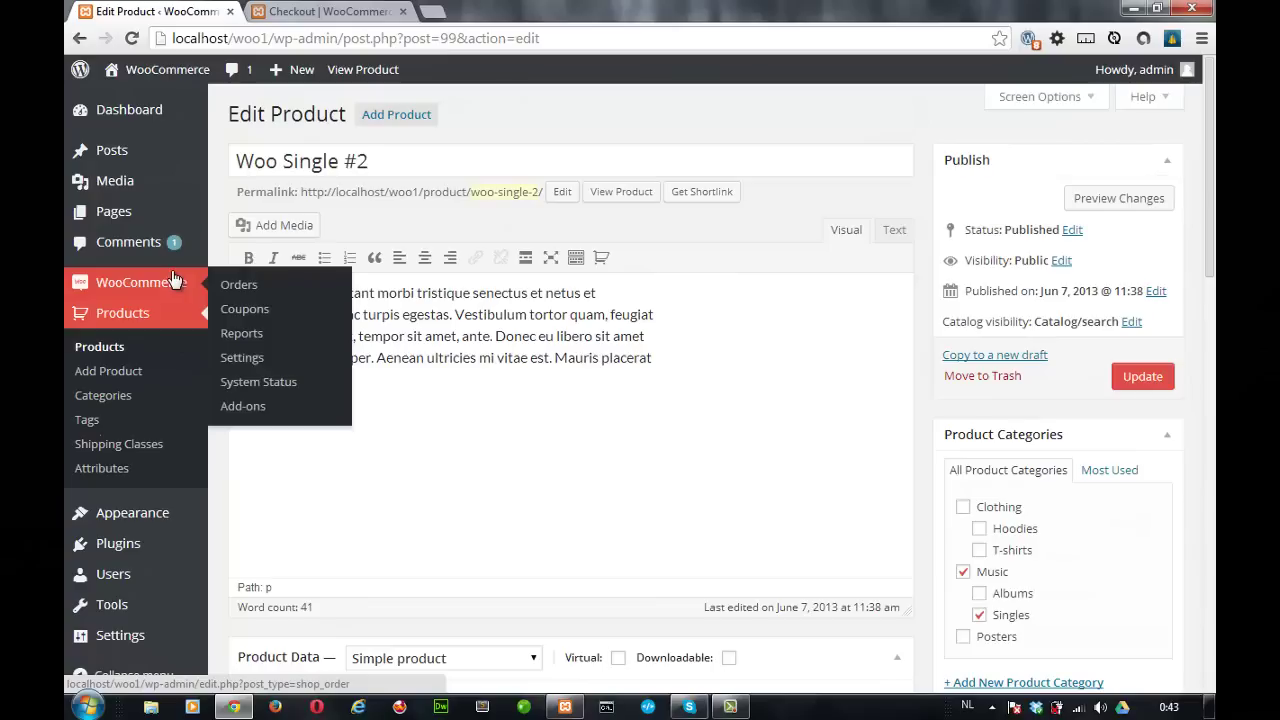